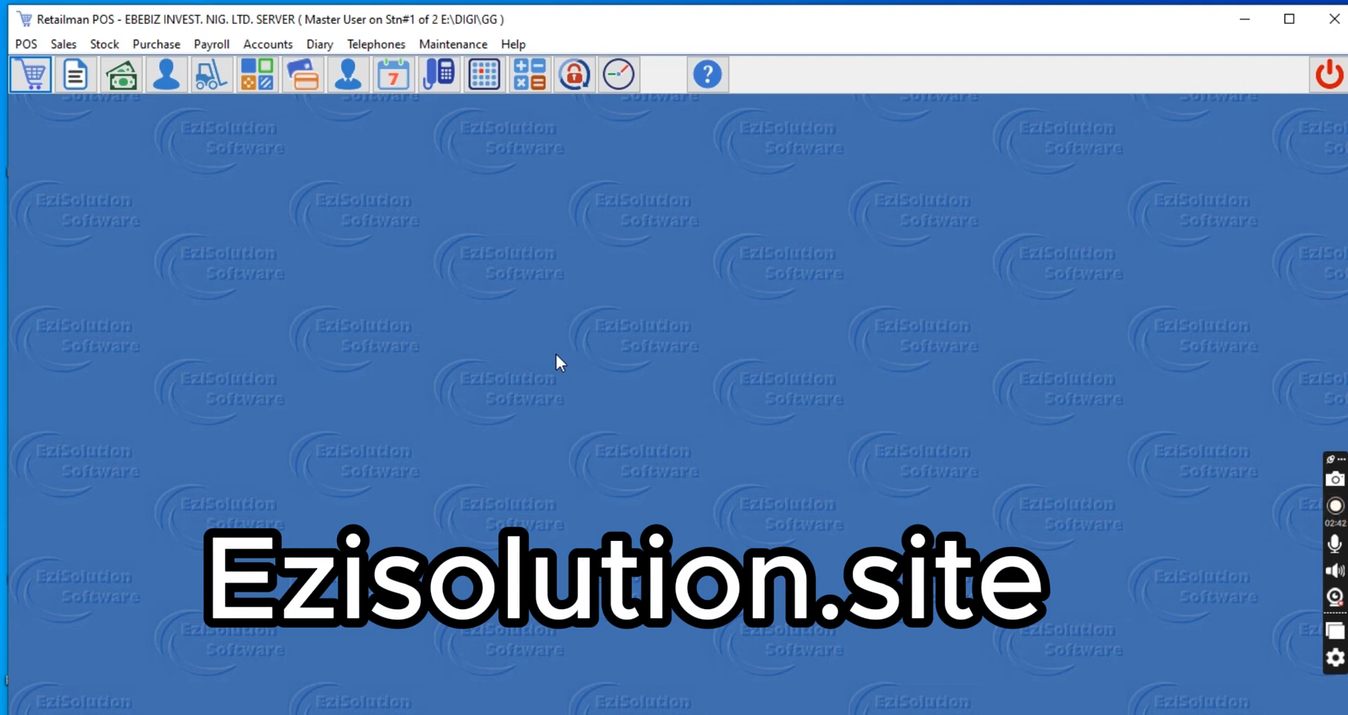
Step: Start a stock transfer that sends stock to EBEBIZ HEAD OFFICE
{"action": "left_click", "coordinate": [97, 45]}
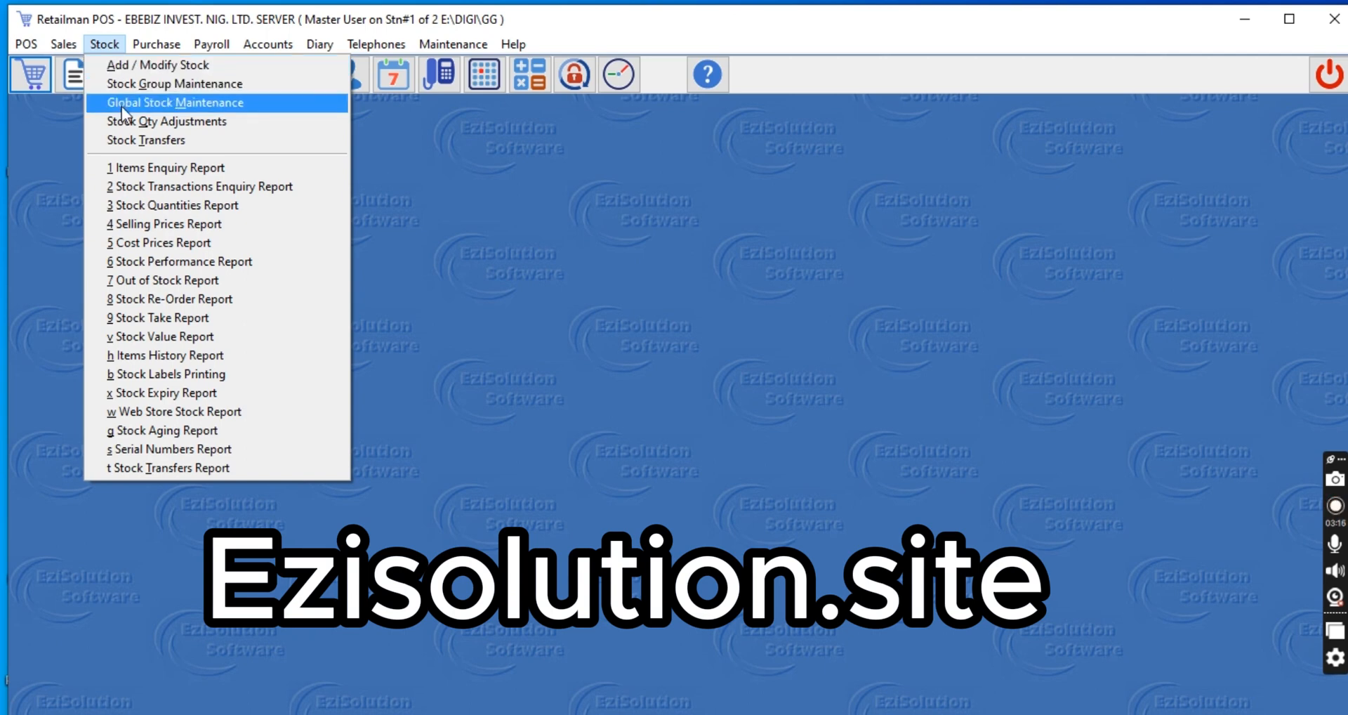
{"action": "left_click", "coordinate": [131, 143]}
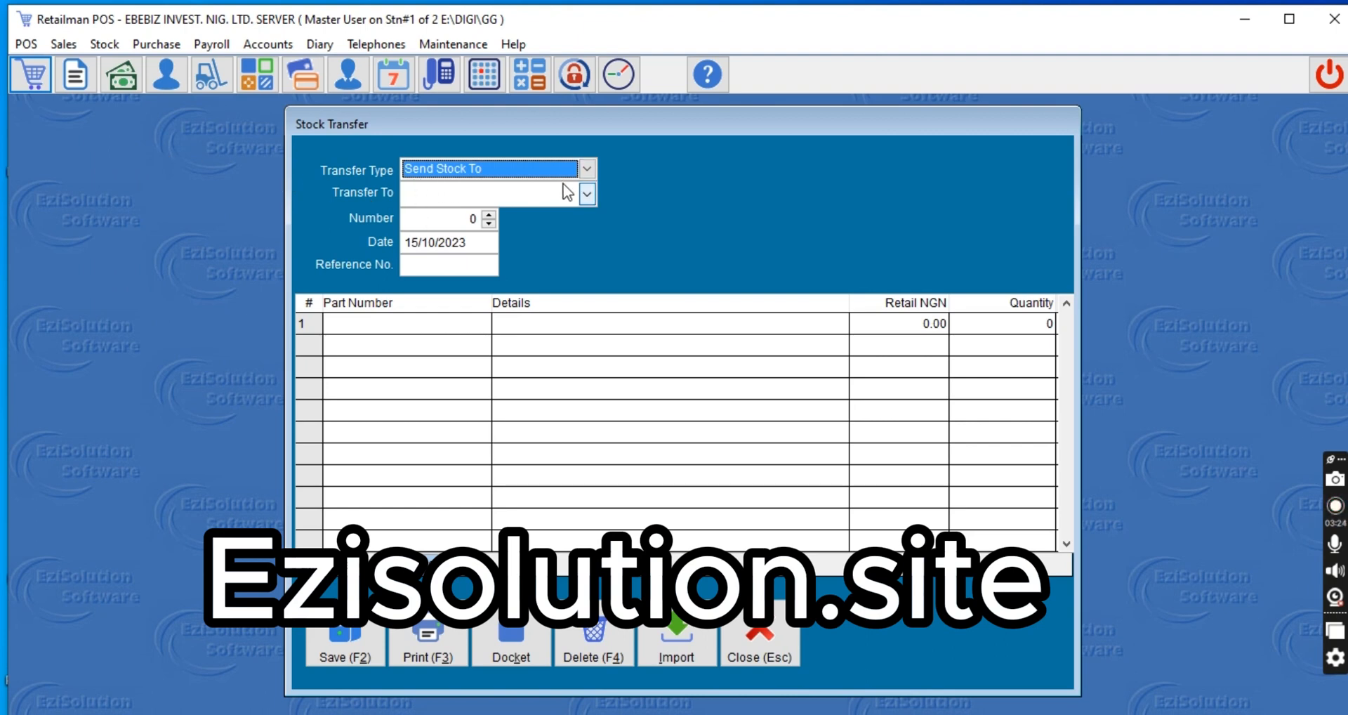
{"action": "left_click", "coordinate": [587, 195]}
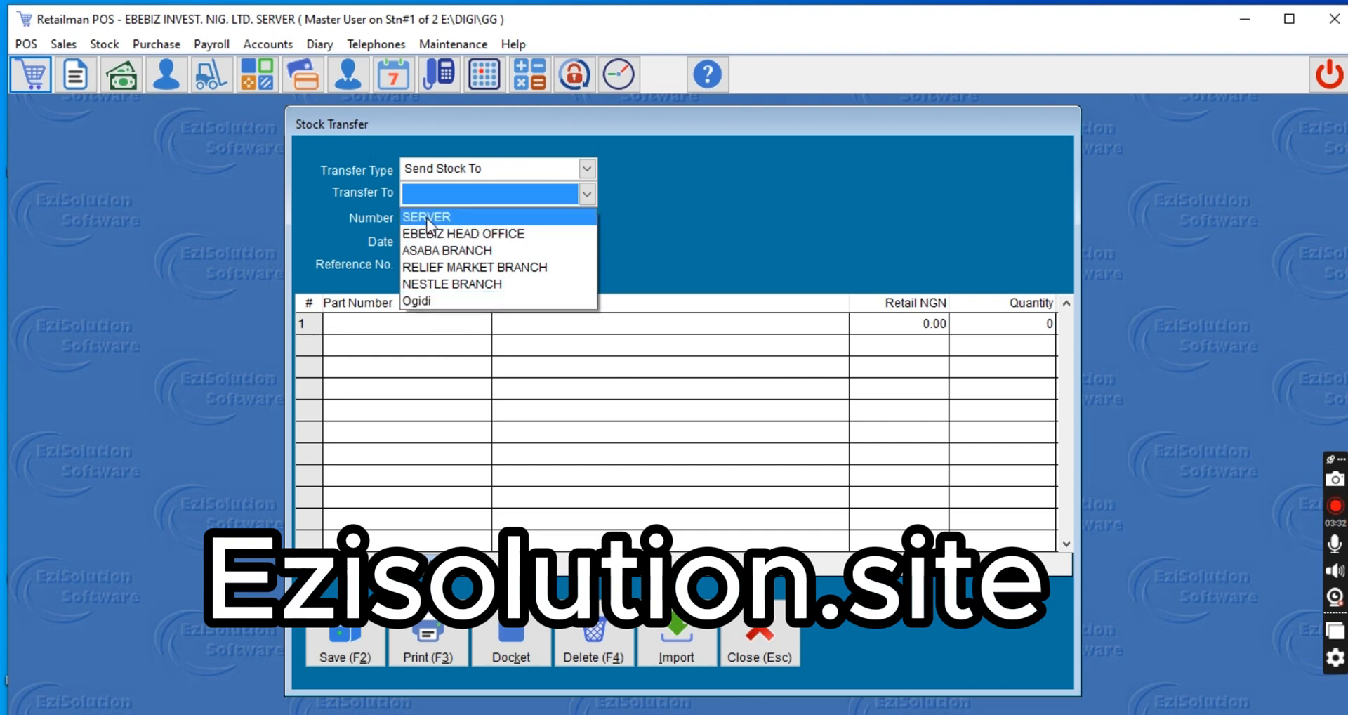
{"action": "left_click", "coordinate": [457, 236]}
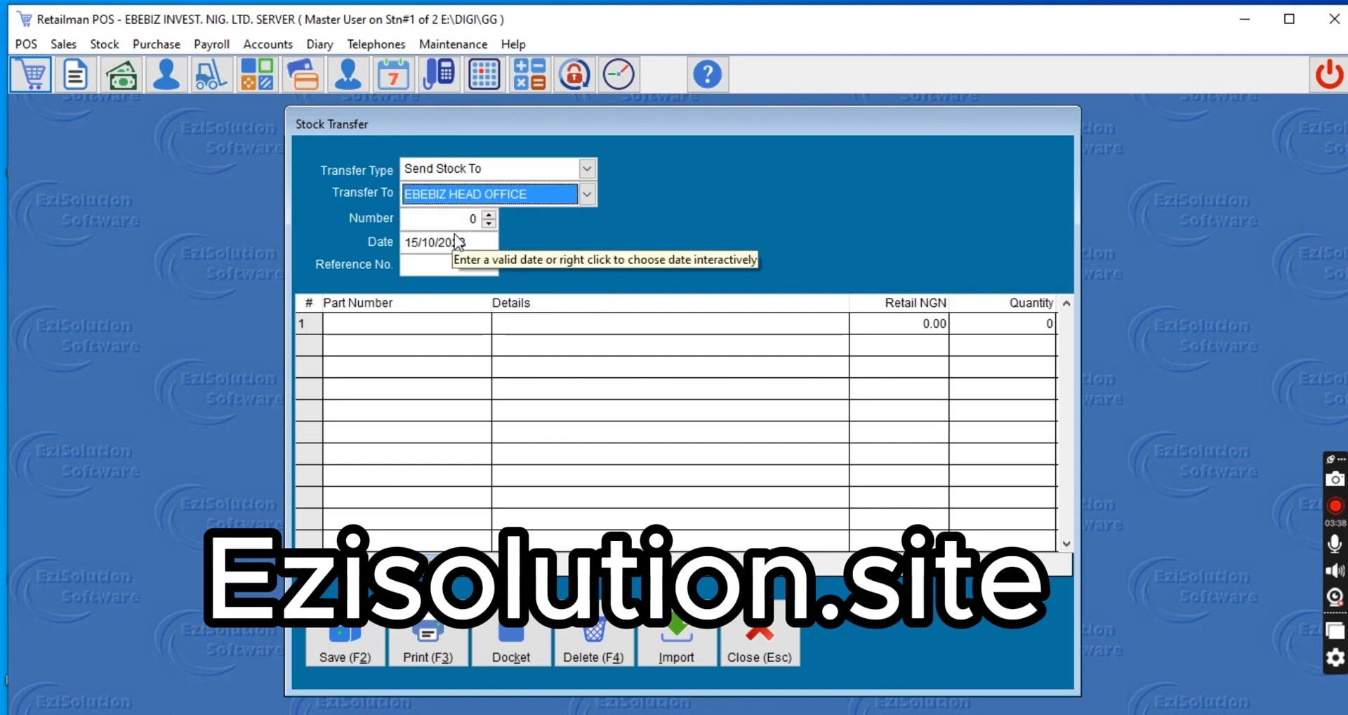
{"action": "key", "text": "Tab"}
{"action": "key", "text": "Tab"}
{"action": "key", "text": "Tab"}
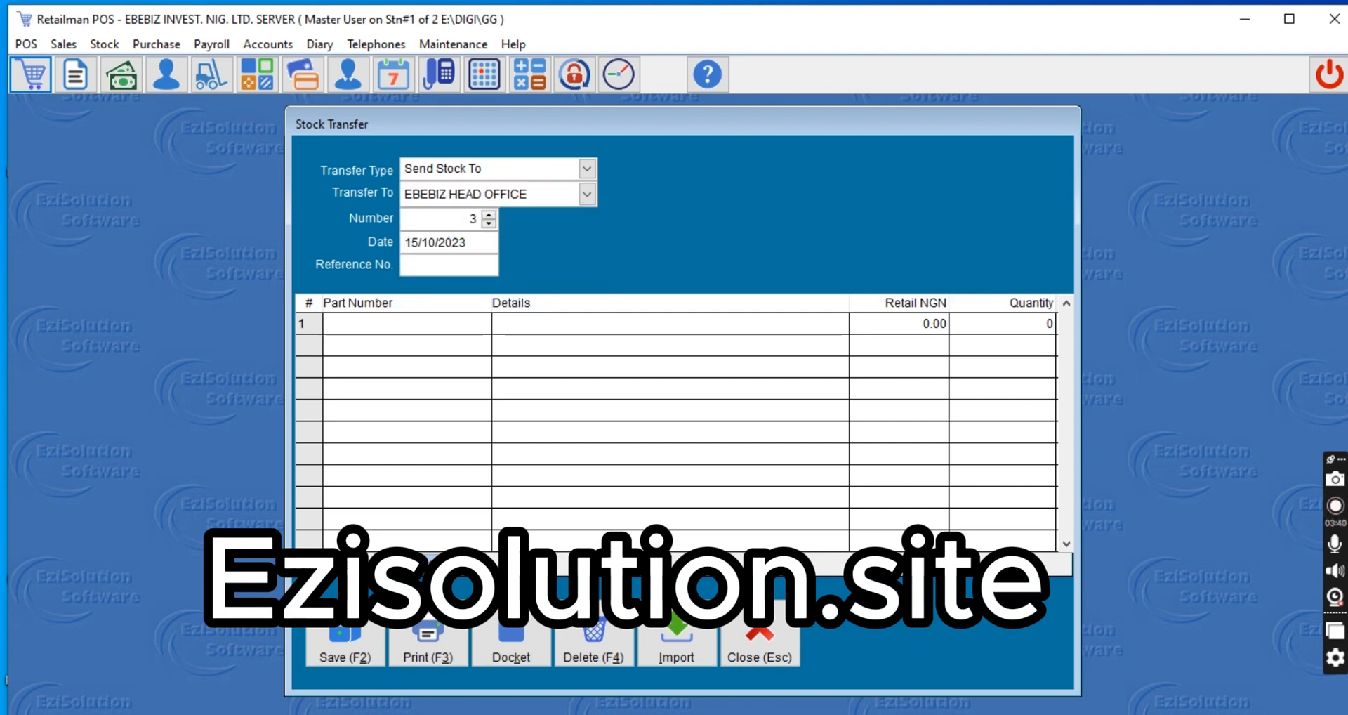
{"action": "key", "text": "Tab"}
Step: Add the BAKERS BISCULT item to the first line of the transfer and close the form without saving
{"action": "type", "text": "a"}
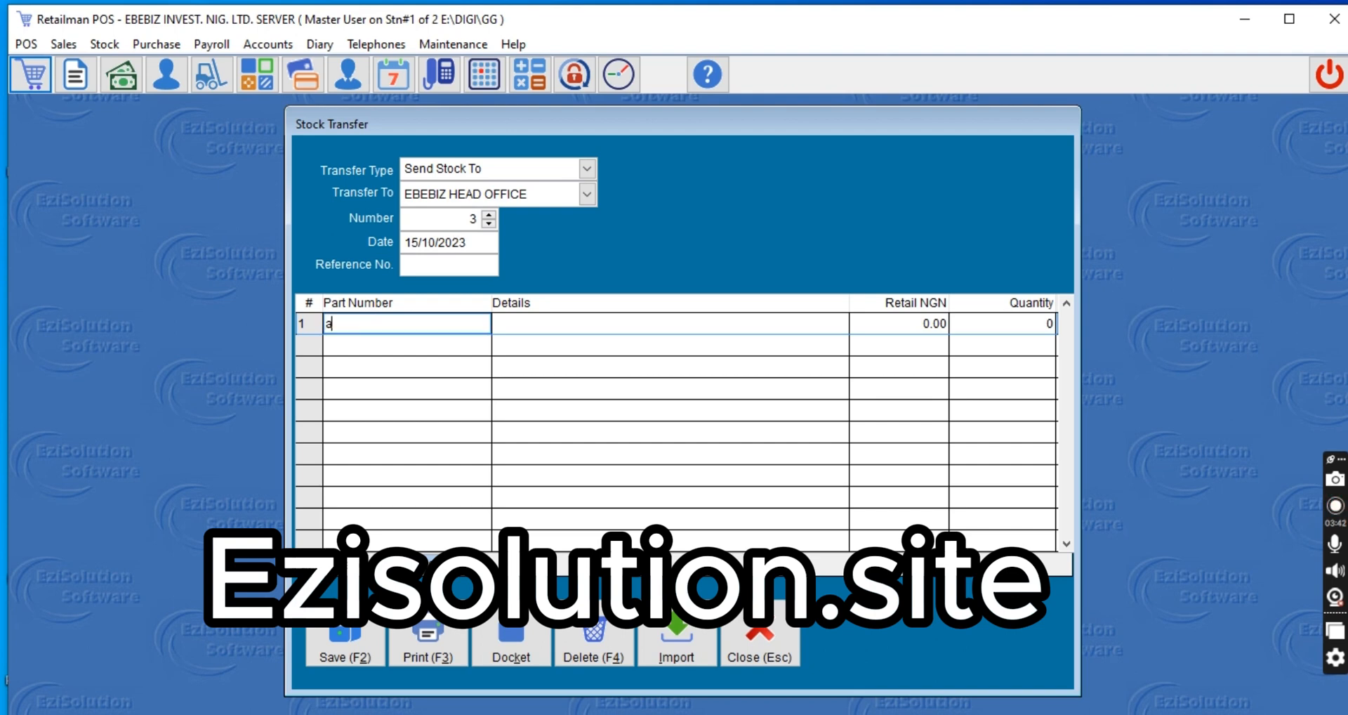
{"action": "key", "text": "Return"}
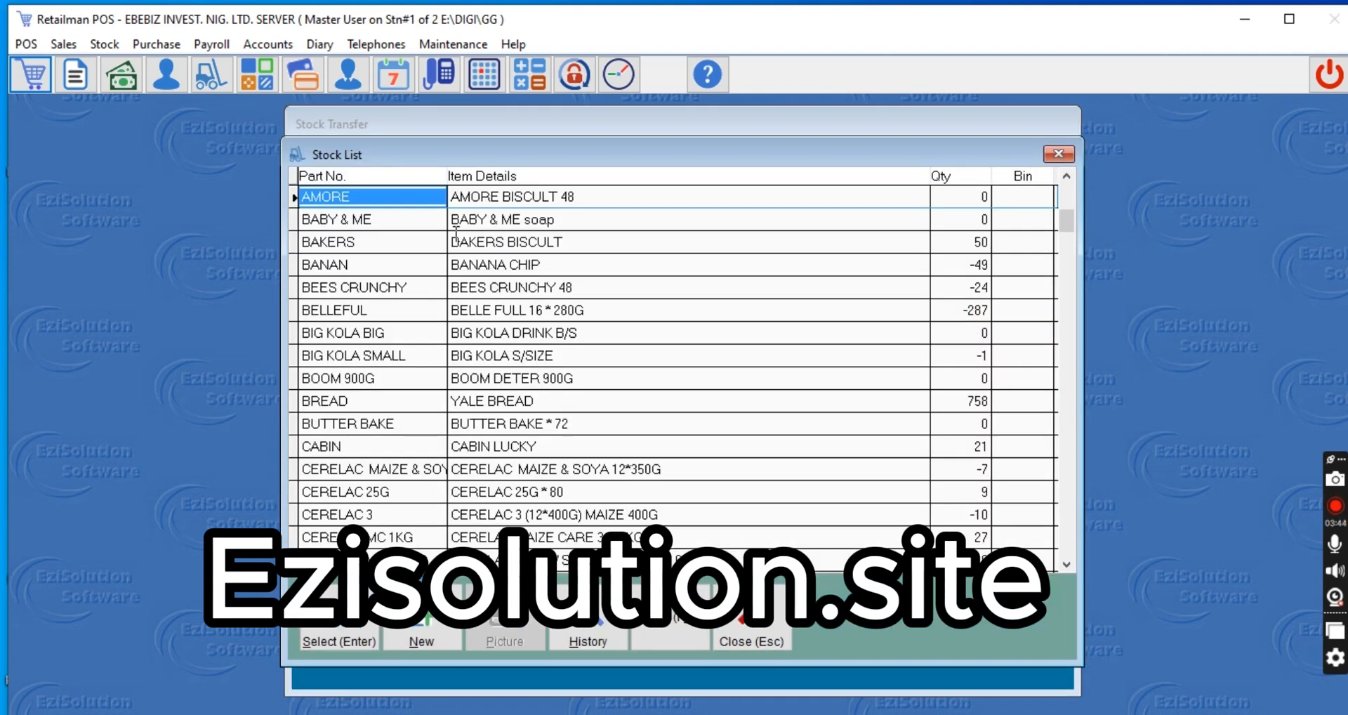
{"action": "left_click", "coordinate": [455, 236]}
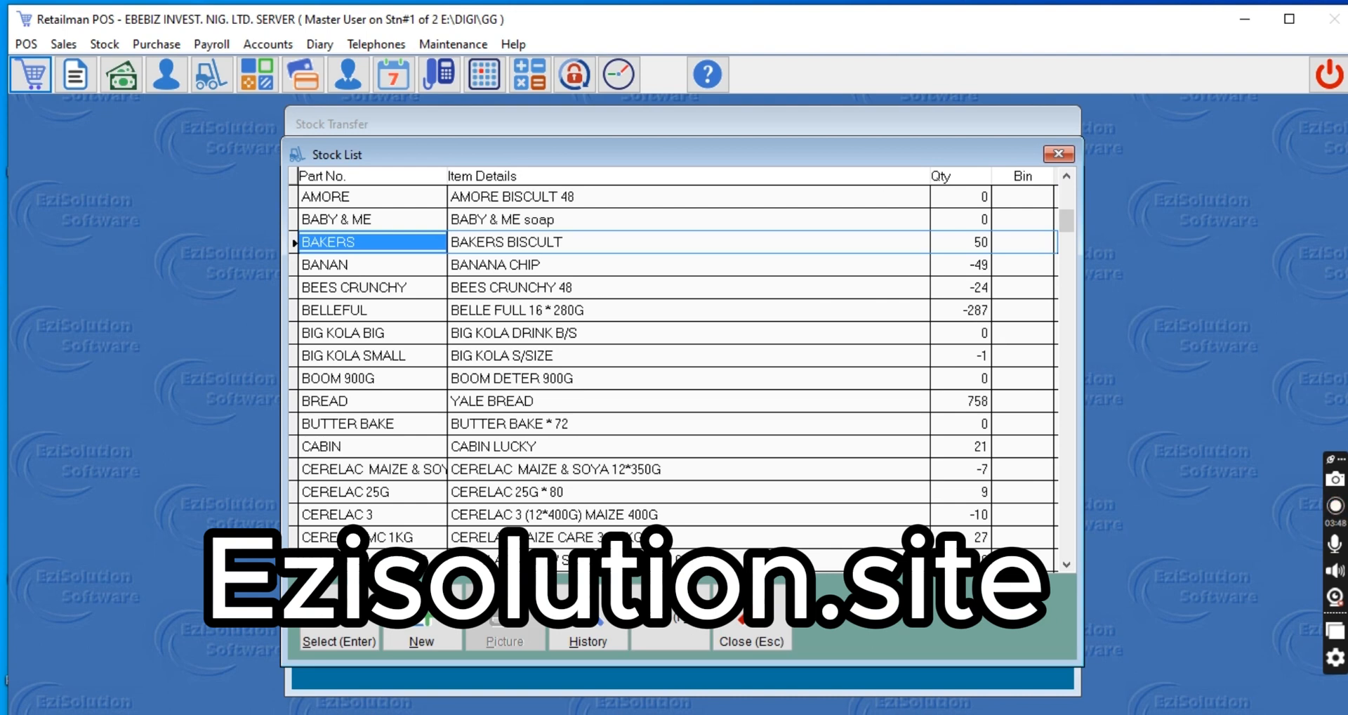
{"action": "key", "text": "Return"}
{"action": "key", "text": "Return"}
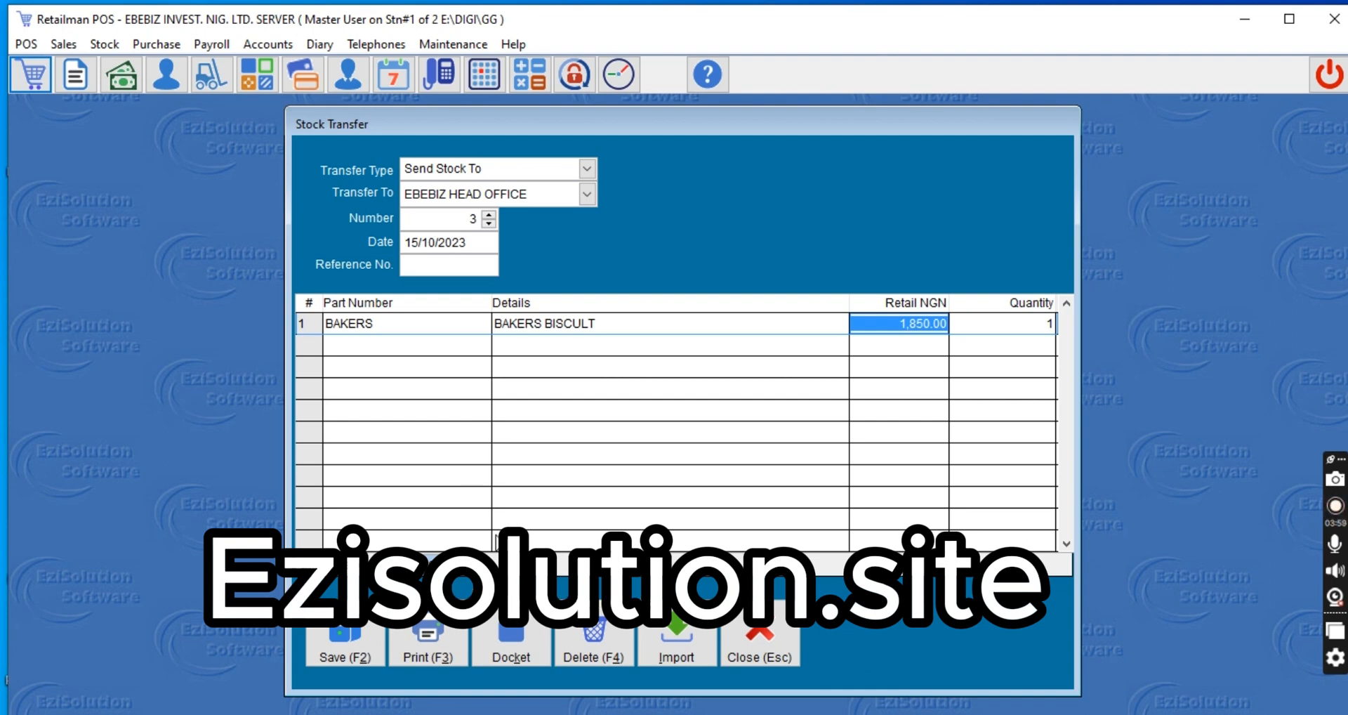
{"action": "key", "text": "Tab"}
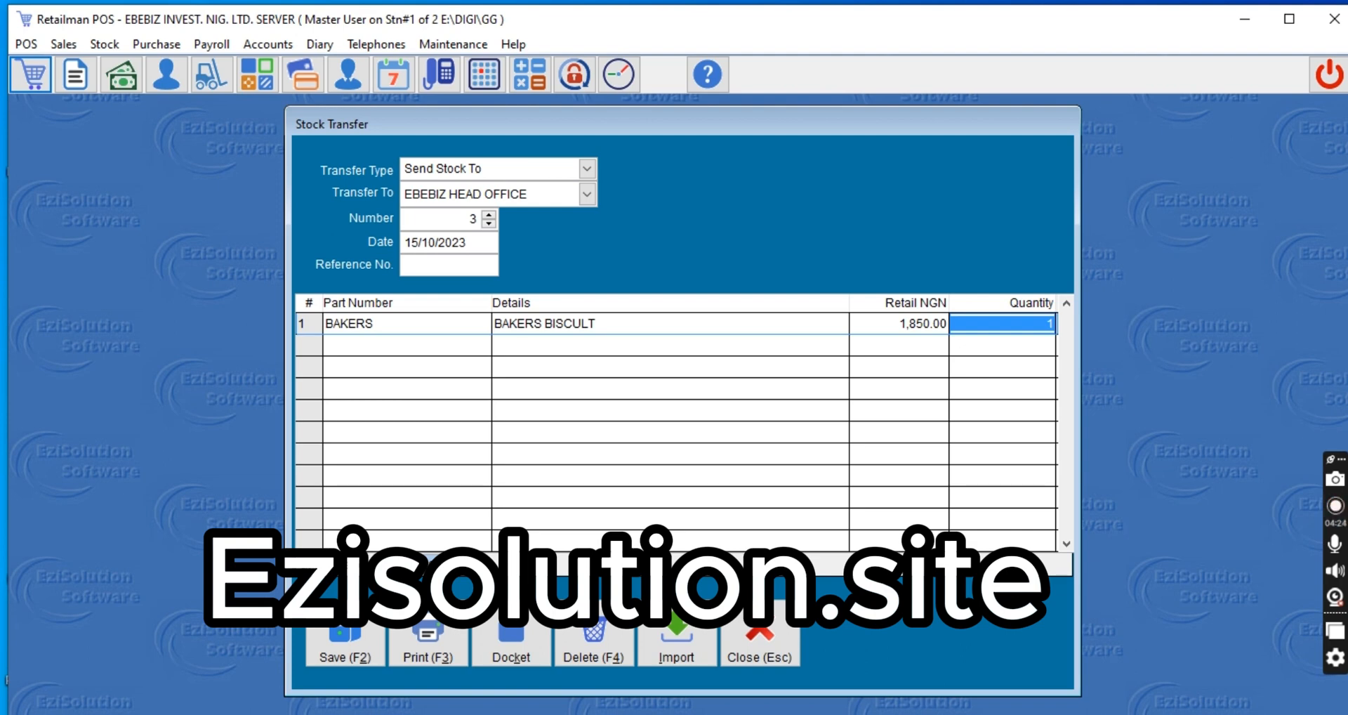
{"action": "left_click", "coordinate": [778, 659]}
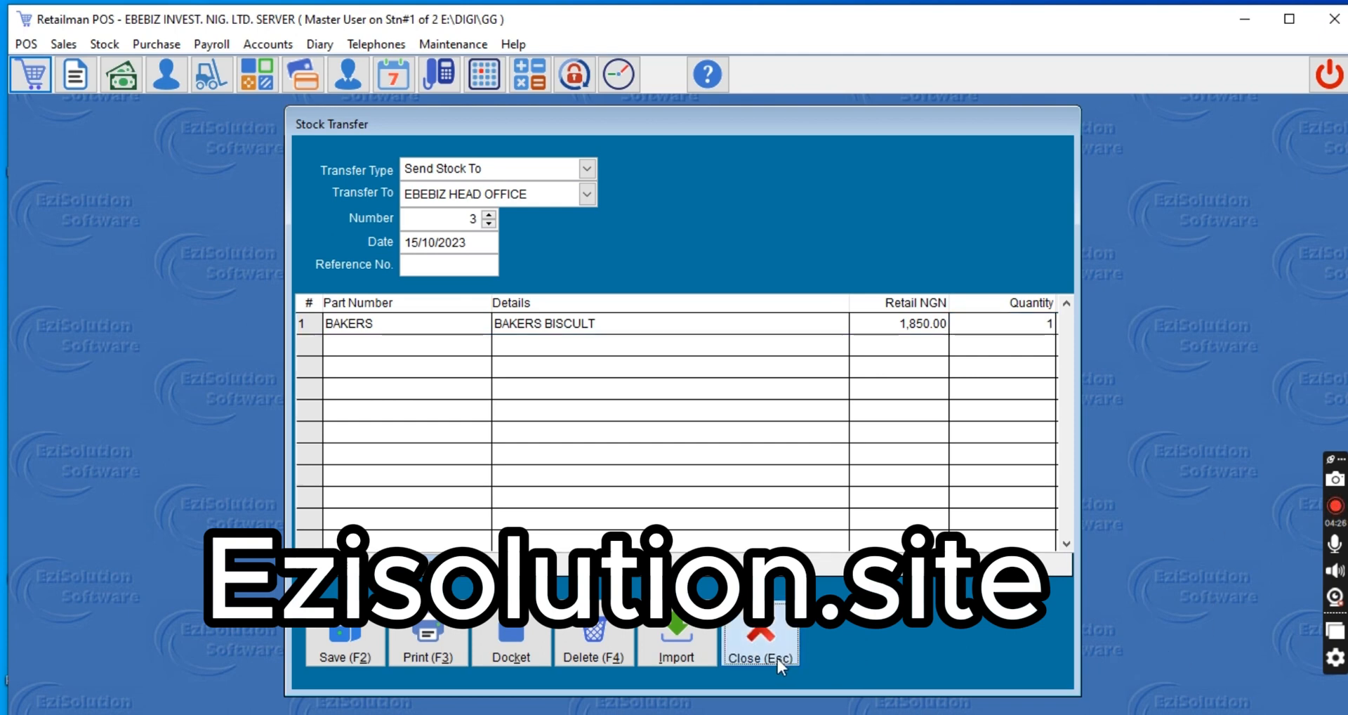
{"action": "left_click", "coordinate": [777, 656]}
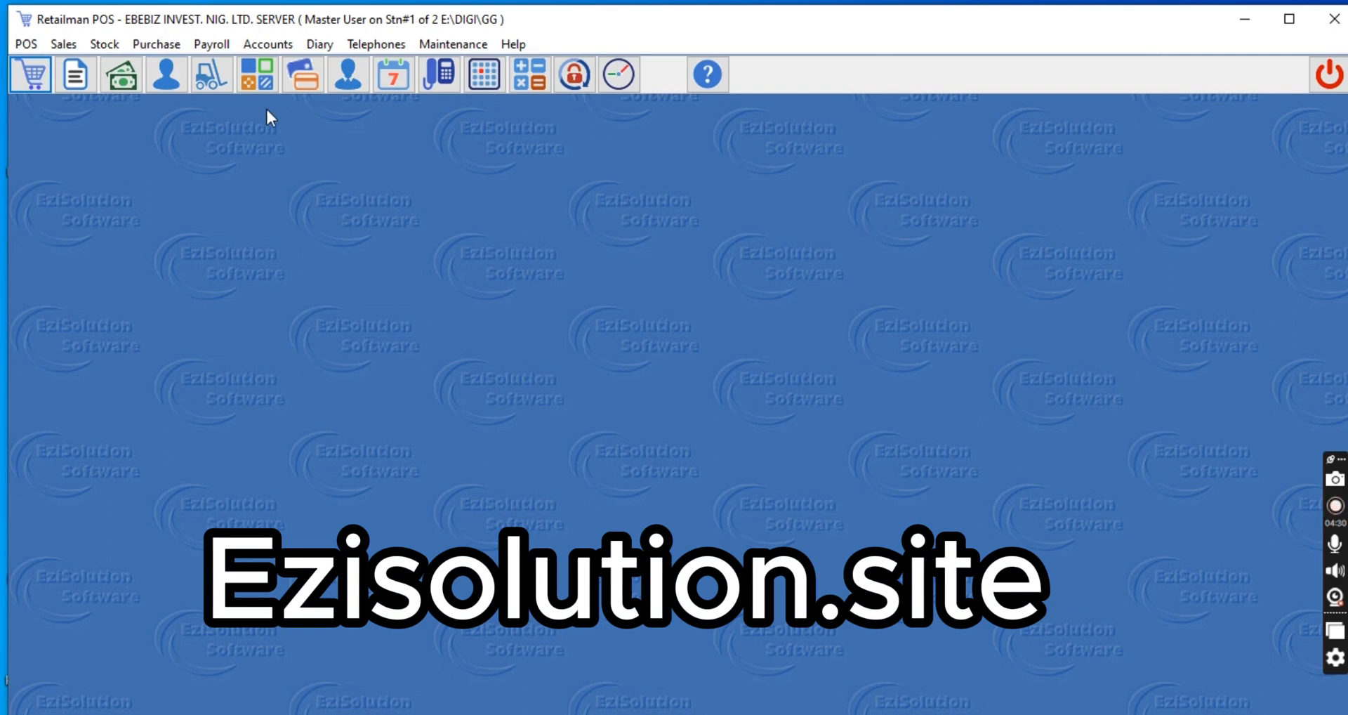
Step: Start a new purchase using supplier code C for Cash Purchase
{"action": "left_click", "coordinate": [156, 44]}
{"action": "left_click", "coordinate": [183, 66]}
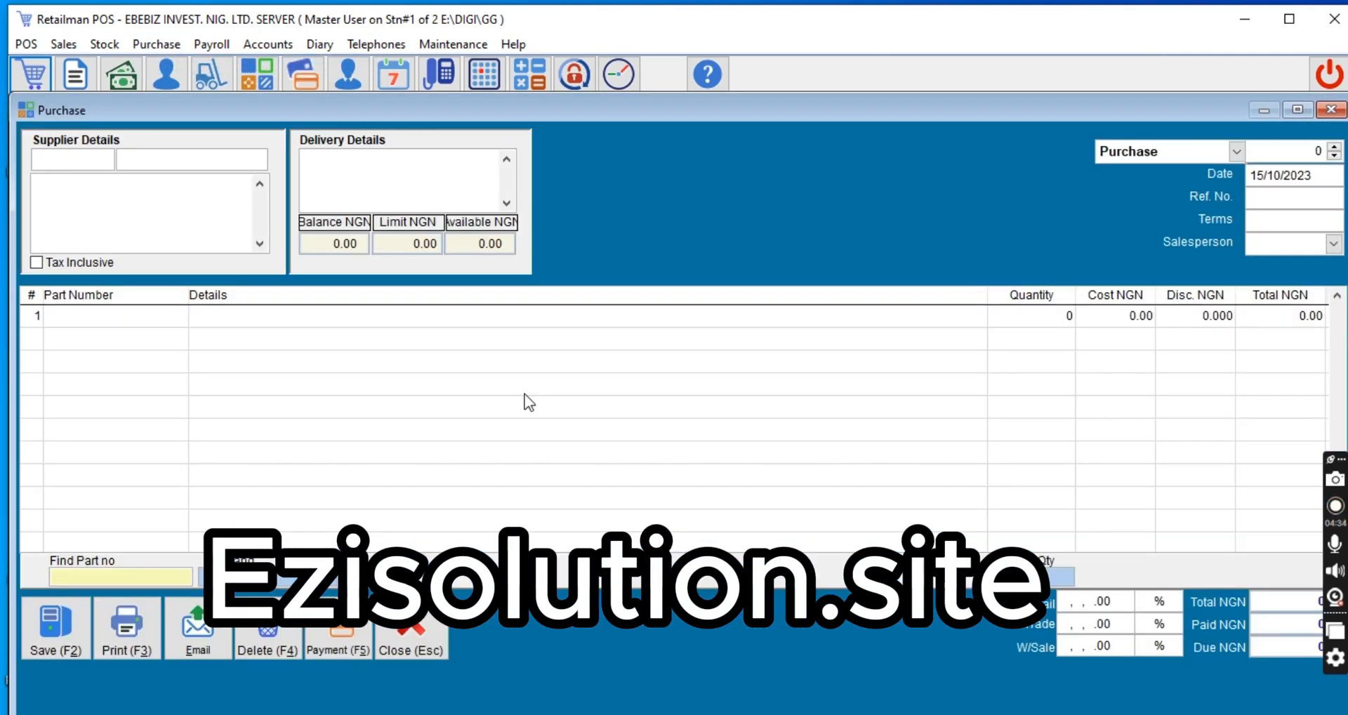
{"action": "type", "text": "c"}
{"action": "key", "text": "Return"}
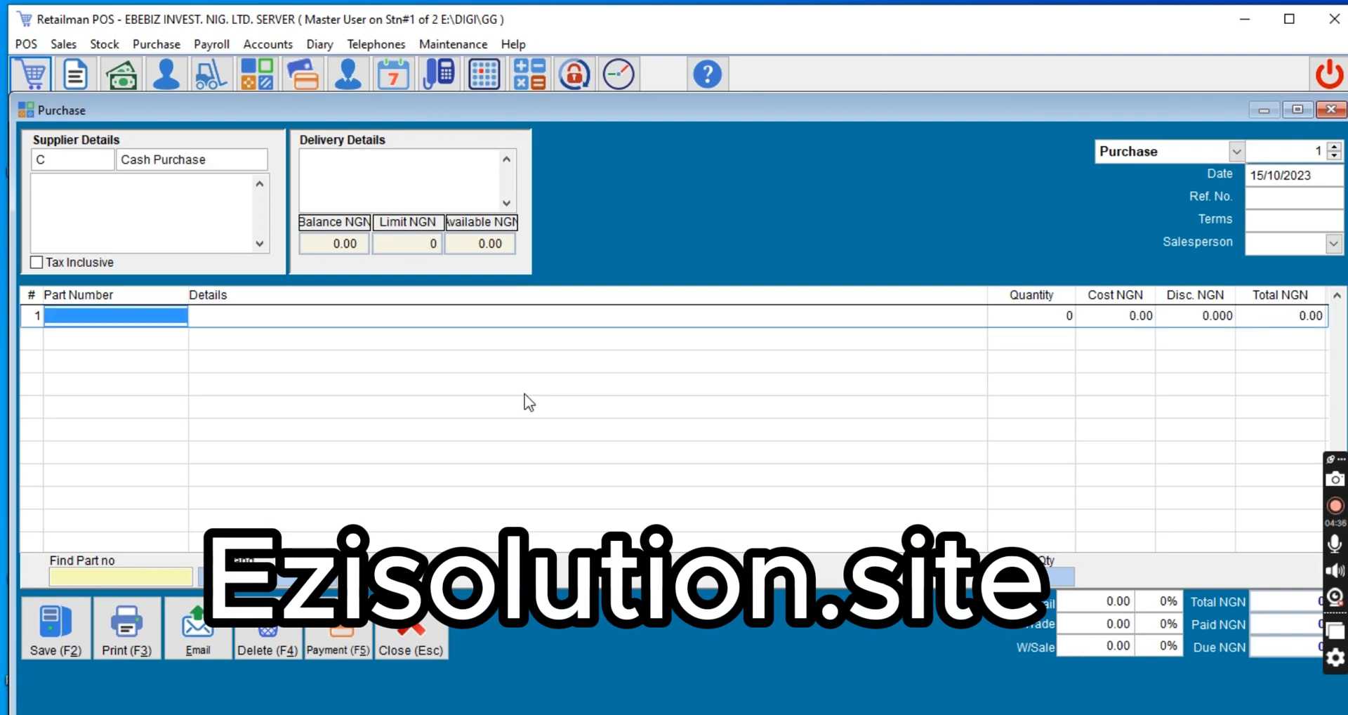
Step: Add the AMORE BISCULT 48 item to the purchase with a quantity of 100, keeping its cost and discount
{"action": "type", "text": "a"}
{"action": "key", "text": "Return"}
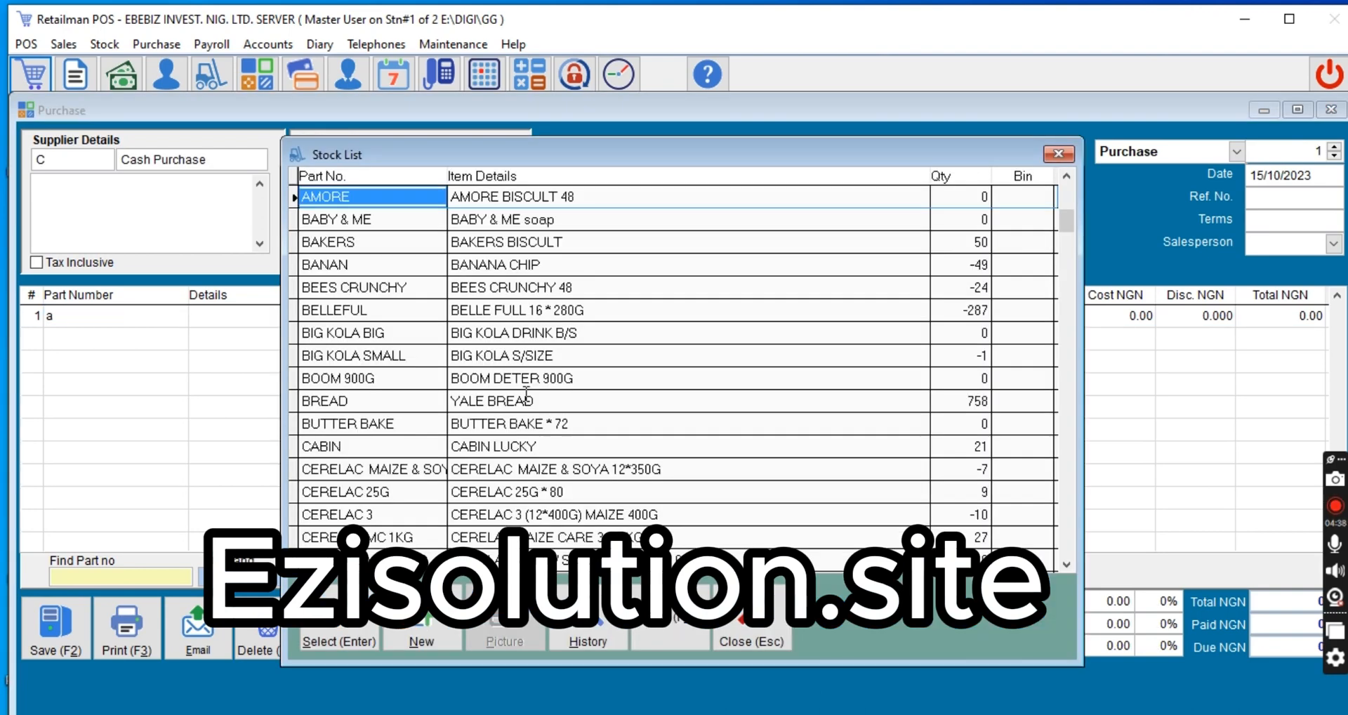
{"action": "key", "text": "Return"}
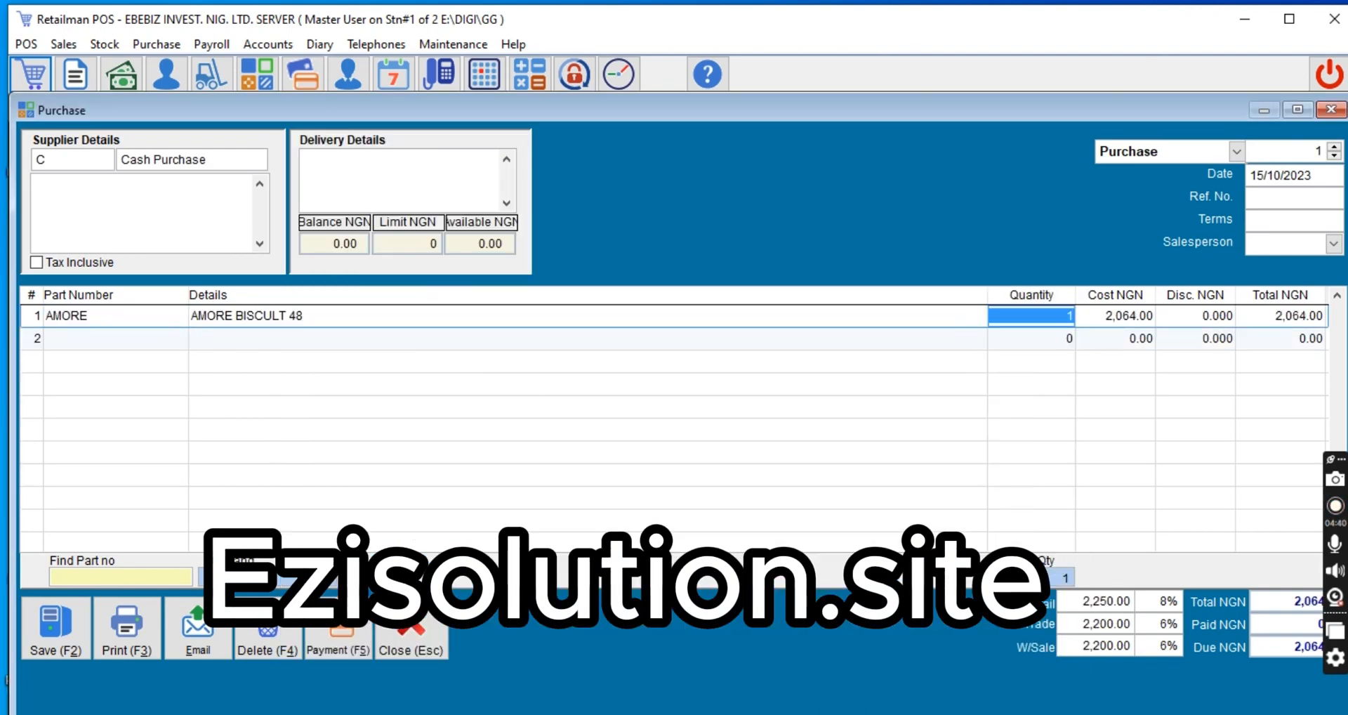
{"action": "type", "text": "100"}
{"action": "key", "text": "Return"}
{"action": "key", "text": "Return"}
{"action": "key", "text": "Return"}
{"action": "key", "text": "Return"}
{"action": "key", "text": "Return"}
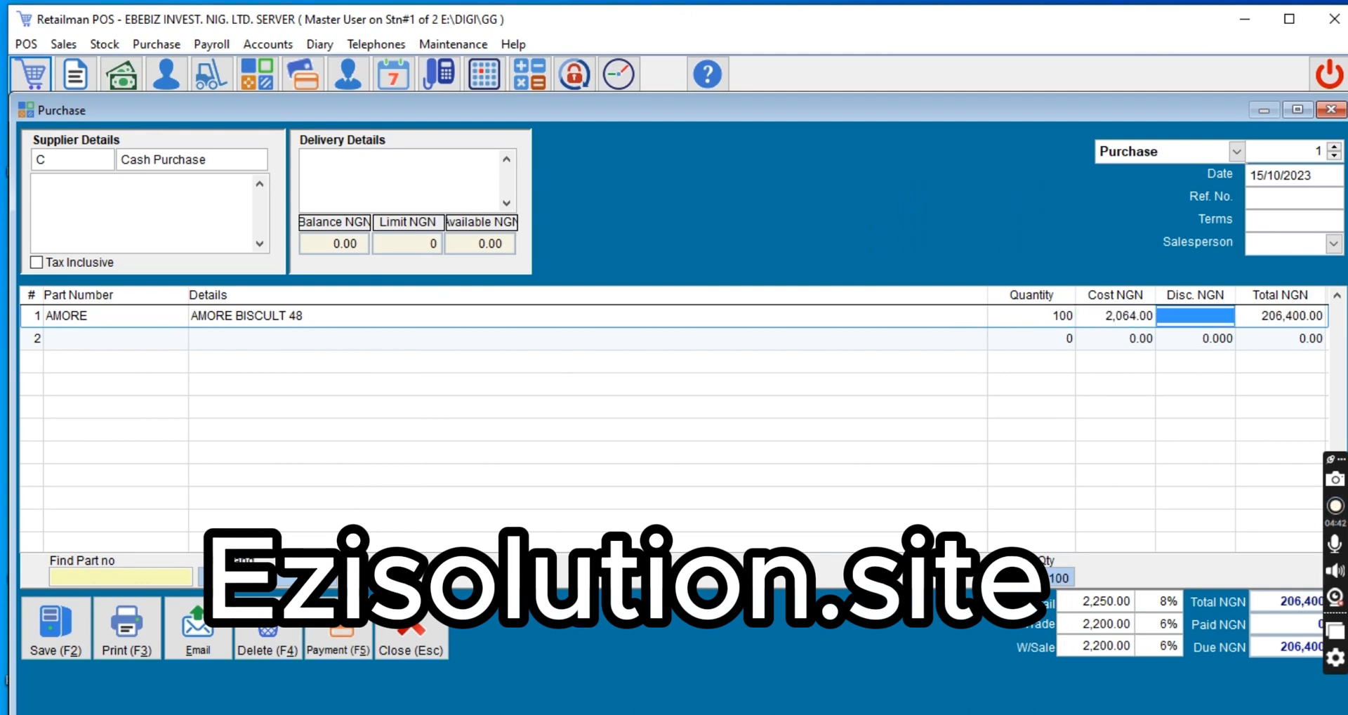
Step: Add the BABY & ME soap item as the second purchase line with a quantity of 100
{"action": "type", "text": "a"}
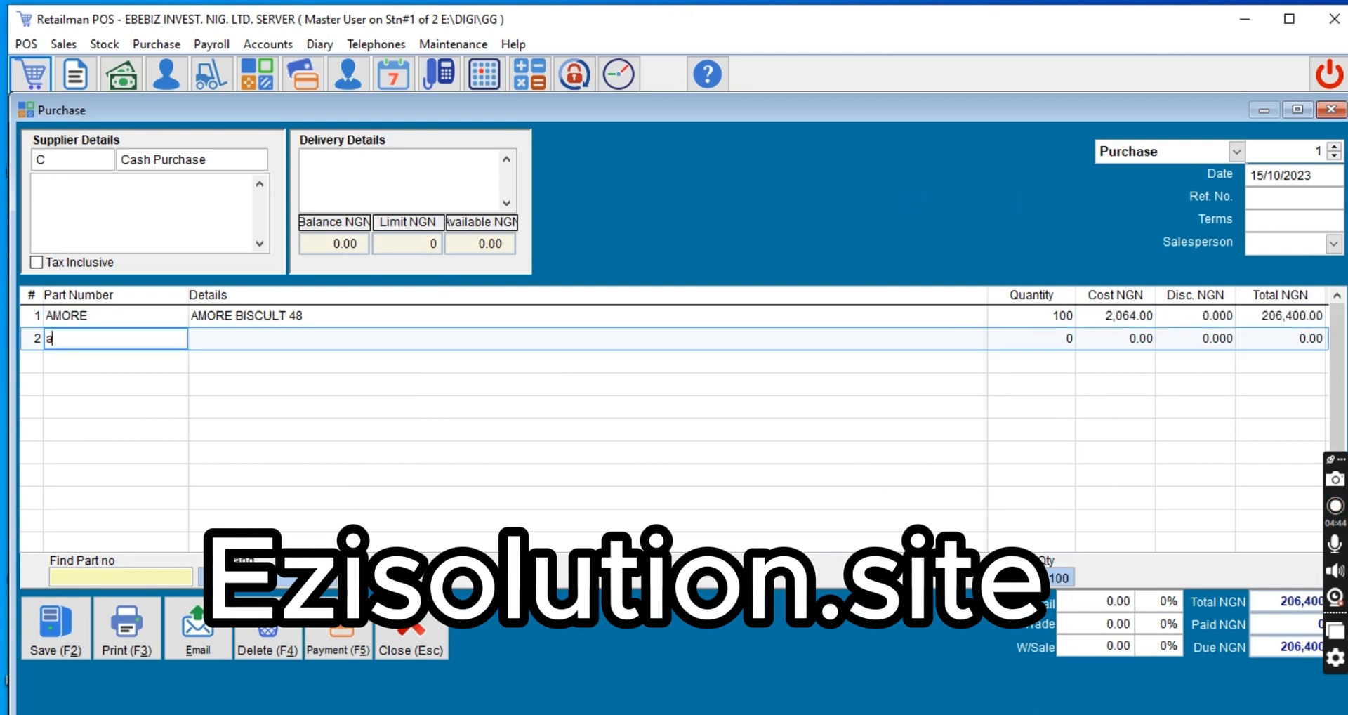
{"action": "key", "text": "Return"}
{"action": "key", "text": "Down"}
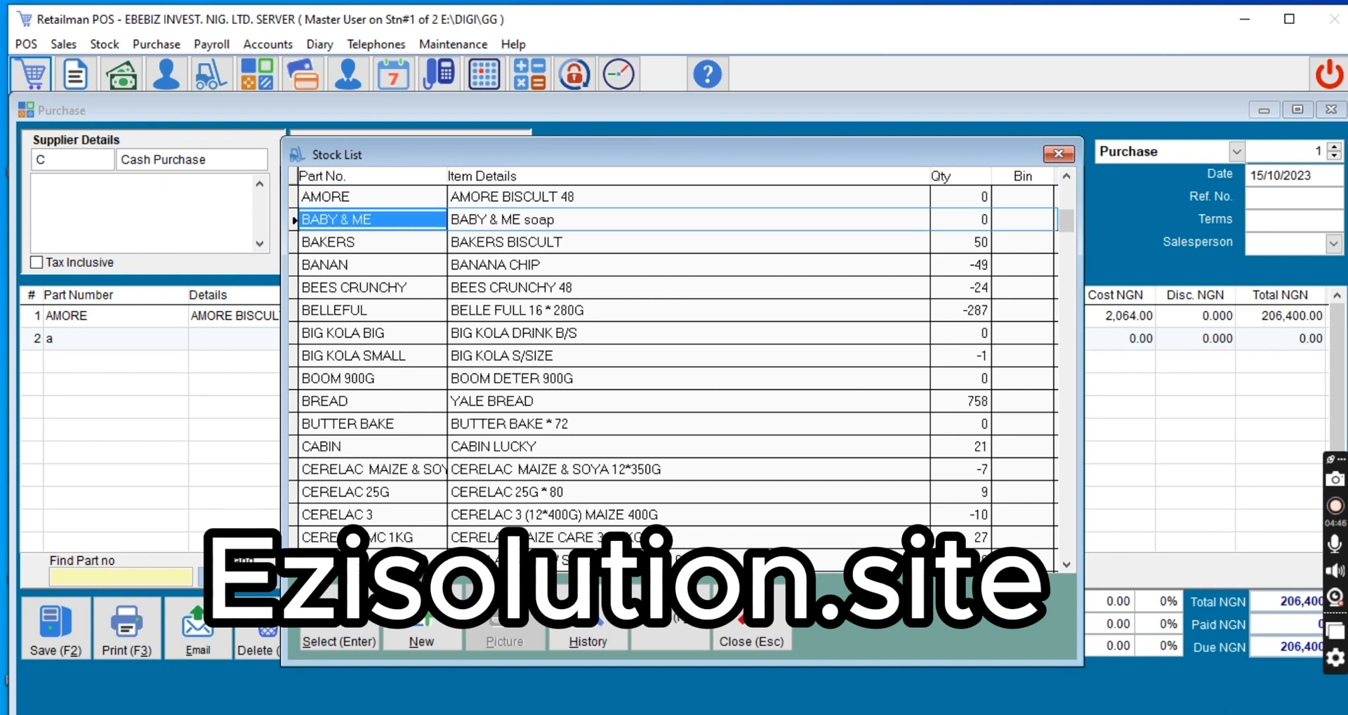
{"action": "key", "text": "Return"}
{"action": "type", "text": "100"}
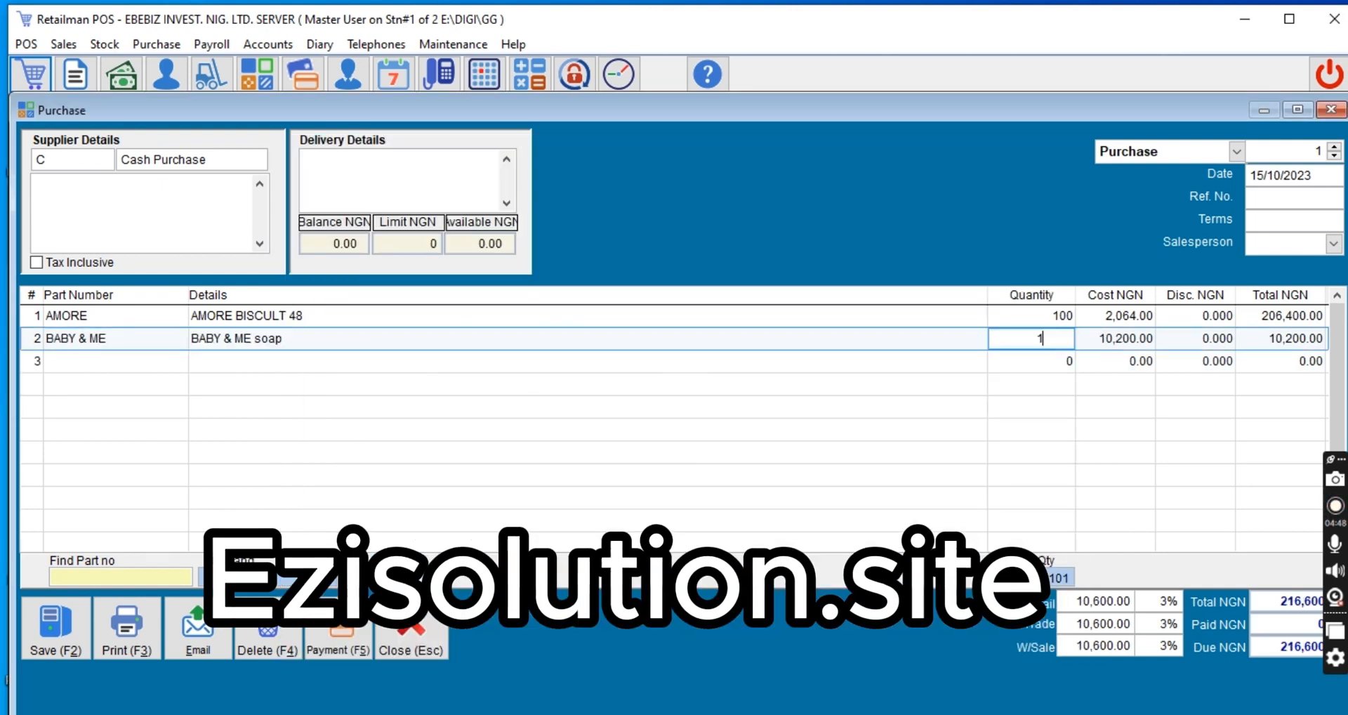
{"action": "key", "text": "Return"}
{"action": "key", "text": "Return"}
{"action": "key", "text": "Return"}
{"action": "key", "text": "Return"}
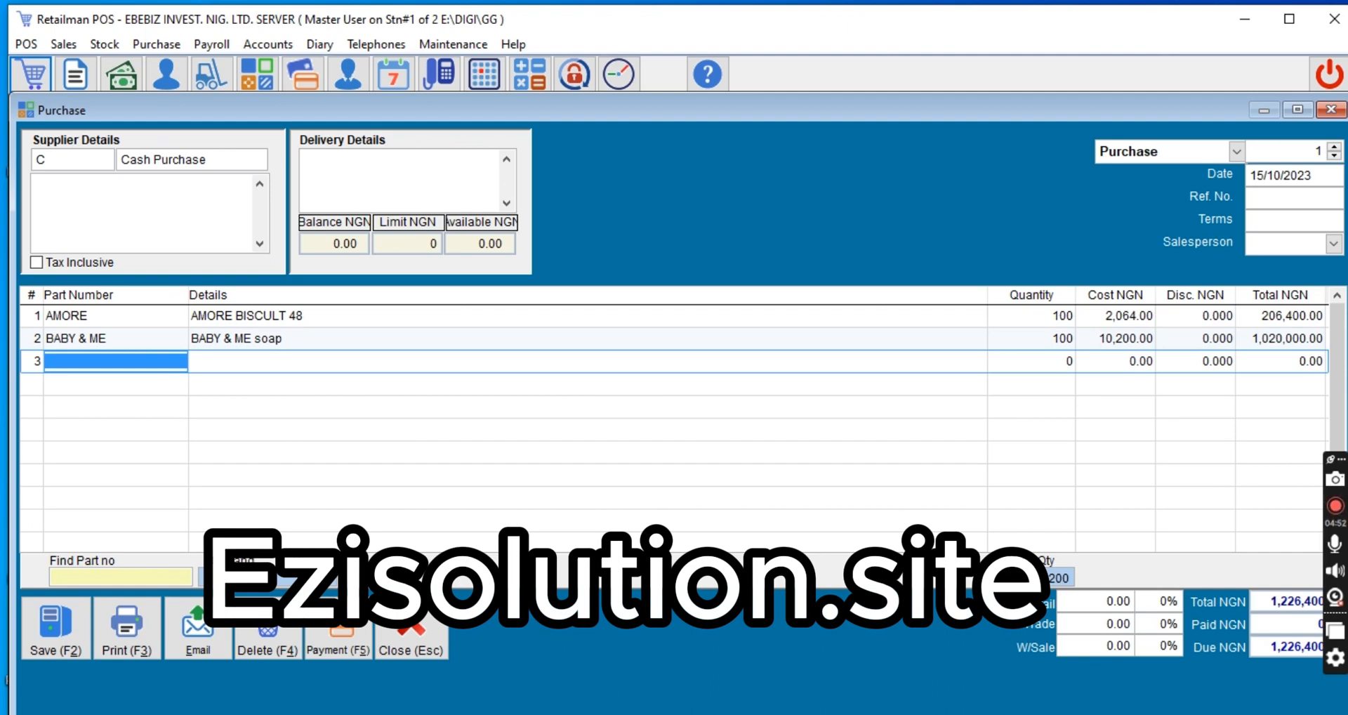
Step: Record a payment for the full purchase amount with the payment method CASH and save it
{"action": "left_click", "coordinate": [344, 635]}
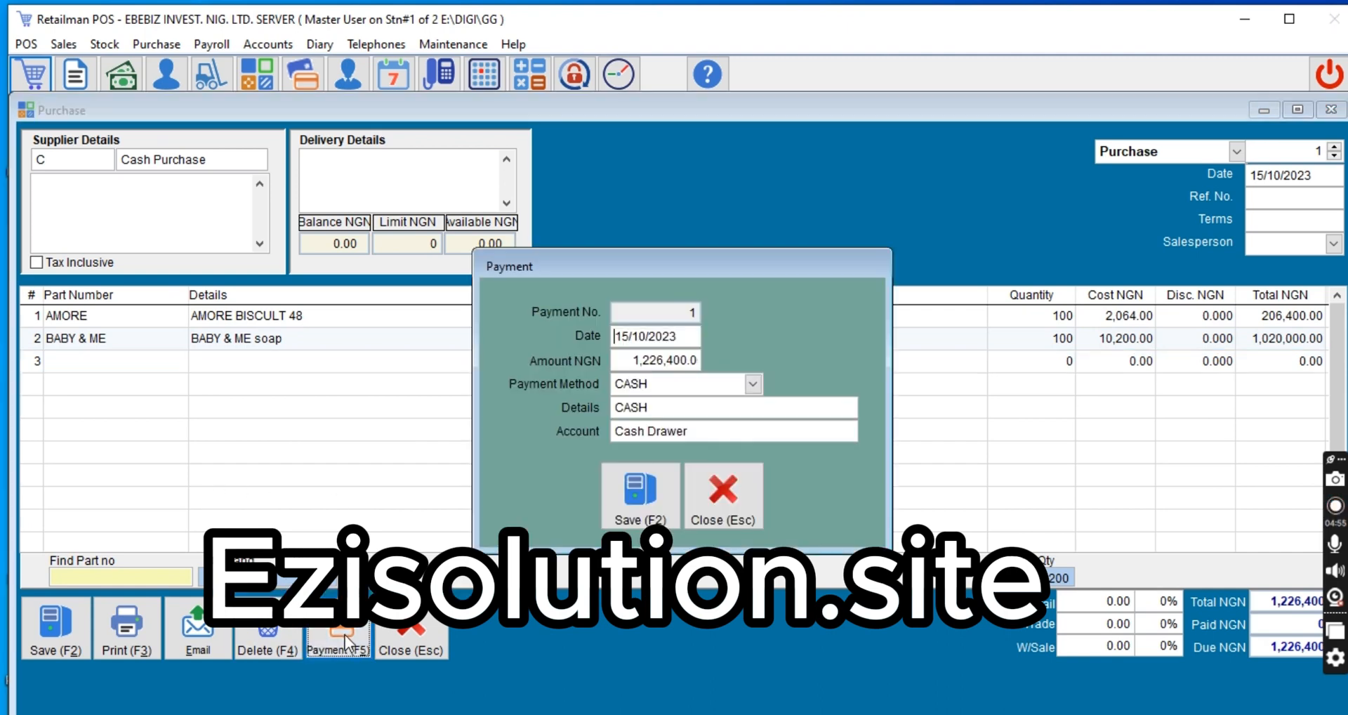
{"action": "left_click", "coordinate": [624, 386]}
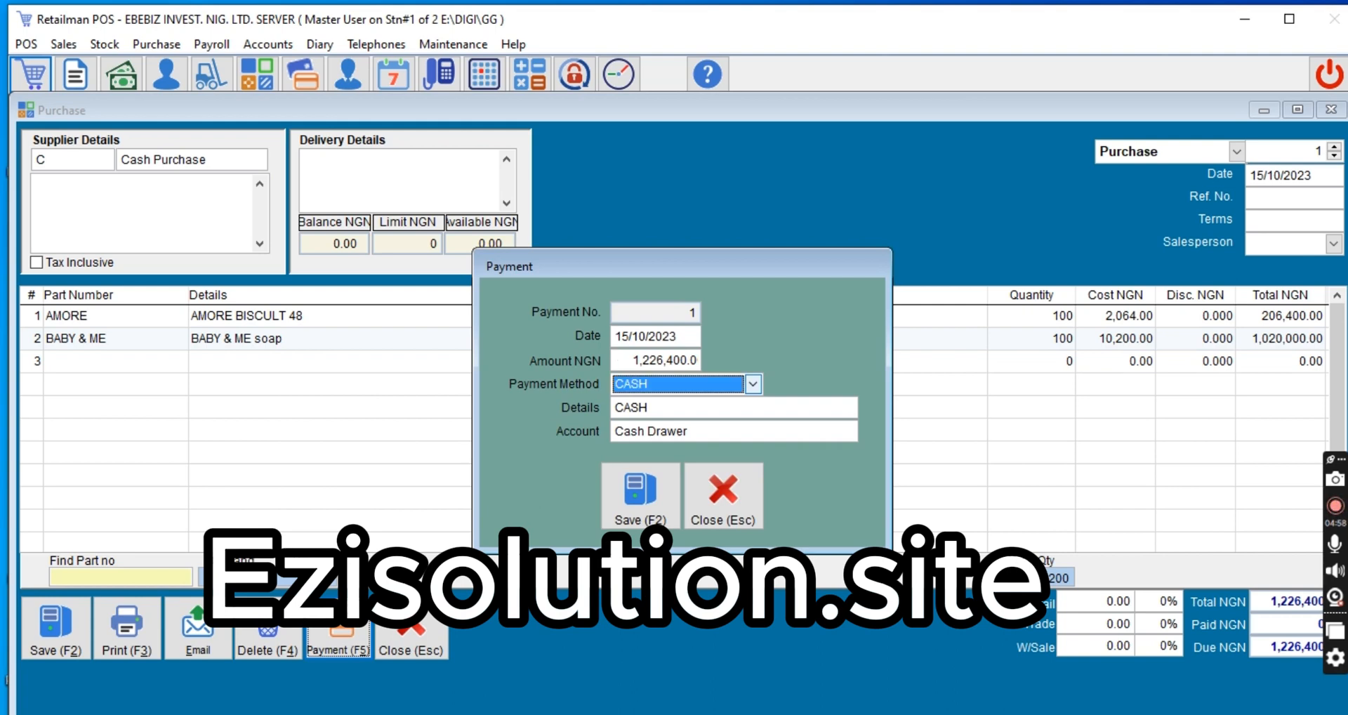
{"action": "left_click", "coordinate": [758, 382]}
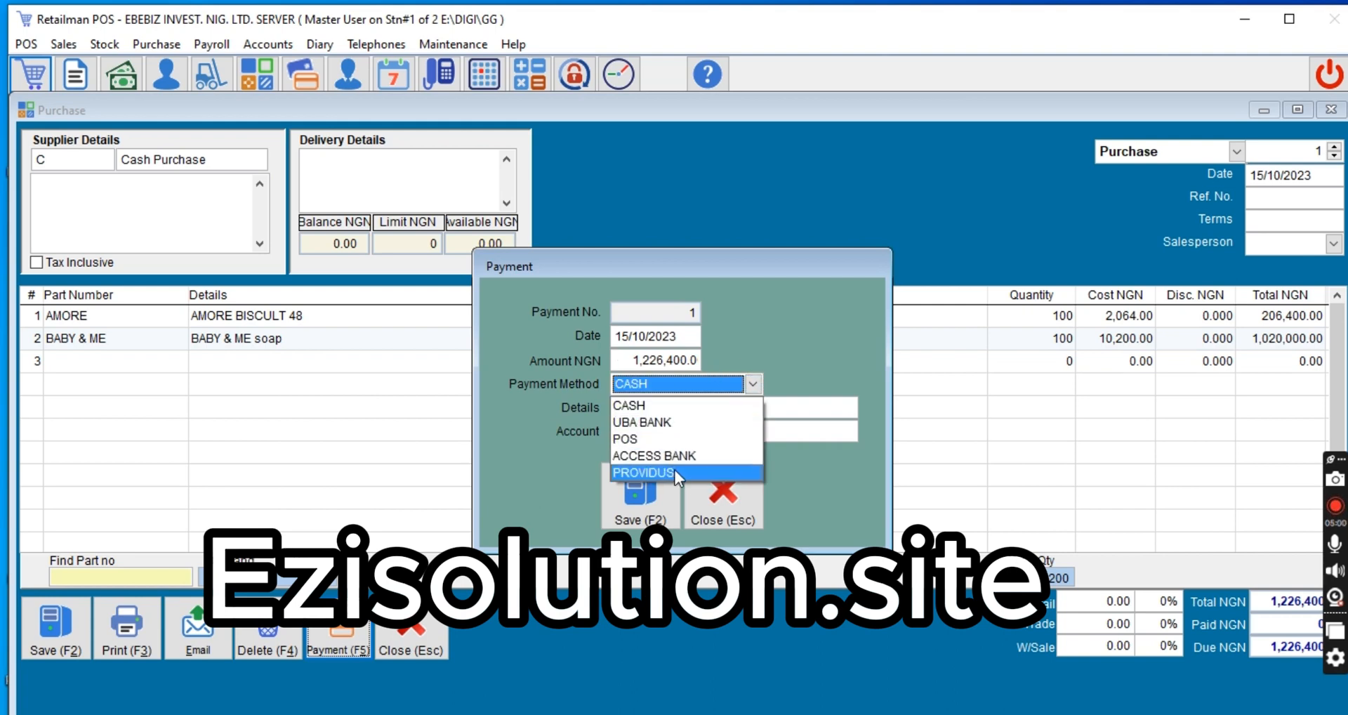
{"action": "left_click", "coordinate": [627, 384]}
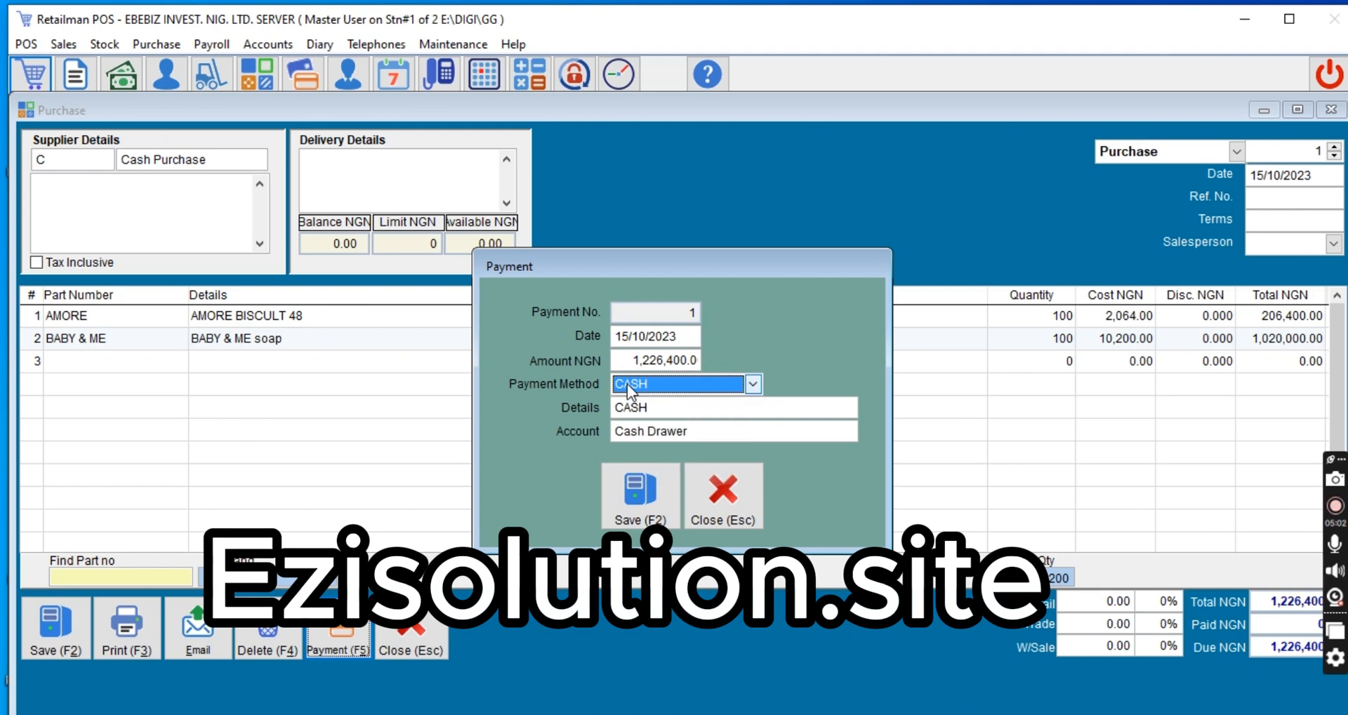
{"action": "key", "text": "Return"}
{"action": "key", "text": "Return"}
{"action": "key", "text": "F2"}
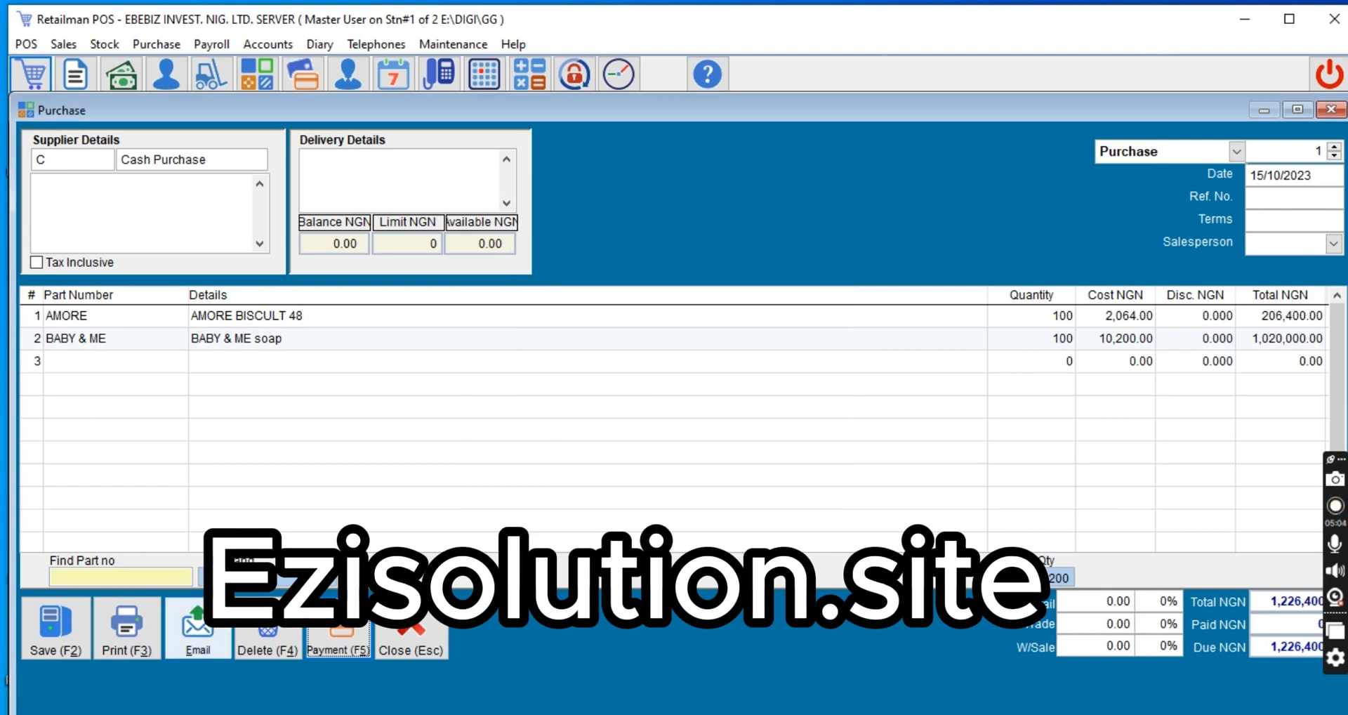
Step: Try to save the purchase, dismiss the warning, and fill in the reference number 0012
{"action": "left_click", "coordinate": [58, 625]}
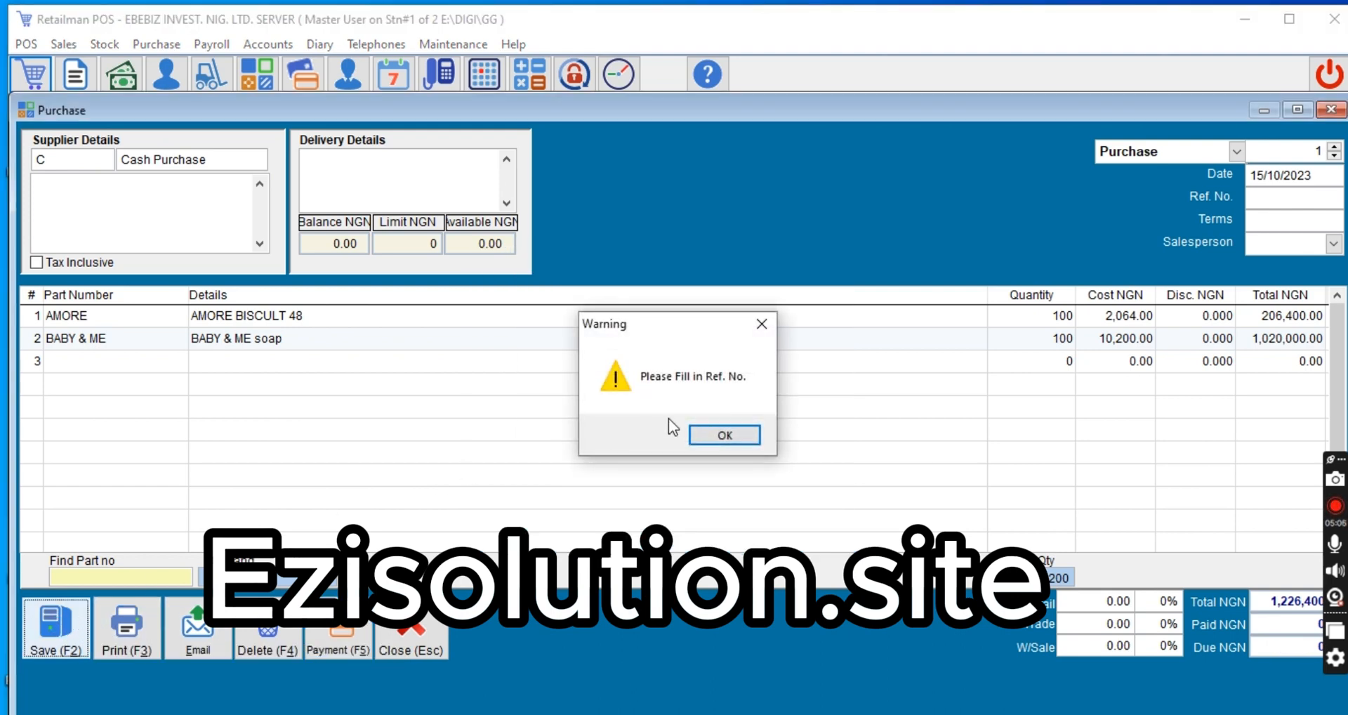
{"action": "left_click", "coordinate": [724, 435]}
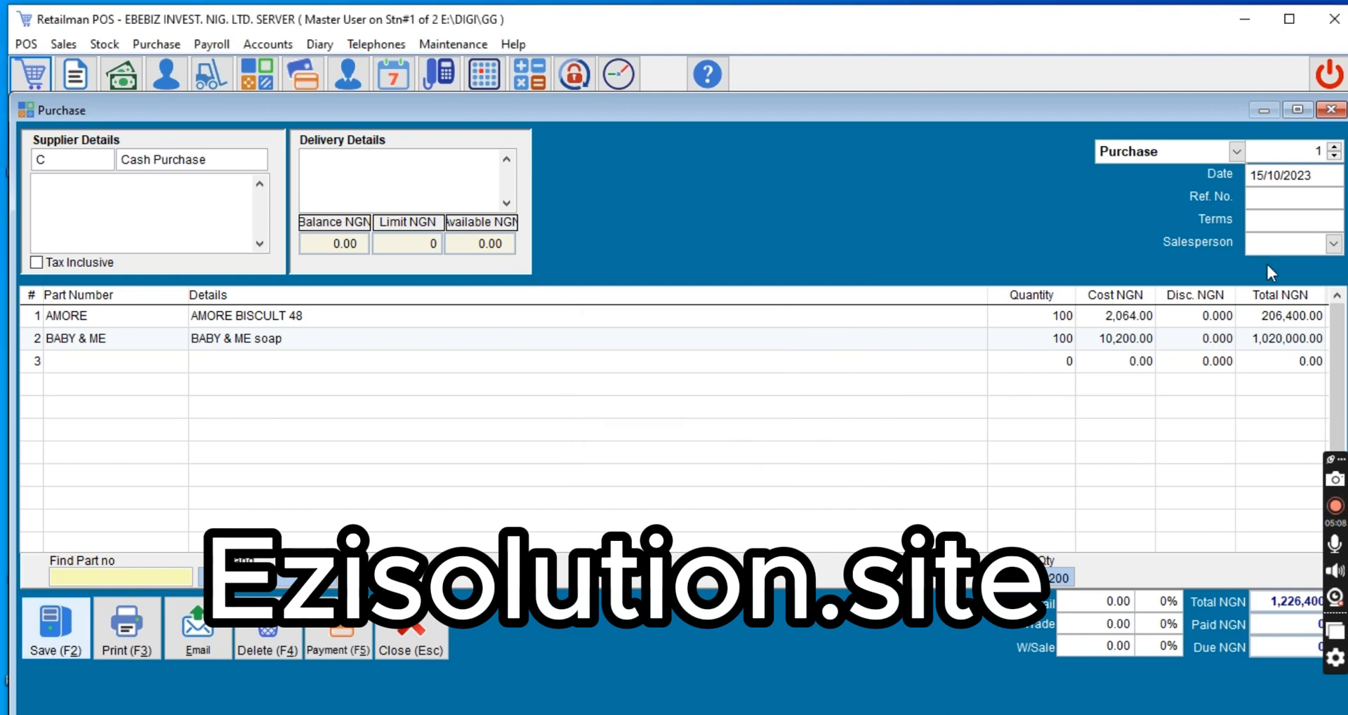
{"action": "left_click", "coordinate": [1254, 200]}
{"action": "type", "text": "0012"}
{"action": "key", "text": "Return"}
{"action": "key", "text": "Return"}
{"action": "key", "text": "Return"}
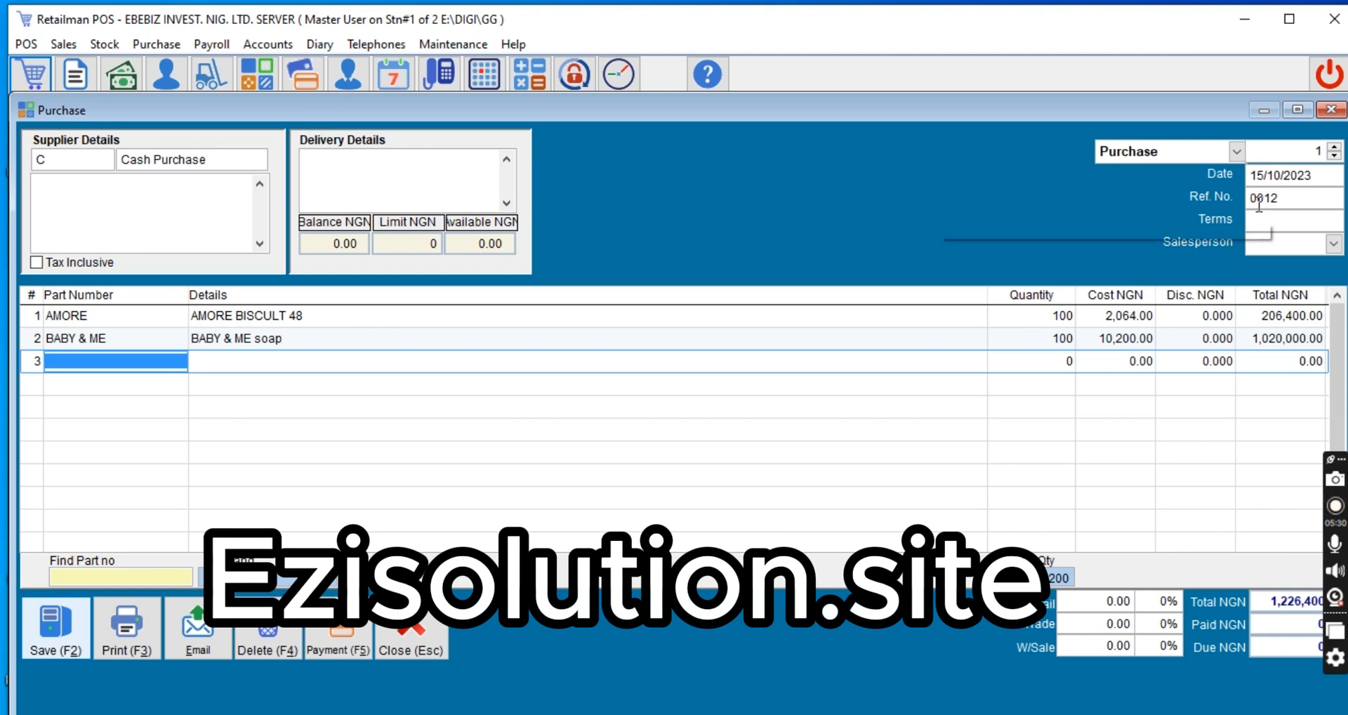
{"action": "left_click", "coordinate": [1260, 201]}
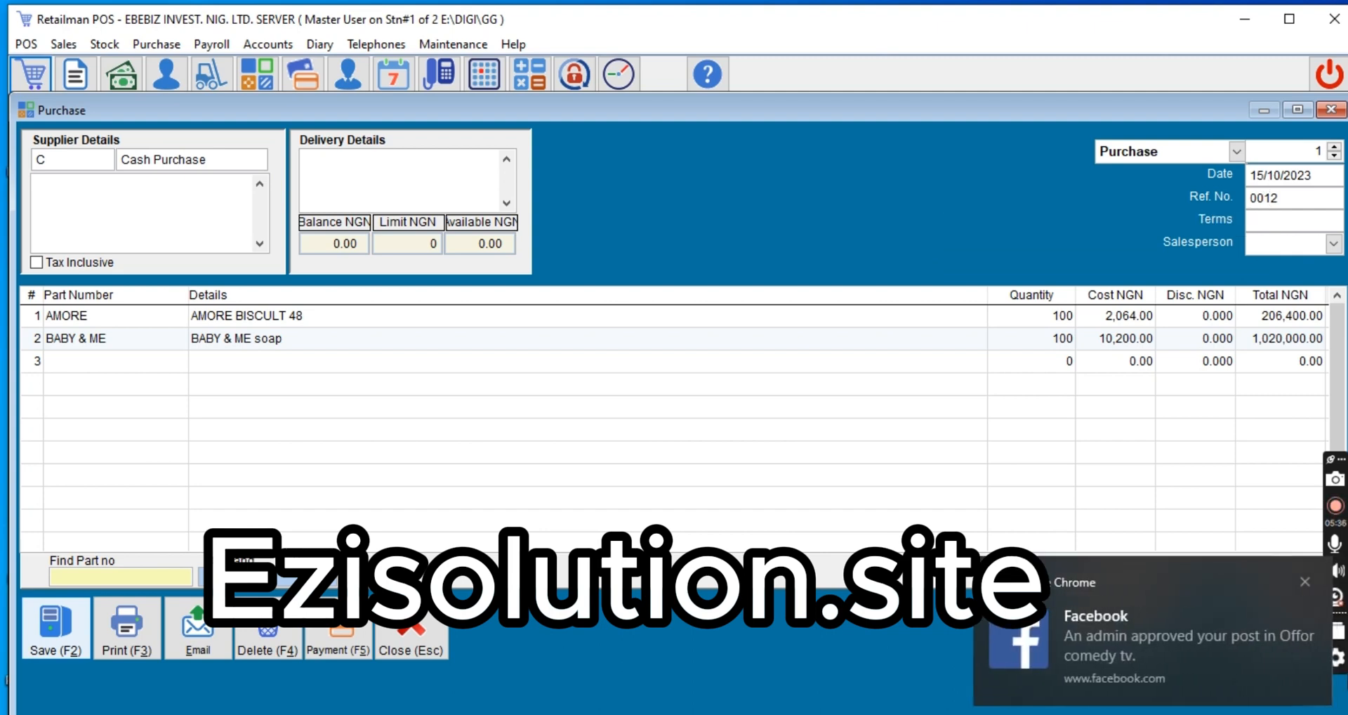
Step: Dismiss the browser notification, save the purchase, and close the purchase form
{"action": "left_click", "coordinate": [1301, 587]}
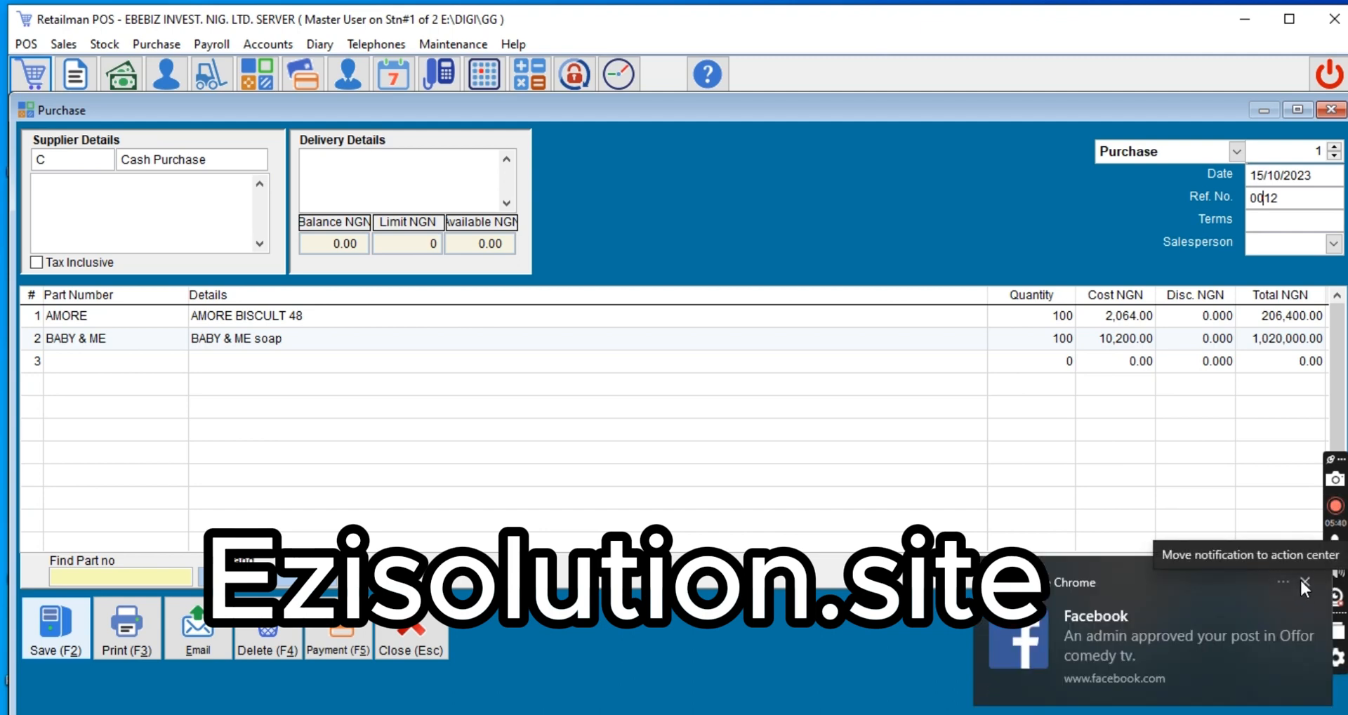
{"action": "left_click", "coordinate": [1303, 581]}
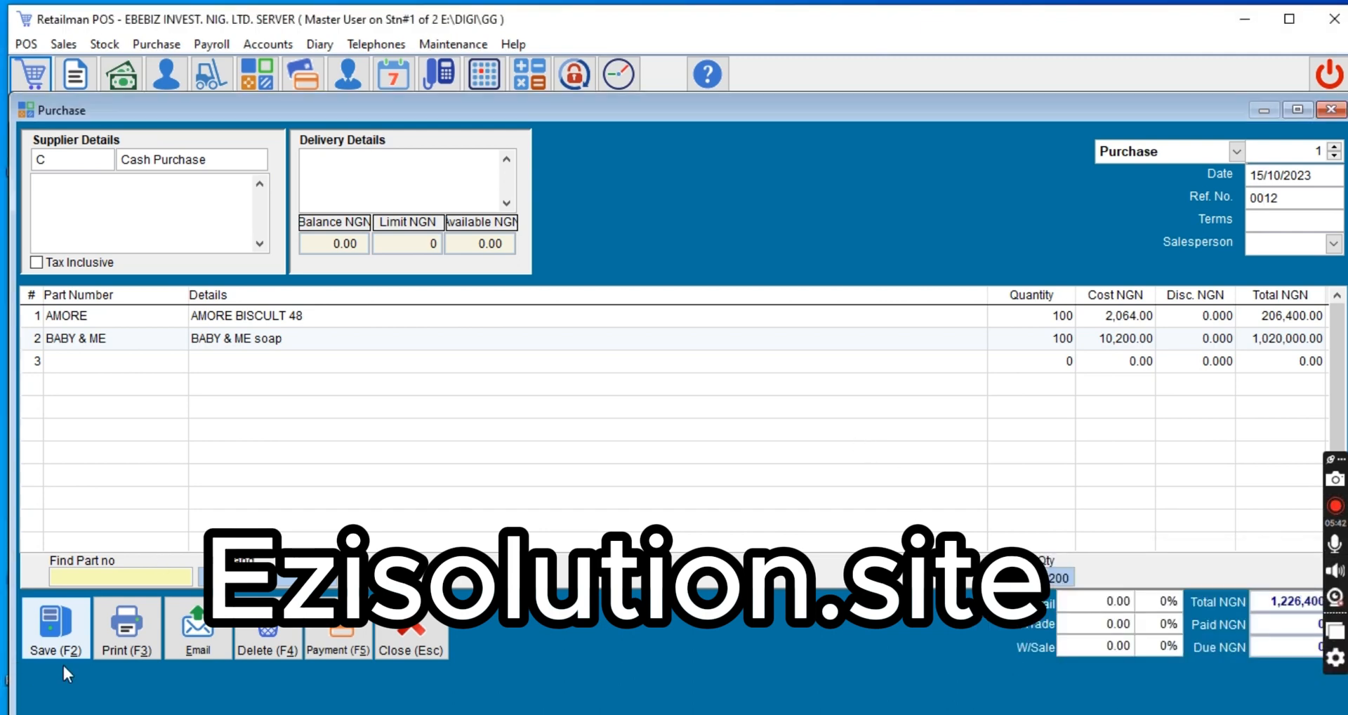
{"action": "left_click", "coordinate": [48, 646]}
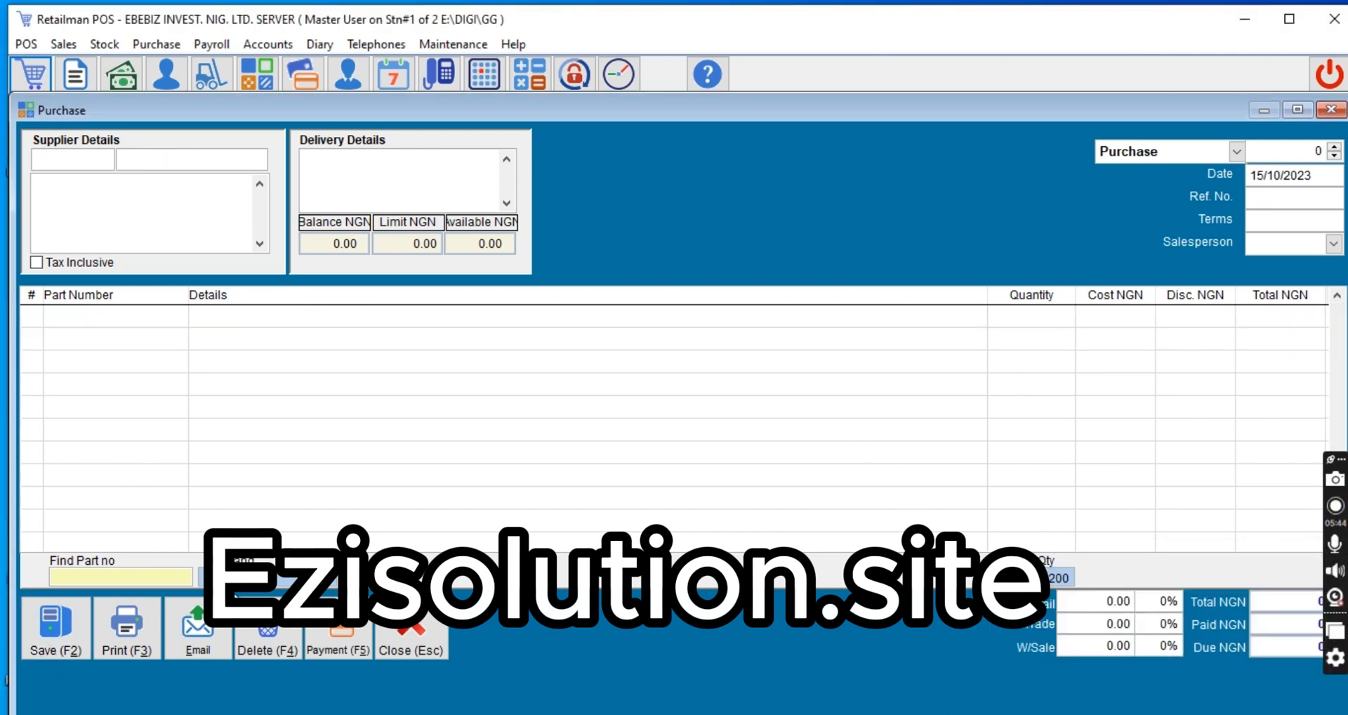
{"action": "left_click", "coordinate": [413, 636]}
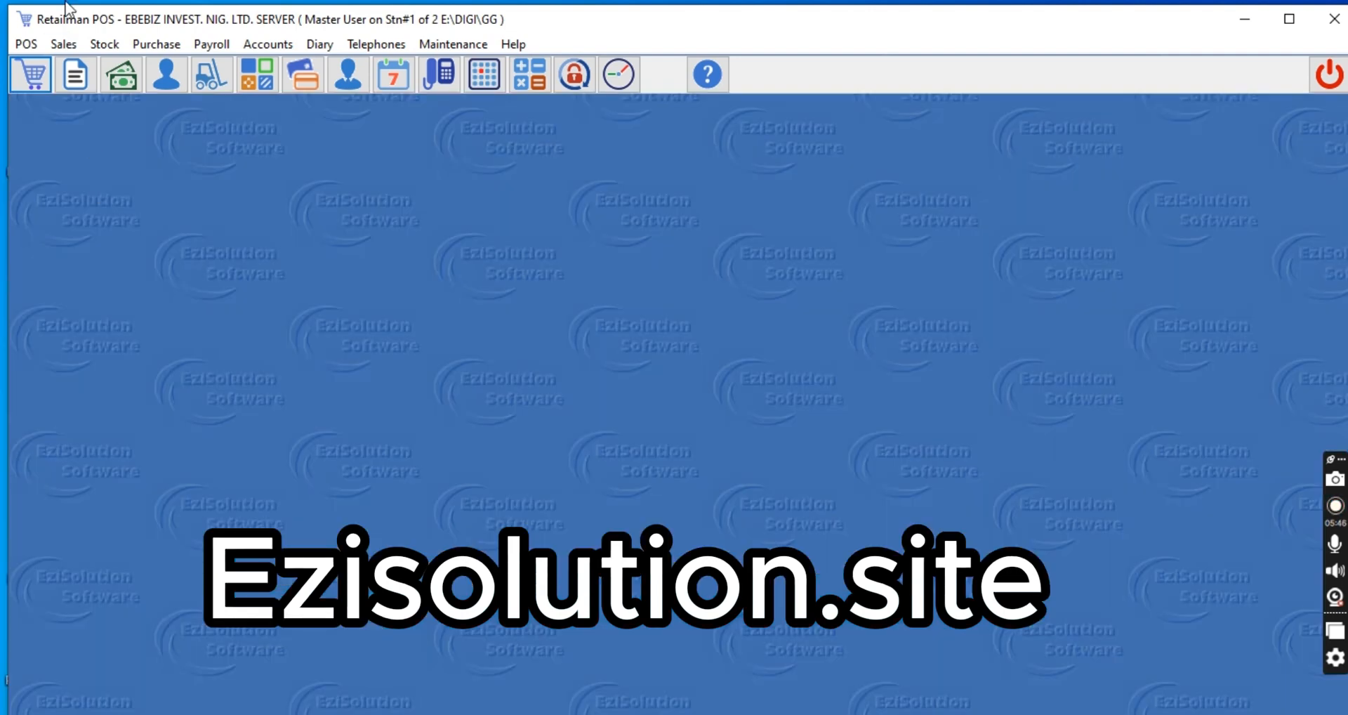
Step: Open the stock file to view the item list, and close it
{"action": "left_click", "coordinate": [102, 44]}
{"action": "left_click", "coordinate": [112, 64]}
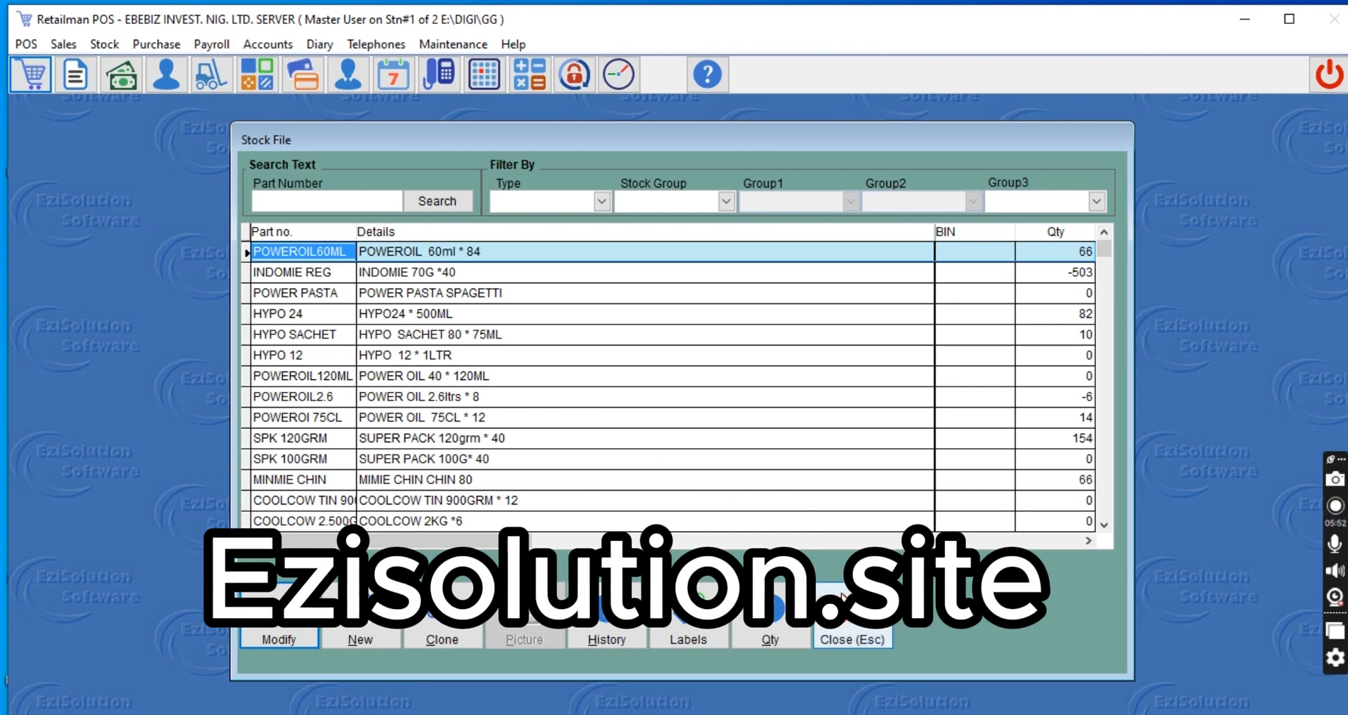
{"action": "left_click", "coordinate": [849, 635]}
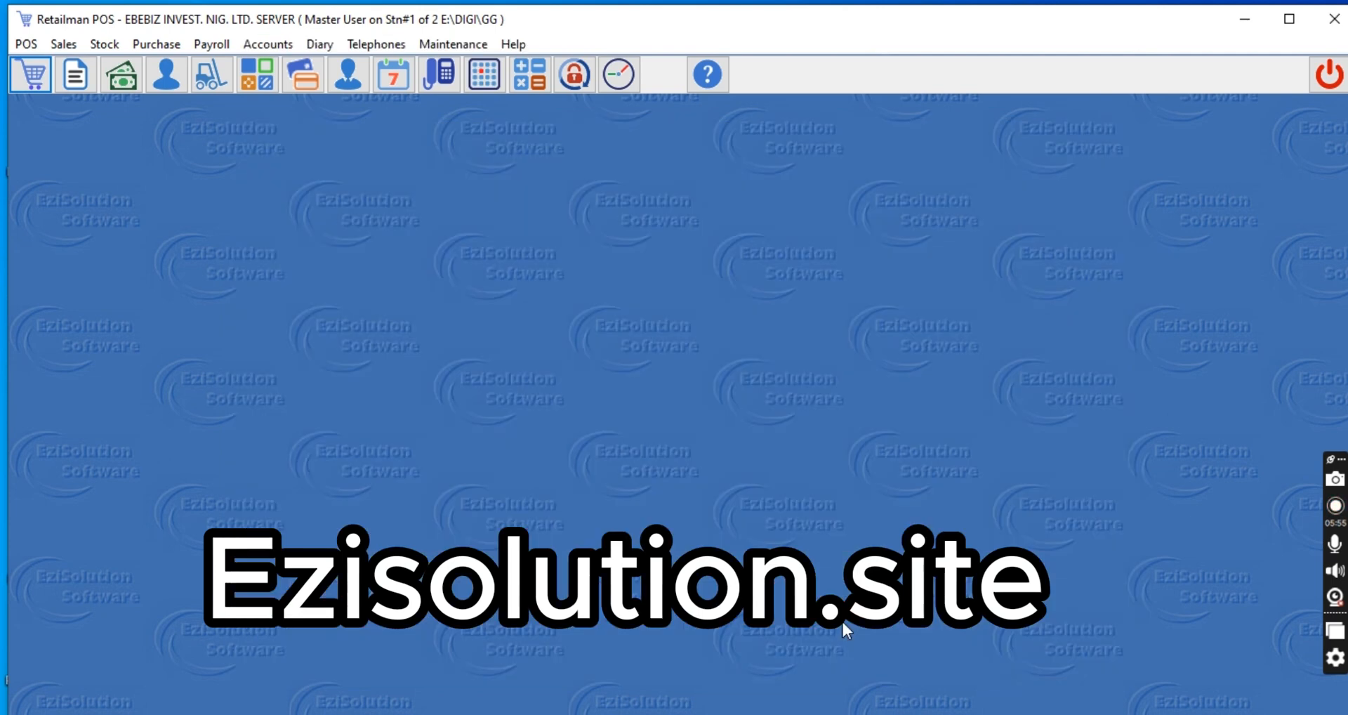
Step: Look up part numbers starting with "a" from the first line of a new stock transfer, and close the transfer unsaved
{"action": "left_click", "coordinate": [105, 45]}
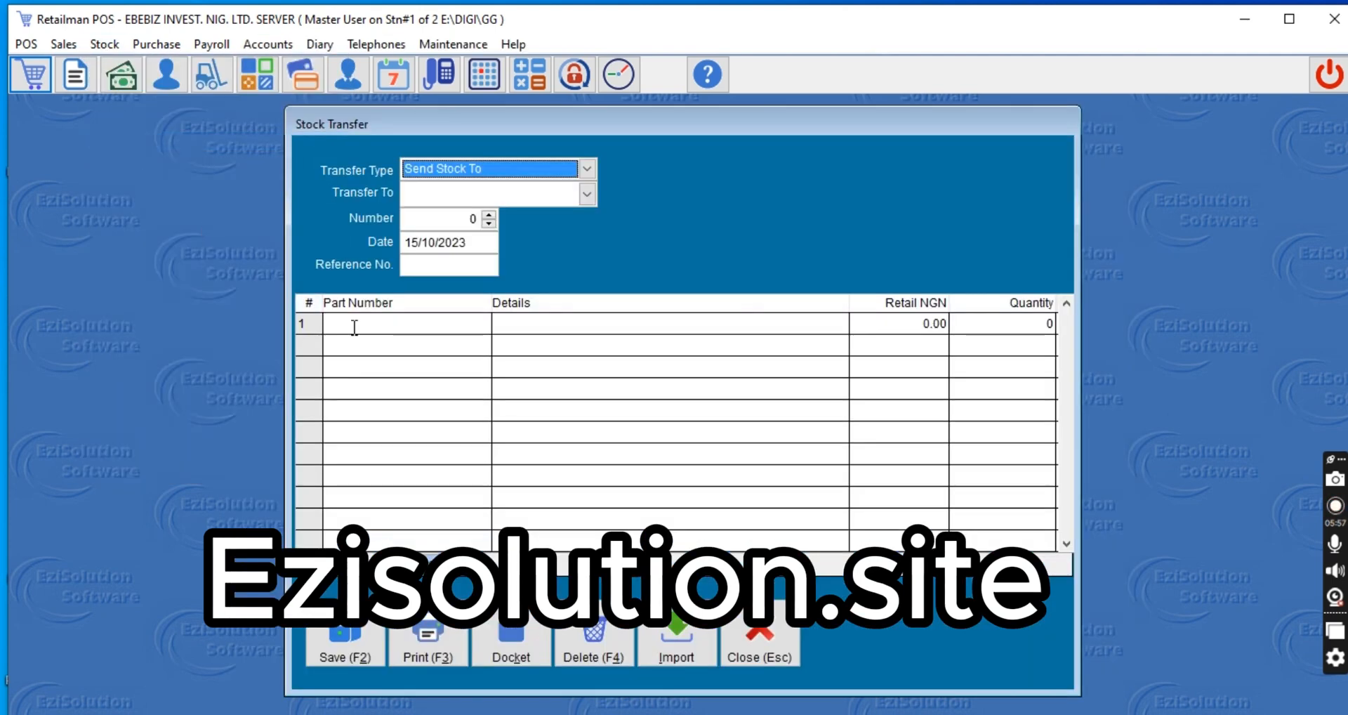
{"action": "left_click", "coordinate": [423, 327]}
{"action": "type", "text": "a"}
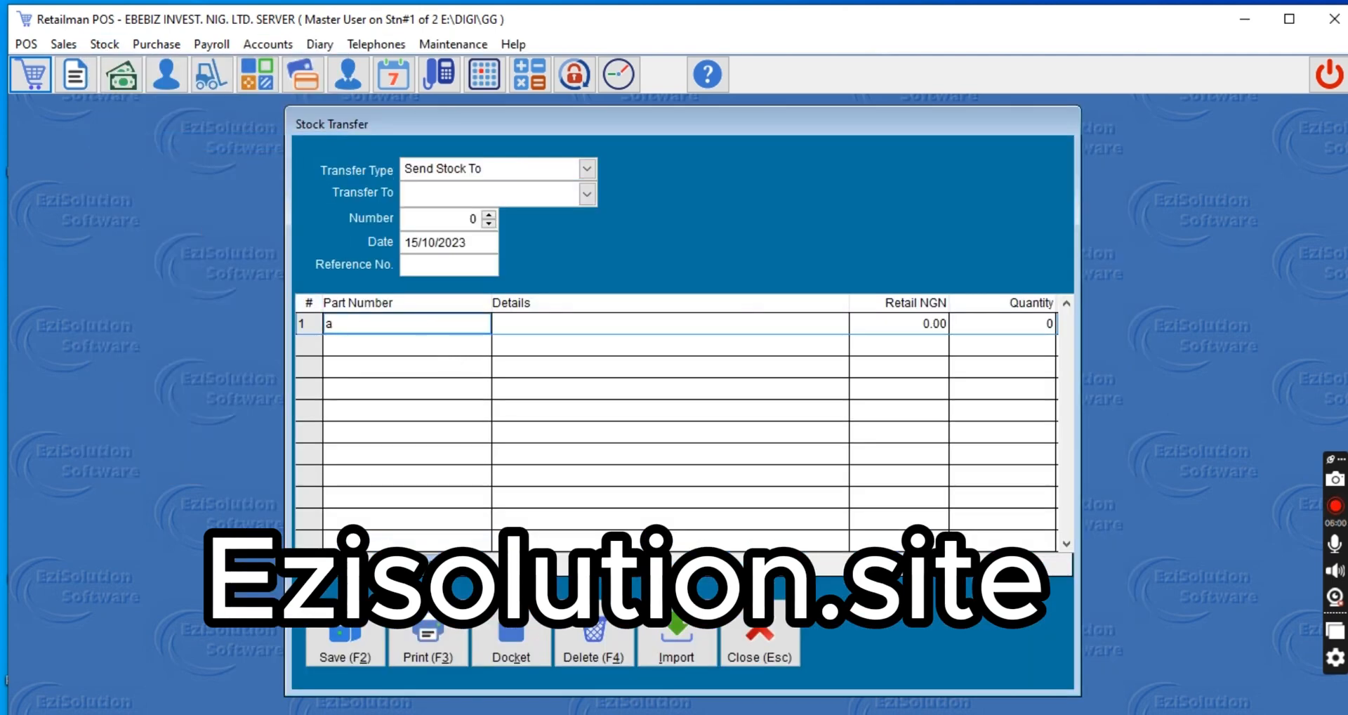
{"action": "key", "text": "Return"}
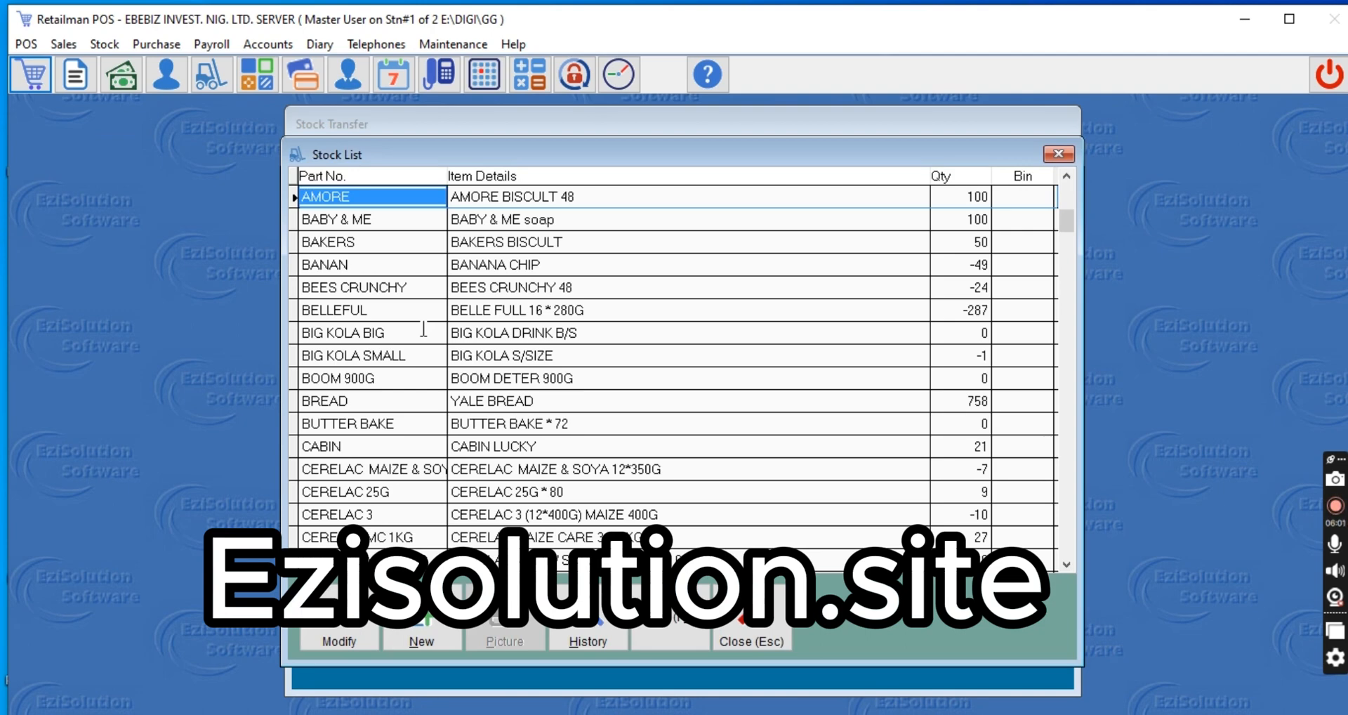
{"action": "left_click", "coordinate": [748, 636]}
{"action": "left_click", "coordinate": [751, 642]}
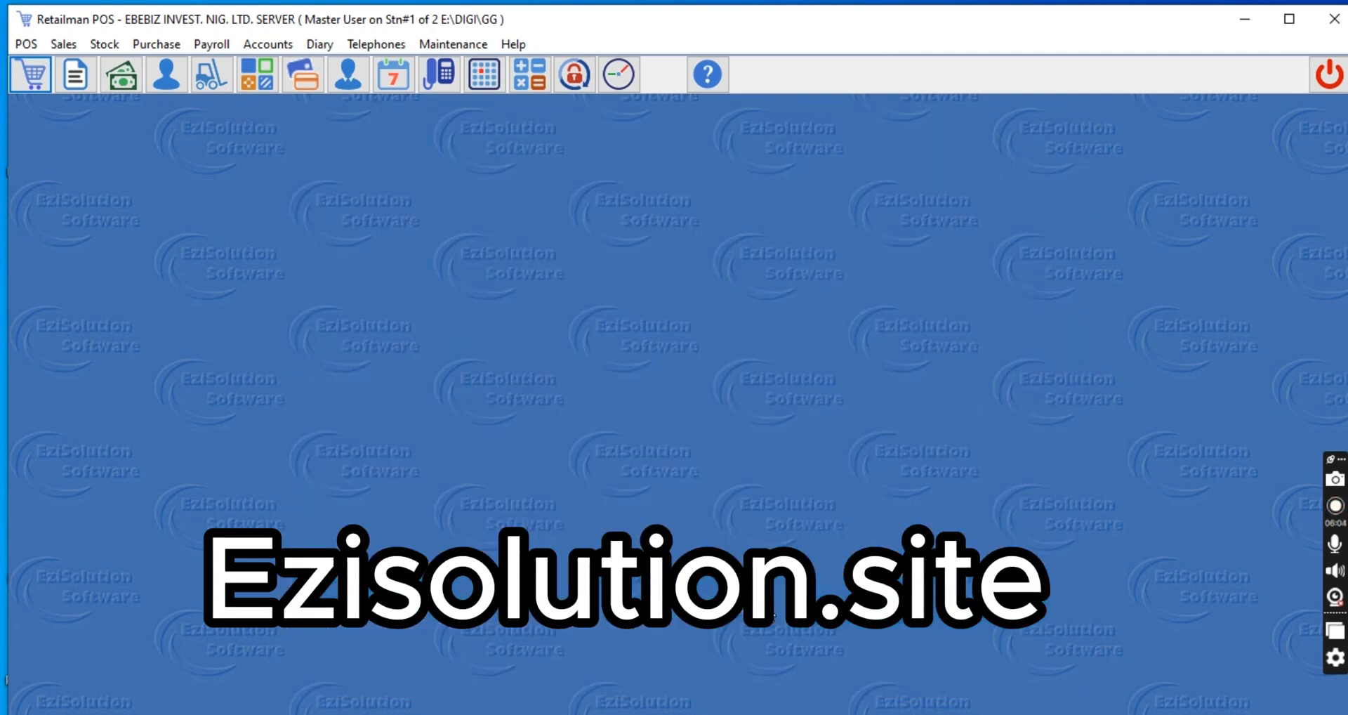
Step: Start a Send Stock To transfer with EBEBIZ HEAD OFFICE as the destination, and close it without saving
{"action": "left_click", "coordinate": [99, 45]}
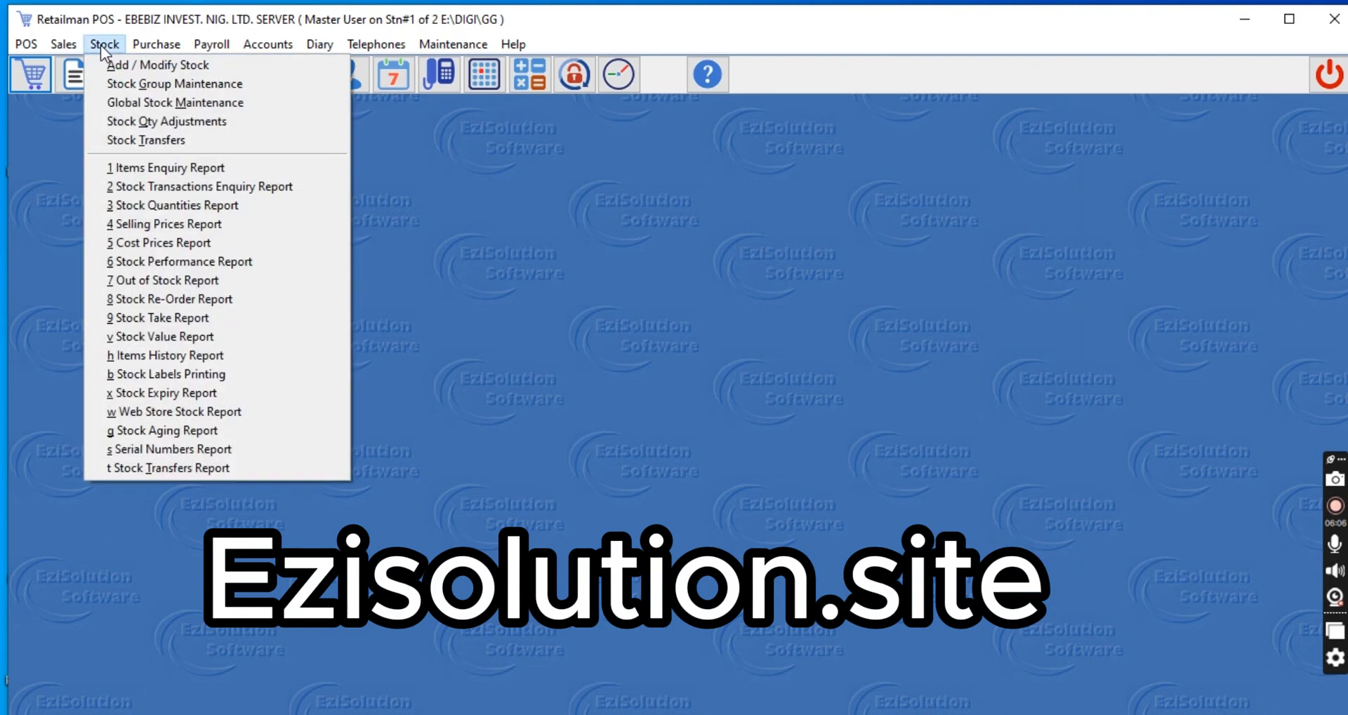
{"action": "left_click", "coordinate": [139, 140]}
{"action": "key", "text": "Tab"}
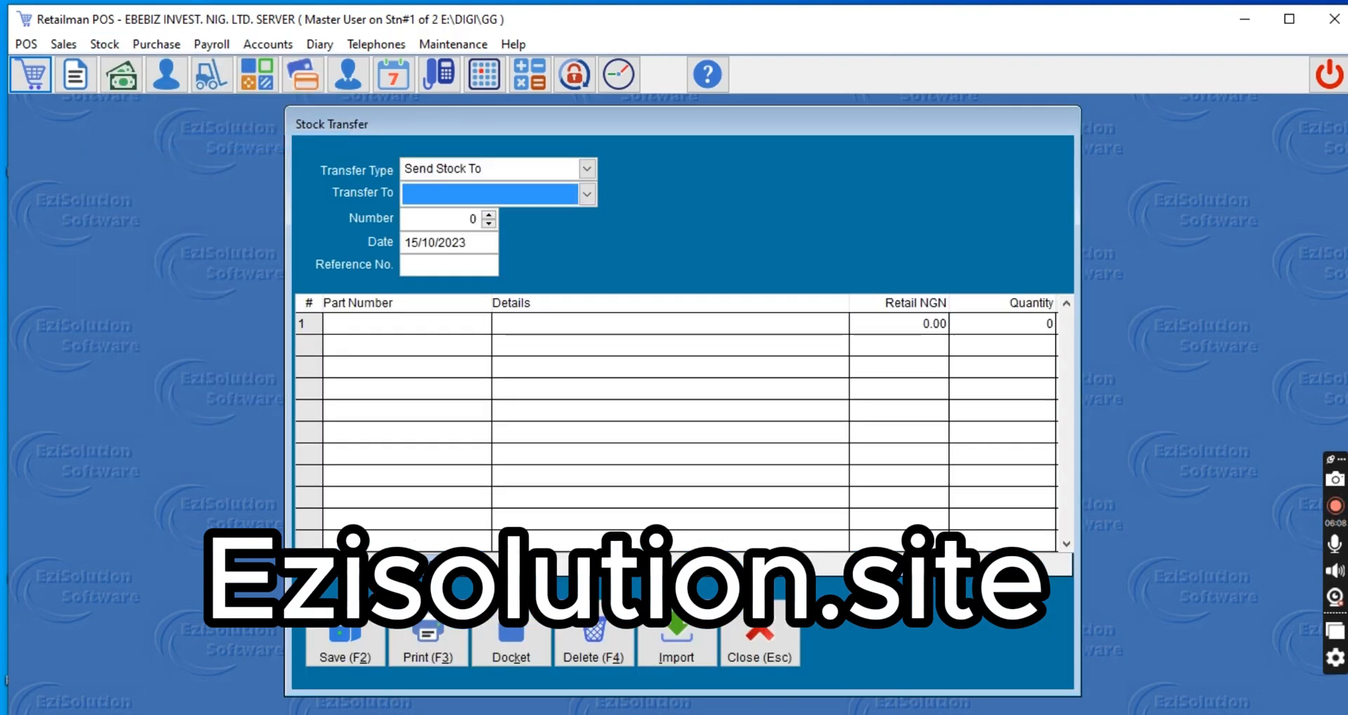
{"action": "left_click", "coordinate": [585, 195]}
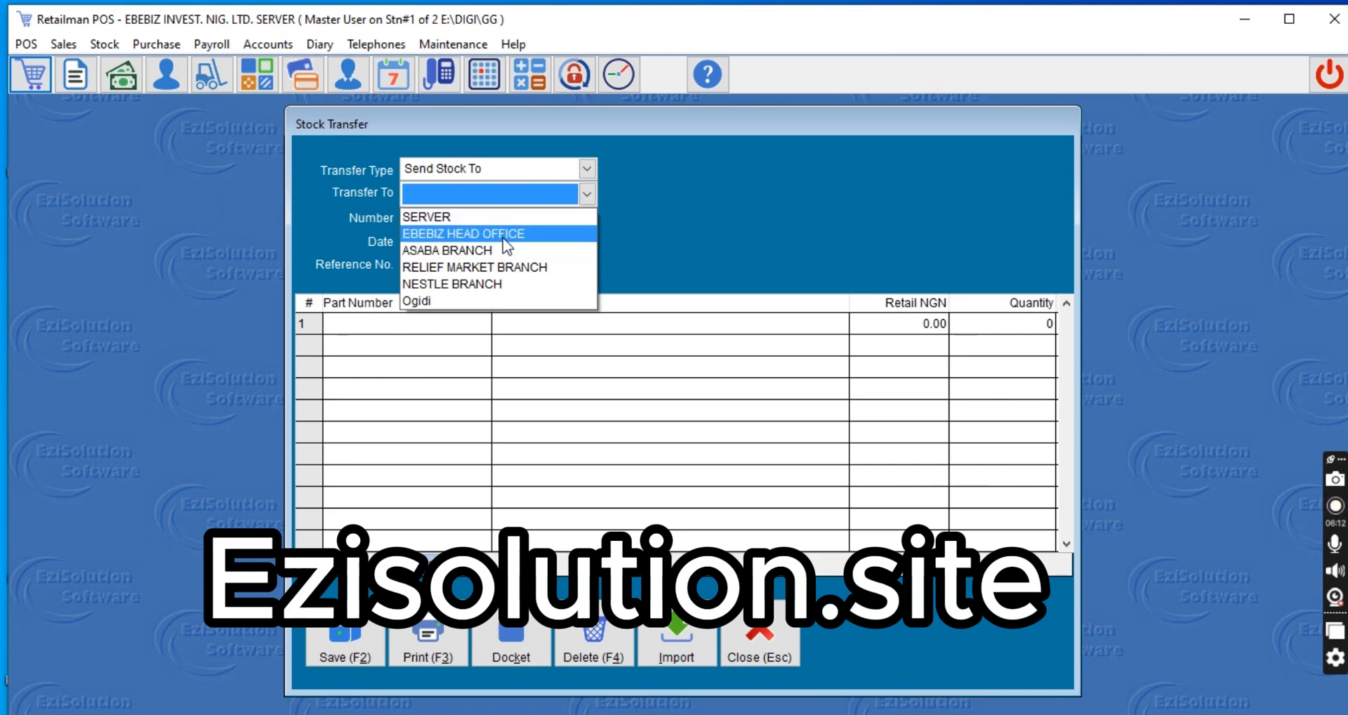
{"action": "left_click", "coordinate": [483, 234]}
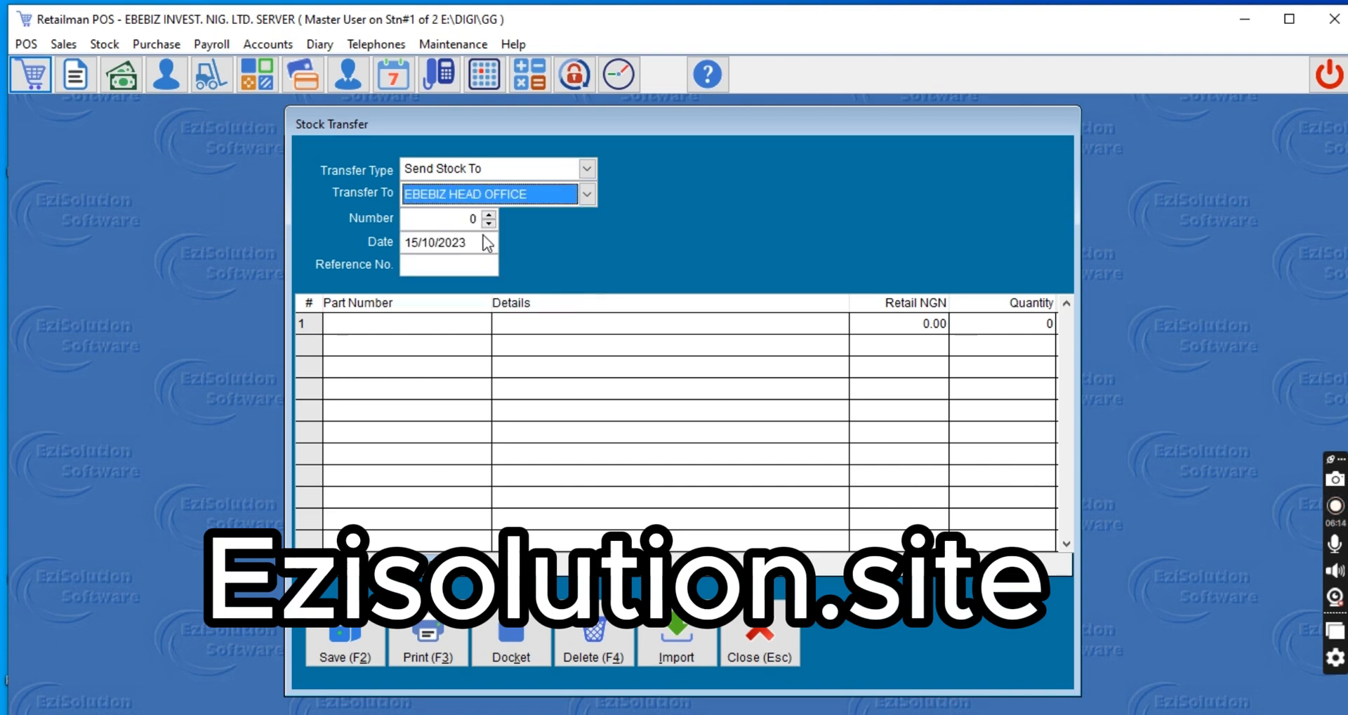
{"action": "left_click", "coordinate": [759, 639]}
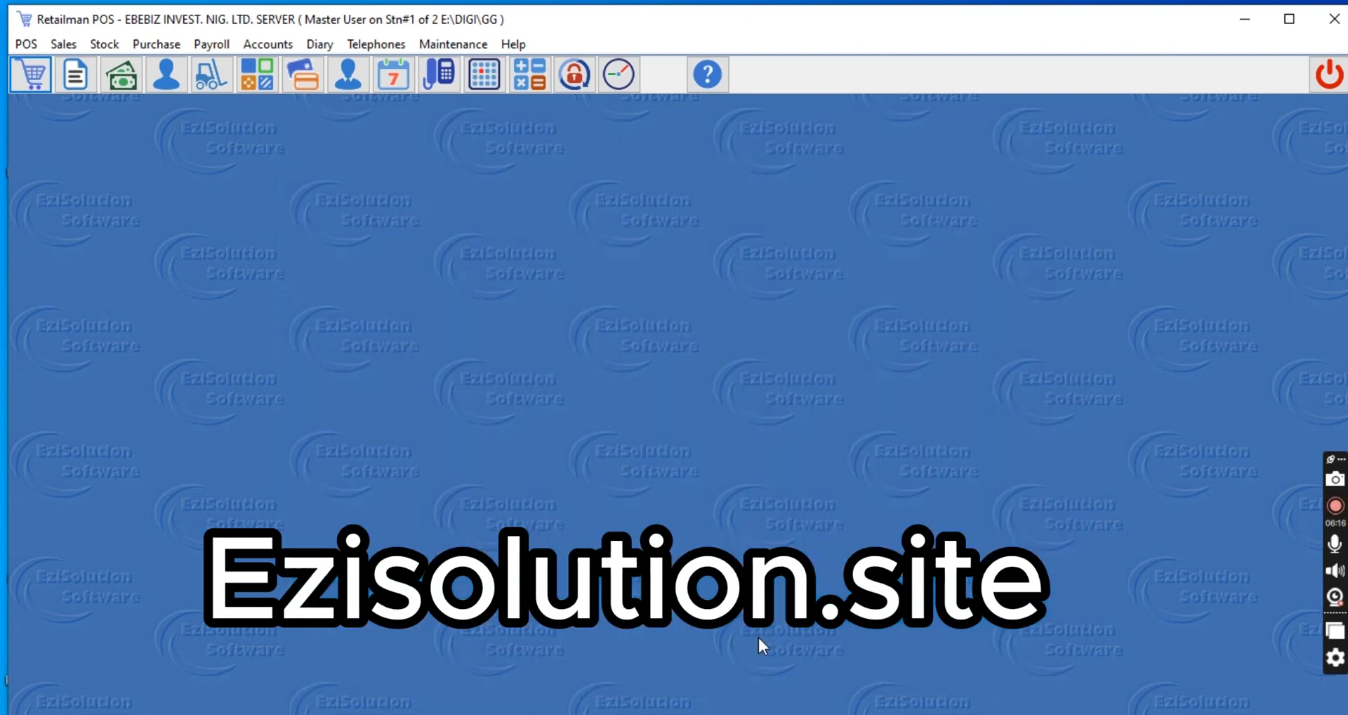
Step: Reopen the stock file to view the items and their quantities, and close it
{"action": "left_click", "coordinate": [102, 42]}
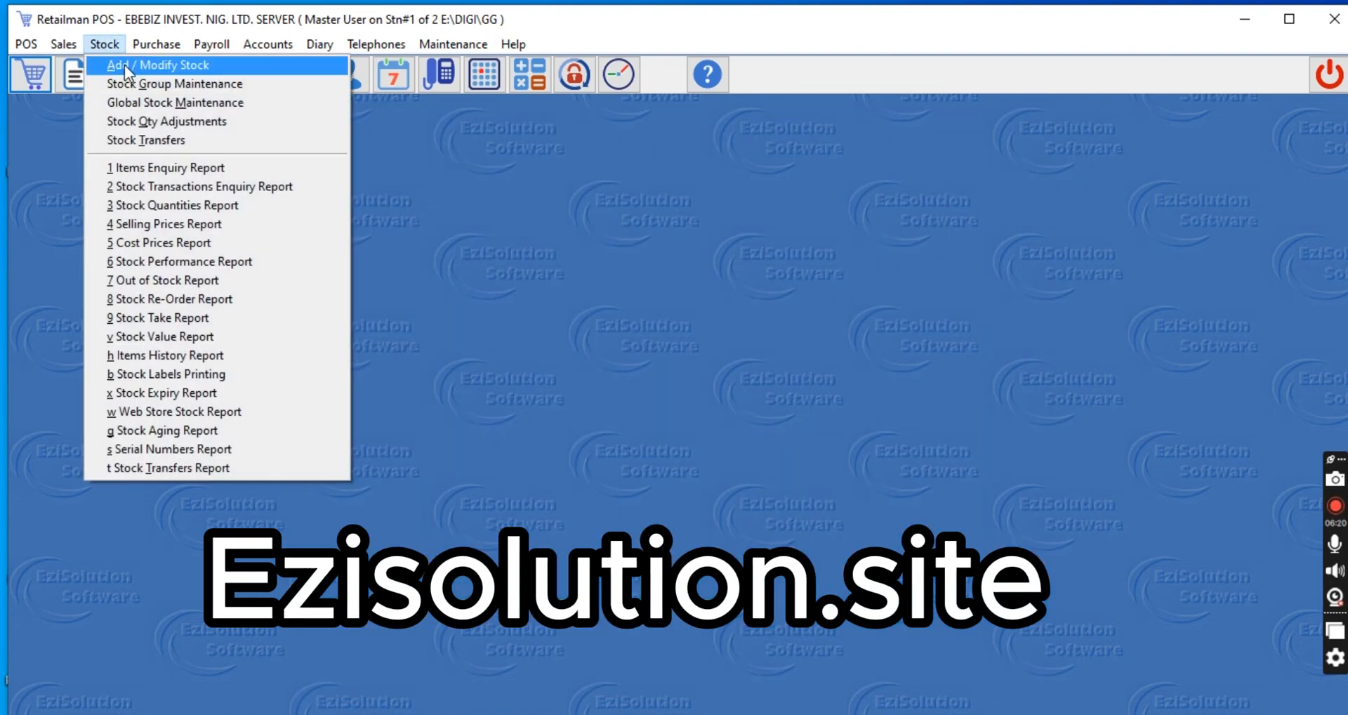
{"action": "left_click", "coordinate": [128, 65]}
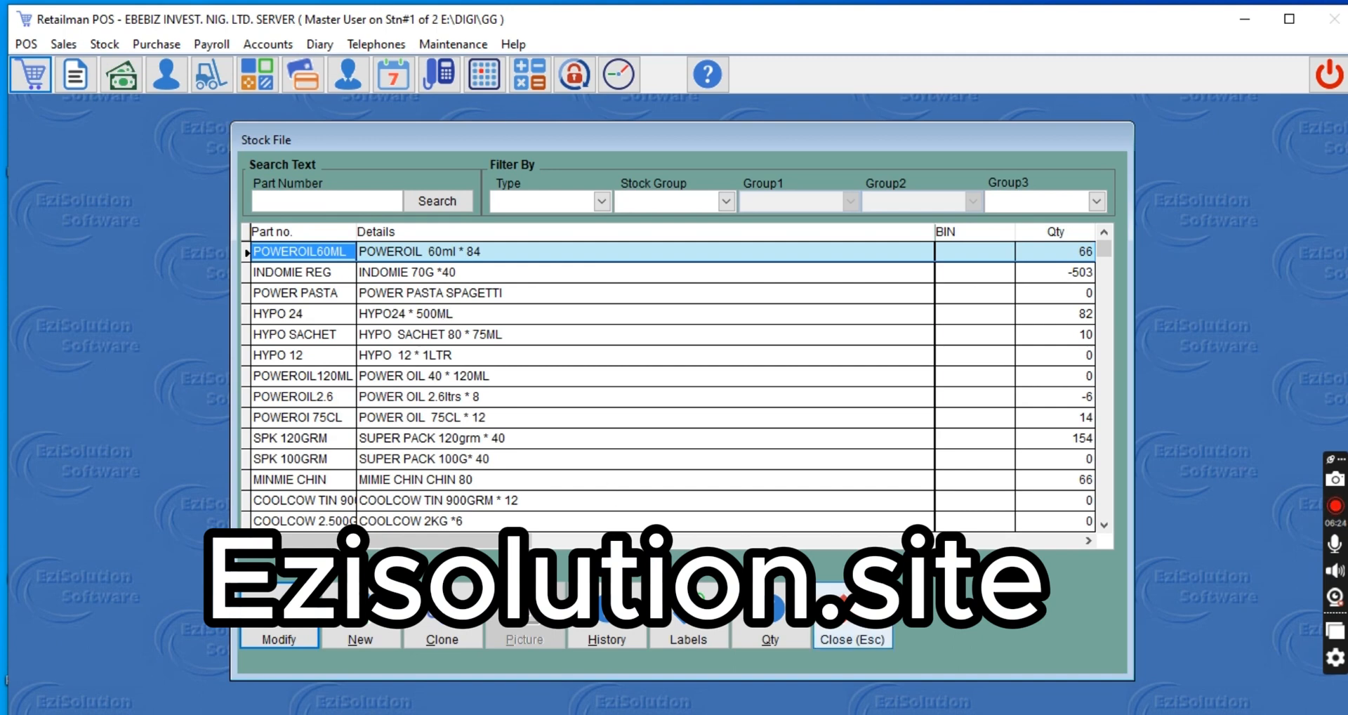
{"action": "left_click", "coordinate": [846, 641]}
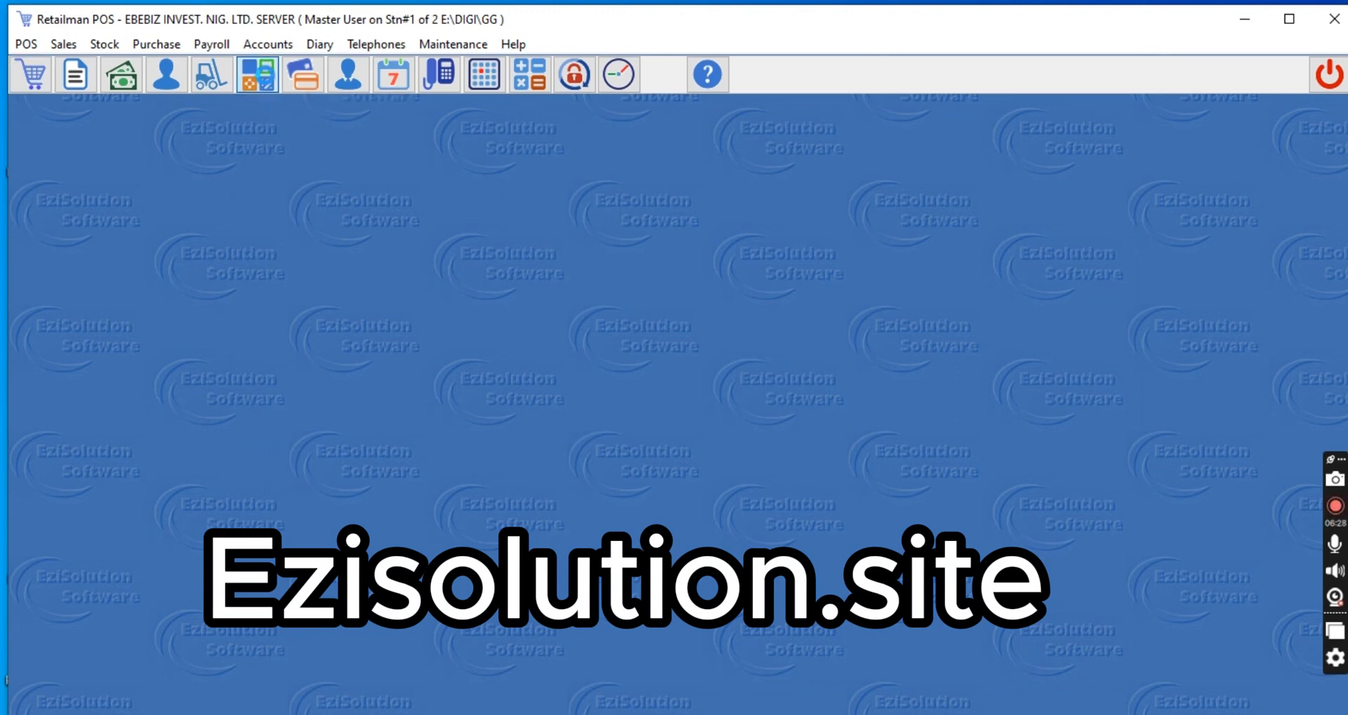
Step: Review the saved purchase number 1 with its AMORE and BABY & ME lines, and close the purchase form
{"action": "left_click", "coordinate": [241, 73]}
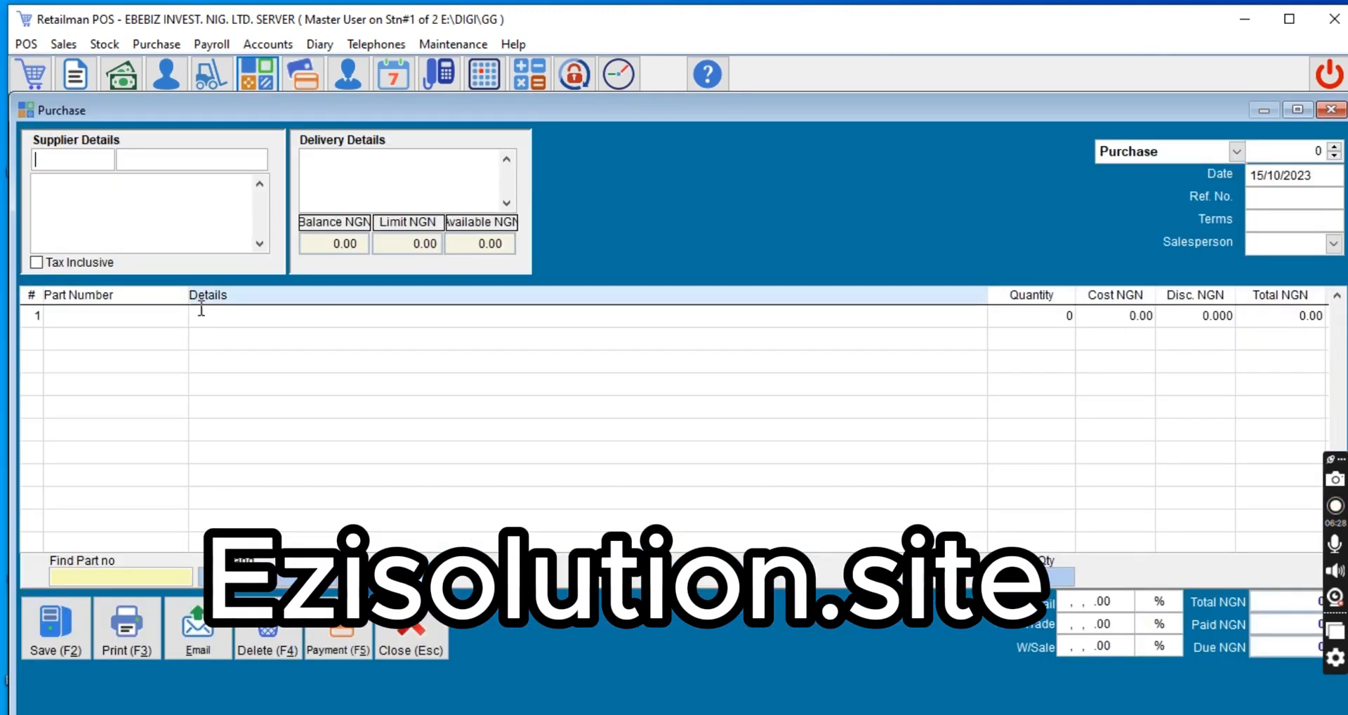
{"action": "left_click", "coordinate": [1334, 146]}
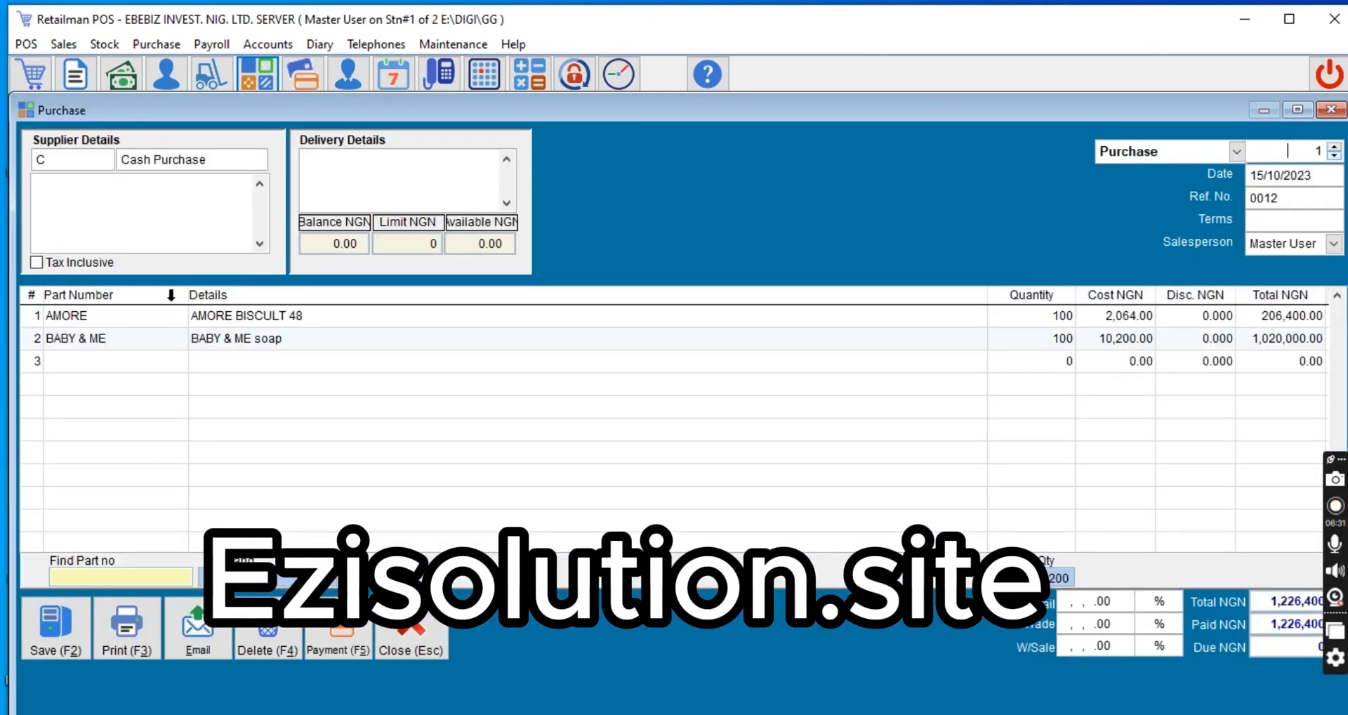
{"action": "left_click", "coordinate": [89, 321]}
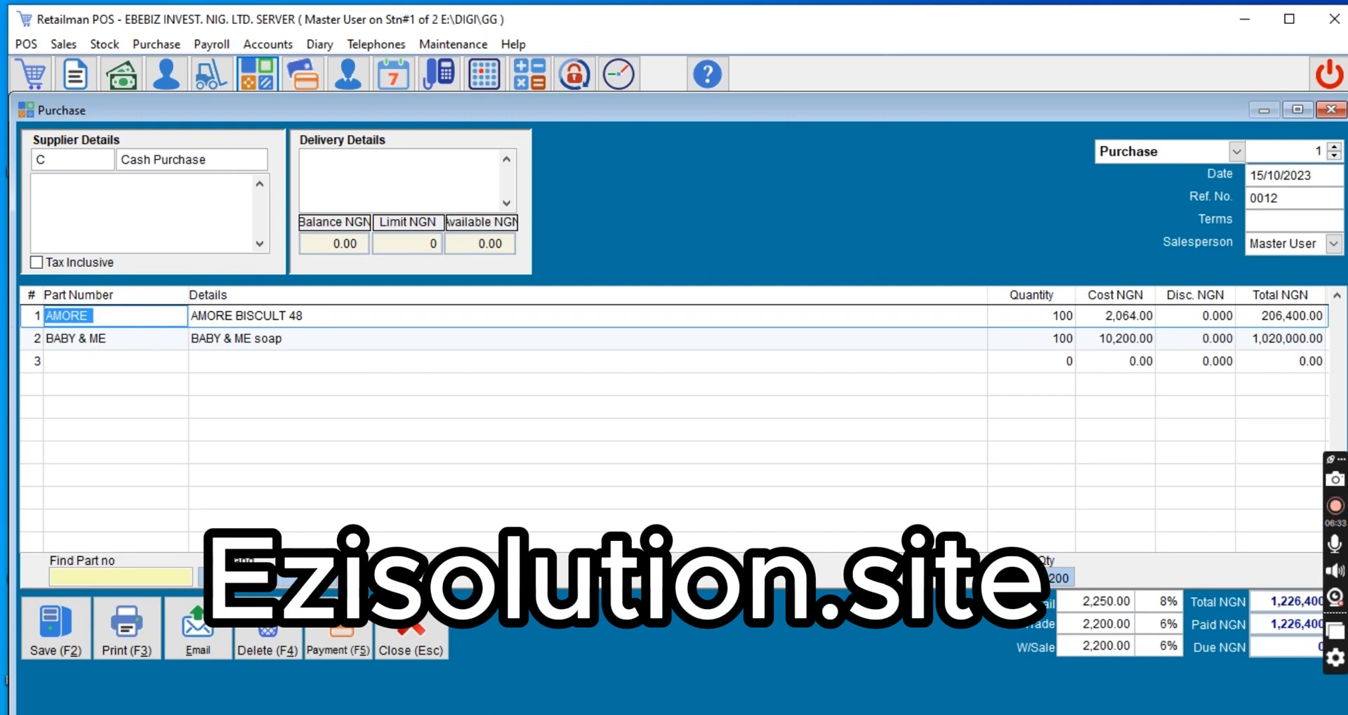
{"action": "left_click", "coordinate": [404, 641]}
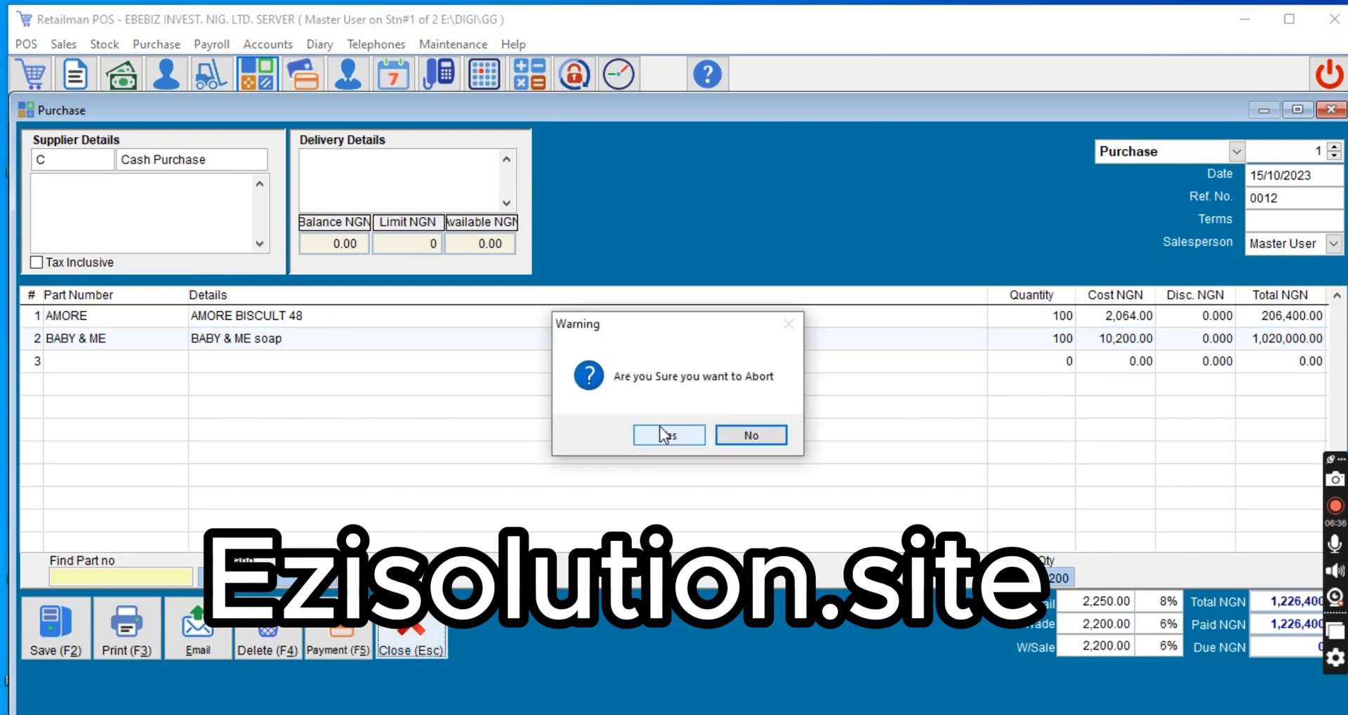
{"action": "left_click", "coordinate": [660, 425]}
{"action": "left_click", "coordinate": [411, 636]}
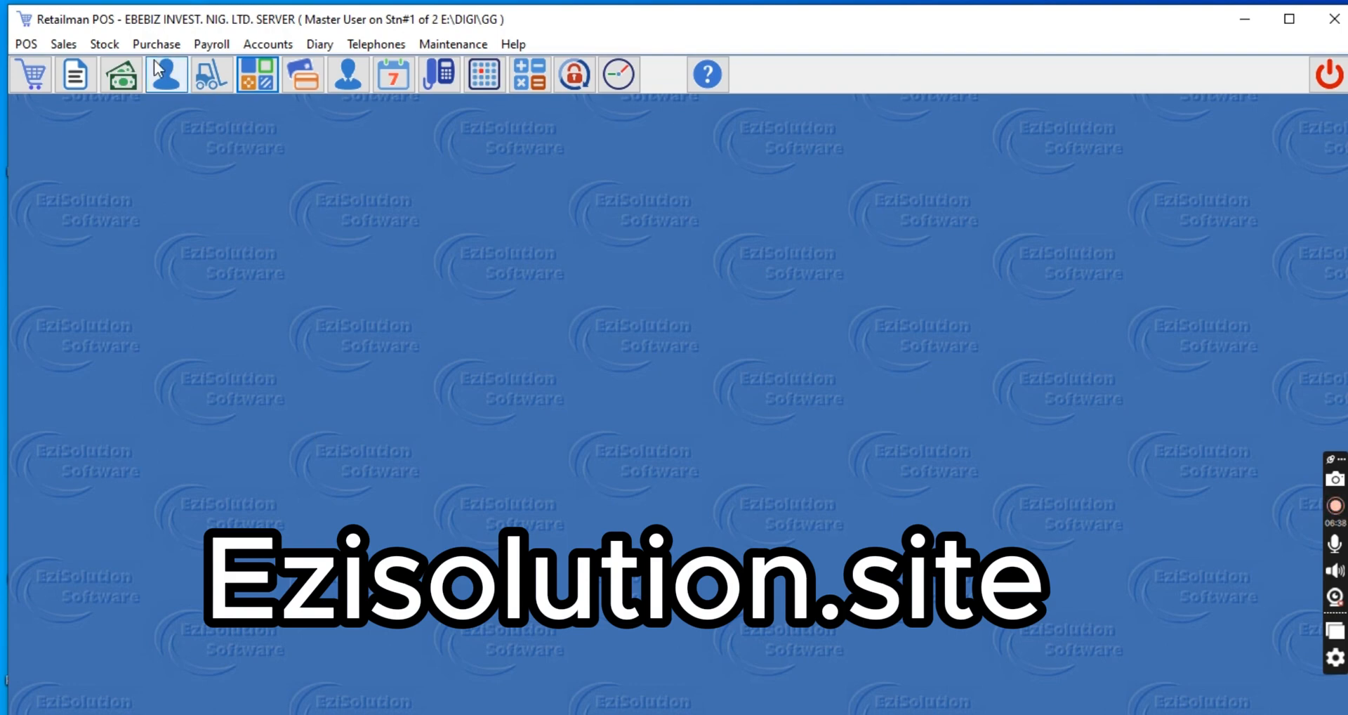
Step: Open the stock file and search by part number for AMORE
{"action": "left_click", "coordinate": [102, 46]}
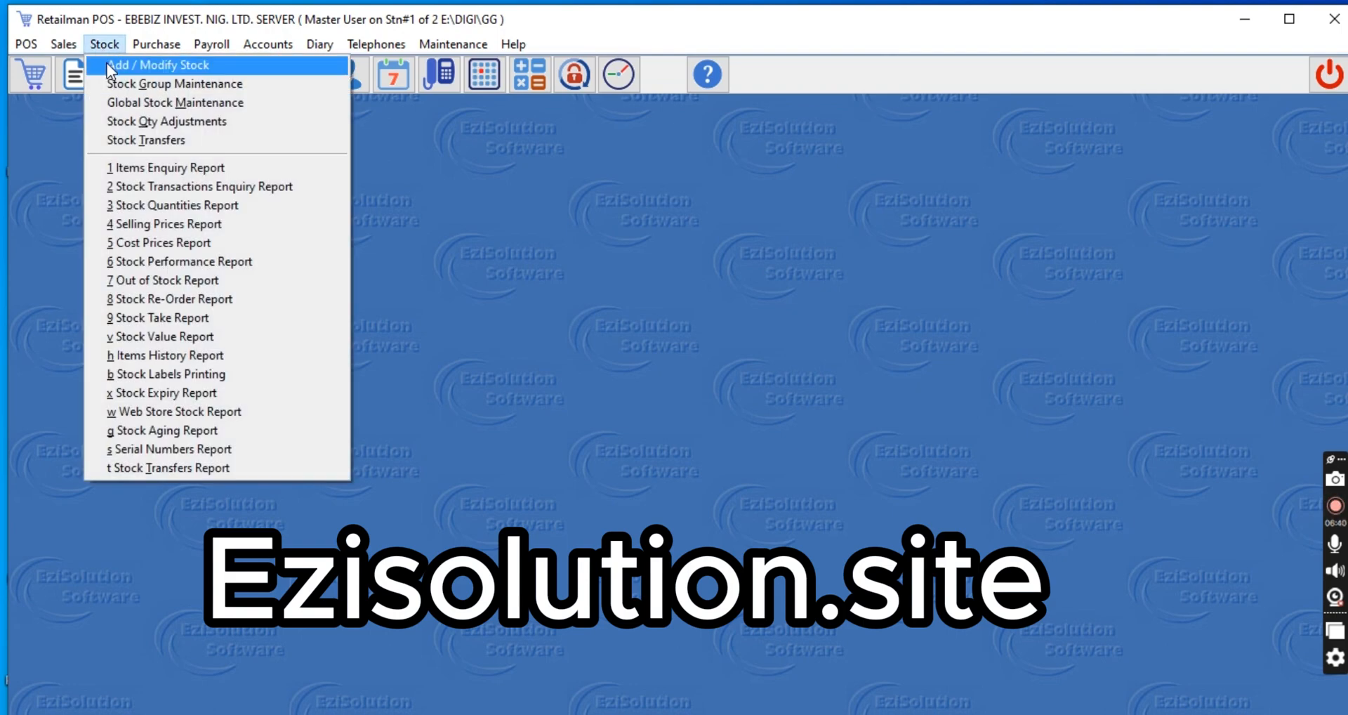
{"action": "left_click", "coordinate": [107, 64]}
{"action": "left_click", "coordinate": [288, 193]}
{"action": "type", "text": "AMORE"}
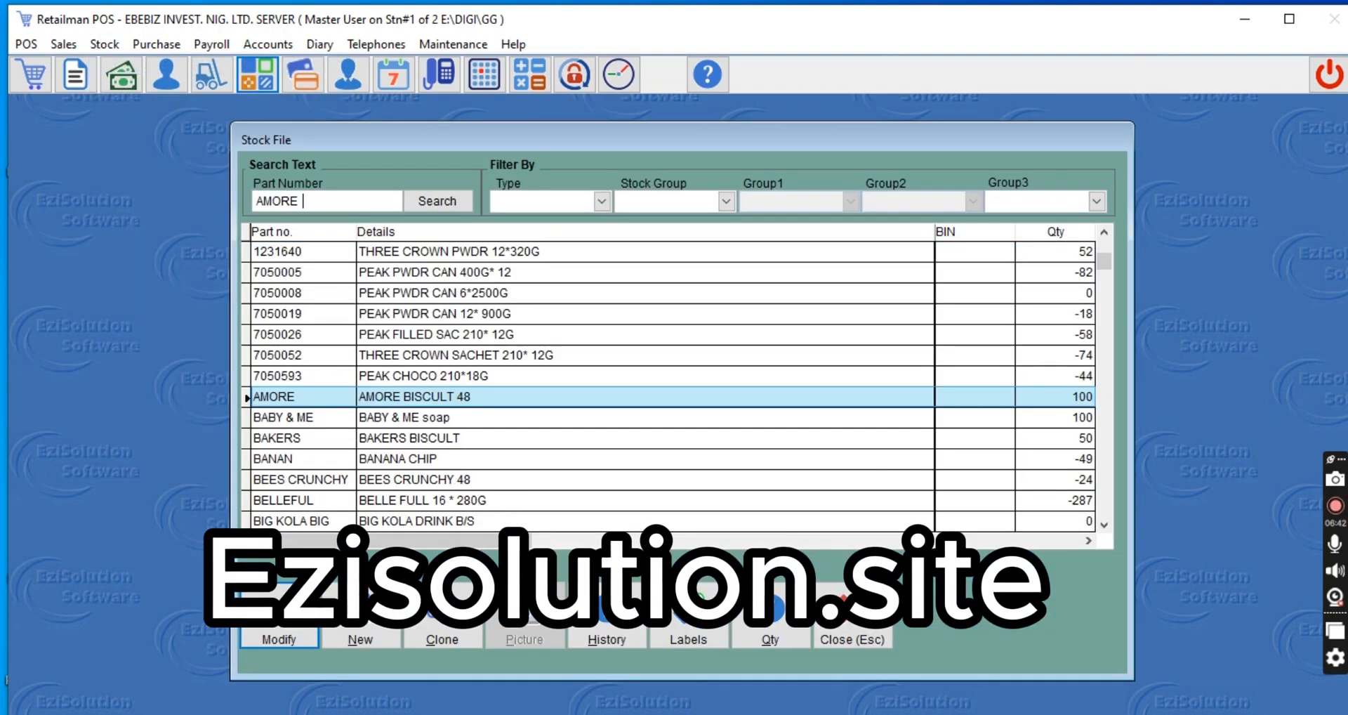
{"action": "left_click", "coordinate": [436, 202]}
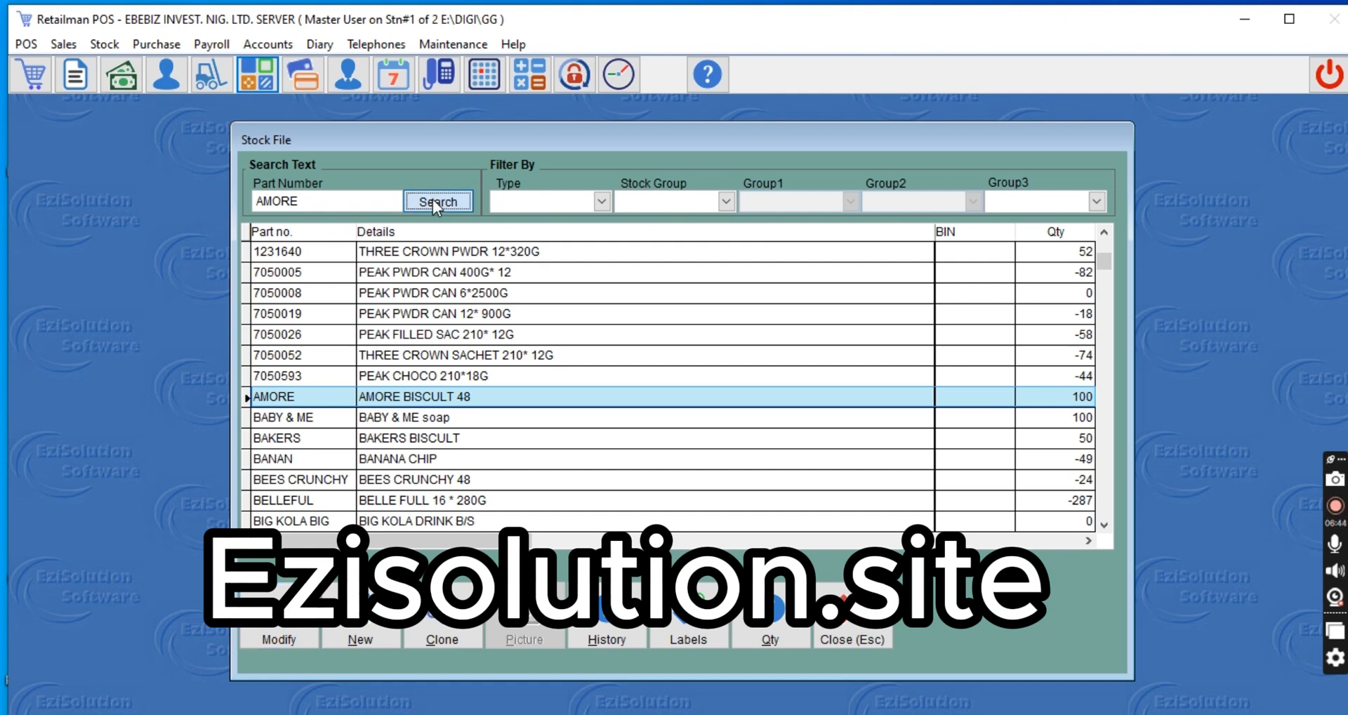
Step: Clear the part number search text and close the stock search window
{"action": "left_click", "coordinate": [333, 204]}
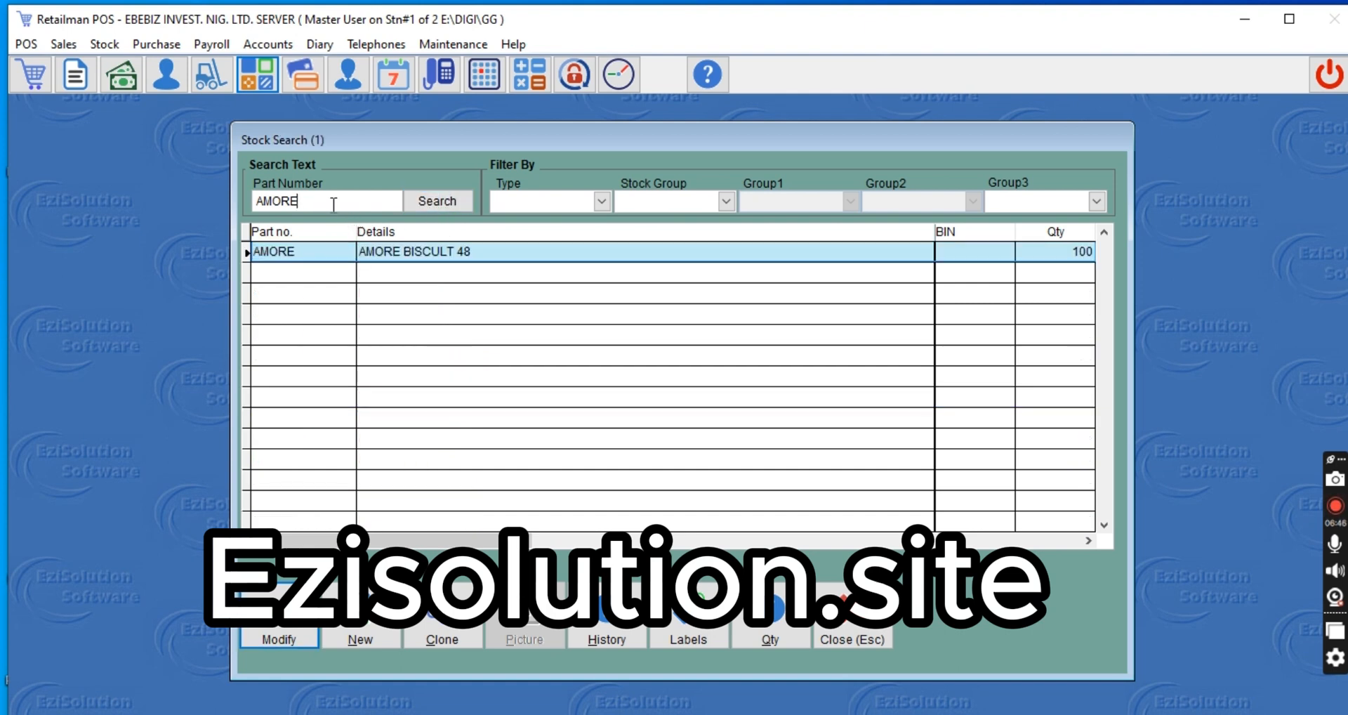
{"action": "key", "text": "BackSpace"}
{"action": "key", "text": "BackSpace"}
{"action": "key", "text": "BackSpace"}
{"action": "key", "text": "BackSpace"}
{"action": "key", "text": "BackSpace"}
{"action": "key", "text": "Escape"}
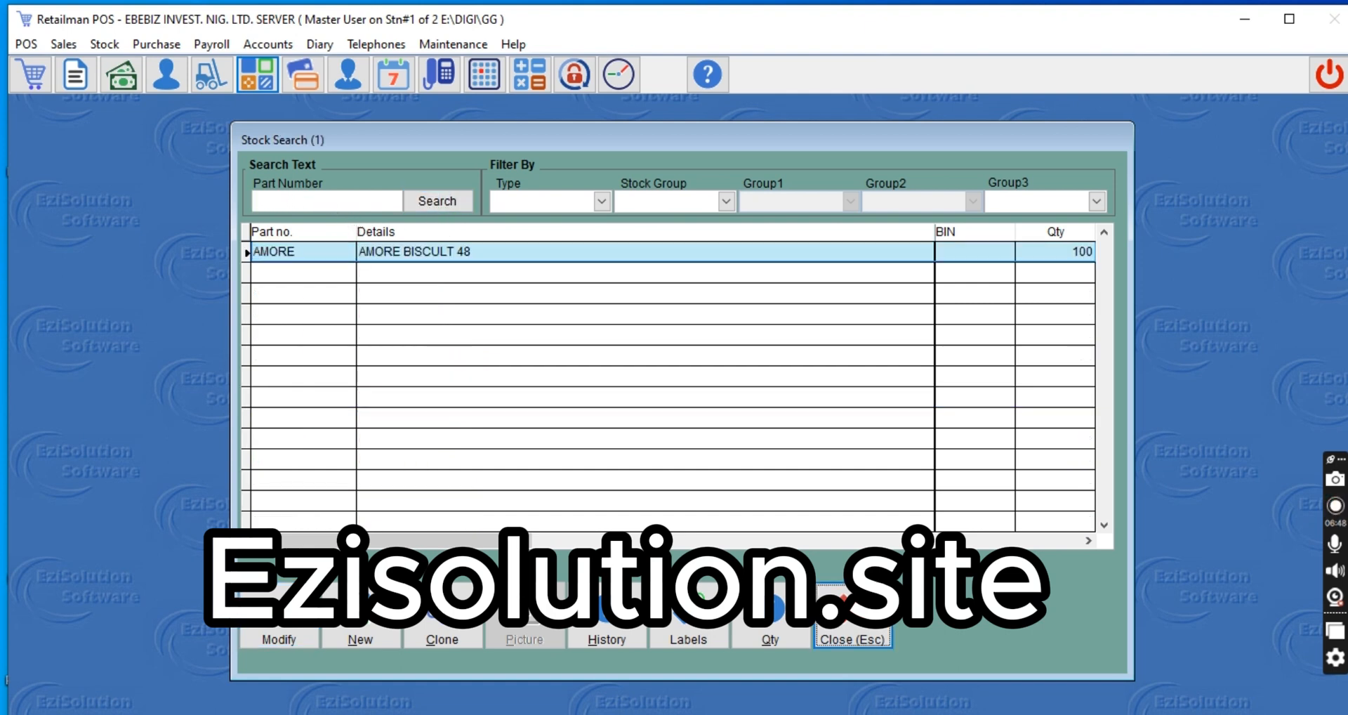
{"action": "left_click", "coordinate": [851, 636]}
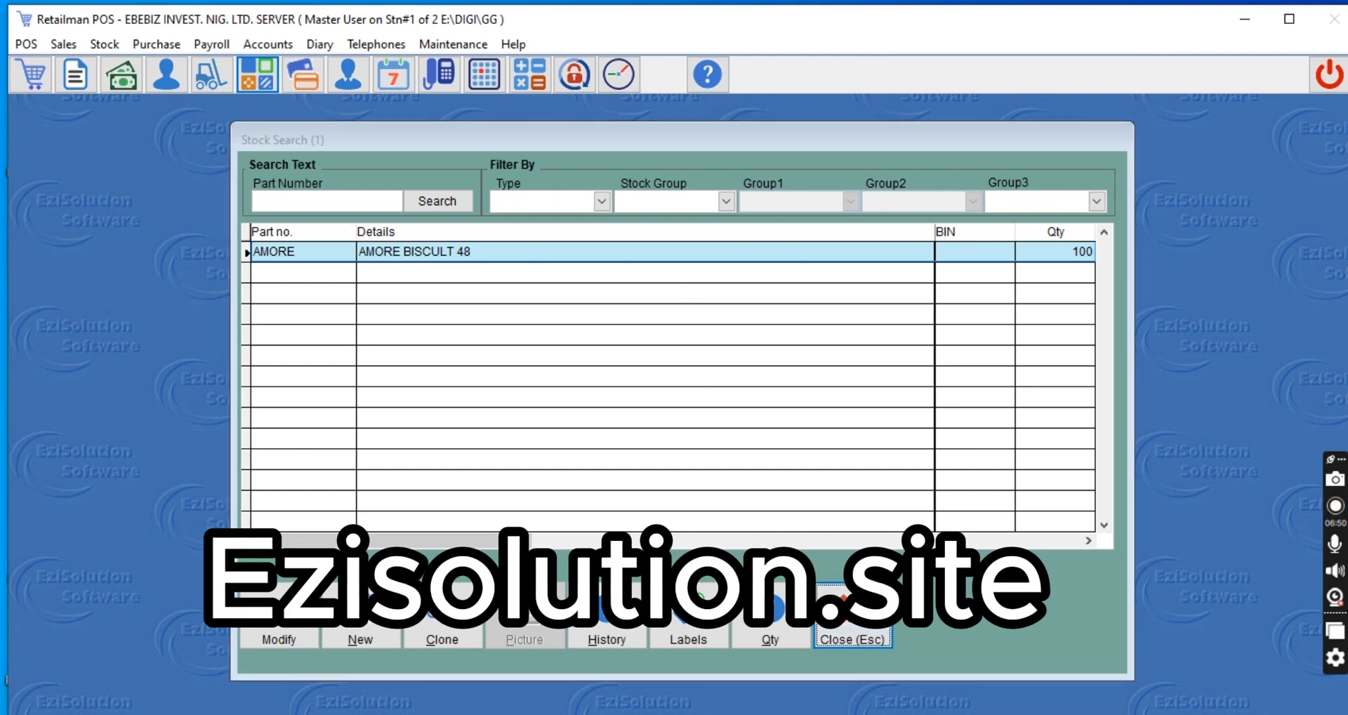
Step: Find part number AMORE in the full stock file and check the AMORE and BABY & ME quantities
{"action": "left_click", "coordinate": [107, 43]}
{"action": "left_click", "coordinate": [112, 60]}
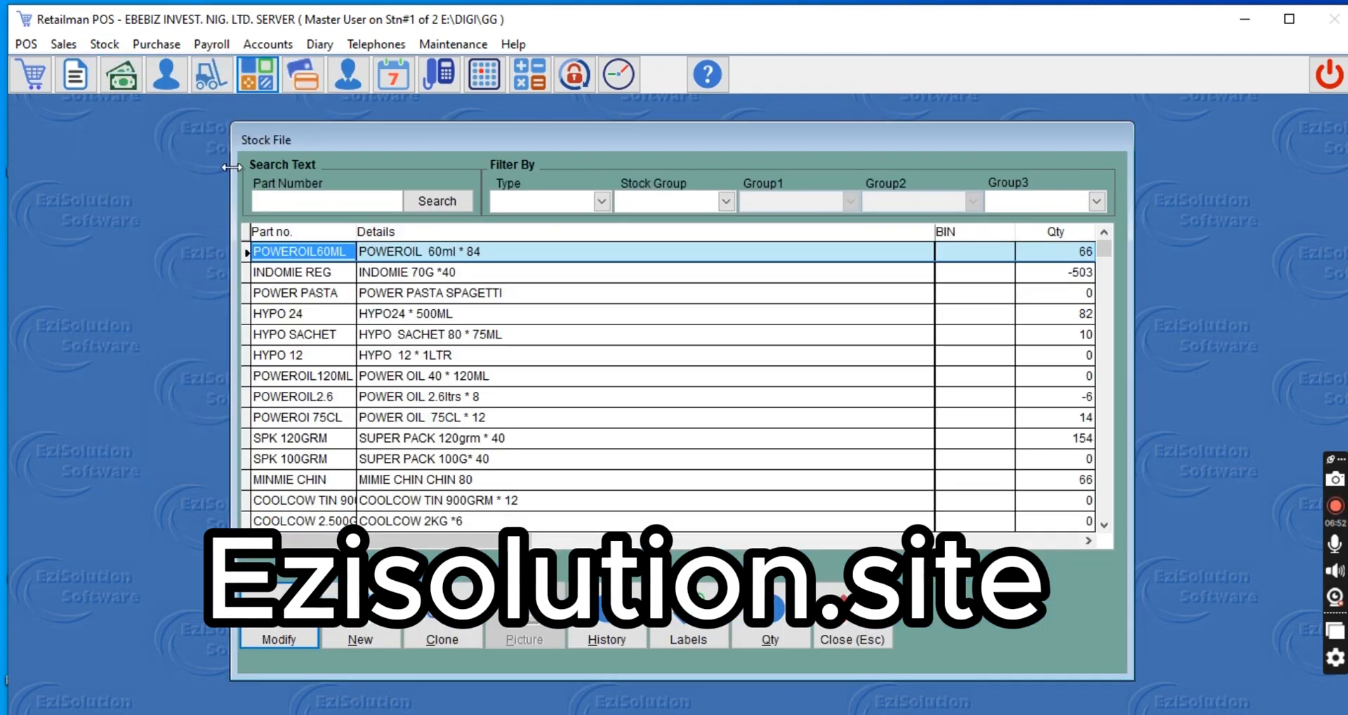
{"action": "left_click", "coordinate": [285, 194]}
{"action": "type", "text": "AMORE"}
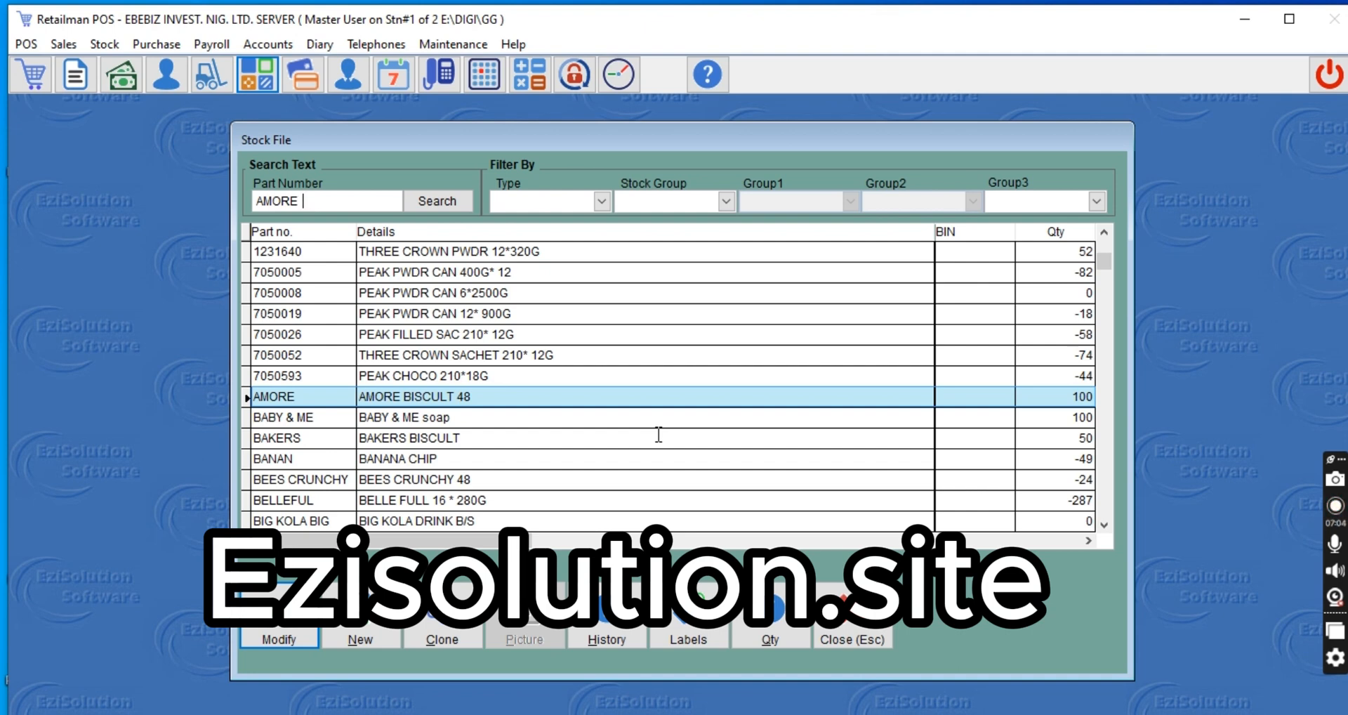
{"action": "left_click", "coordinate": [1051, 396]}
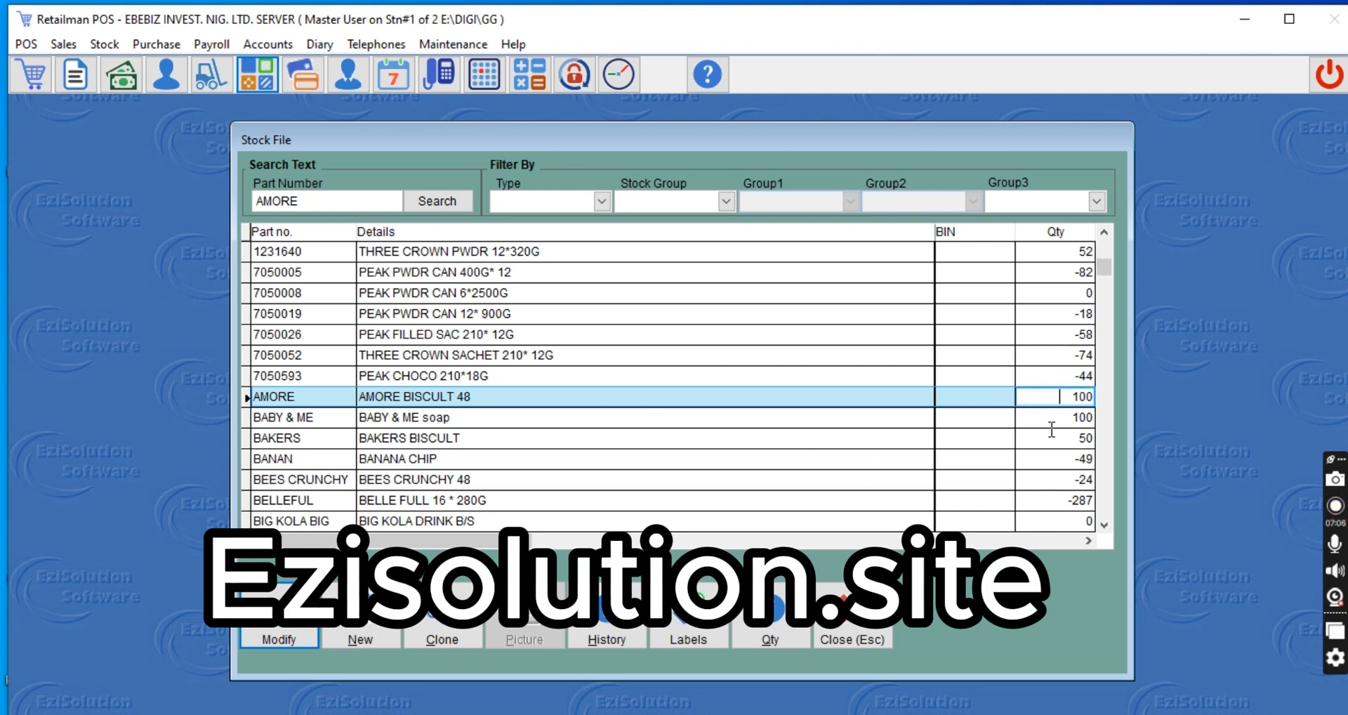
{"action": "left_click", "coordinate": [1051, 421]}
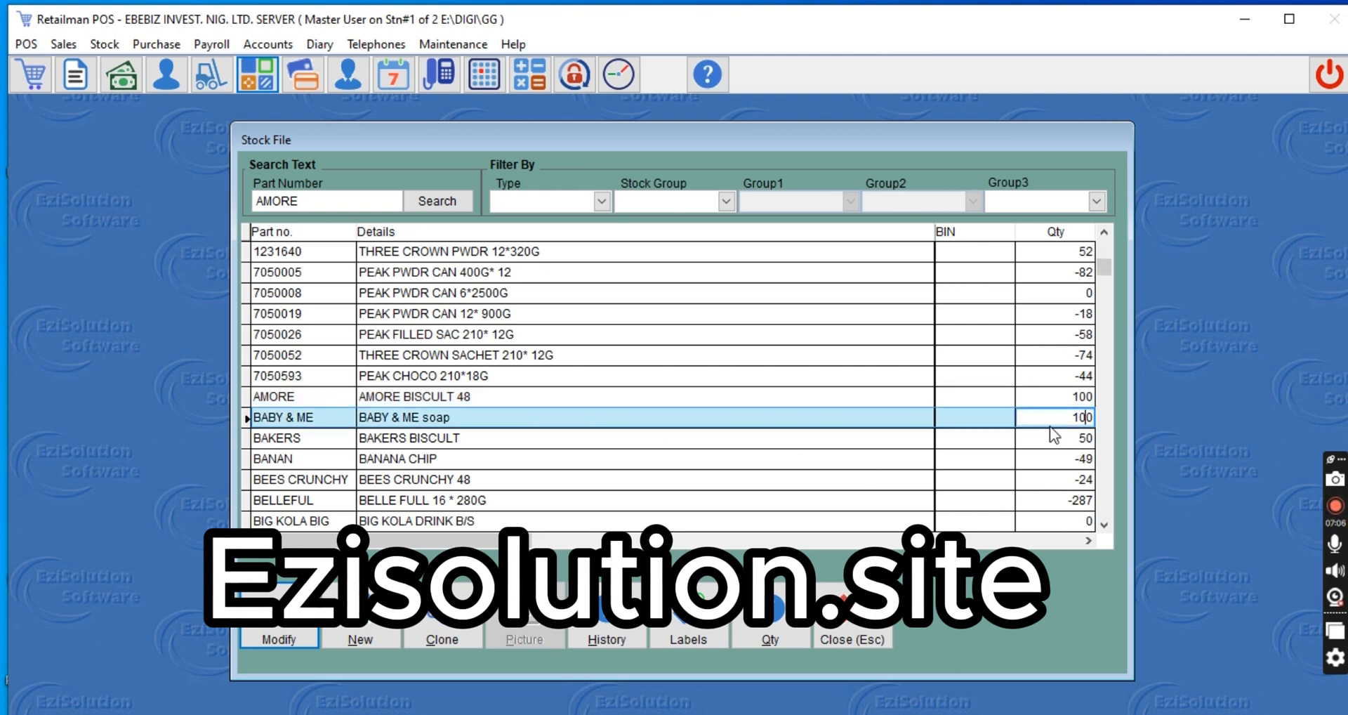
Step: Check the BABY & ME soap quantity at each location from SERVER to Ogidi, and select the AMORE item in the stock file
{"action": "left_click", "coordinate": [447, 417]}
{"action": "left_click", "coordinate": [768, 636]}
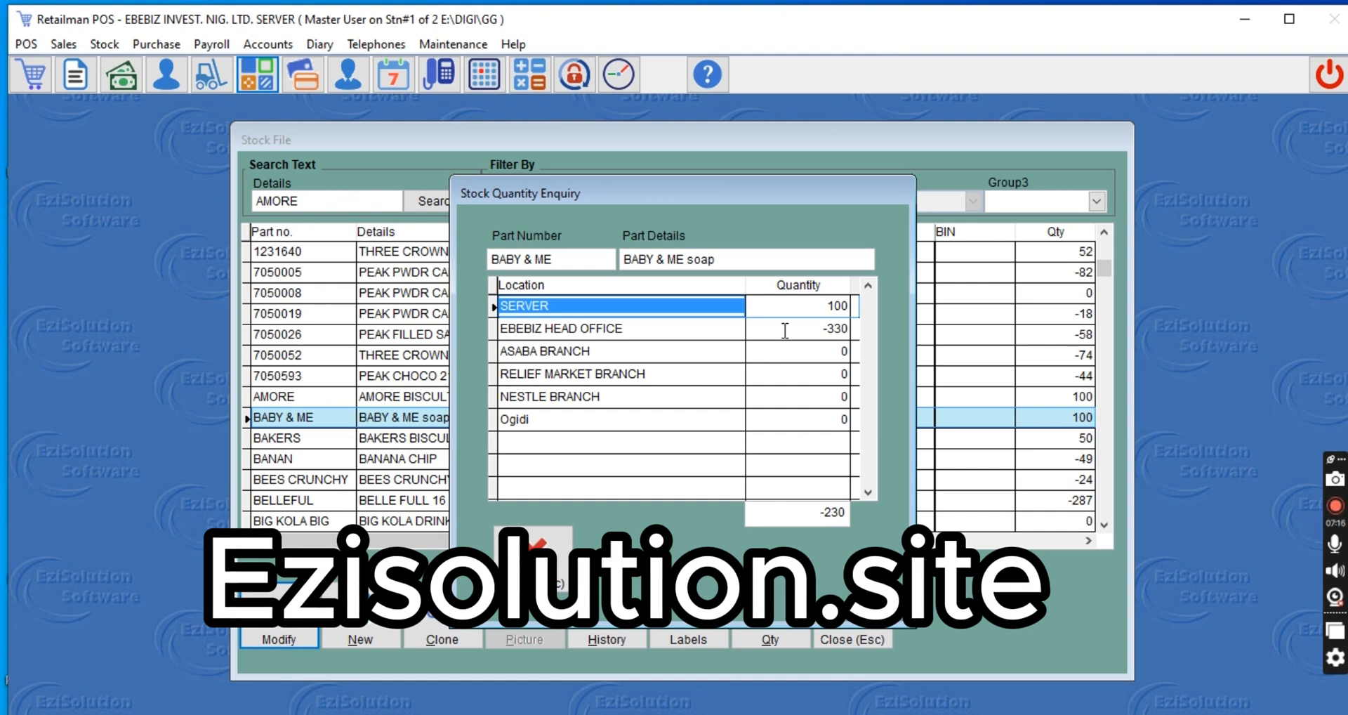
{"action": "left_click", "coordinate": [801, 307]}
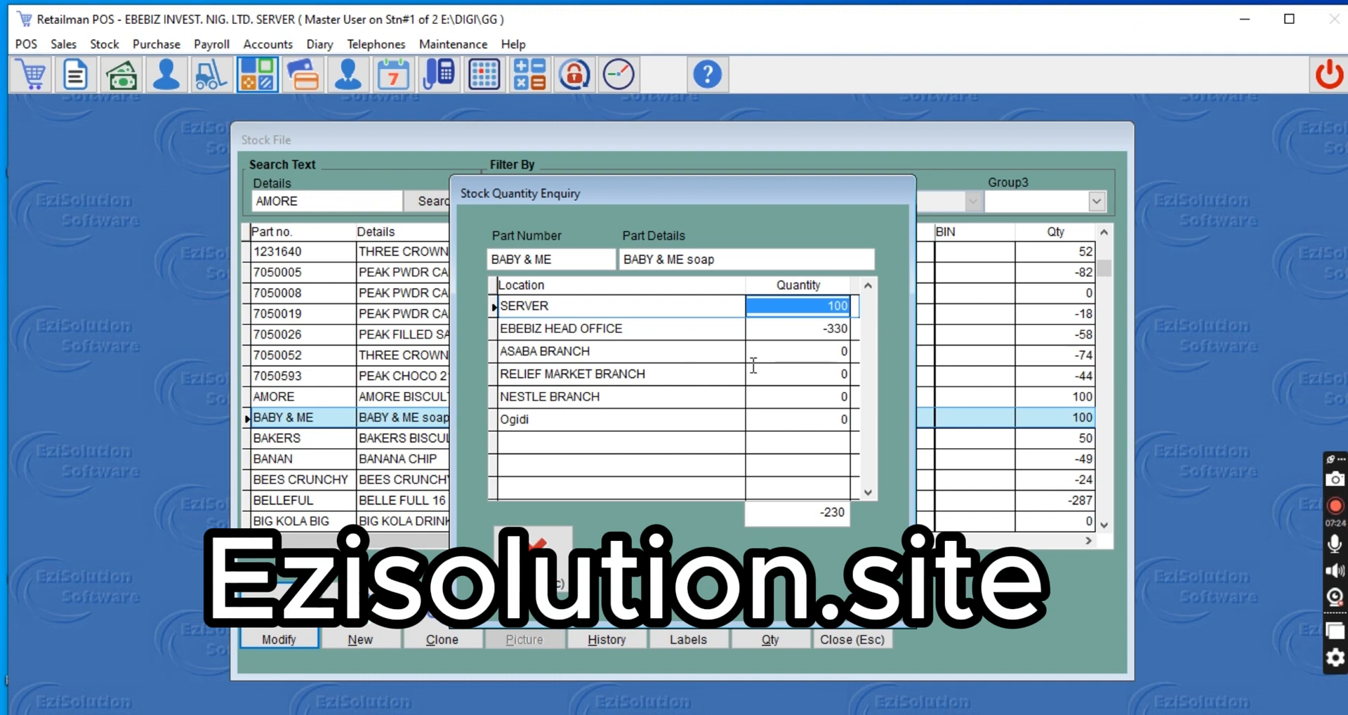
{"action": "left_click", "coordinate": [846, 328]}
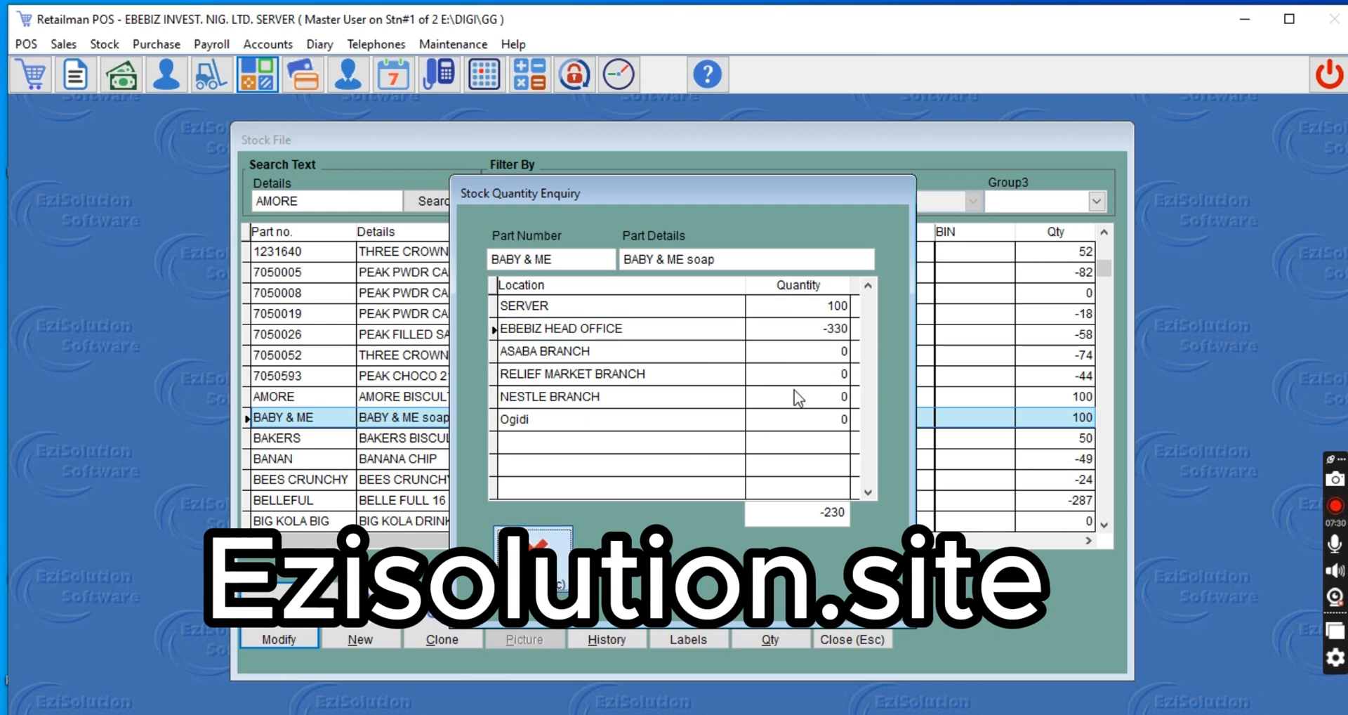
{"action": "left_click", "coordinate": [818, 352]}
{"action": "left_click", "coordinate": [818, 374]}
{"action": "left_click", "coordinate": [819, 396]}
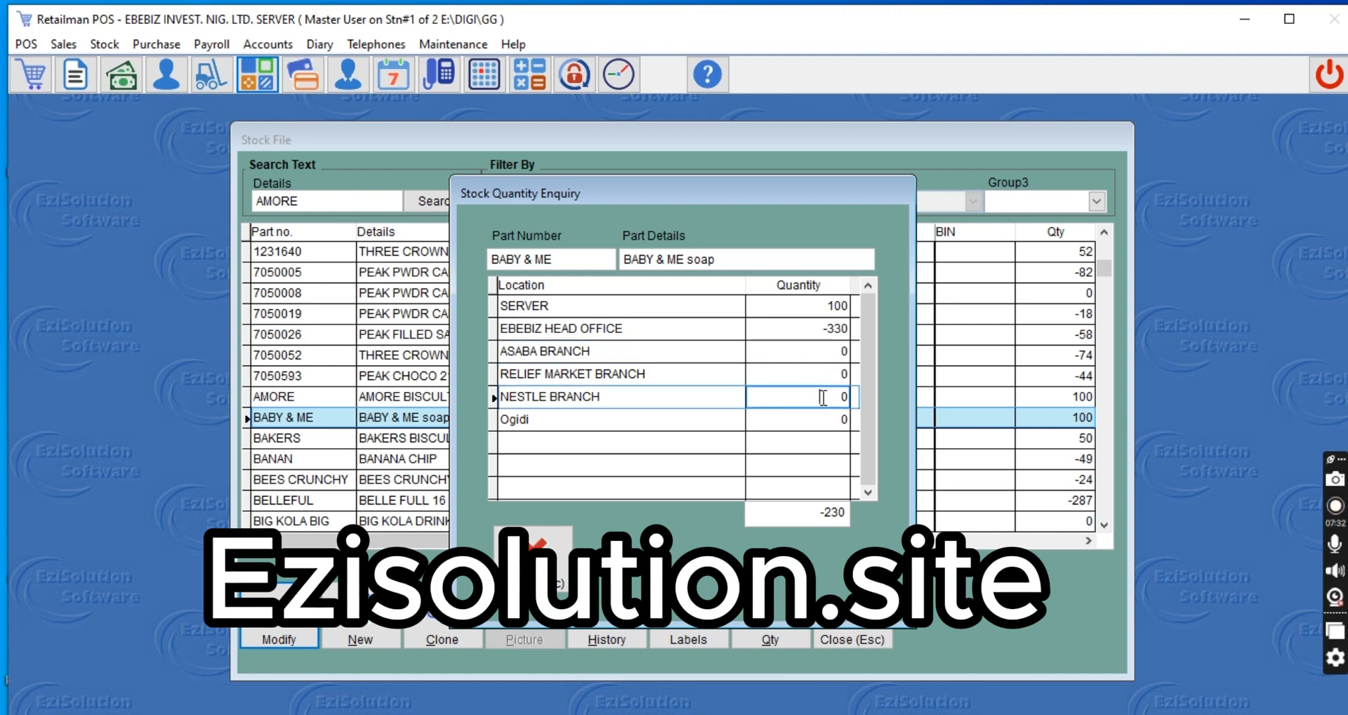
{"action": "left_click", "coordinate": [819, 419]}
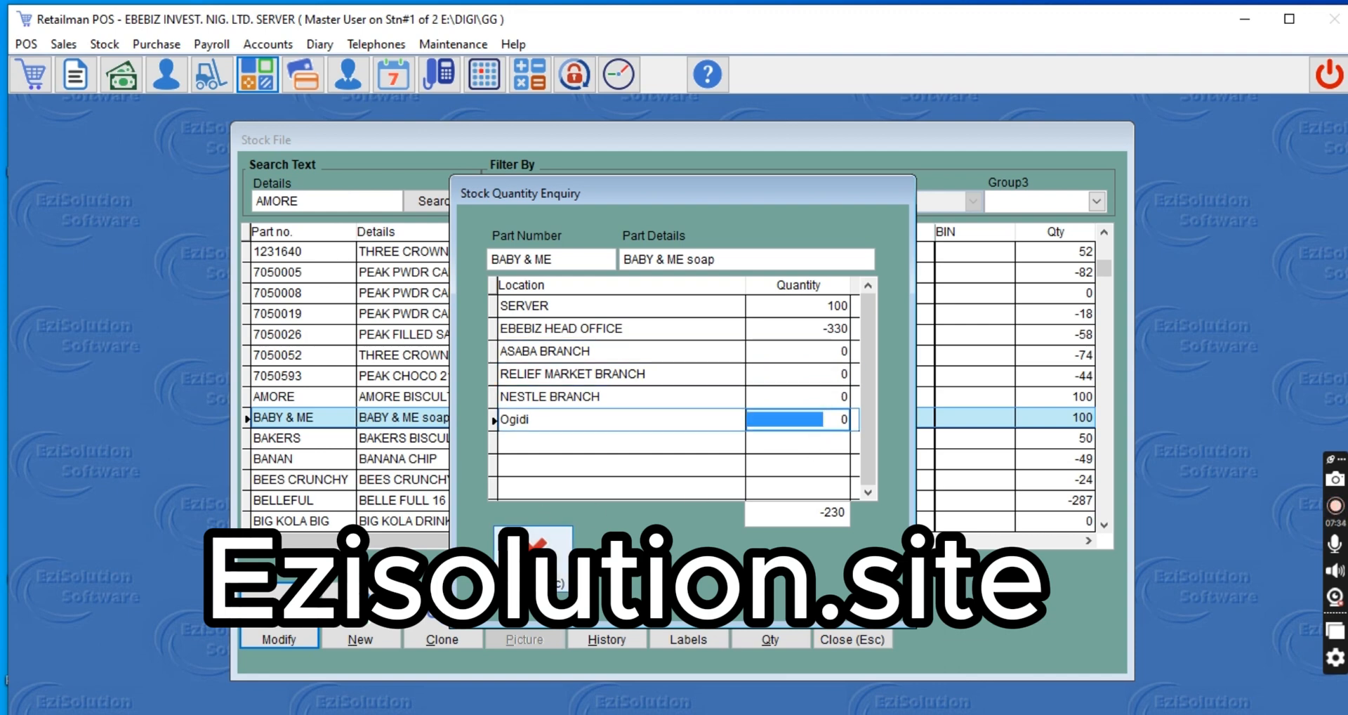
{"action": "left_click", "coordinate": [532, 553]}
{"action": "left_click", "coordinate": [854, 397]}
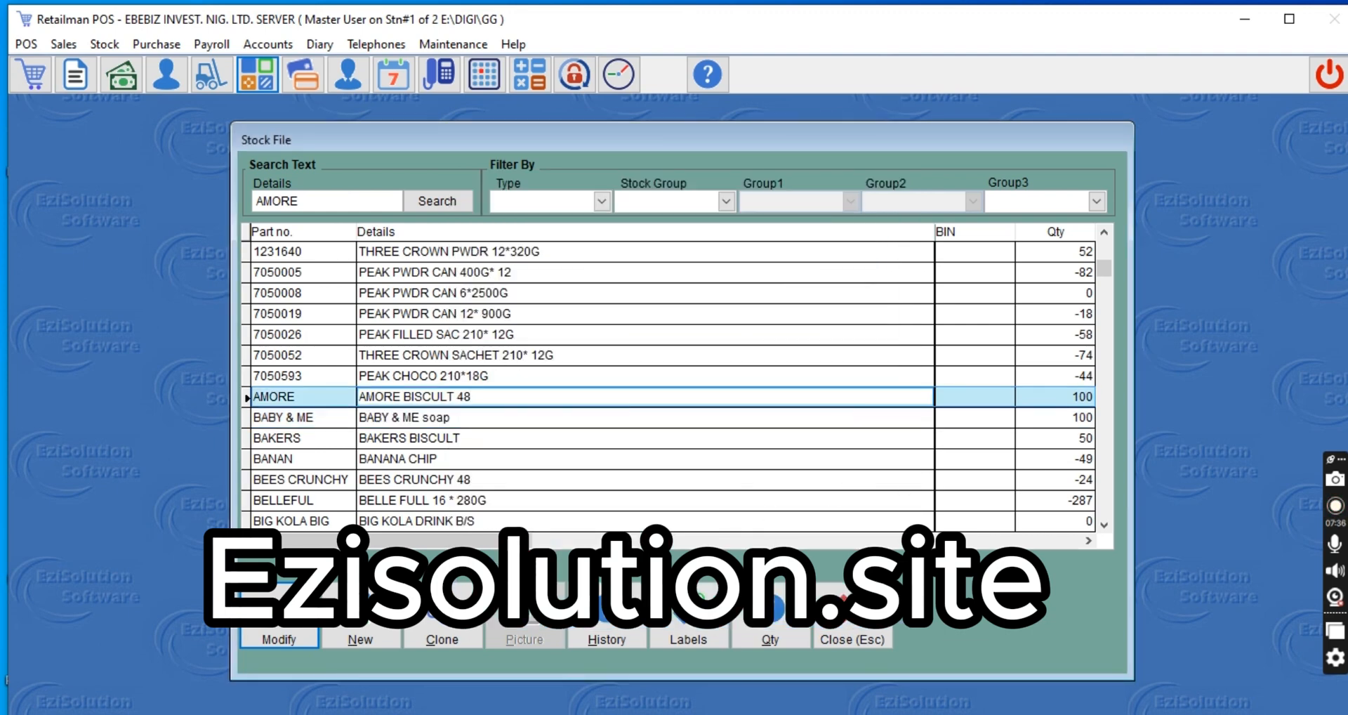
Step: Check the AMORE BISCULT 48 quantity at each location, and close the stock file
{"action": "left_click", "coordinate": [778, 617]}
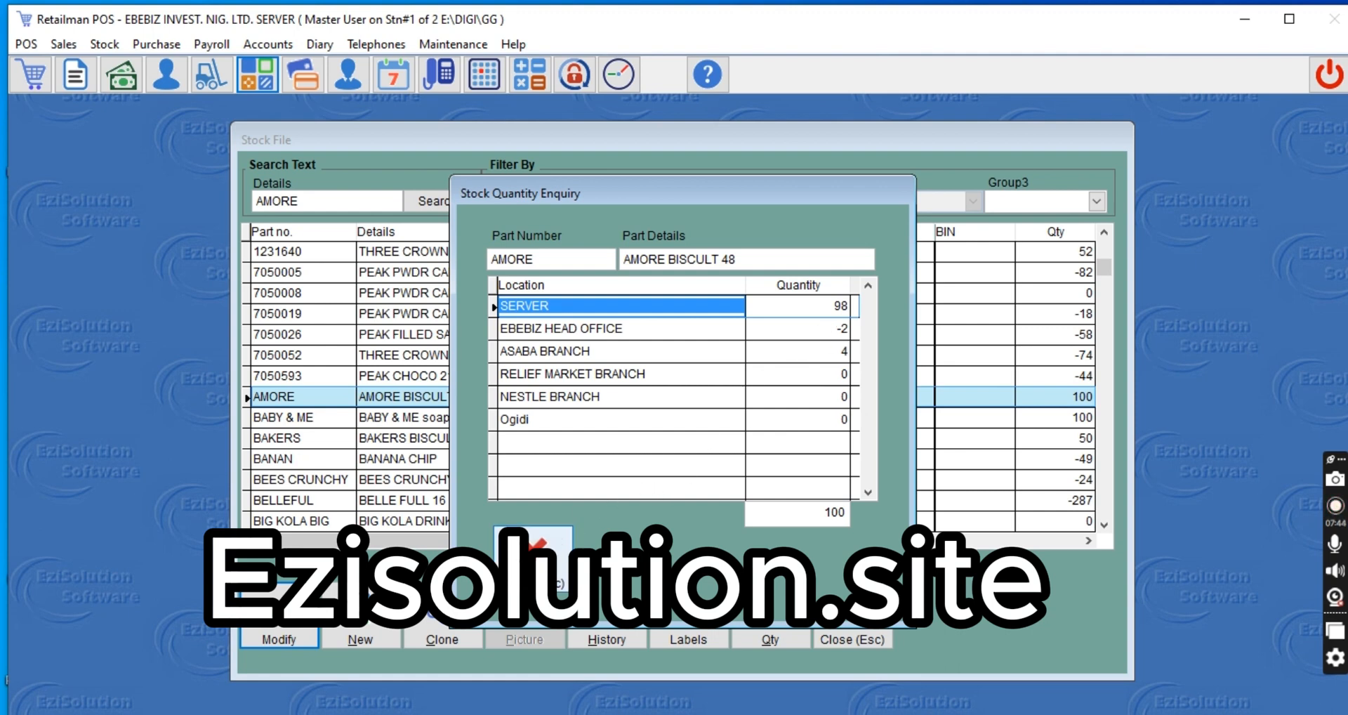
{"action": "left_click", "coordinate": [533, 552]}
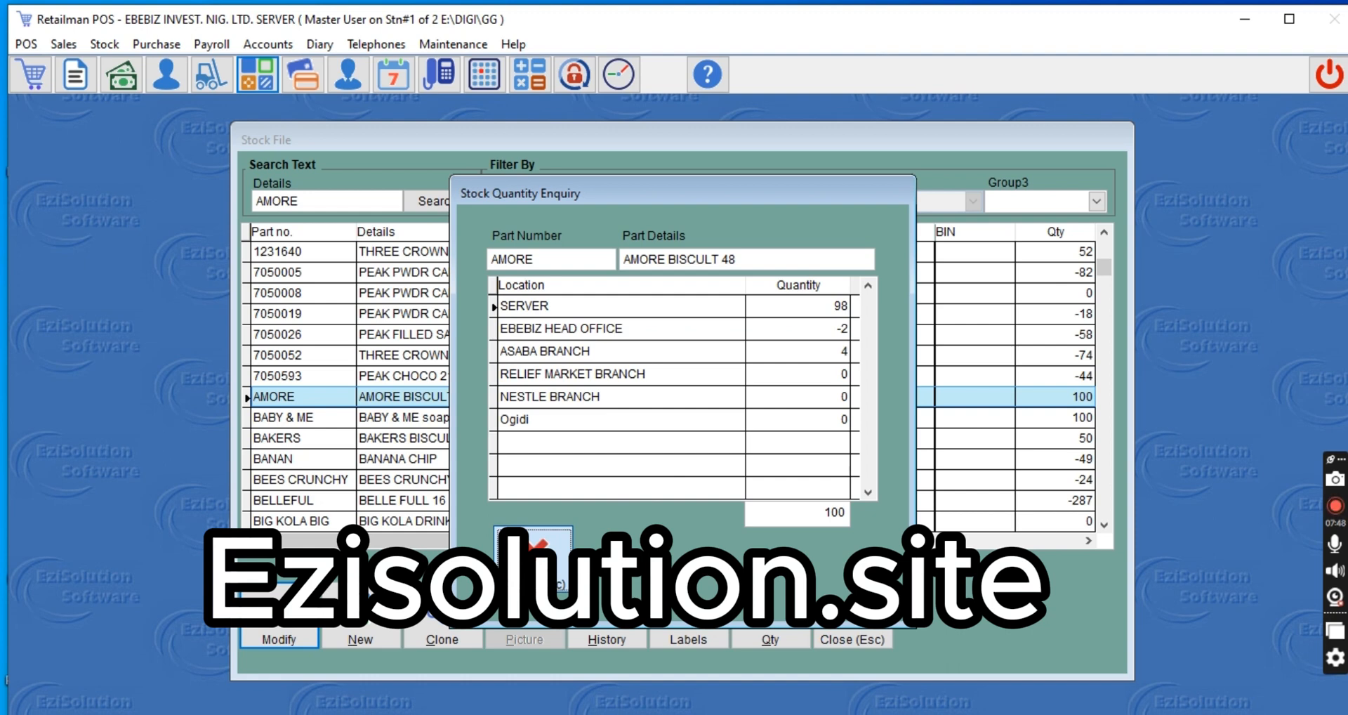
{"action": "left_click", "coordinate": [533, 551]}
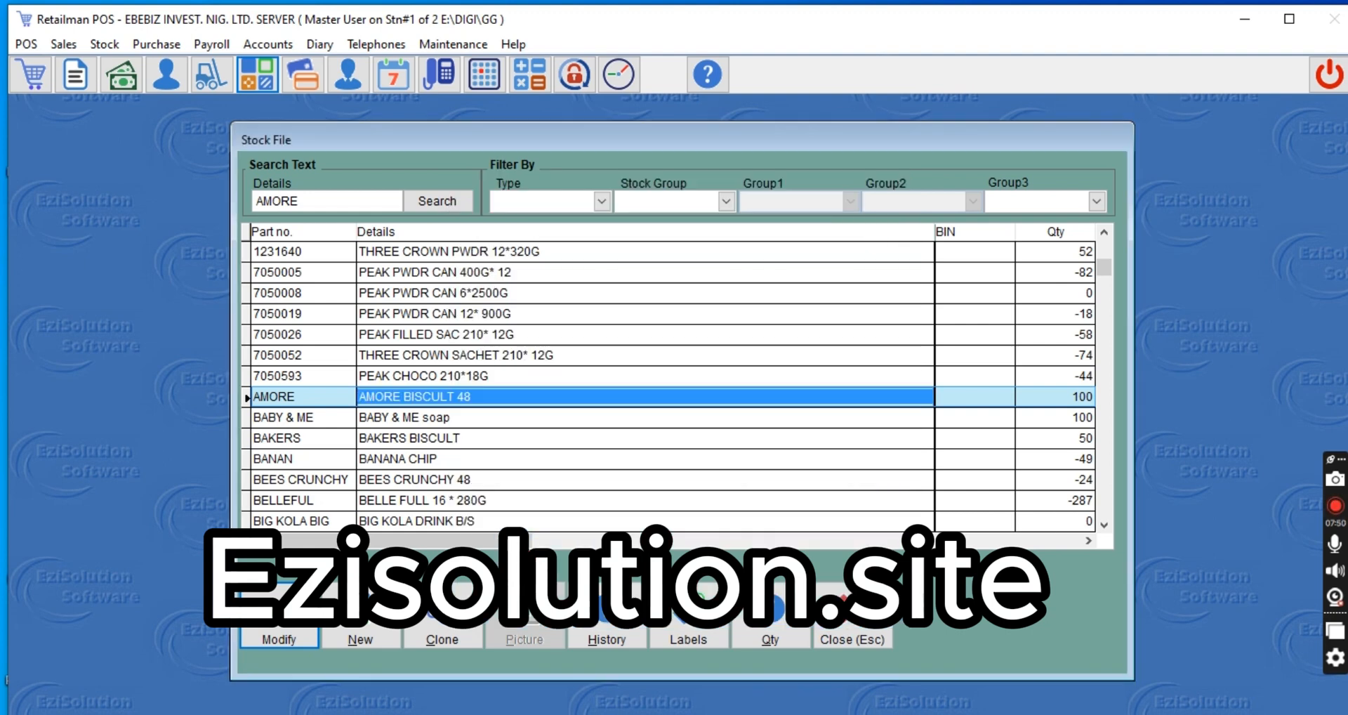
{"action": "left_click", "coordinate": [853, 639]}
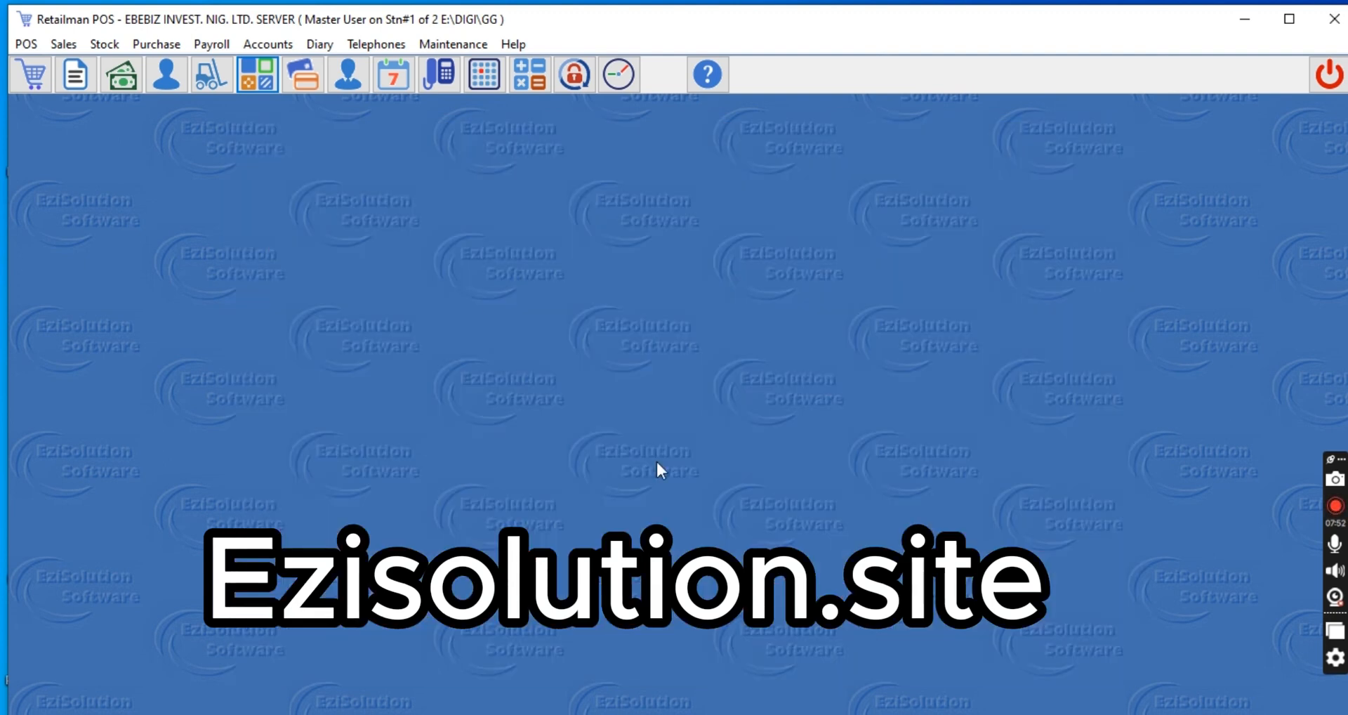
Step: Select the accounts transactions, invoice, POS and stock transfers files for clearing in the Clear Data Files utility
{"action": "left_click", "coordinate": [107, 45]}
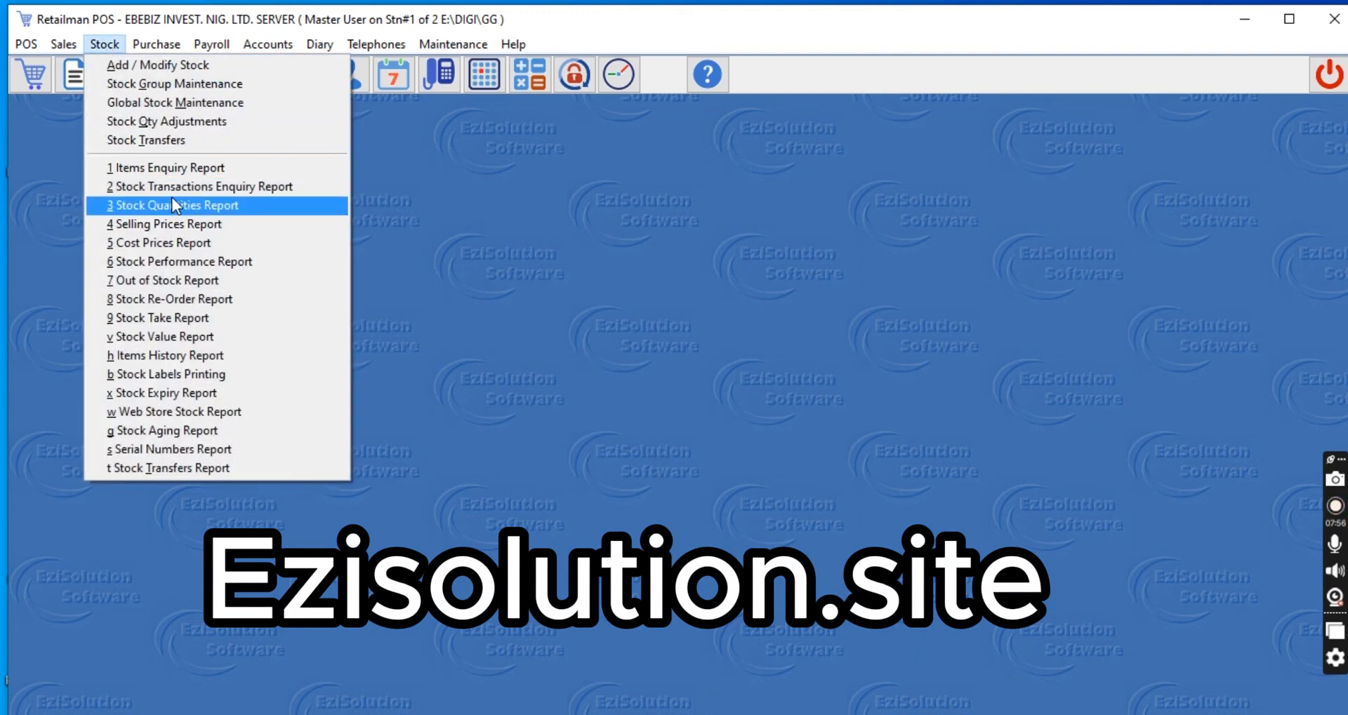
{"action": "left_click", "coordinate": [440, 36]}
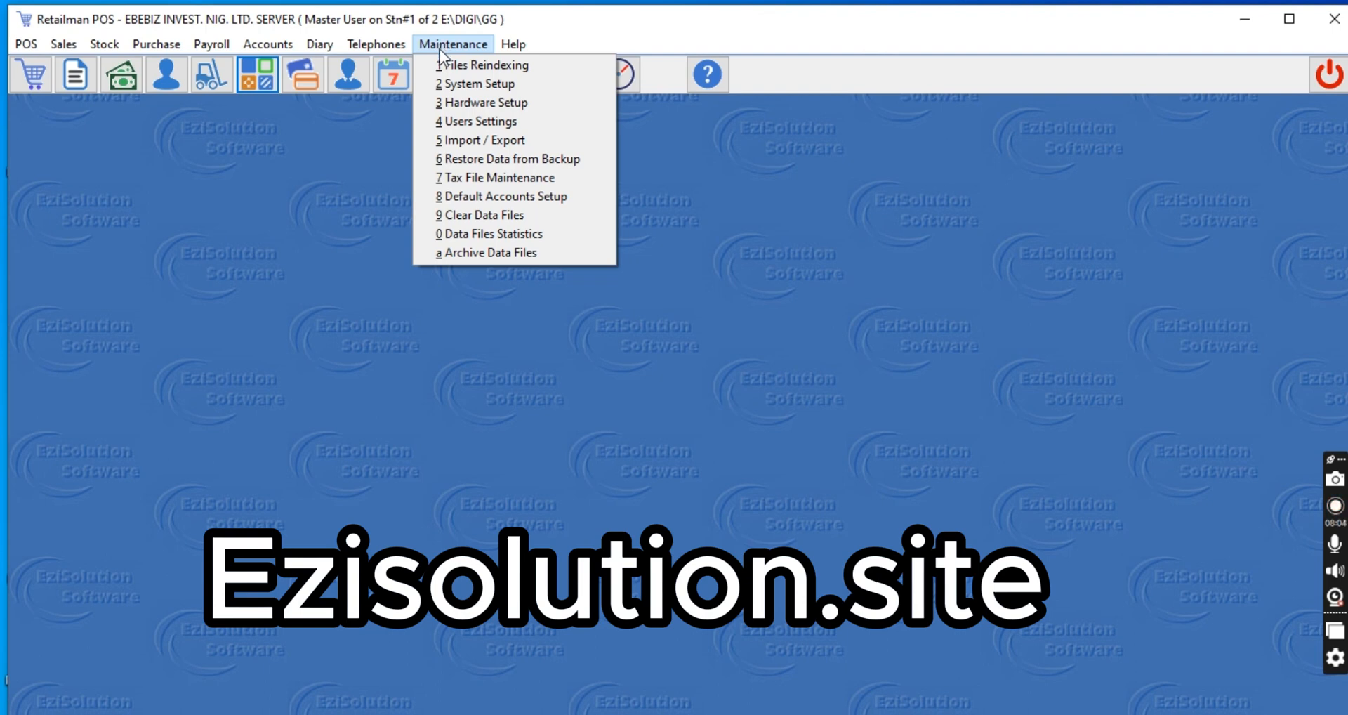
{"action": "left_click", "coordinate": [464, 219]}
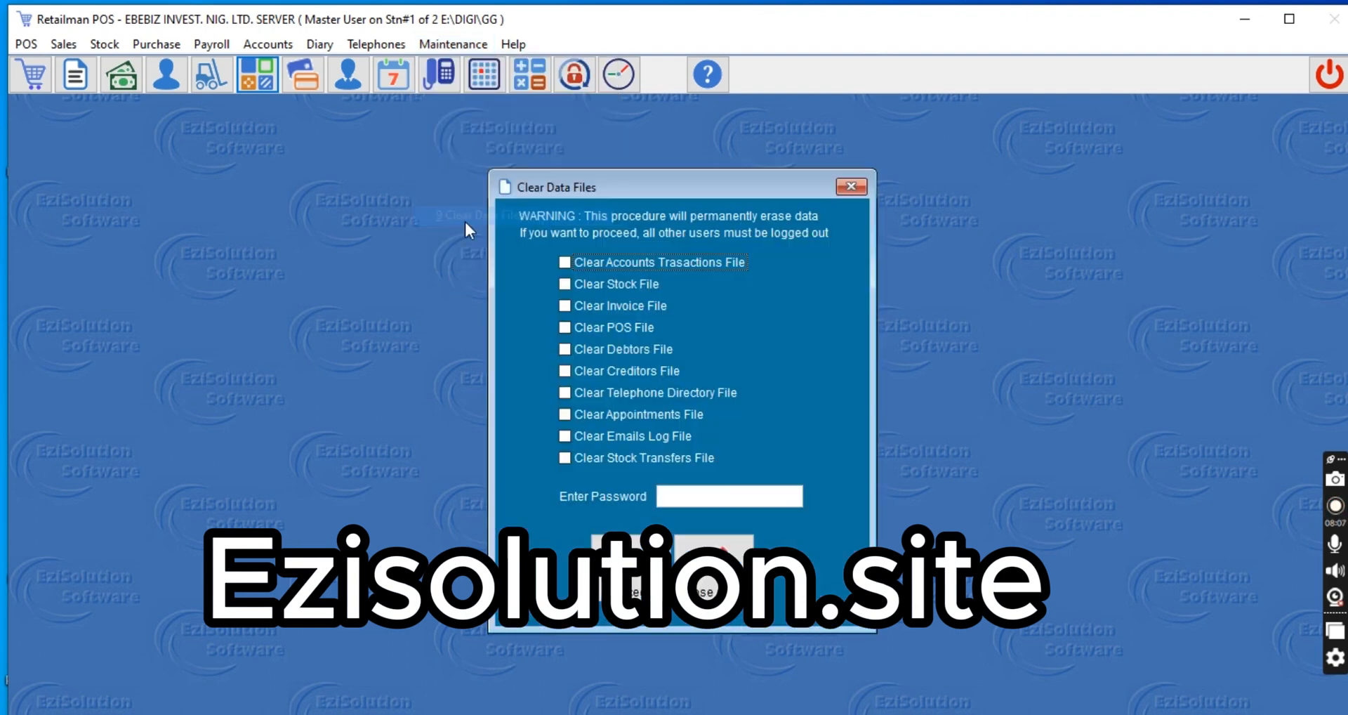
{"action": "left_click", "coordinate": [566, 260]}
{"action": "left_click", "coordinate": [566, 308]}
{"action": "left_click", "coordinate": [566, 329]}
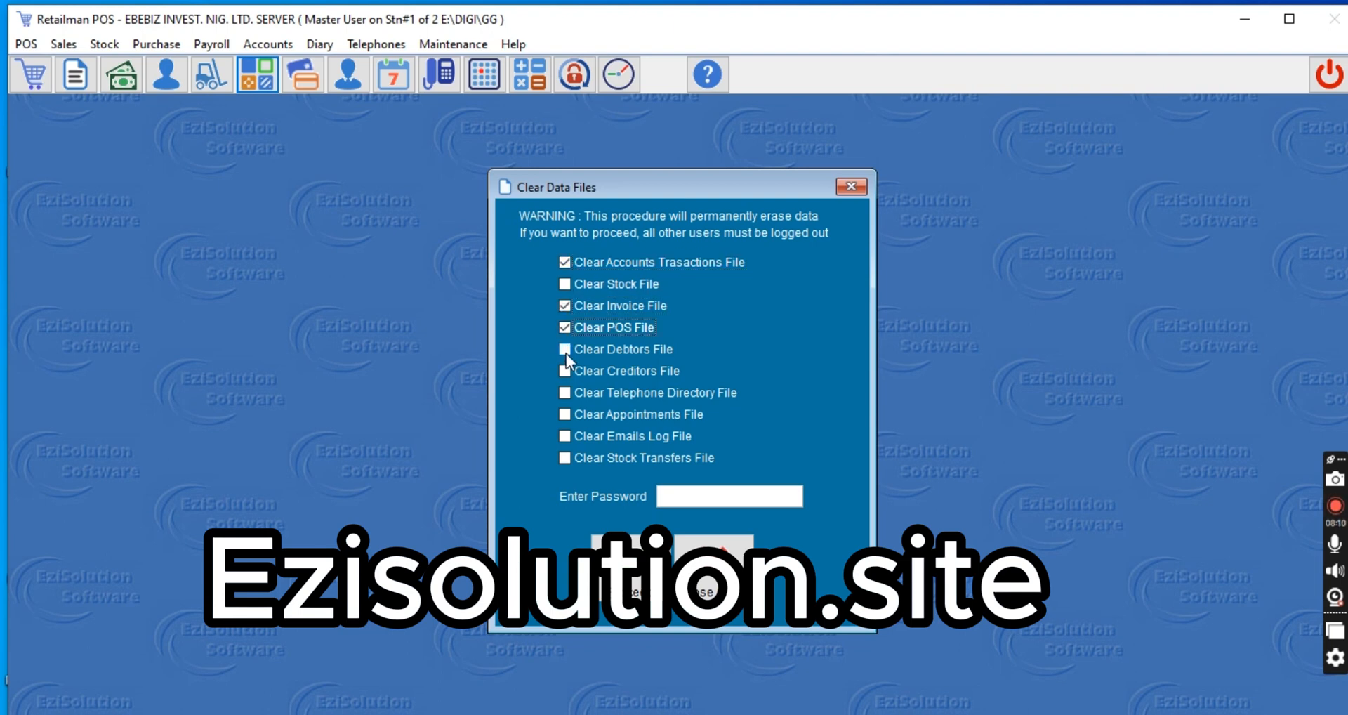
{"action": "left_click", "coordinate": [566, 351]}
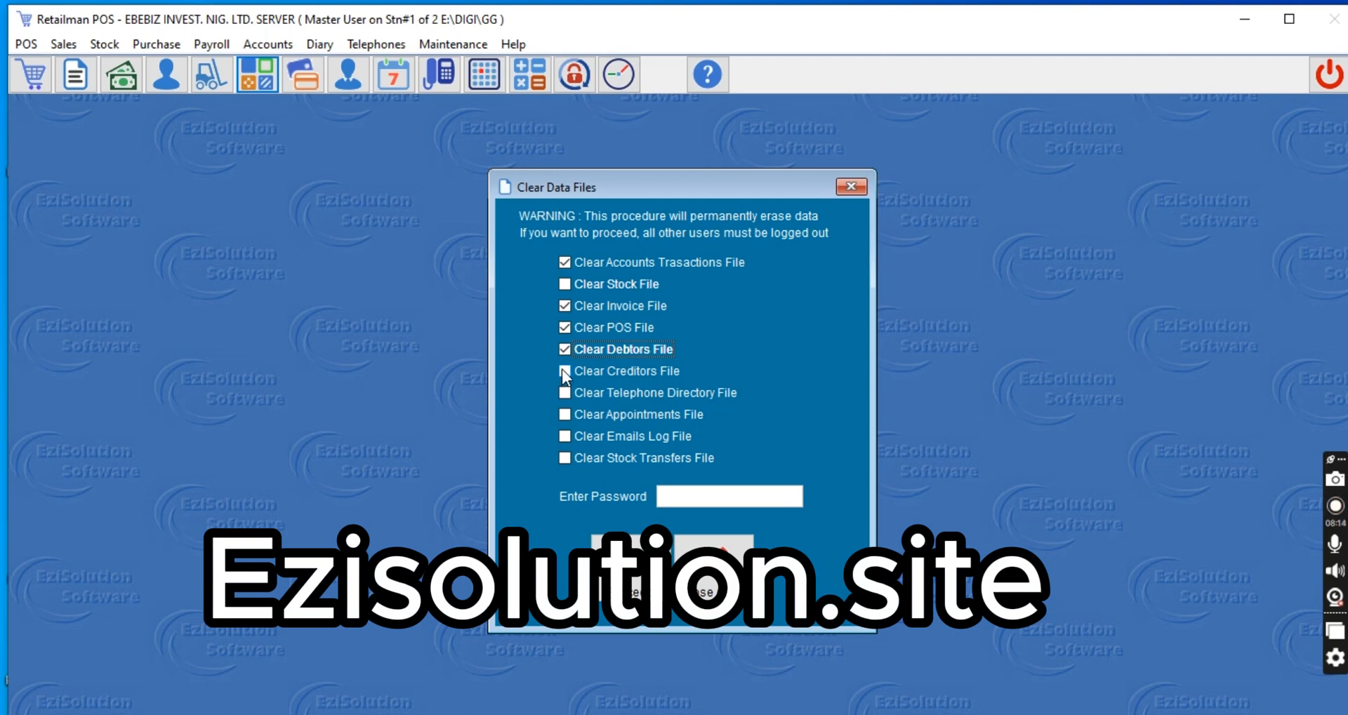
{"action": "left_click", "coordinate": [566, 370]}
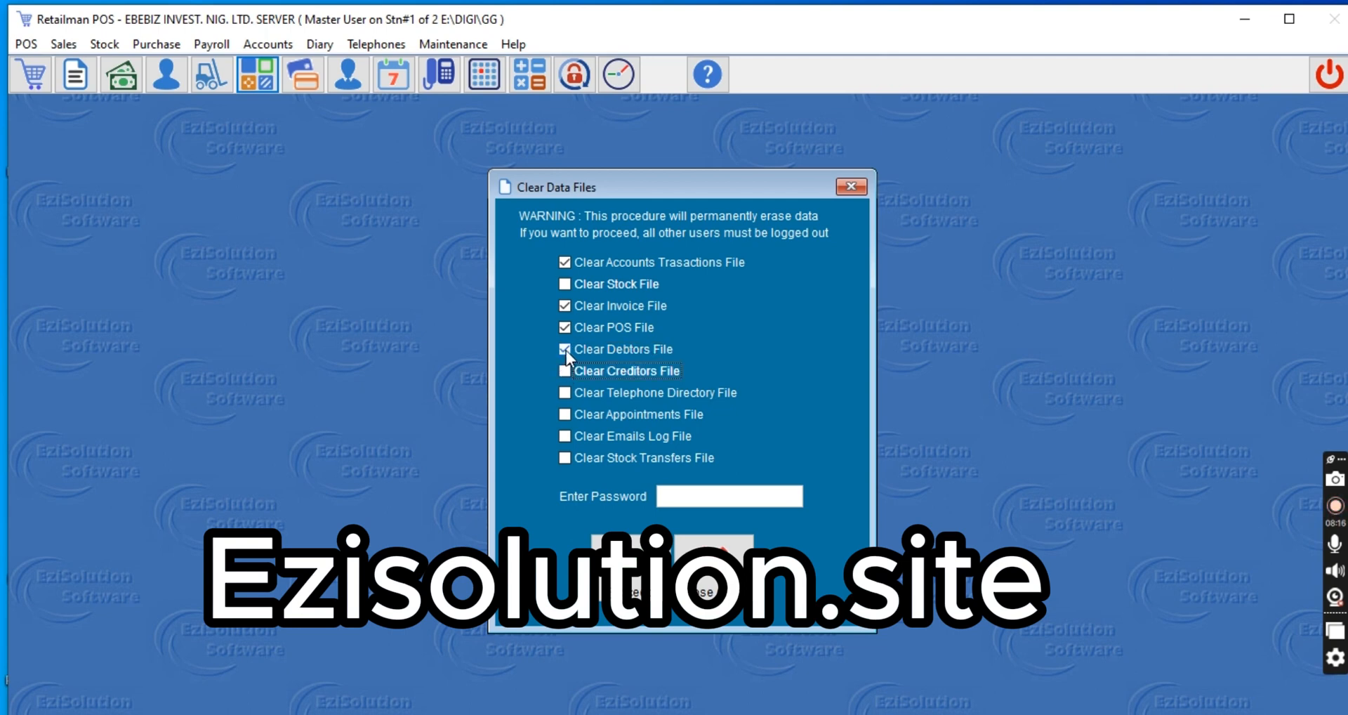
{"action": "left_click", "coordinate": [566, 351]}
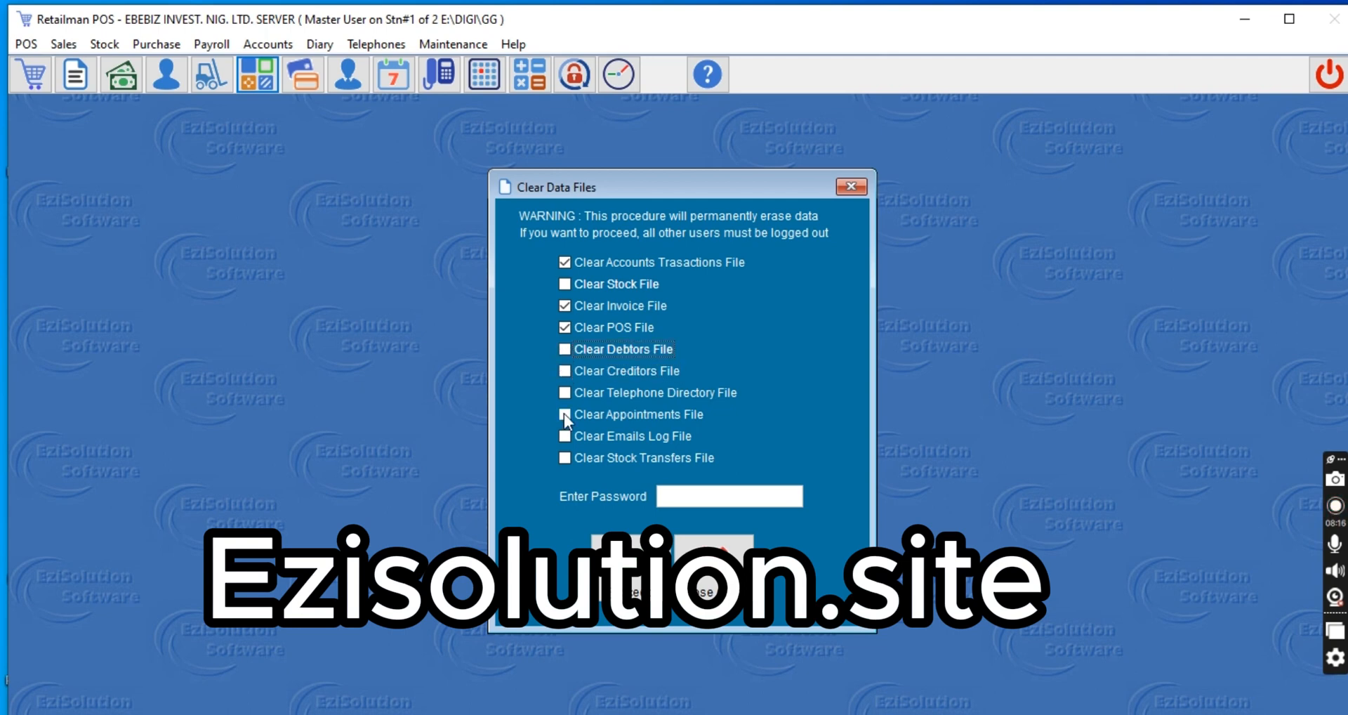
{"action": "left_click", "coordinate": [566, 458]}
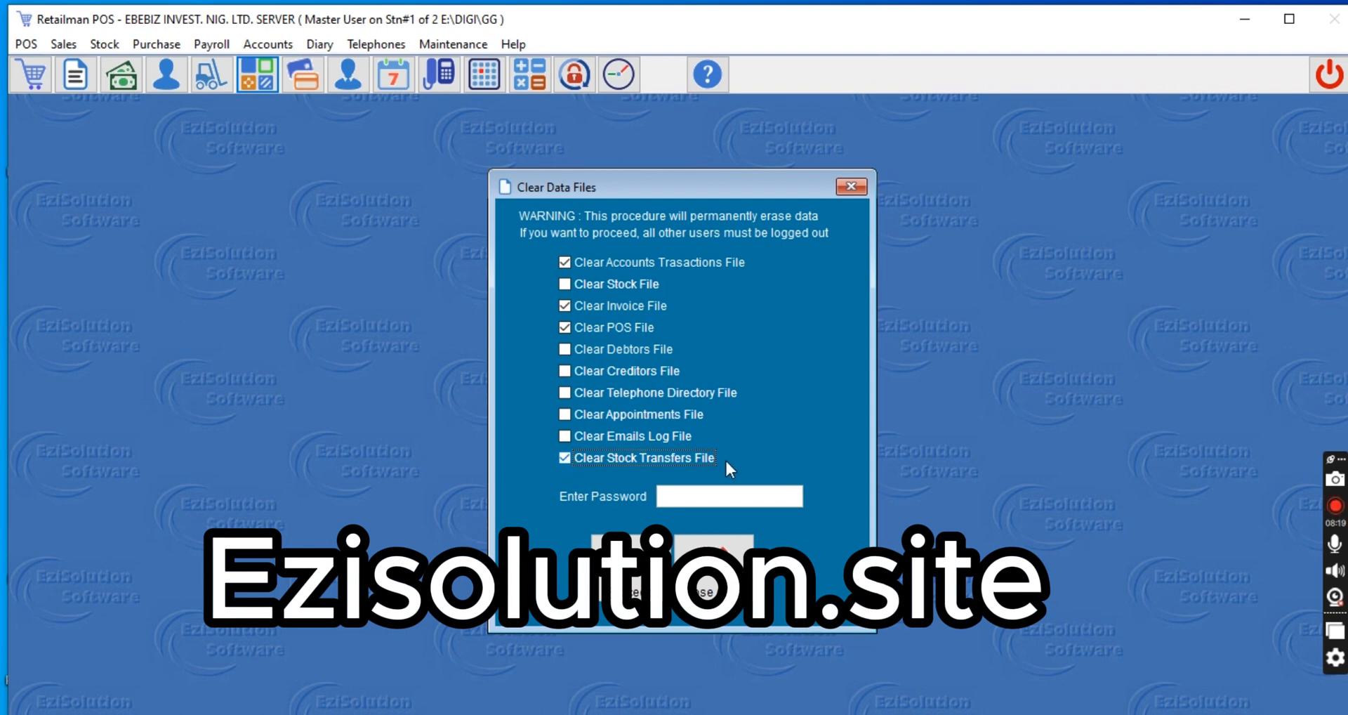
Step: Try to authorize clearing the selected data files by entering the clearing password
{"action": "left_click", "coordinate": [705, 500]}
{"action": "type", "text": "****************"}
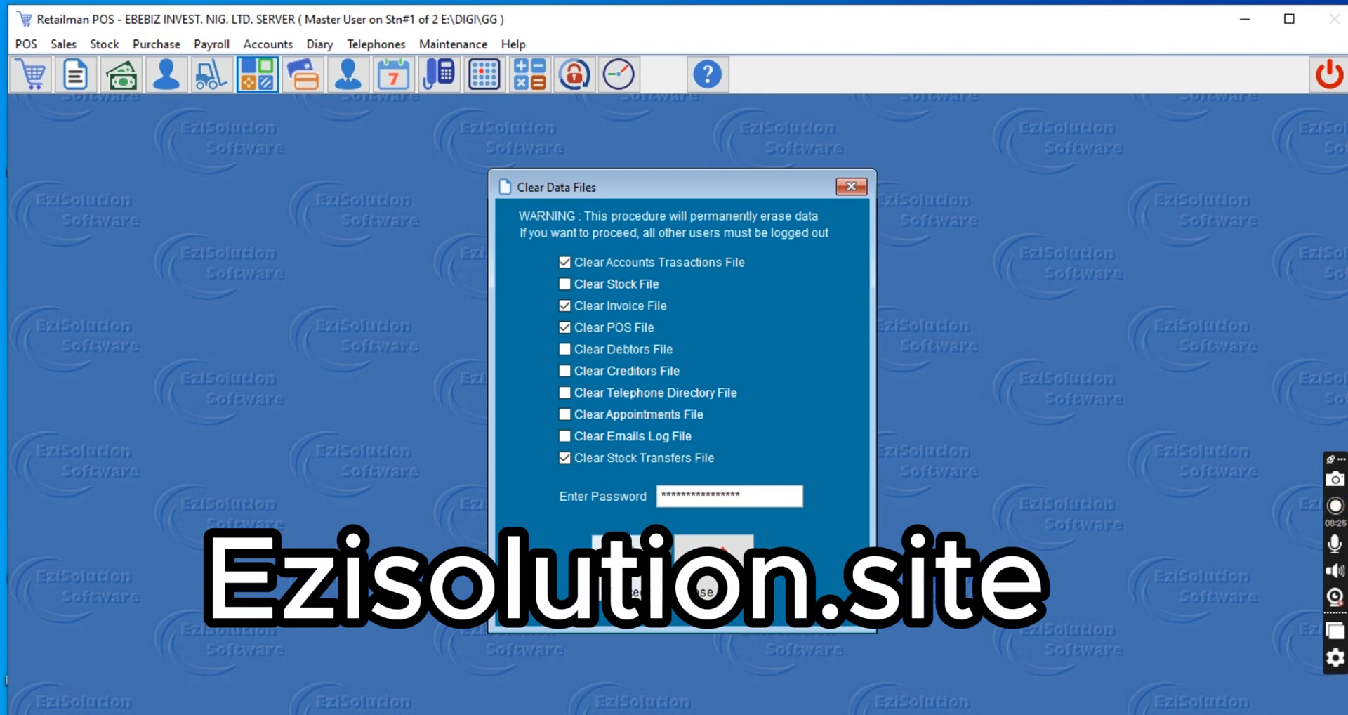
{"action": "key", "text": "Return"}
{"action": "left_click", "coordinate": [714, 435]}
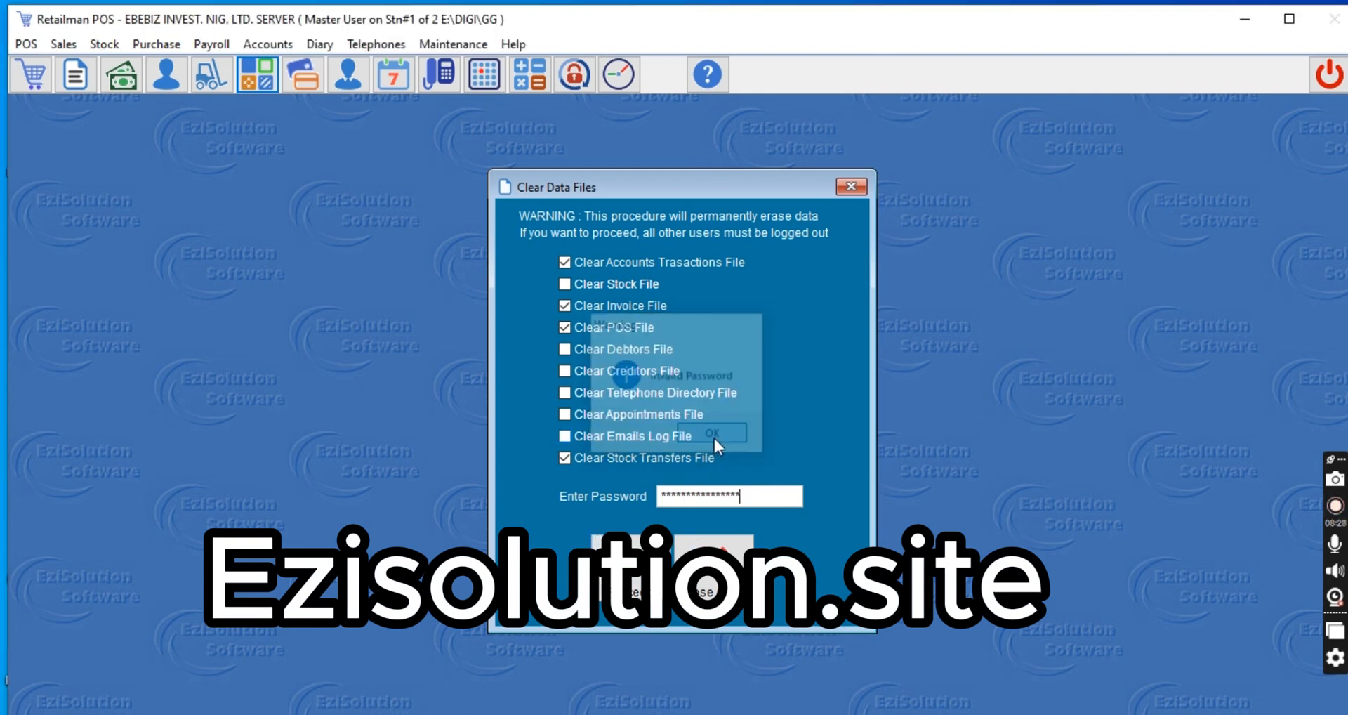
{"action": "left_click_drag", "start_coordinate": [754, 498], "coordinate": [487, 419]}
{"action": "type", "text": "*****"}
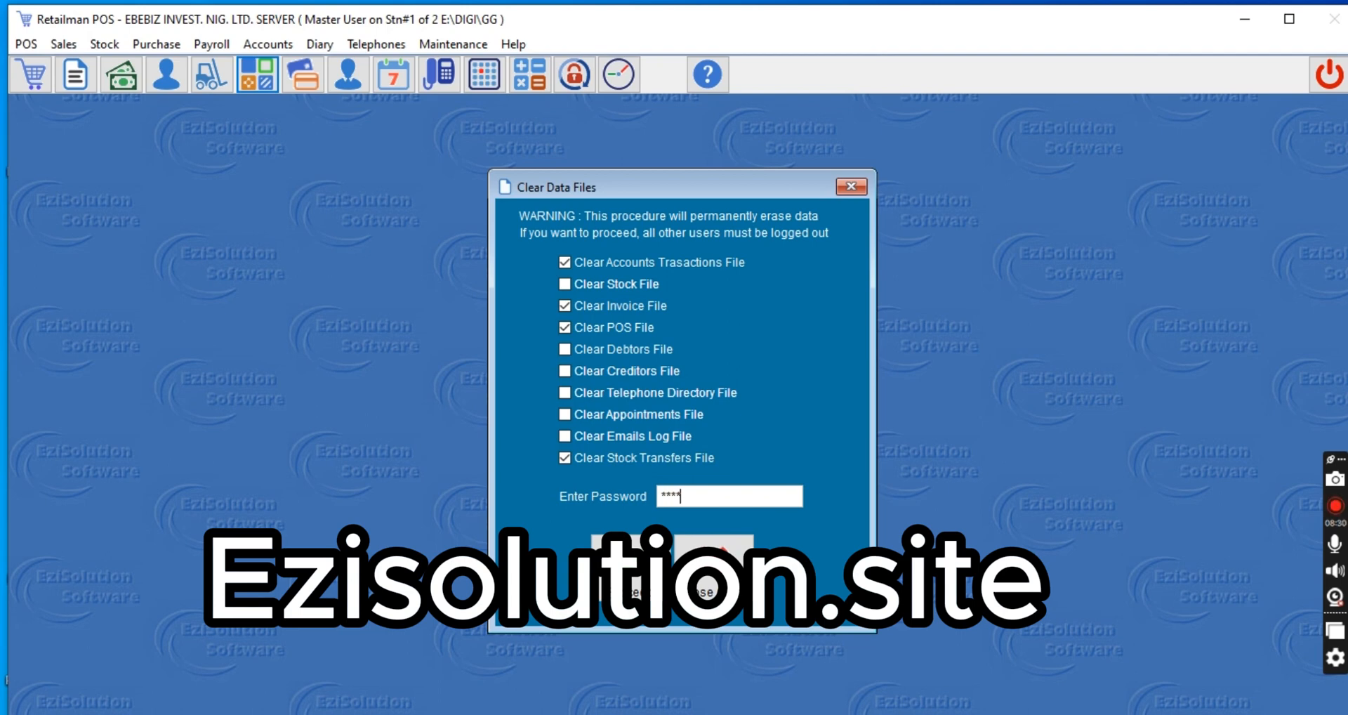
{"action": "type", "text": "***********"}
{"action": "left_click", "coordinate": [597, 539]}
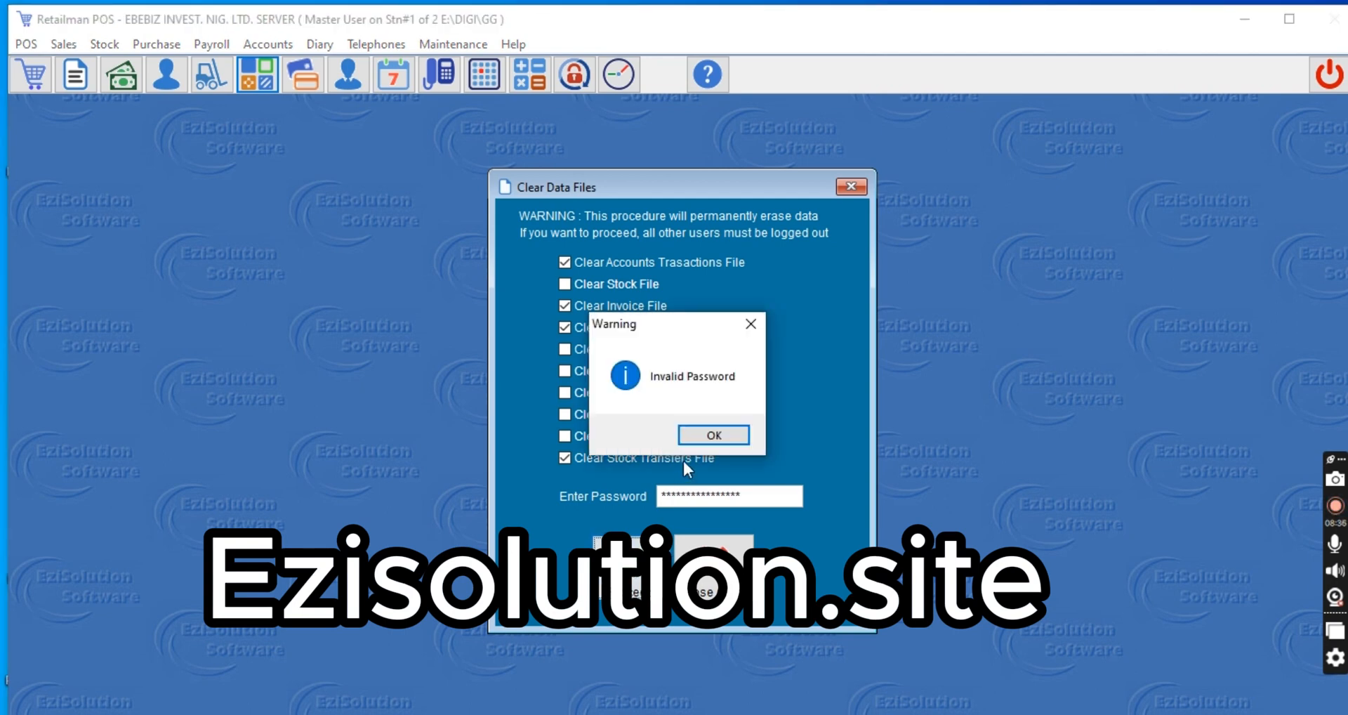
{"action": "left_click", "coordinate": [702, 437]}
Step: Replace the entered clearing password and permanently erase the data from the selected files
{"action": "double_click", "coordinate": [703, 495]}
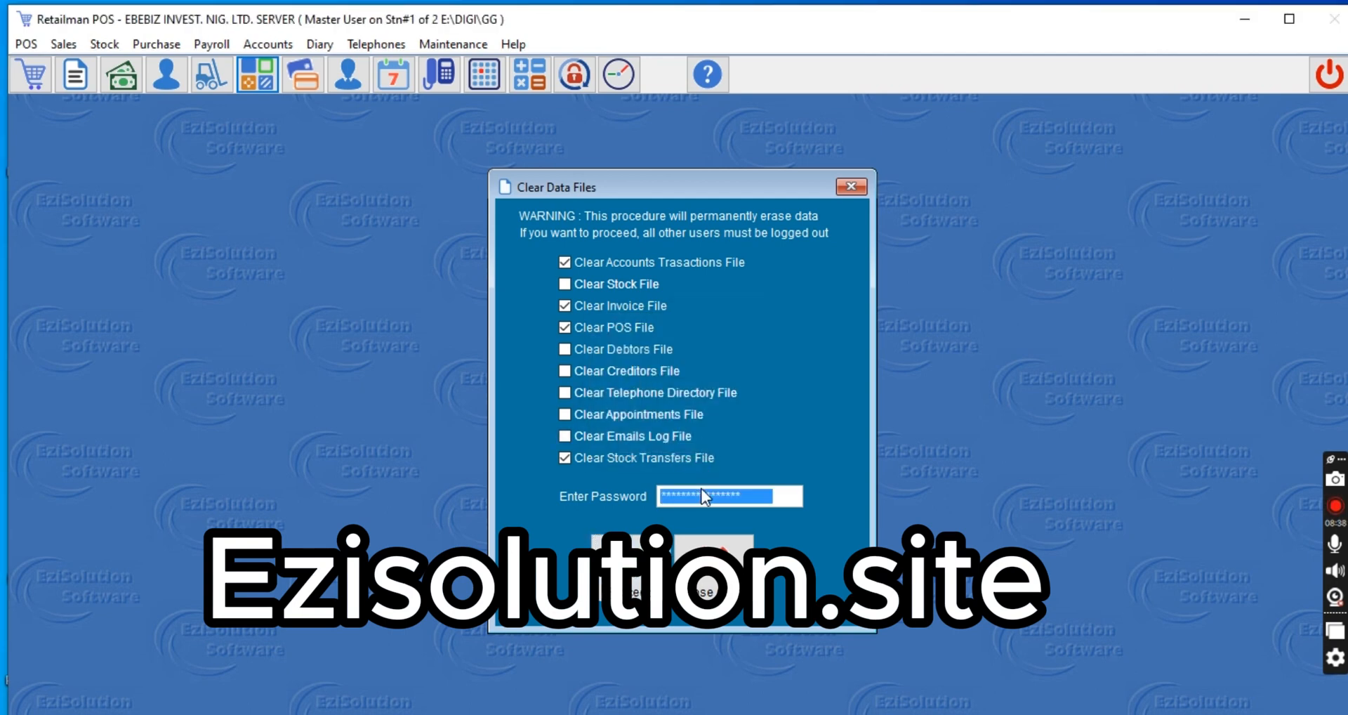
{"action": "type", "text": "*******"}
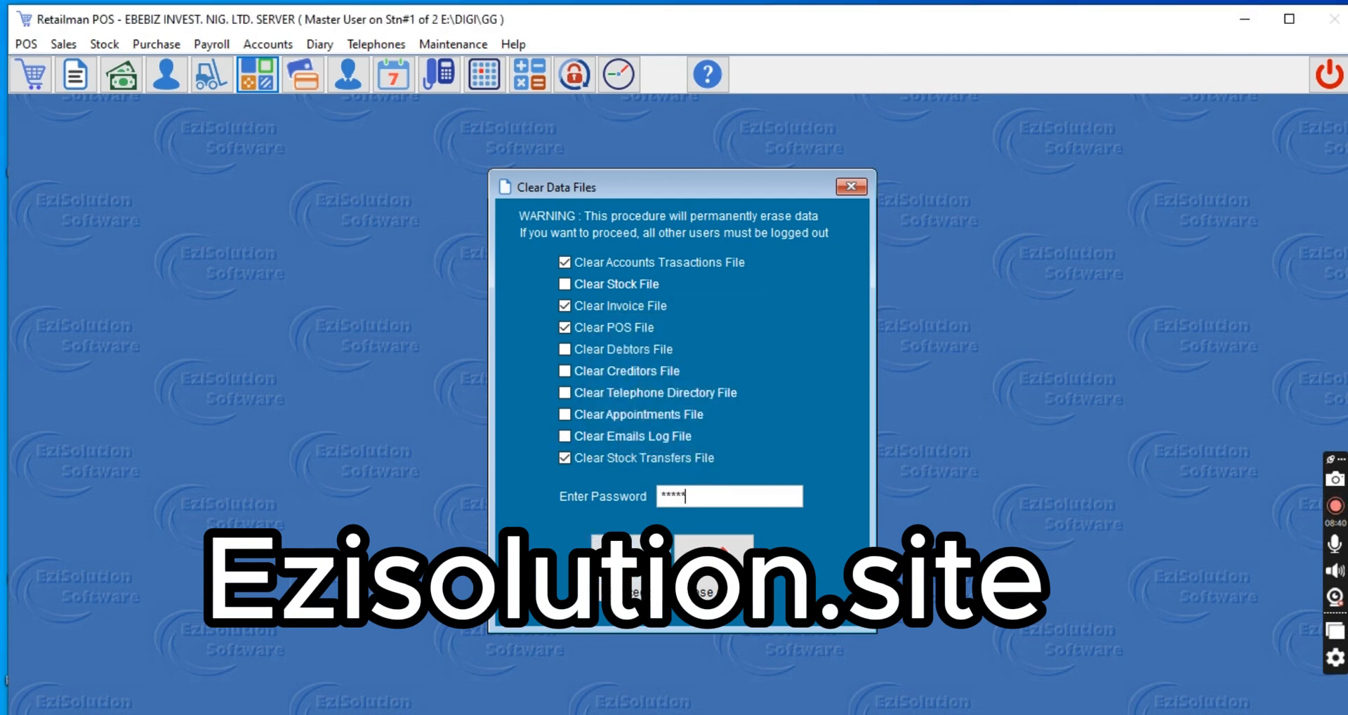
{"action": "type", "text": "********"}
{"action": "left_click", "coordinate": [630, 582]}
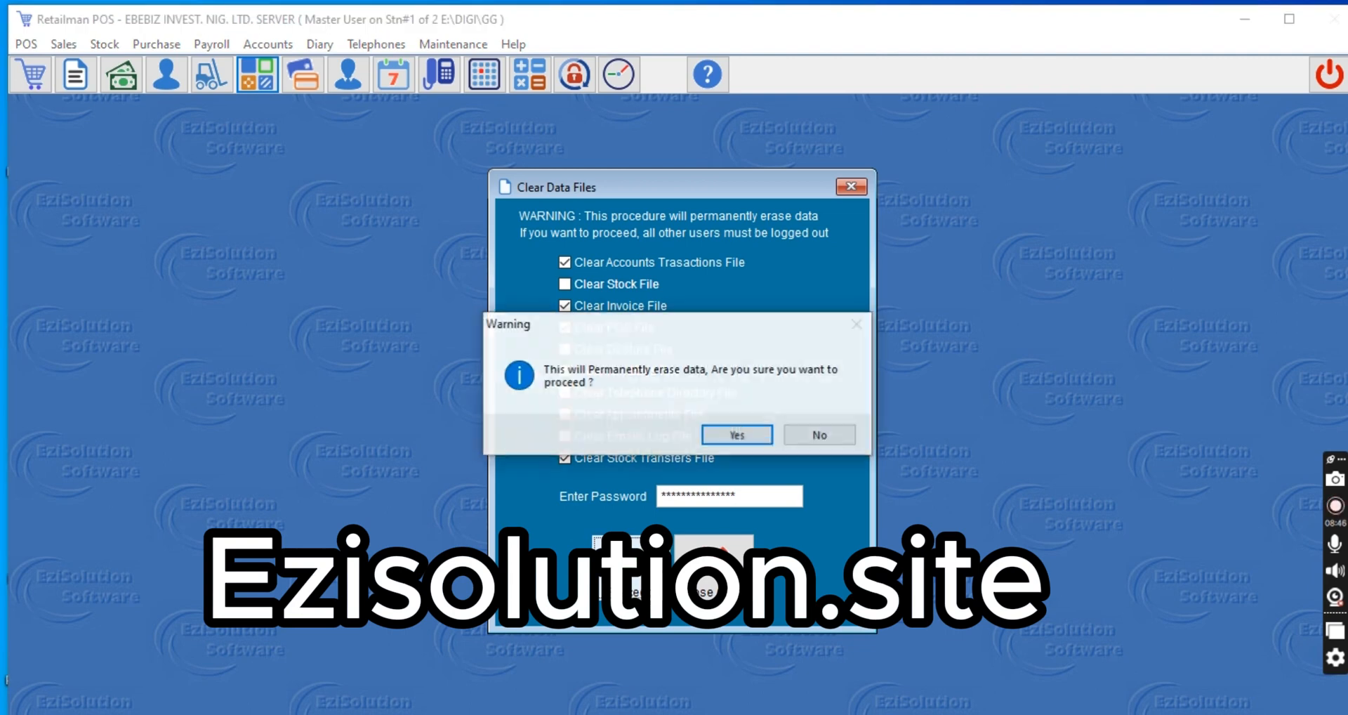
{"action": "left_click", "coordinate": [739, 435]}
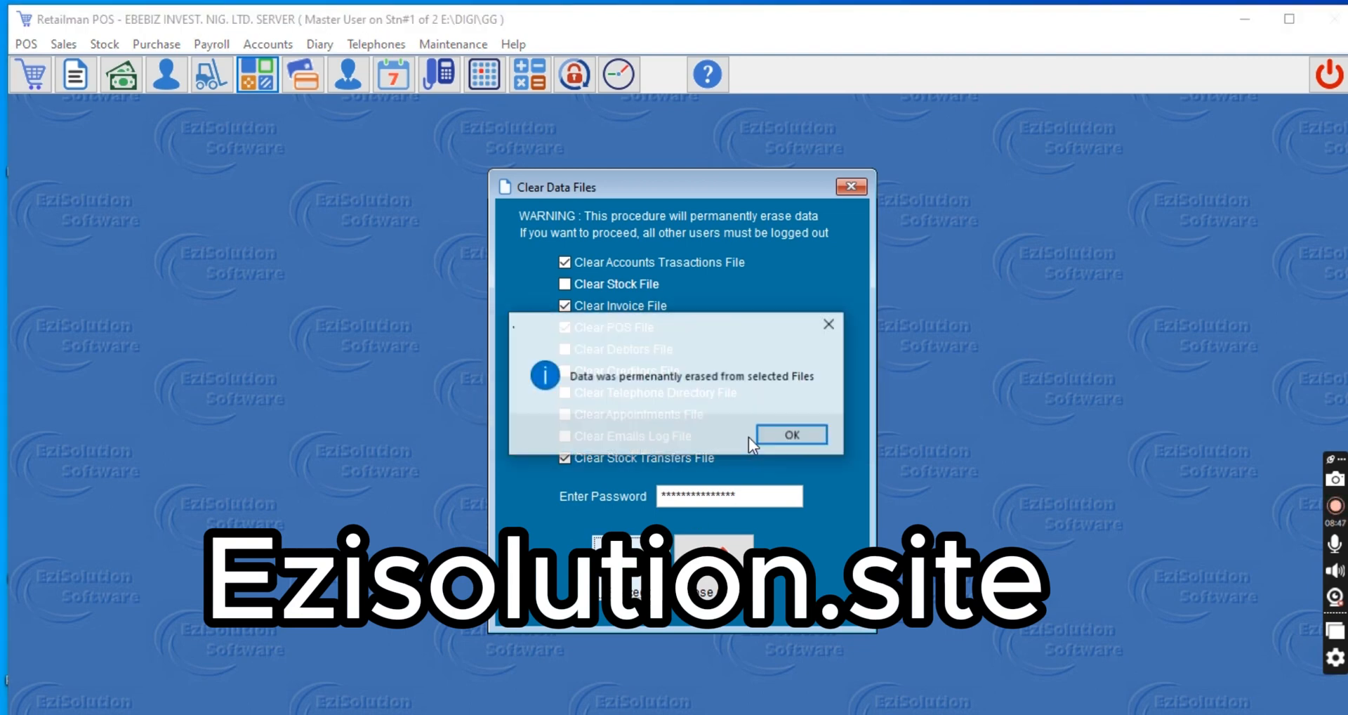
{"action": "left_click", "coordinate": [788, 431]}
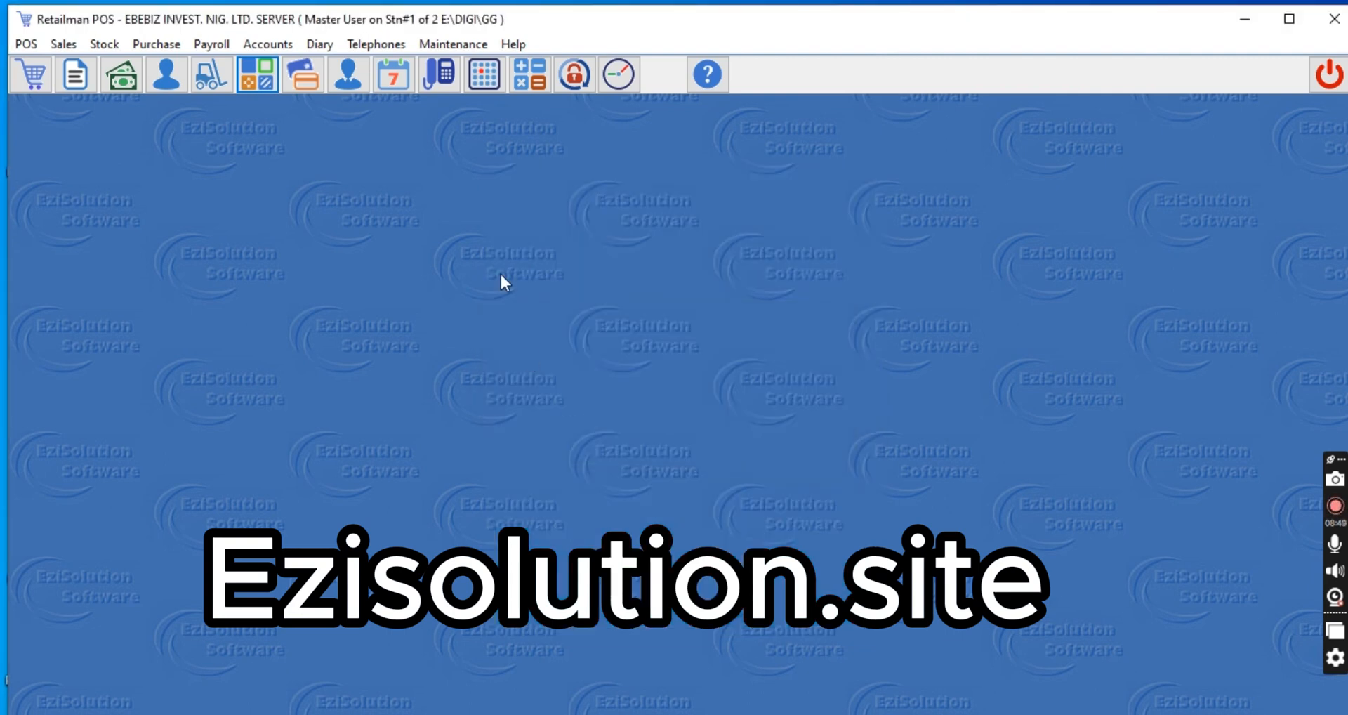
Step: Open Files Reindexing and select the accounts, account transactions and invoice files, including archived files
{"action": "left_click", "coordinate": [453, 43]}
{"action": "left_click", "coordinate": [456, 72]}
{"action": "left_click", "coordinate": [408, 235]}
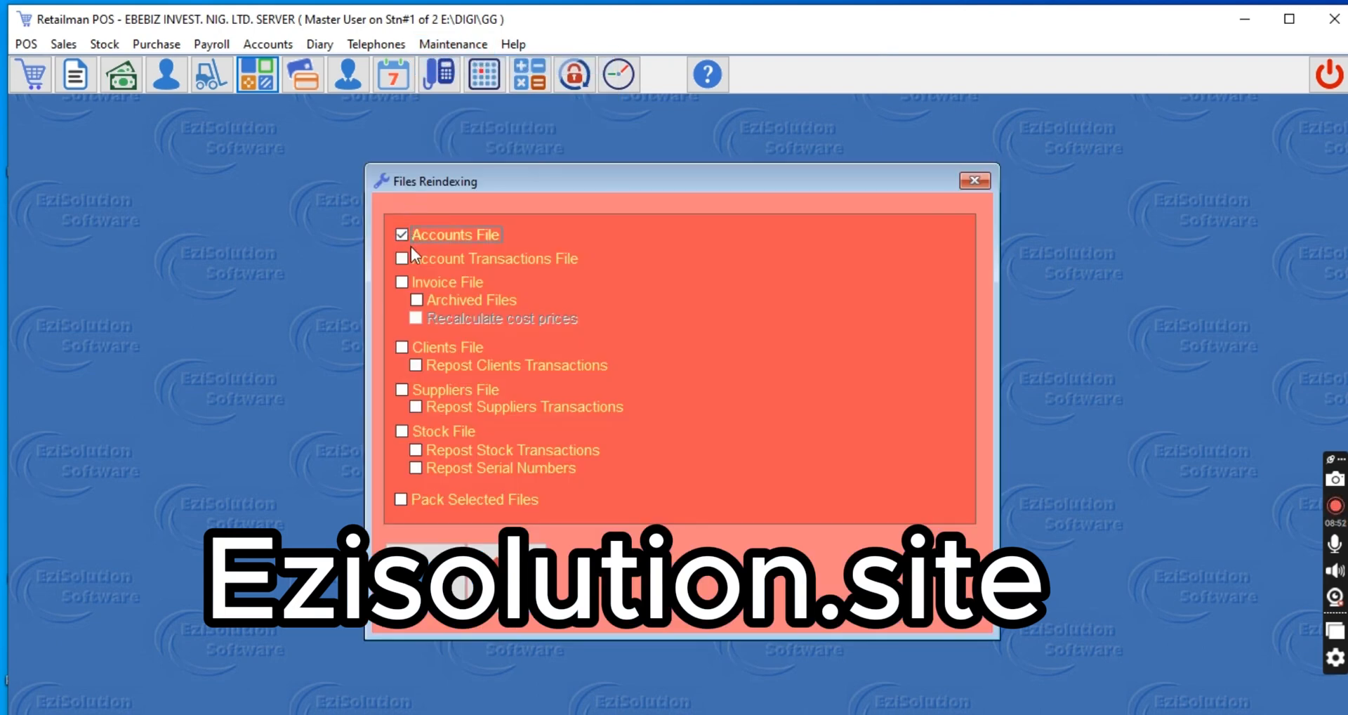
{"action": "left_click", "coordinate": [410, 259]}
{"action": "left_click", "coordinate": [411, 282]}
{"action": "left_click", "coordinate": [415, 300]}
Step: Include the clients, suppliers and stock files in the reindexing, with all their reposting options and packing of selected files
{"action": "left_click", "coordinate": [412, 347]}
{"action": "left_click", "coordinate": [423, 365]}
{"action": "left_click", "coordinate": [415, 389]}
{"action": "left_click", "coordinate": [420, 408]}
{"action": "left_click", "coordinate": [422, 432]}
{"action": "left_click", "coordinate": [423, 450]}
{"action": "left_click", "coordinate": [420, 467]}
{"action": "left_click", "coordinate": [411, 500]}
Step: Run the reindexing of the selected files and dismiss the browser notification
{"action": "left_click", "coordinate": [425, 551]}
{"action": "left_click", "coordinate": [746, 434]}
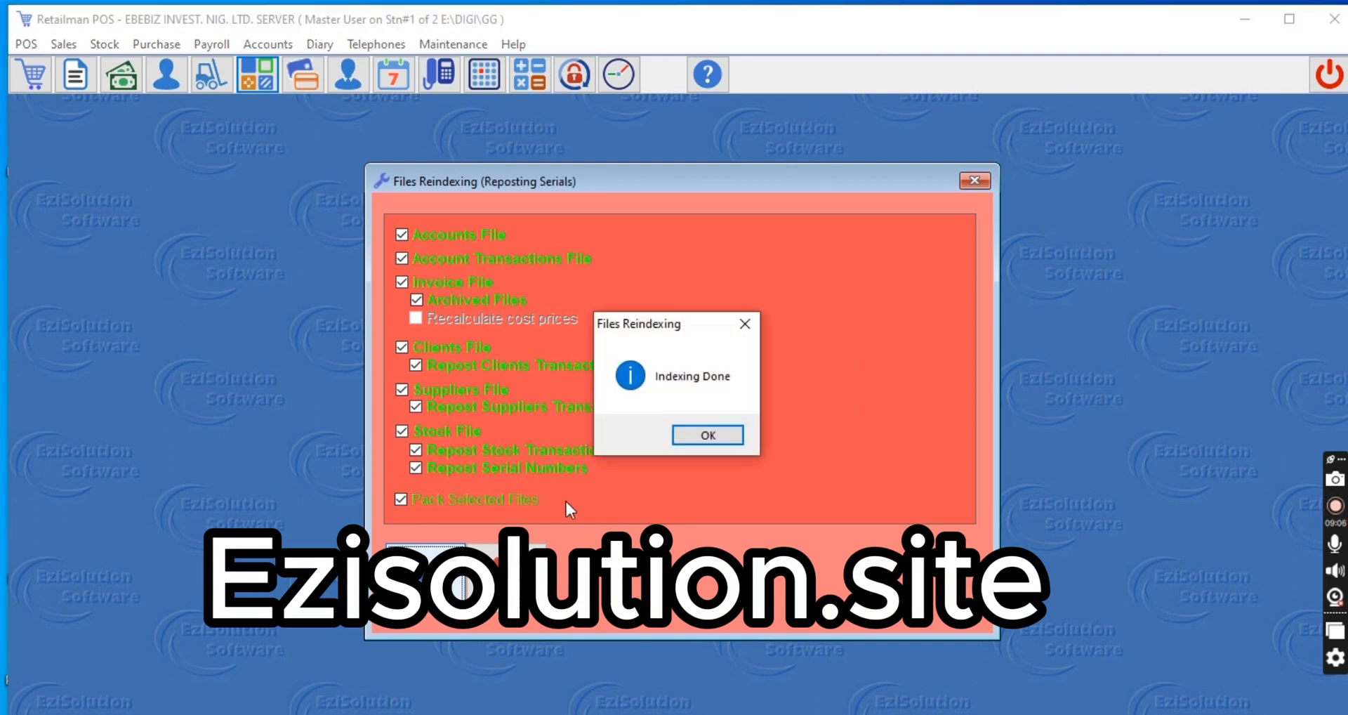
{"action": "left_click", "coordinate": [699, 435]}
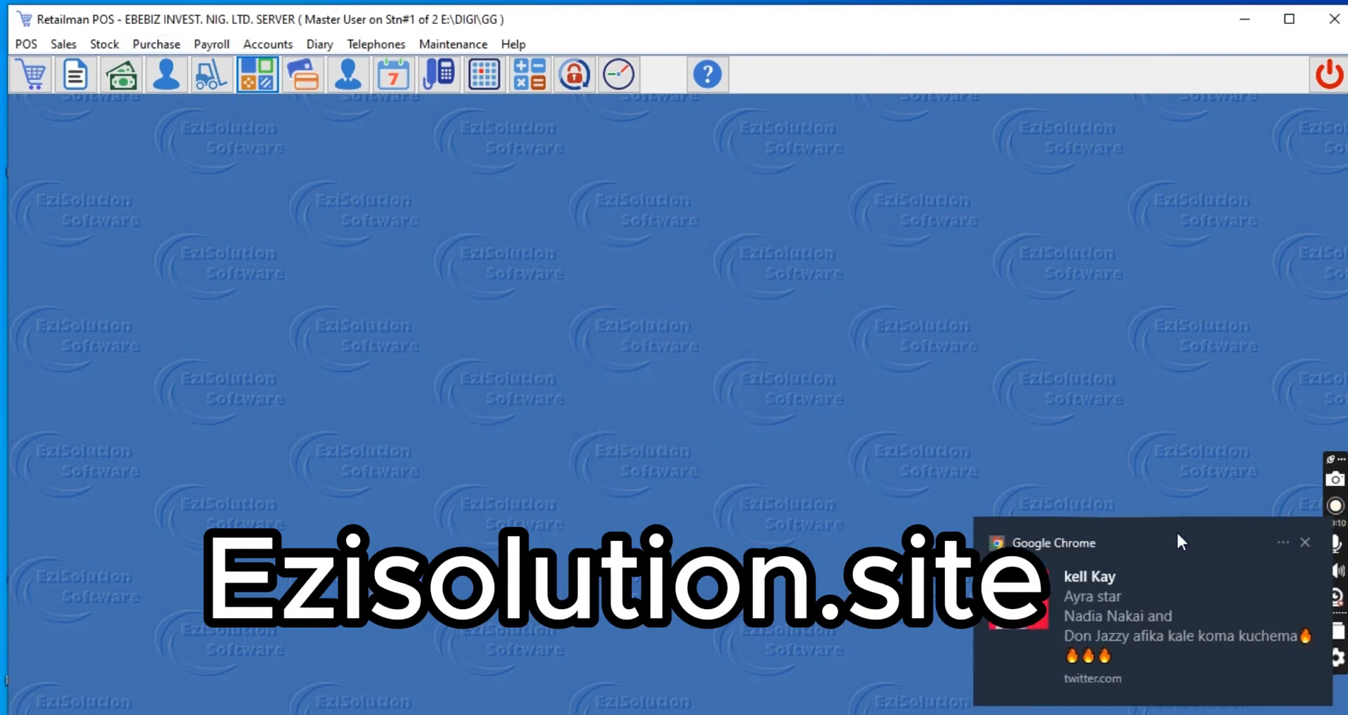
{"action": "left_click", "coordinate": [1305, 542]}
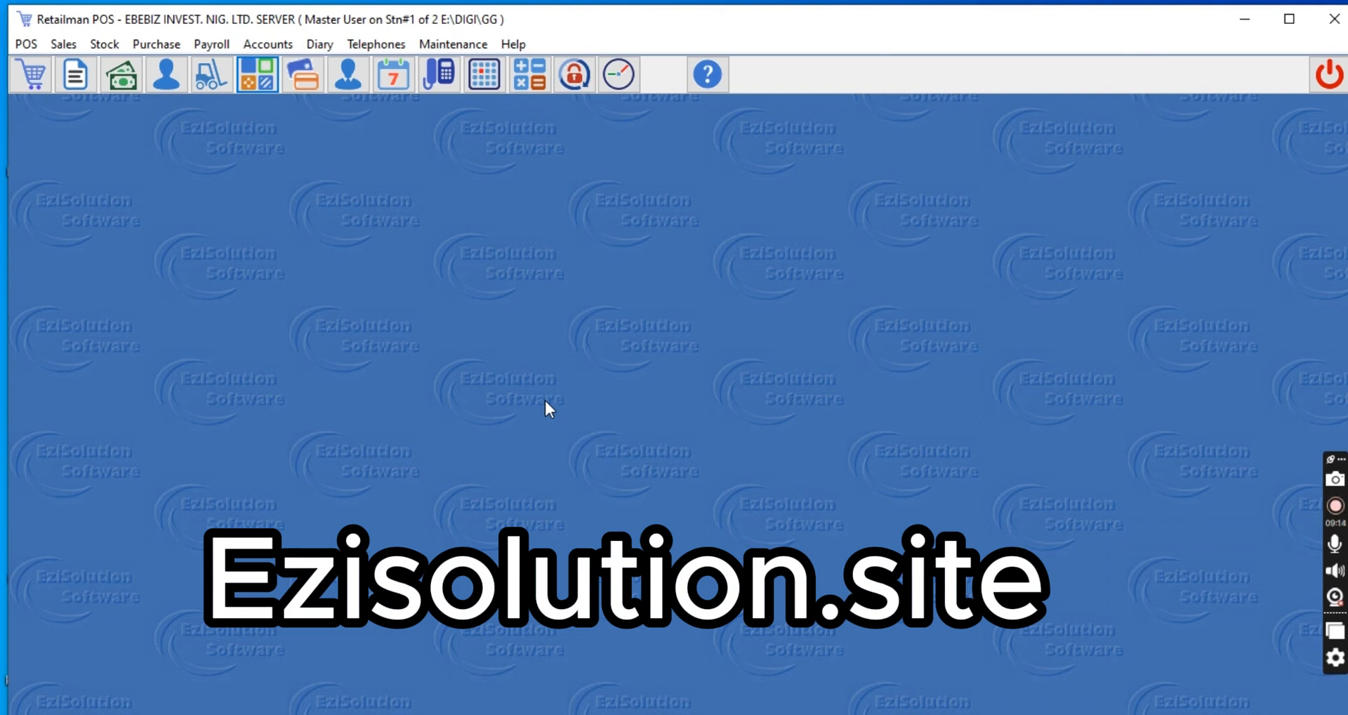
Step: Review the available destination locations in a new Send Stock To transfer, and close it without saving
{"action": "left_click", "coordinate": [124, 46]}
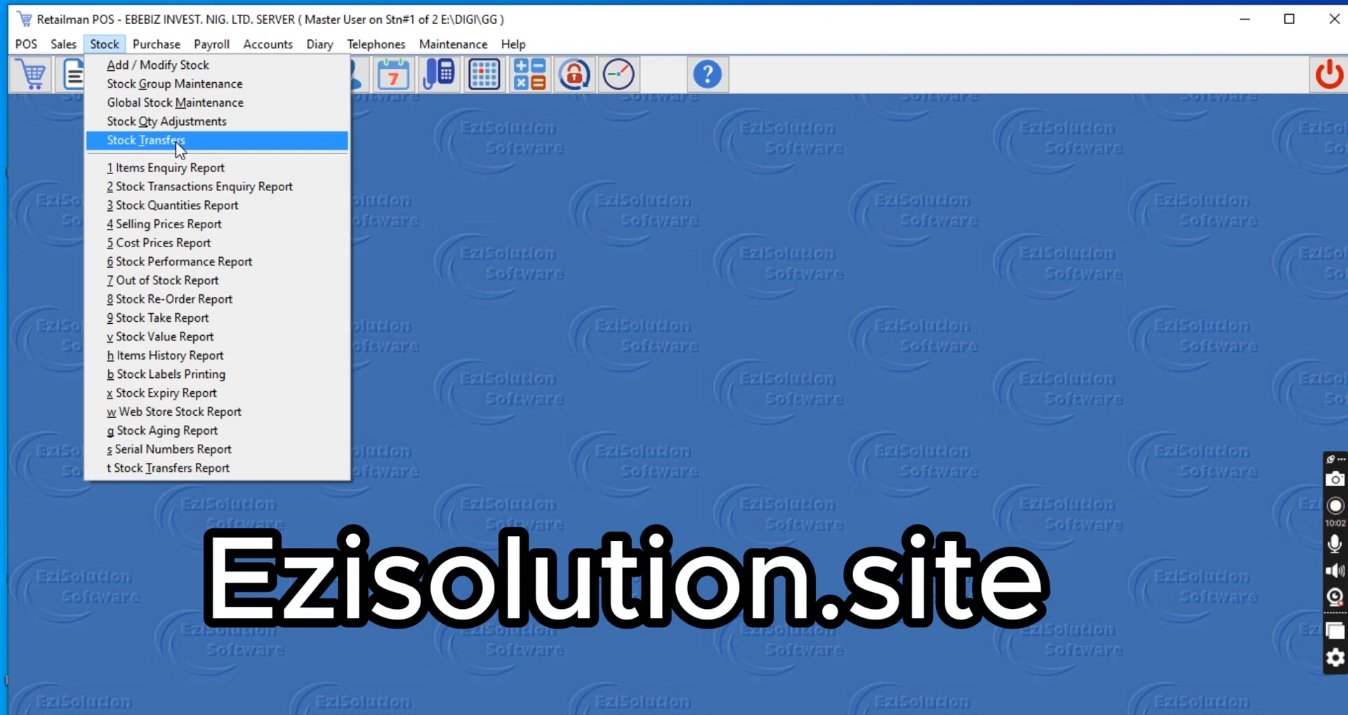
{"action": "left_click", "coordinate": [176, 142]}
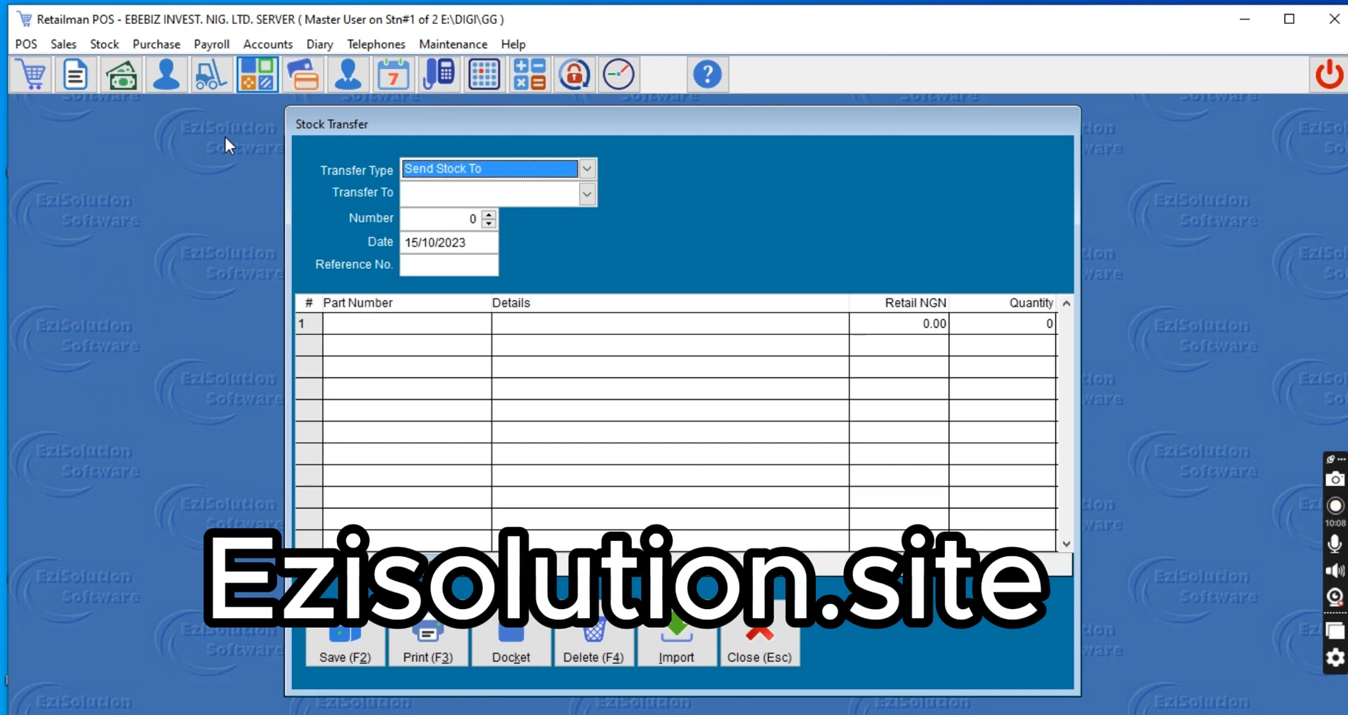
{"action": "left_click", "coordinate": [589, 200]}
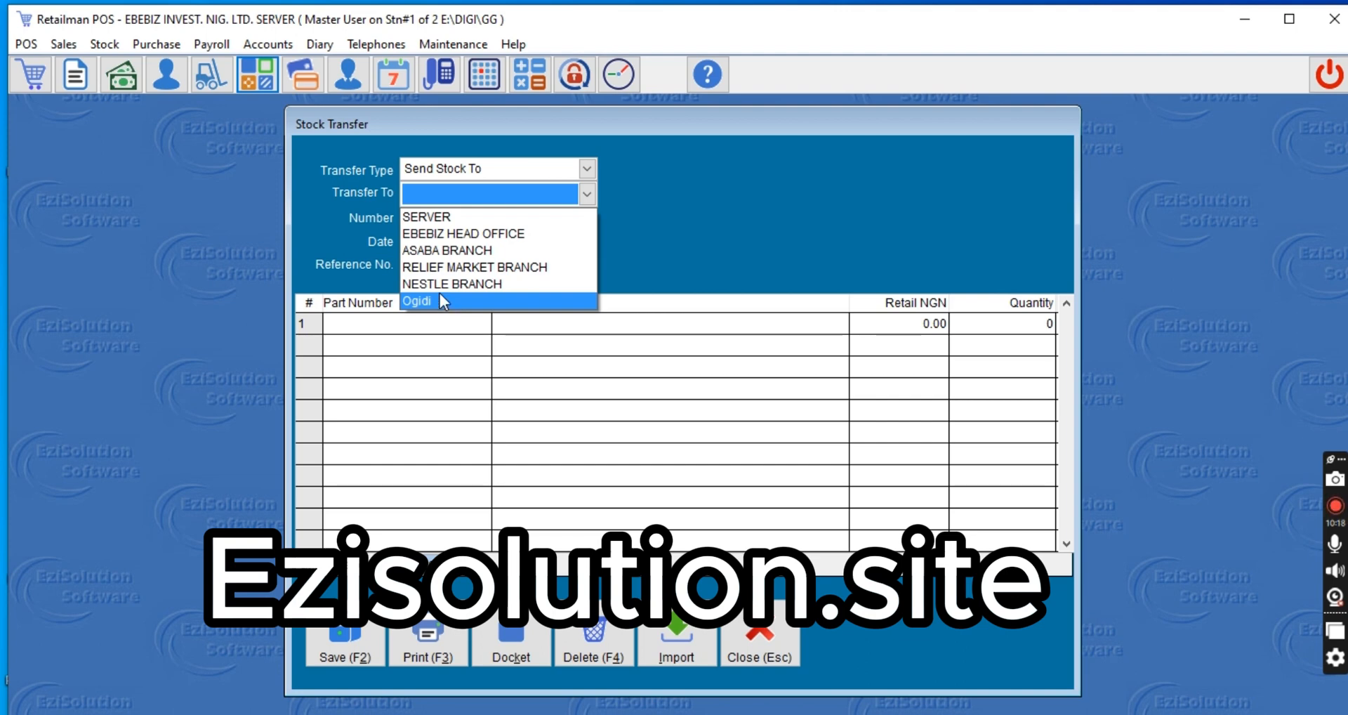
{"action": "left_click", "coordinate": [705, 206]}
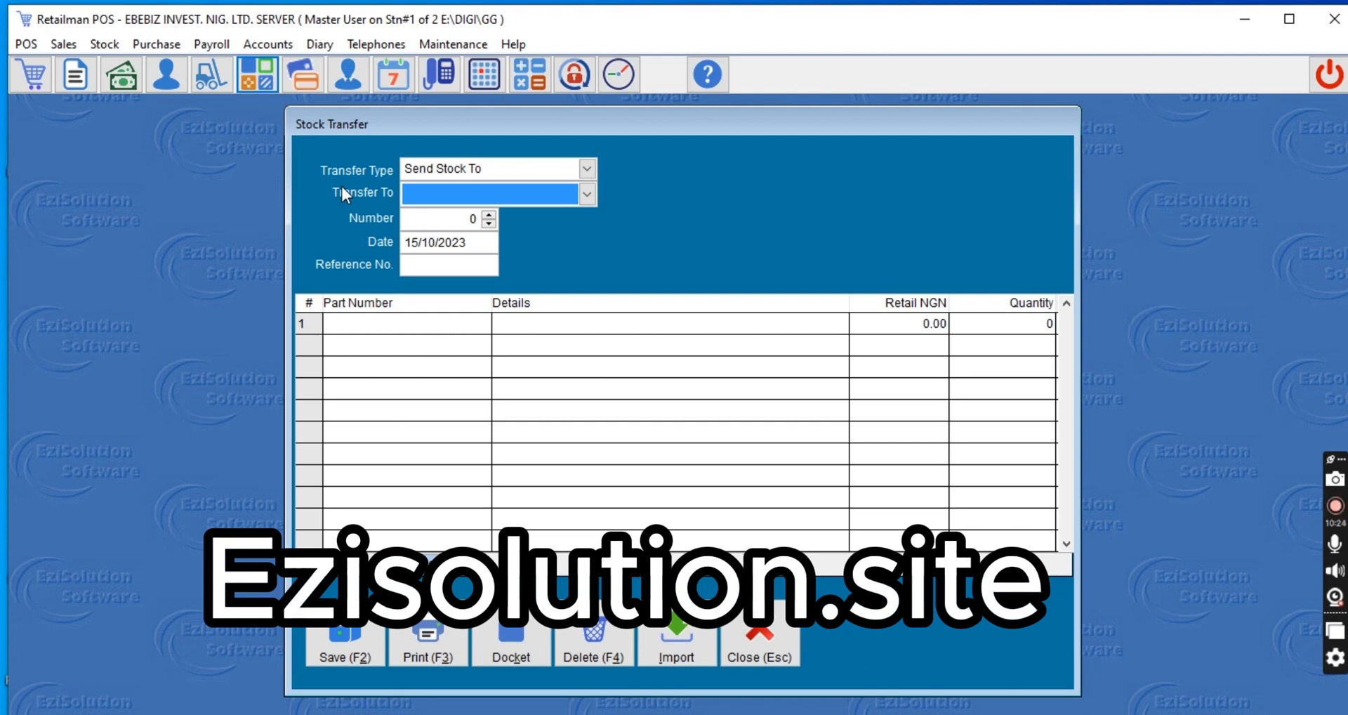
{"action": "left_click", "coordinate": [587, 199]}
{"action": "left_click", "coordinate": [676, 506]}
{"action": "left_click", "coordinate": [747, 637]}
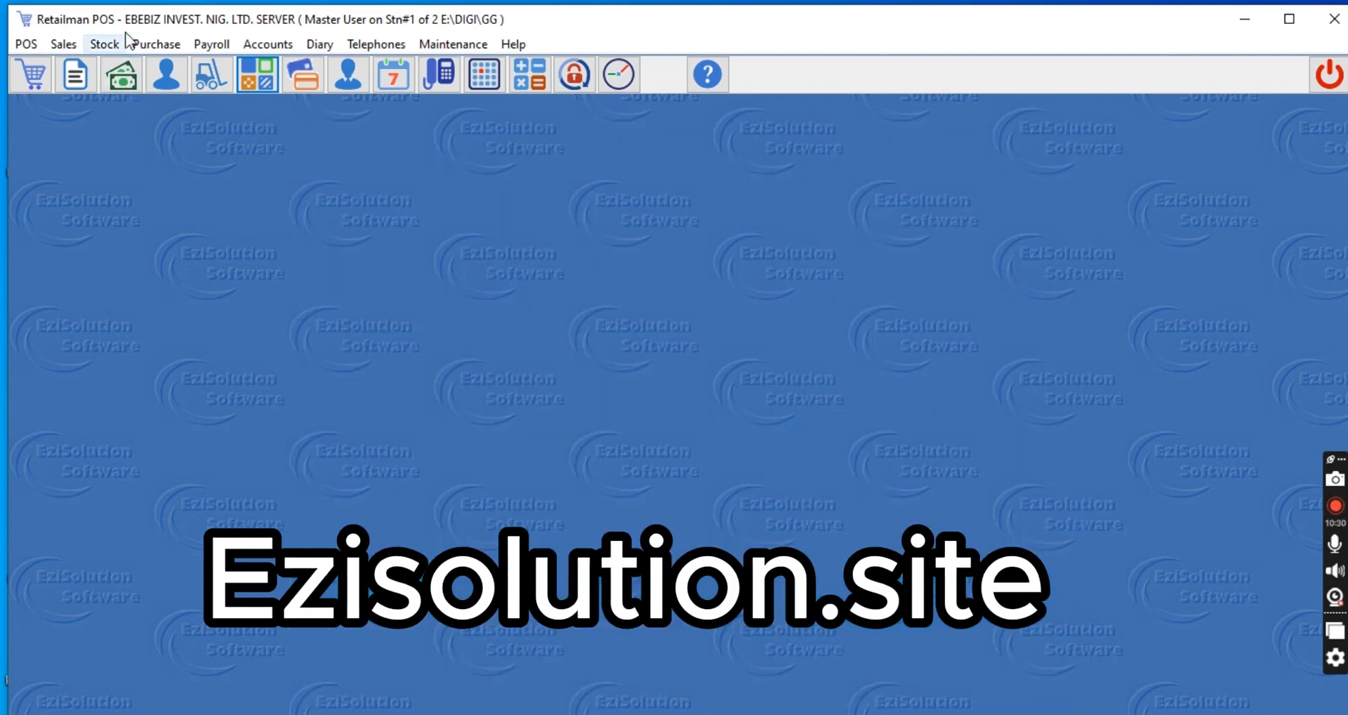
Step: Check the item quantities in the stock file after the data clearing, and close it
{"action": "left_click", "coordinate": [109, 43]}
{"action": "left_click", "coordinate": [134, 63]}
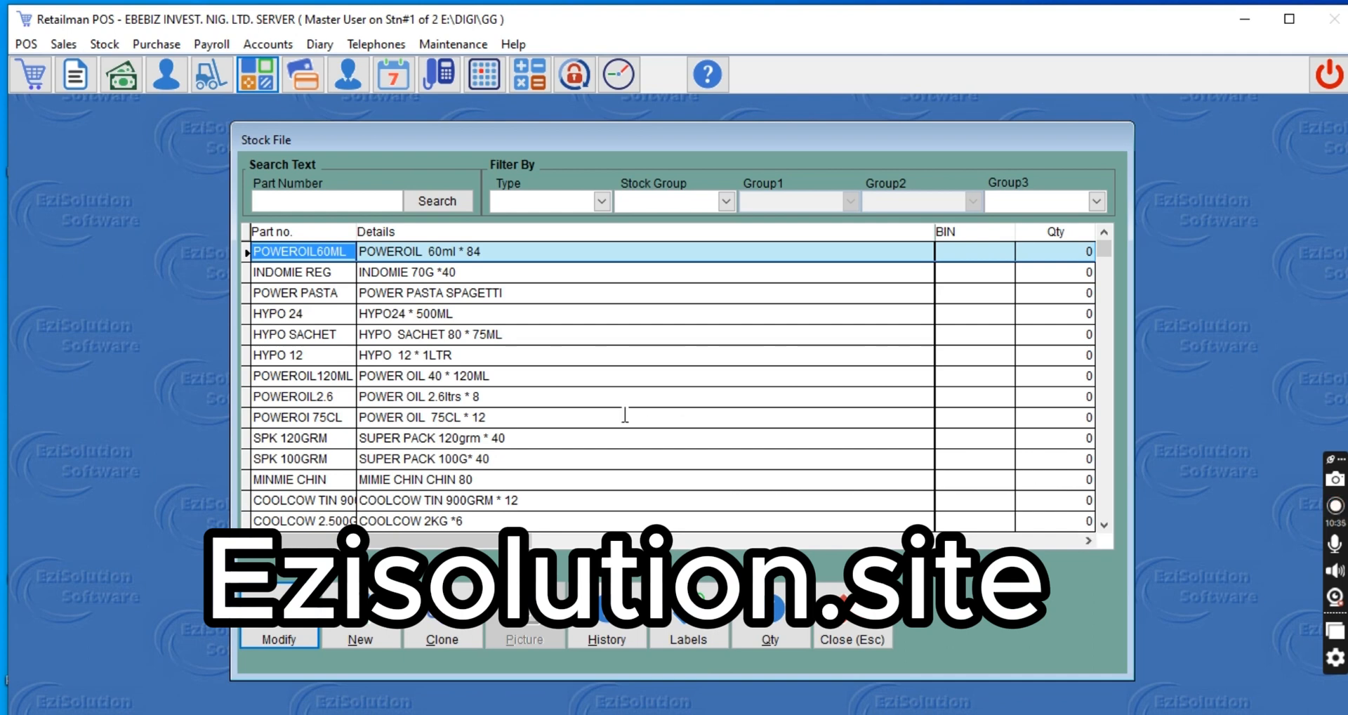
{"action": "left_click", "coordinate": [851, 639]}
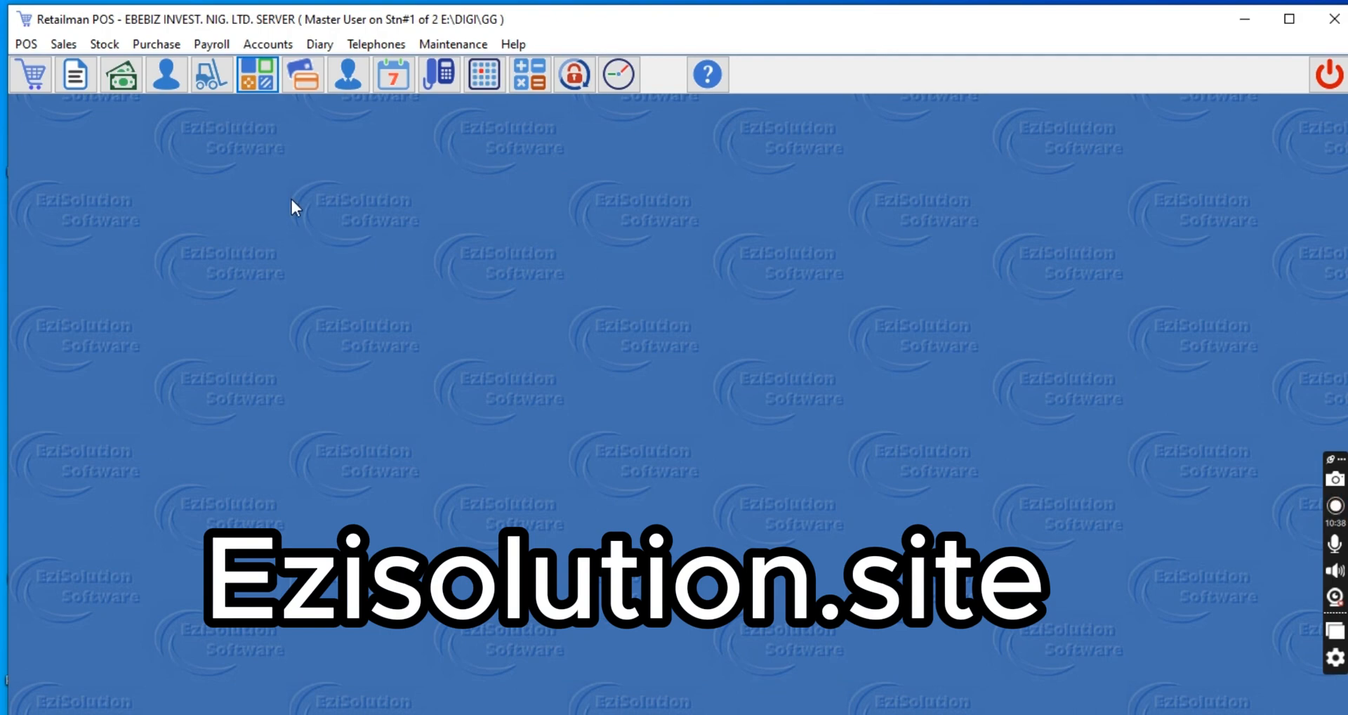
Step: Start a new purchase with the Cash Purchase supplier, code C
{"action": "left_click", "coordinate": [156, 44]}
{"action": "left_click", "coordinate": [168, 64]}
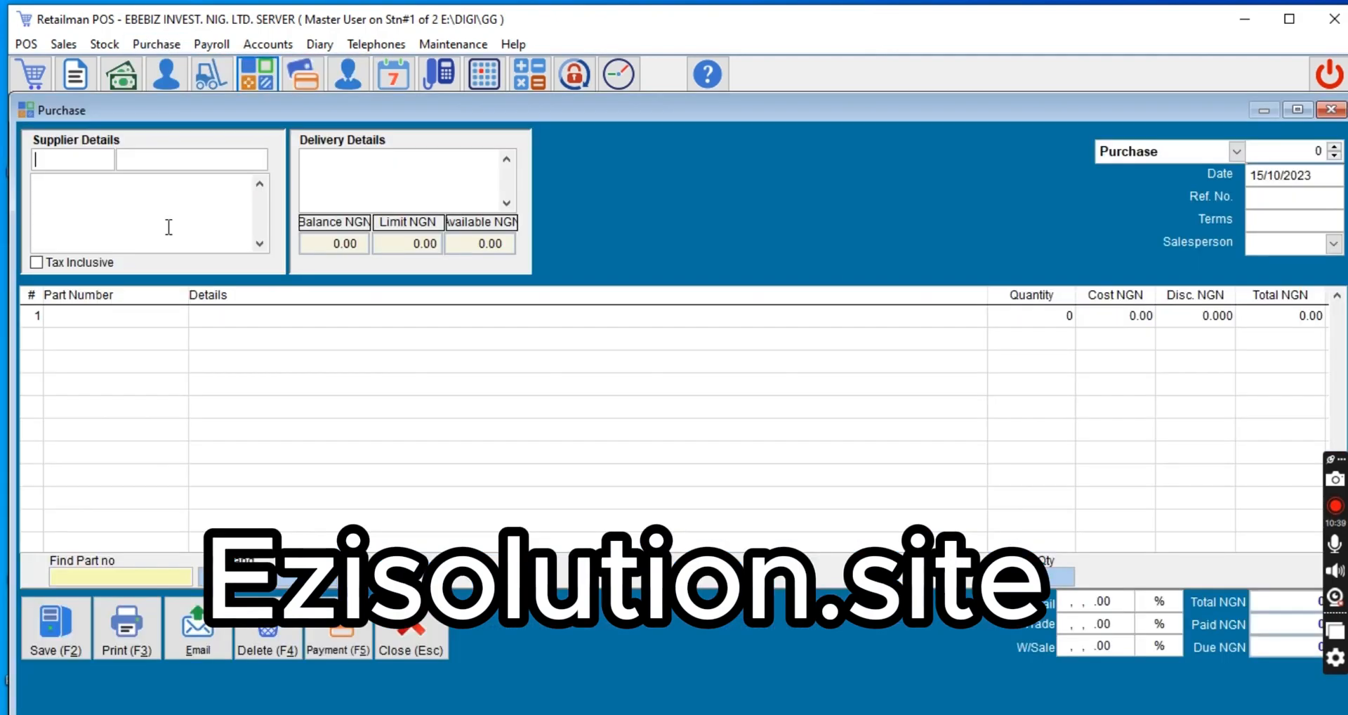
{"action": "type", "text": "C"}
{"action": "key", "text": "Return"}
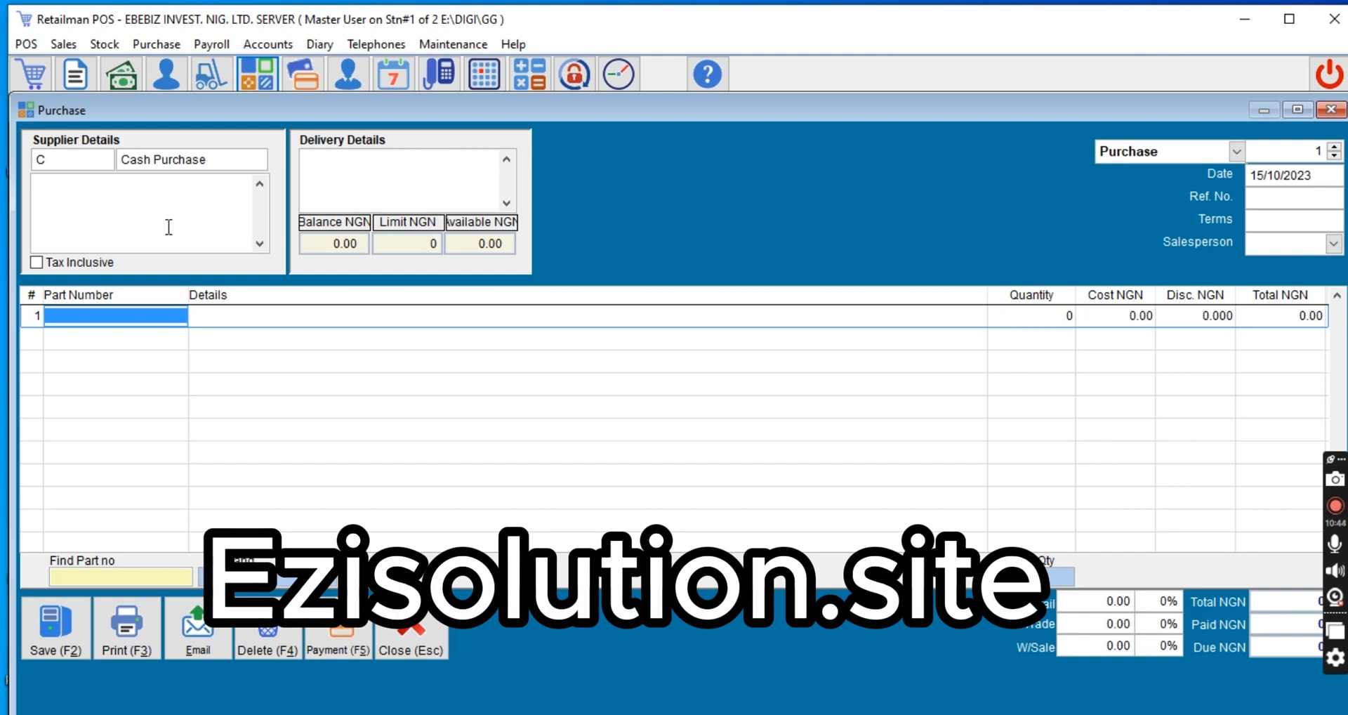
Step: Add the AMORE BISCULT 48 item to the purchase with a quantity of 100
{"action": "type", "text": "a"}
{"action": "key", "text": "Return"}
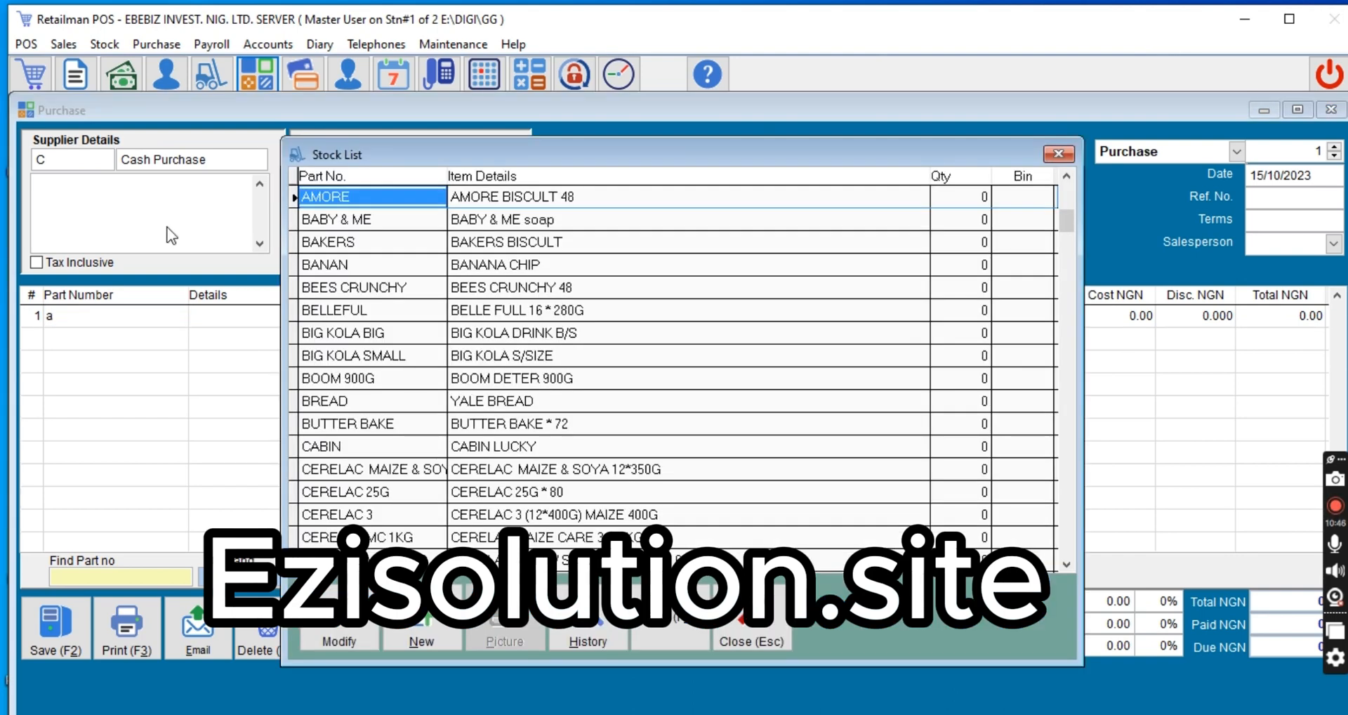
{"action": "key", "text": "Return"}
{"action": "key", "text": "Return"}
{"action": "type", "text": "100,"}
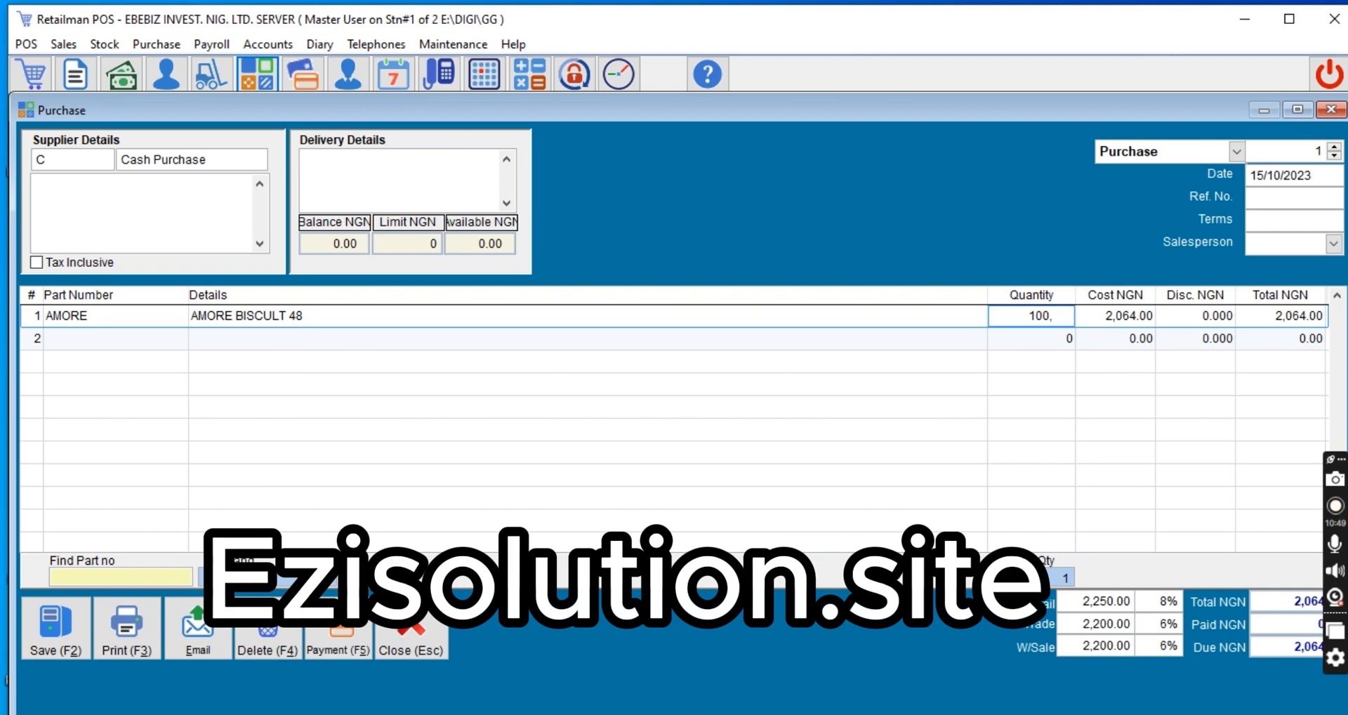
{"action": "key", "text": "Return"}
{"action": "key", "text": "Return"}
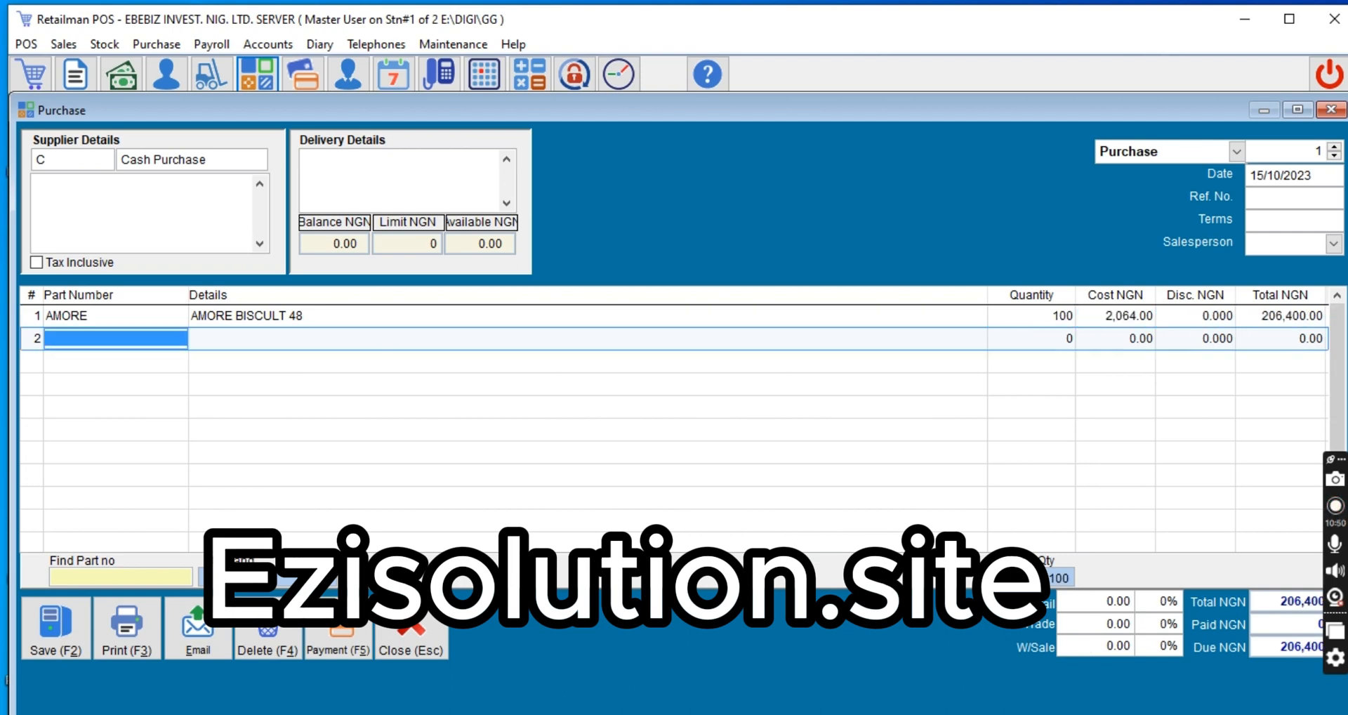
Step: Add the BABY & ME soap item as the second purchase line with a quantity of 100
{"action": "type", "text": "a"}
{"action": "key", "text": "Return"}
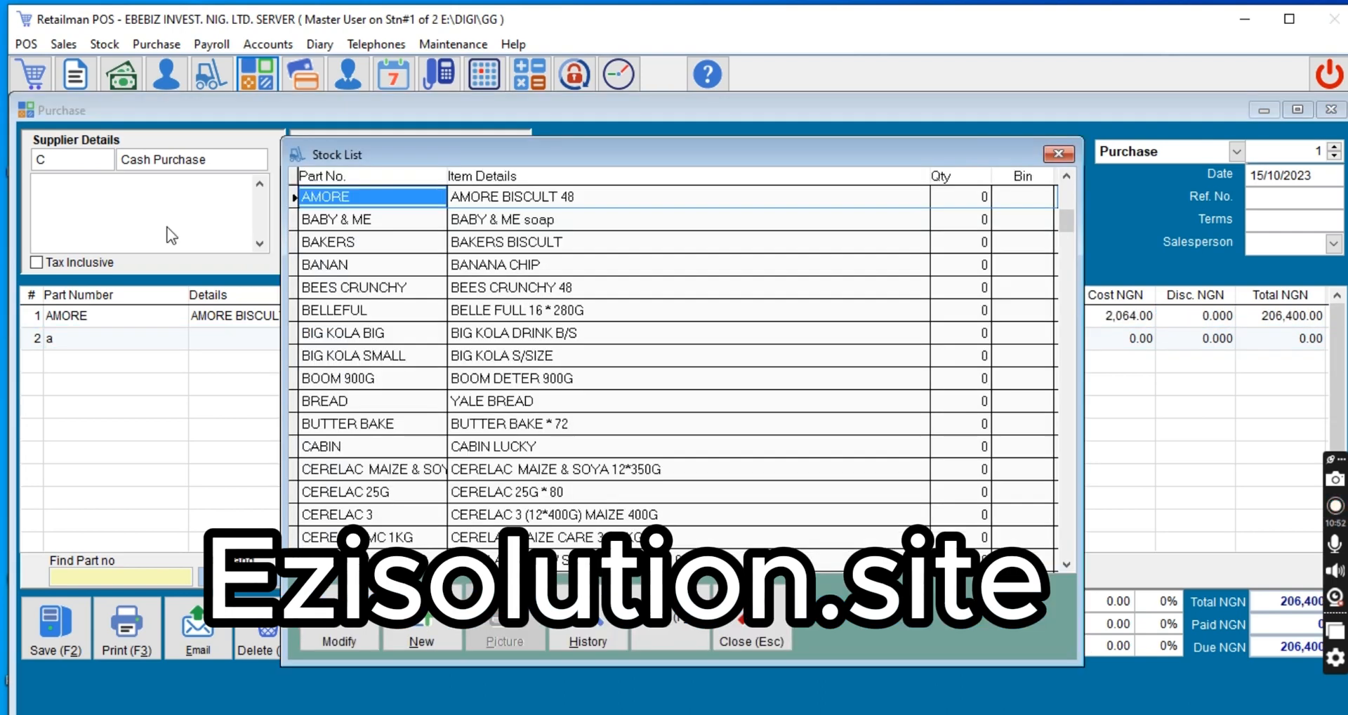
{"action": "key", "text": "Down"}
{"action": "key", "text": "Return"}
{"action": "key", "text": "Return"}
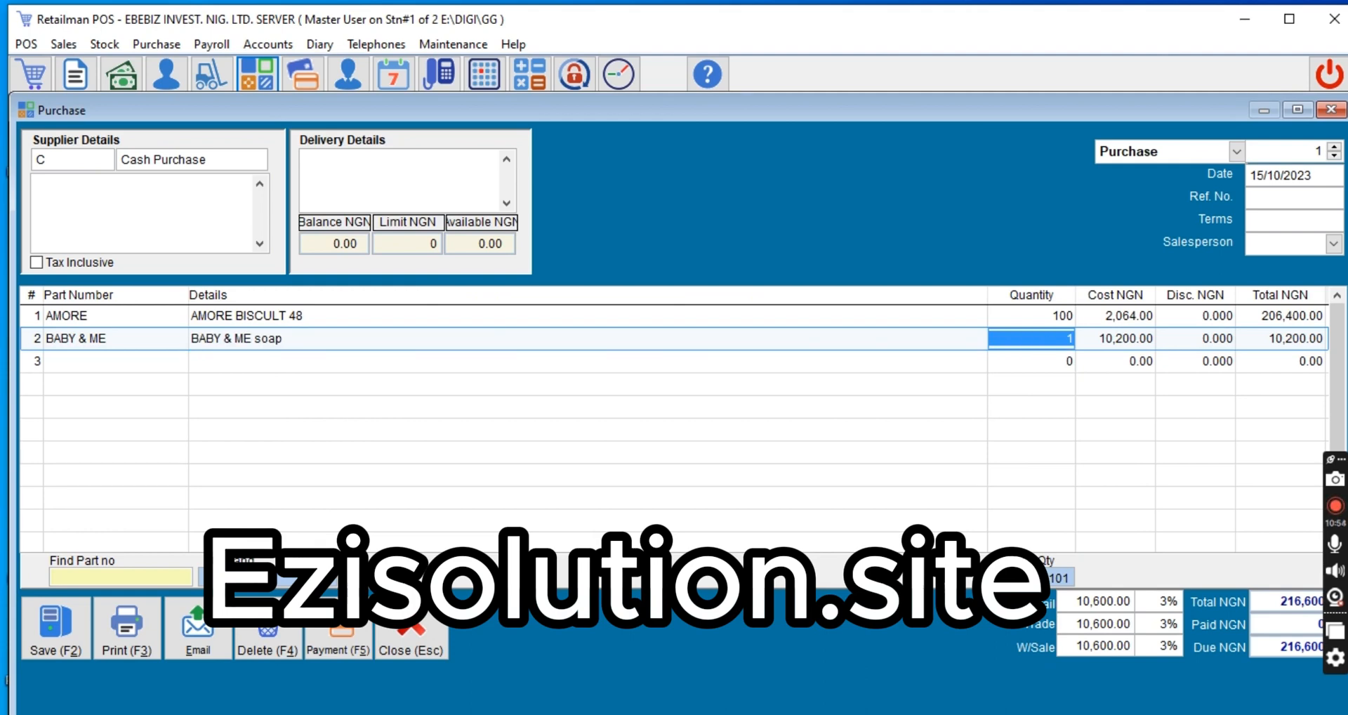
{"action": "type", "text": "100"}
{"action": "key", "text": "Return"}
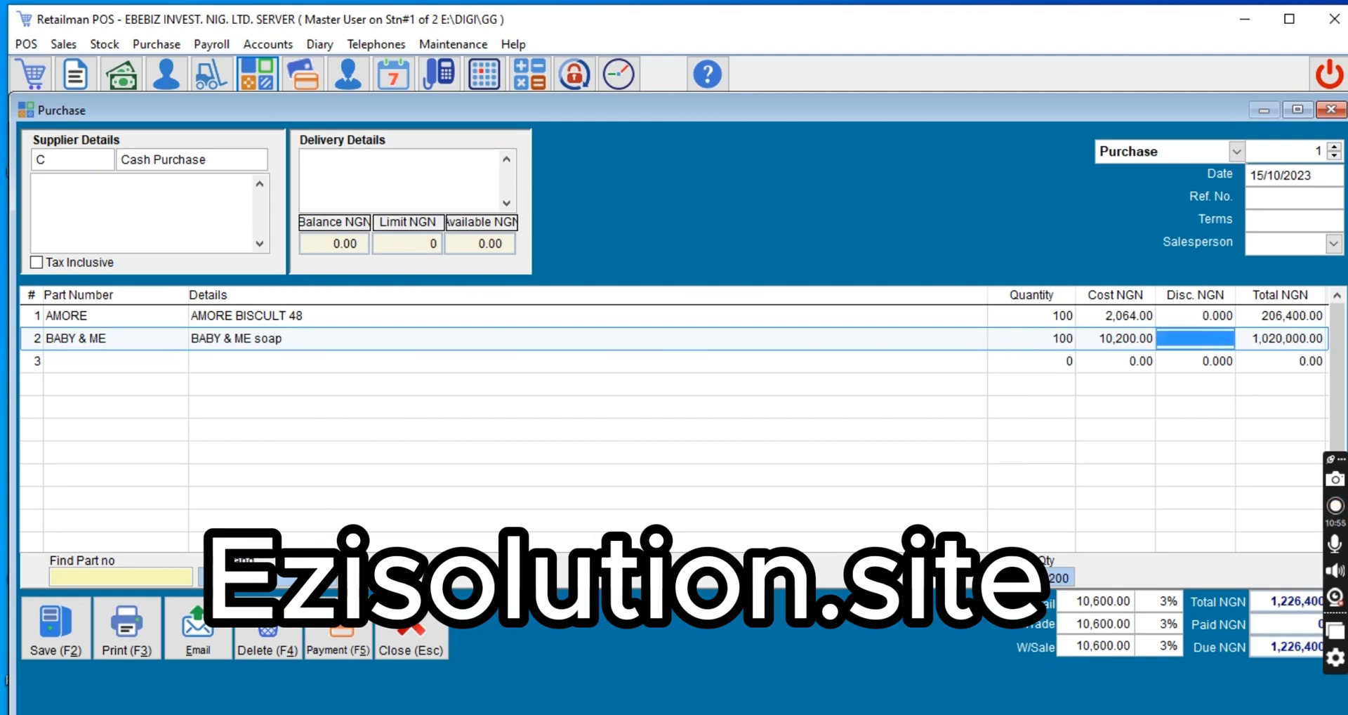
{"action": "key", "text": "Return"}
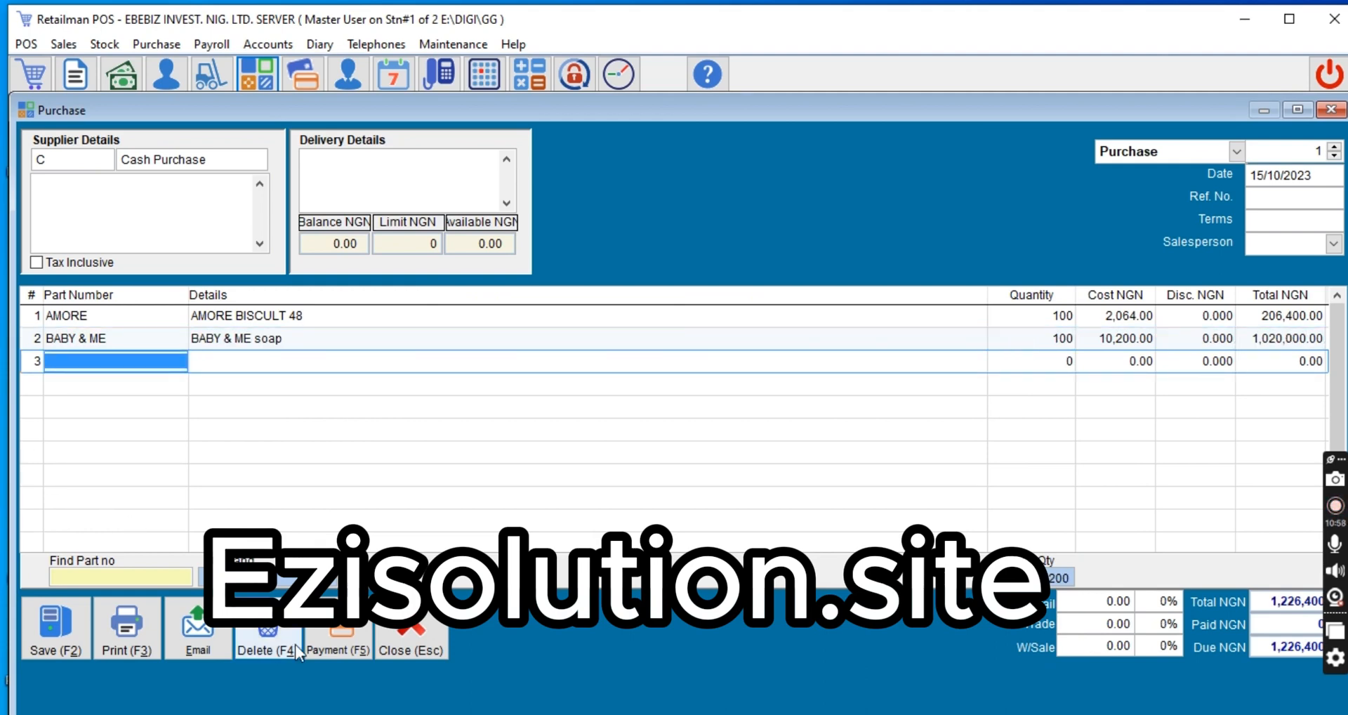
Step: Record the payment for the full purchase amount with CASH as the payment method
{"action": "left_click", "coordinate": [336, 642]}
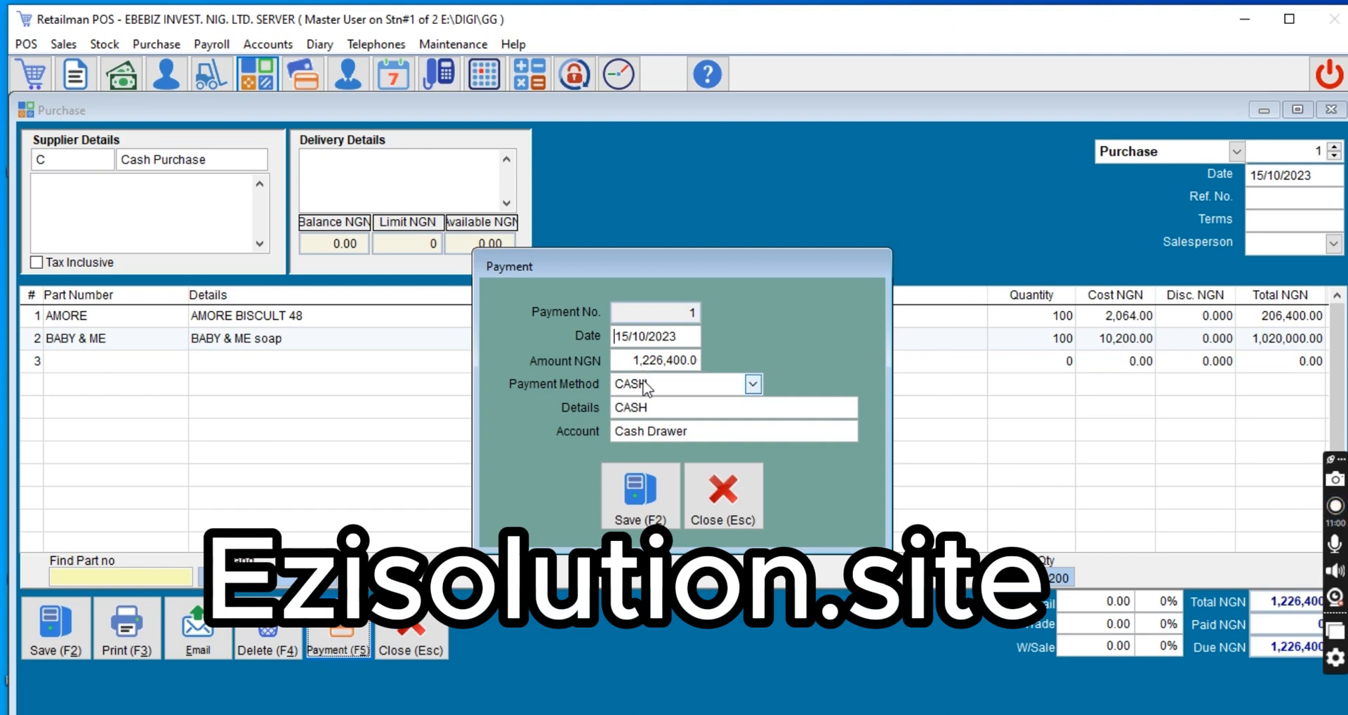
{"action": "left_click", "coordinate": [635, 385]}
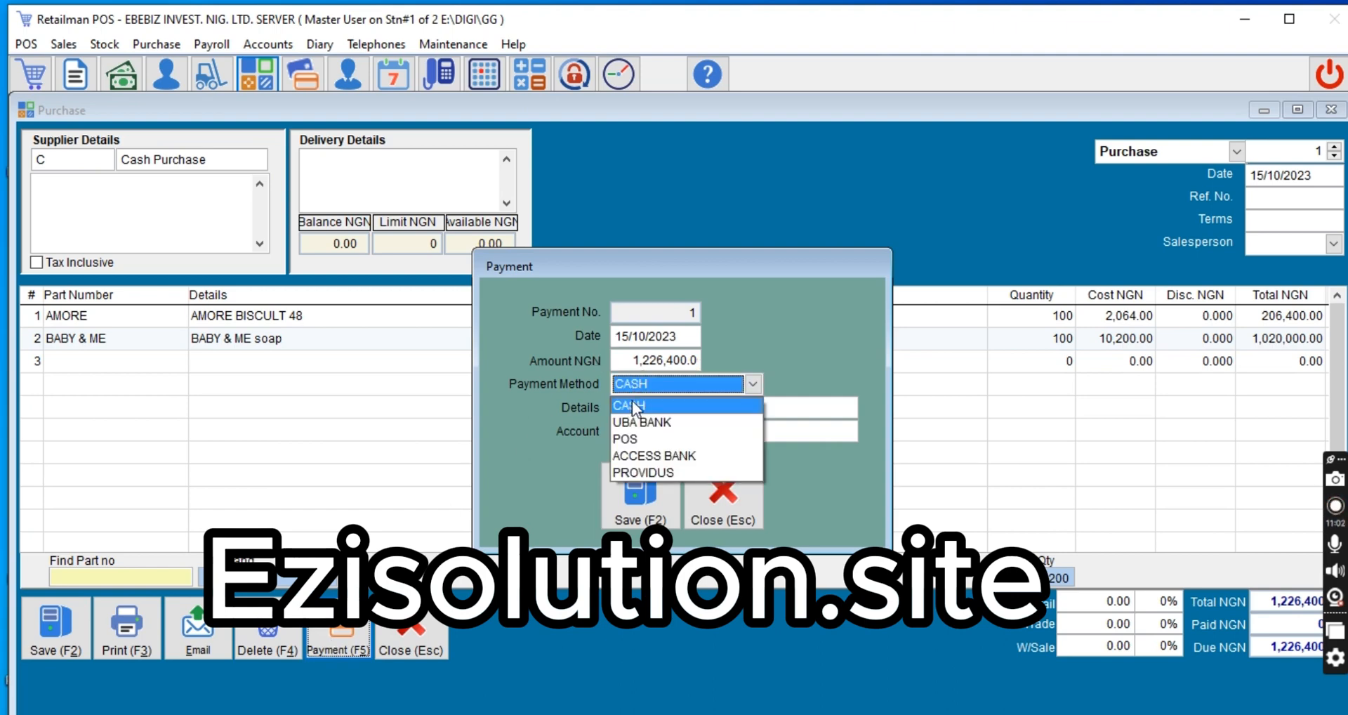
{"action": "left_click", "coordinate": [634, 406]}
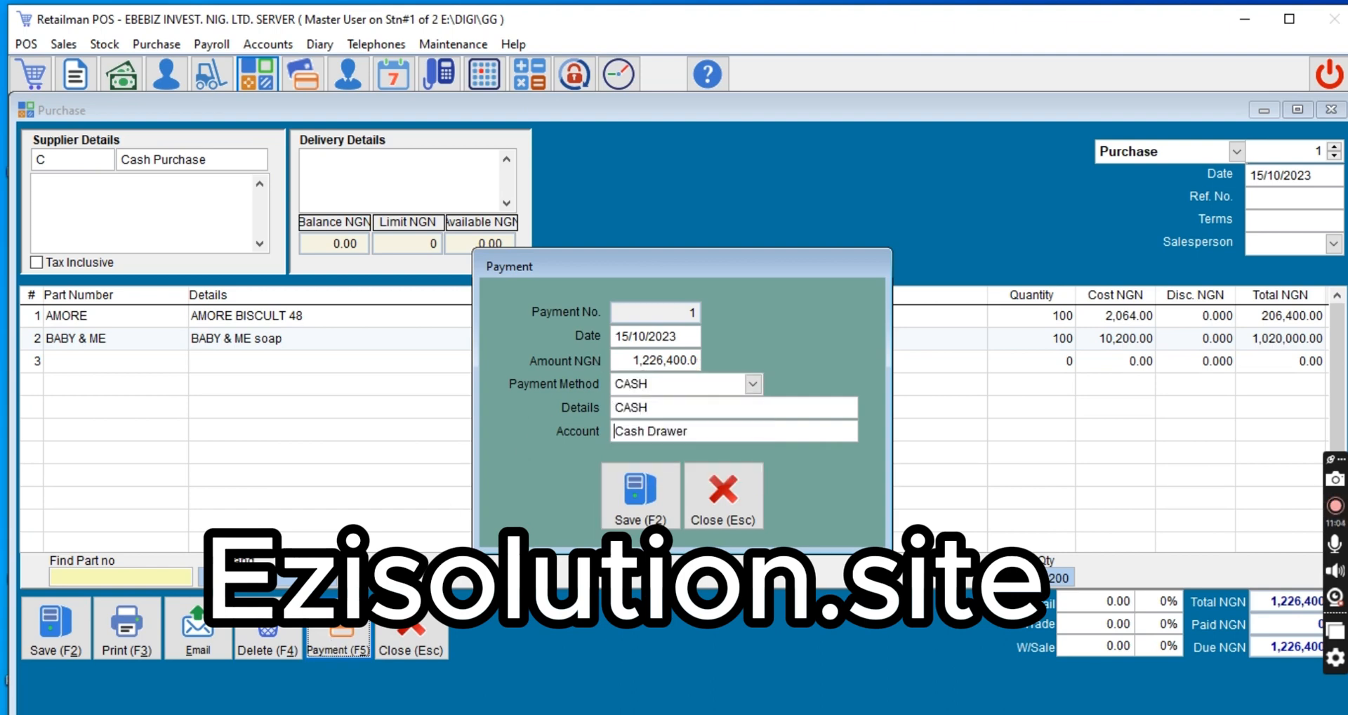
{"action": "left_click", "coordinate": [640, 492]}
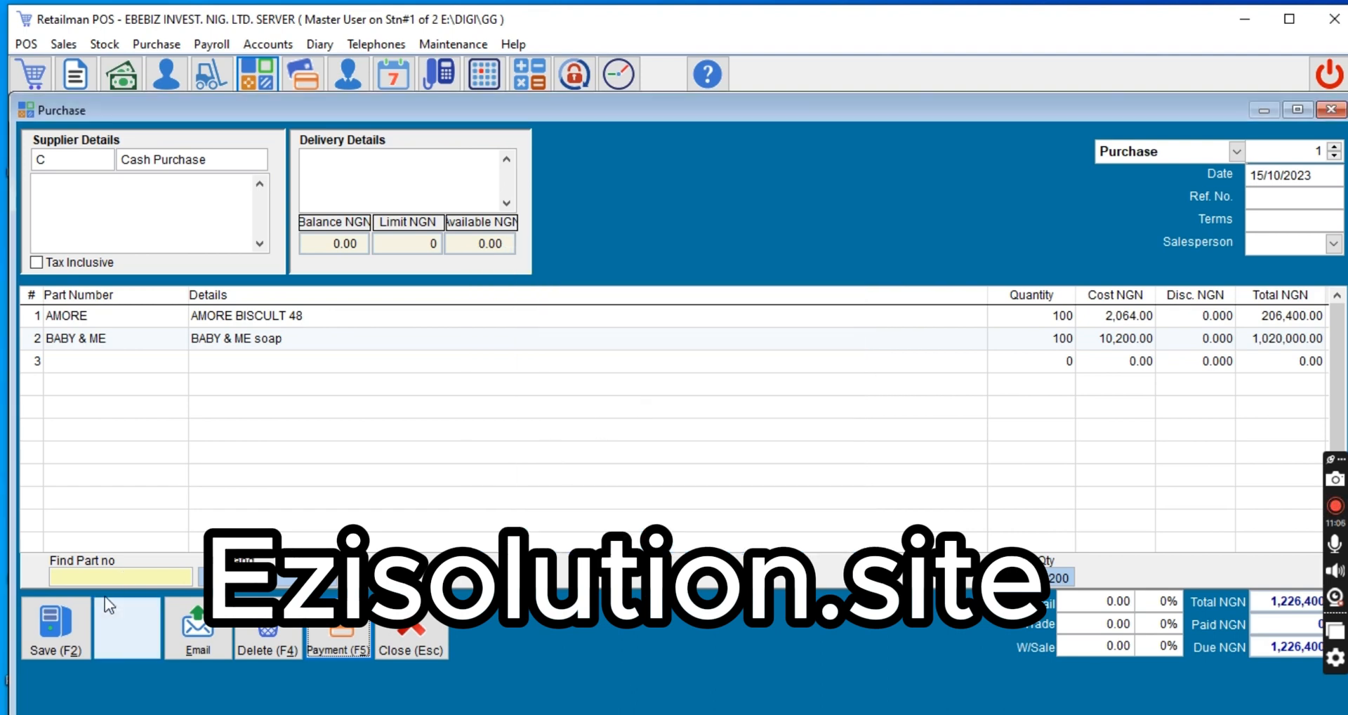
Step: Enter 001 as the purchase's reference number, save the purchase and close the purchase form
{"action": "left_click", "coordinate": [35, 631]}
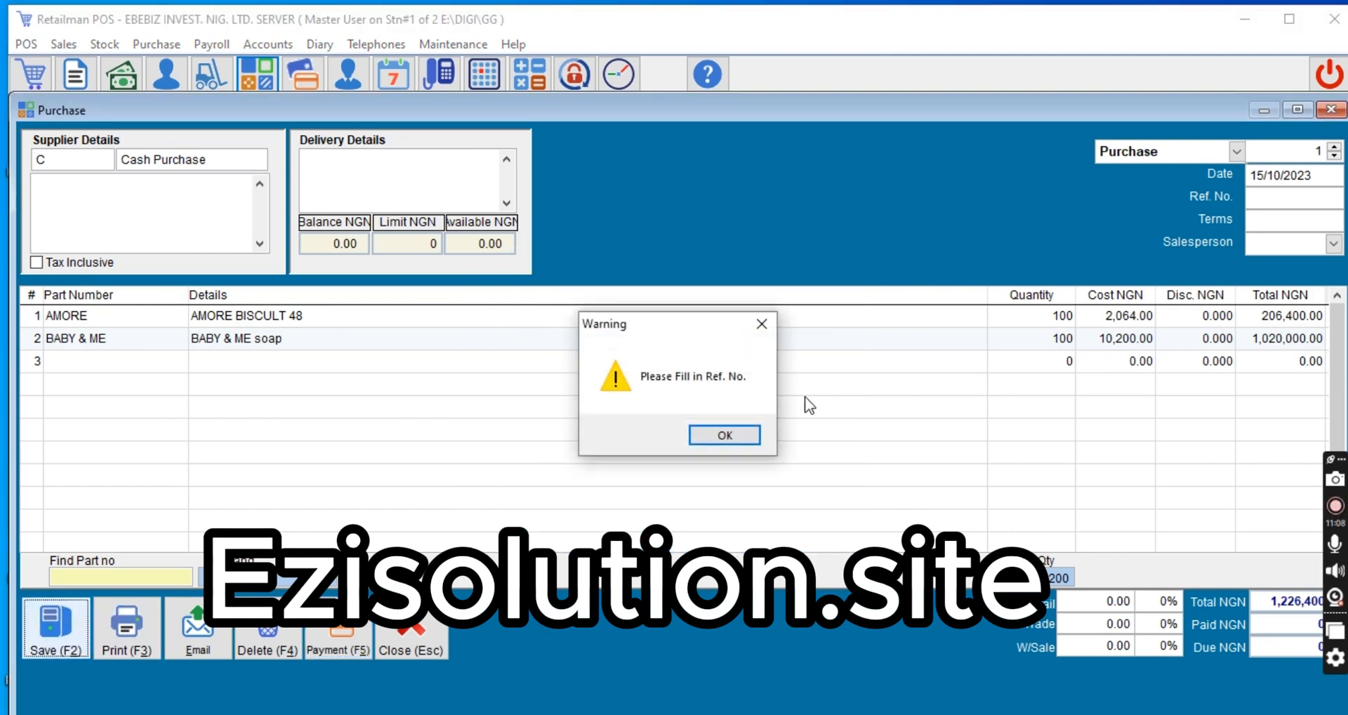
{"action": "left_click", "coordinate": [714, 437]}
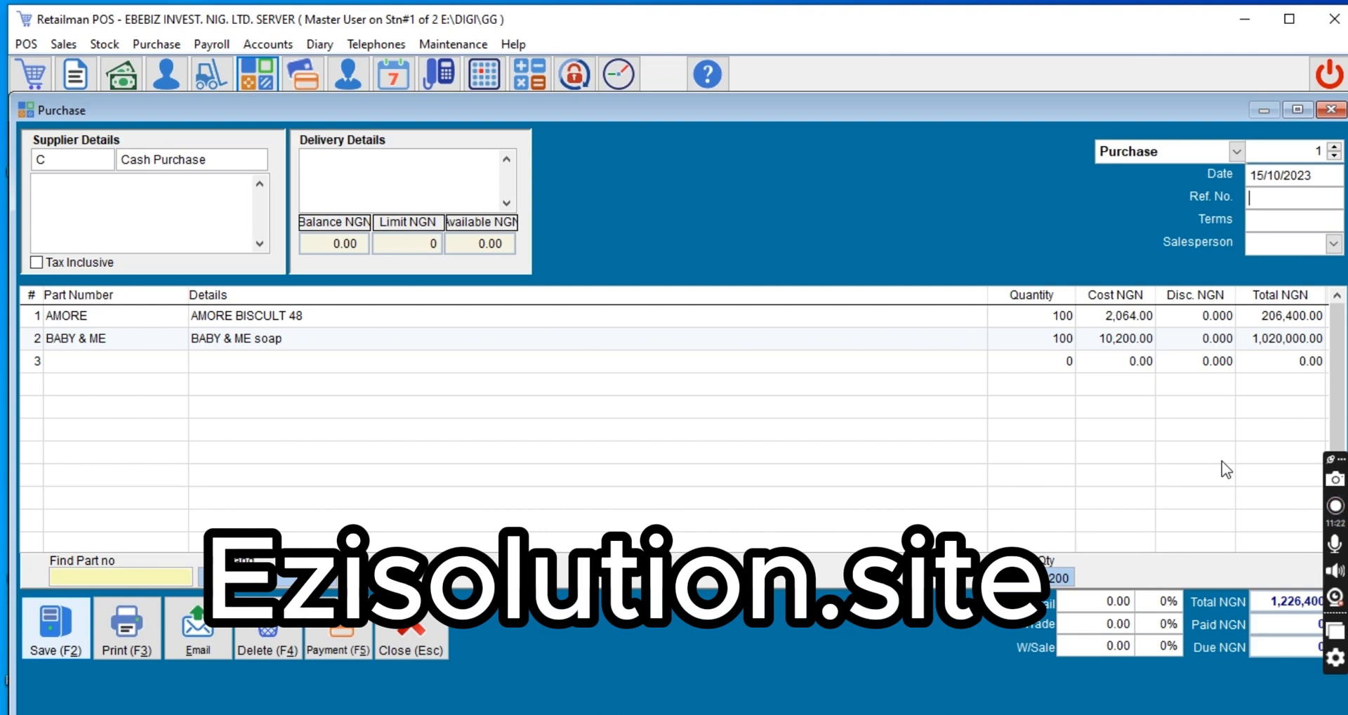
{"action": "type", "text": "001"}
{"action": "left_click", "coordinate": [51, 647]}
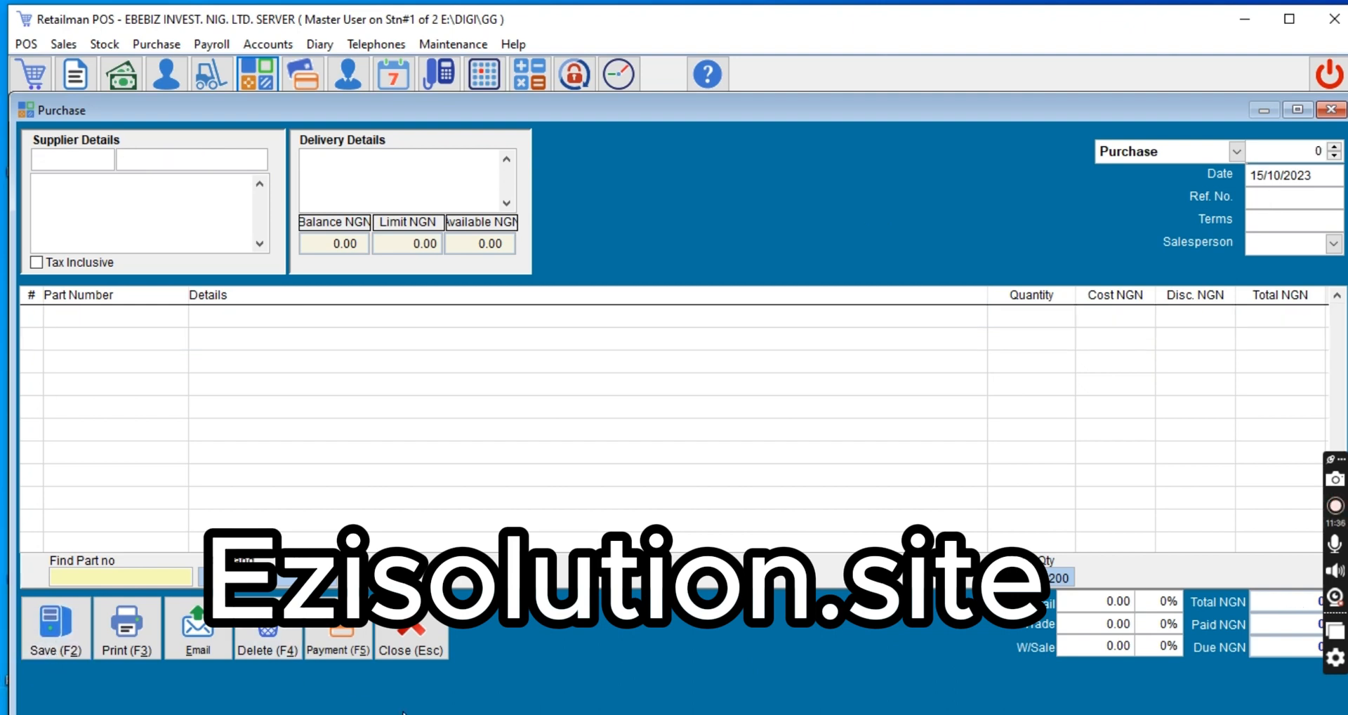
{"action": "left_click", "coordinate": [427, 617]}
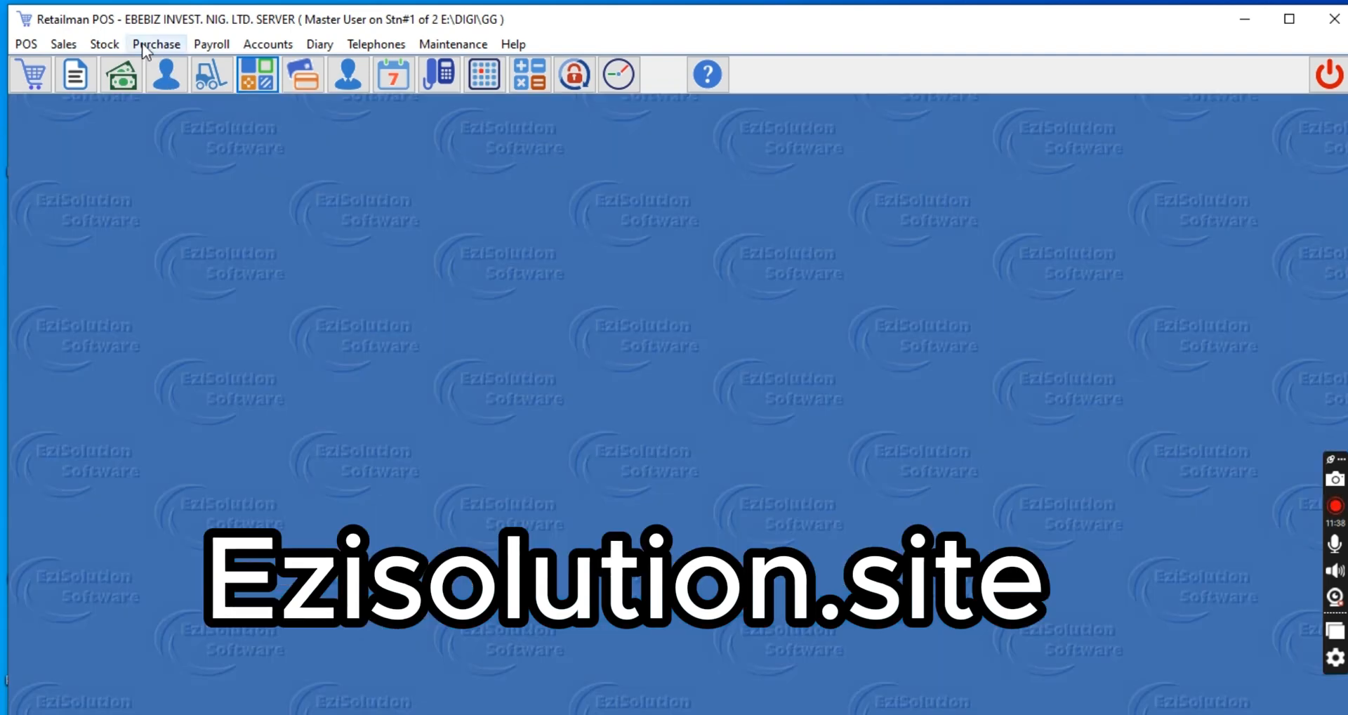
Step: Run the stock quantities report for the EBEBIZ HEAD OFFICE location
{"action": "left_click", "coordinate": [104, 43]}
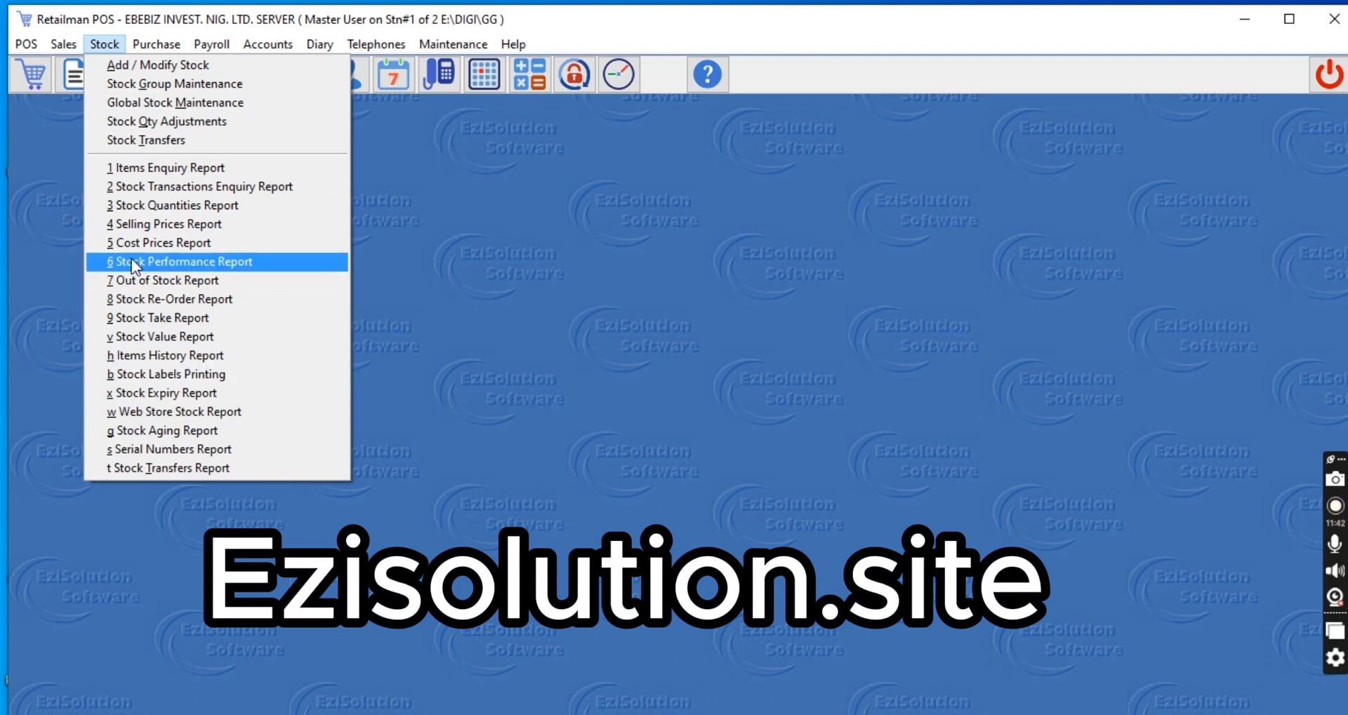
{"action": "left_click", "coordinate": [141, 205]}
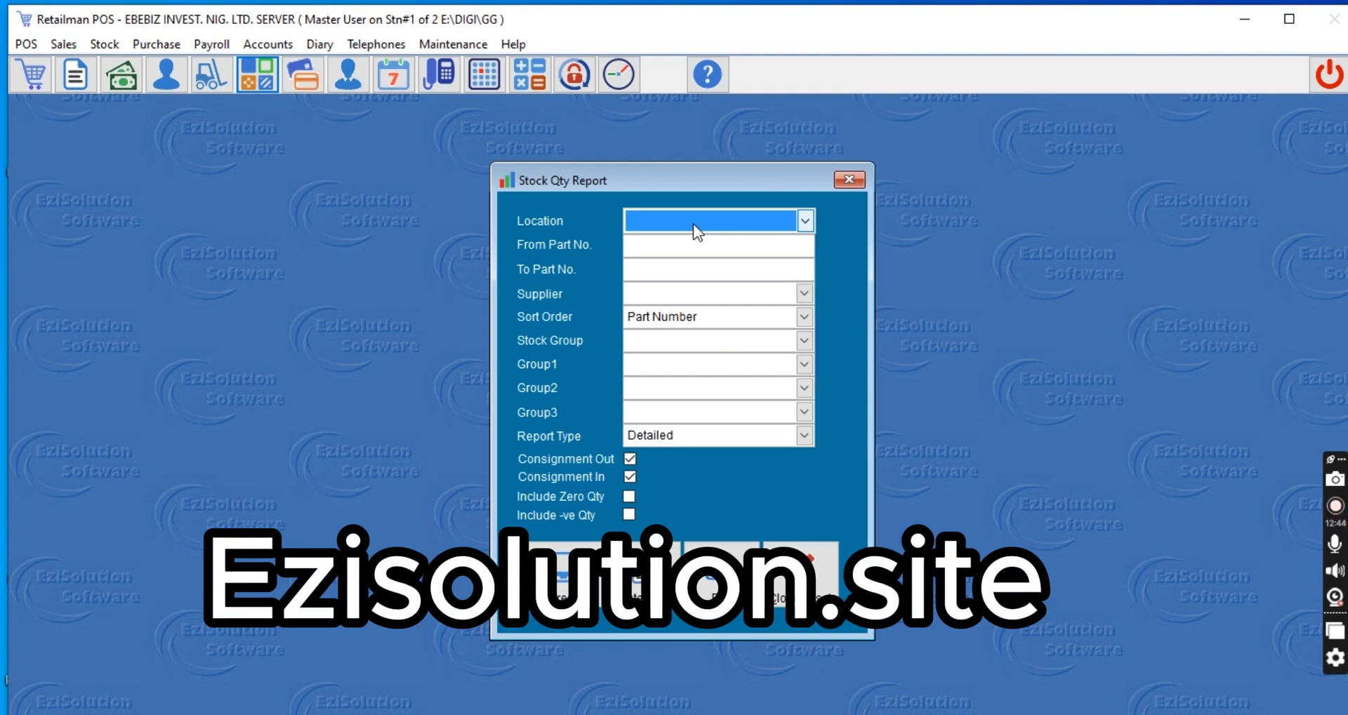
{"action": "left_click", "coordinate": [722, 221]}
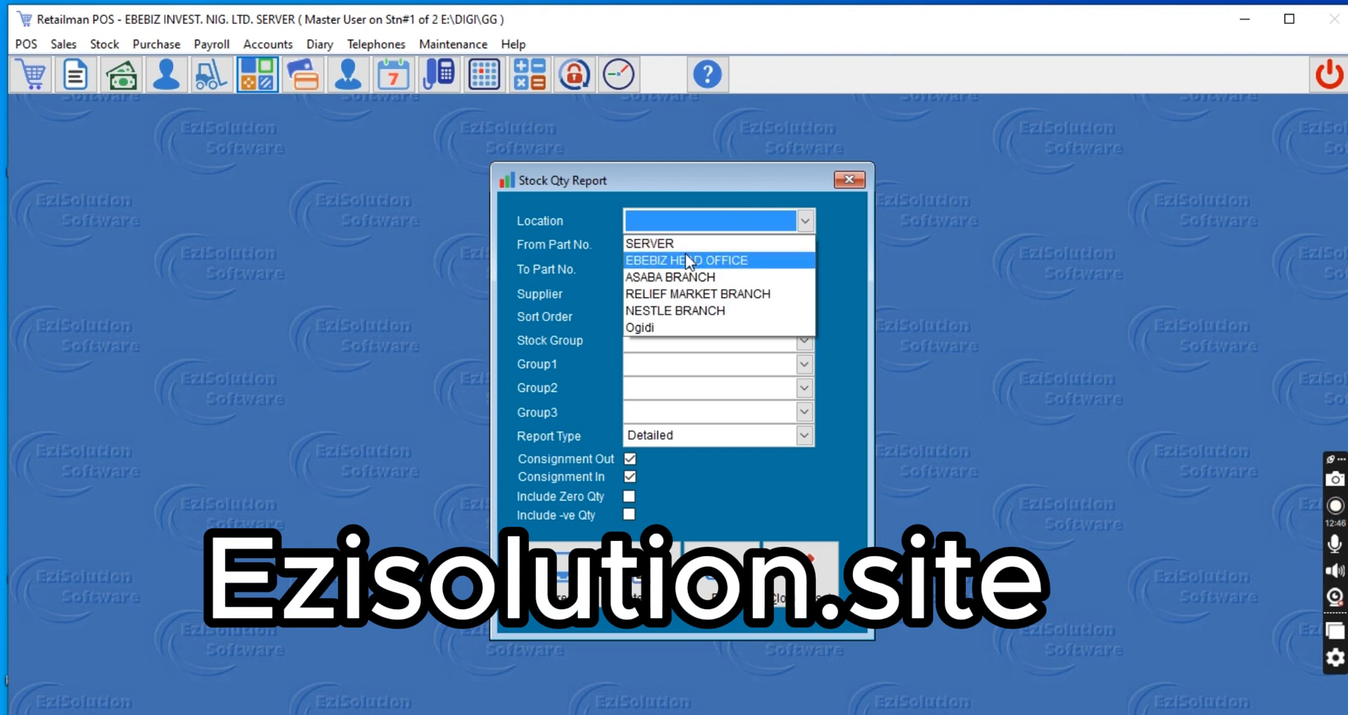
{"action": "left_click", "coordinate": [686, 248]}
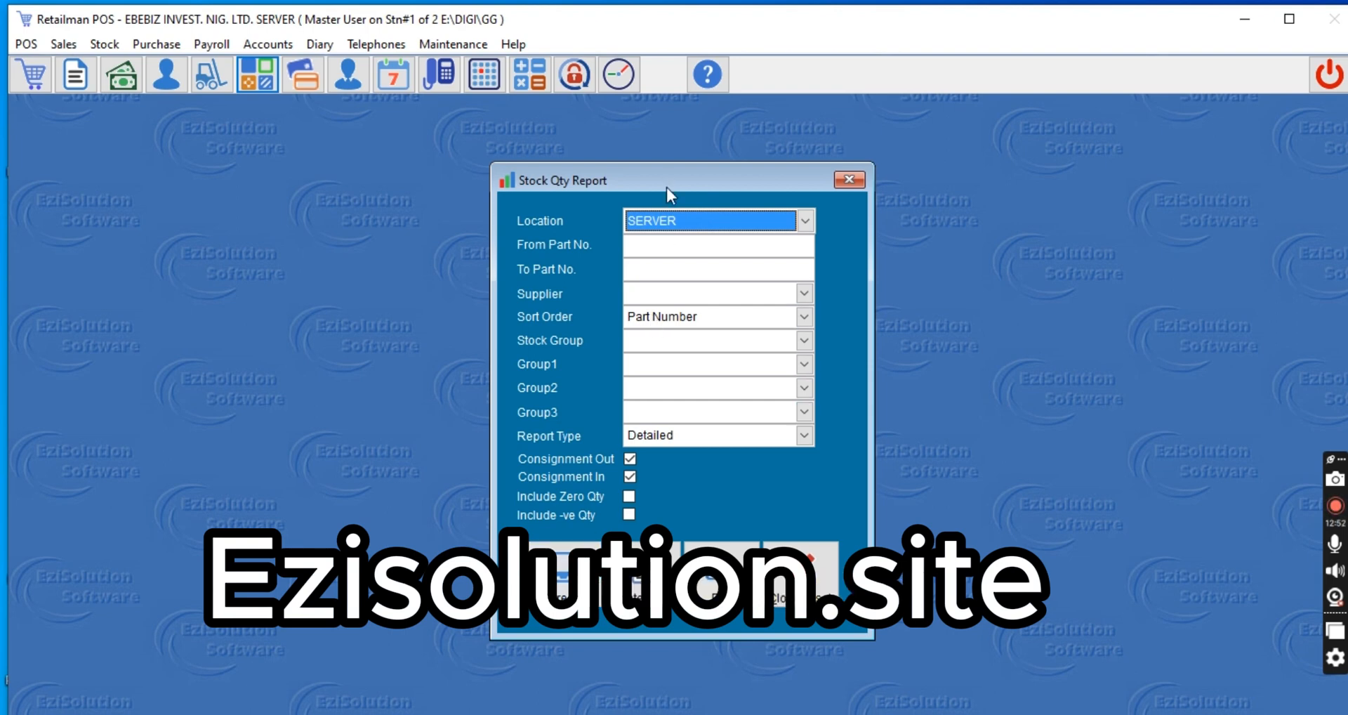
{"action": "left_click", "coordinate": [658, 221]}
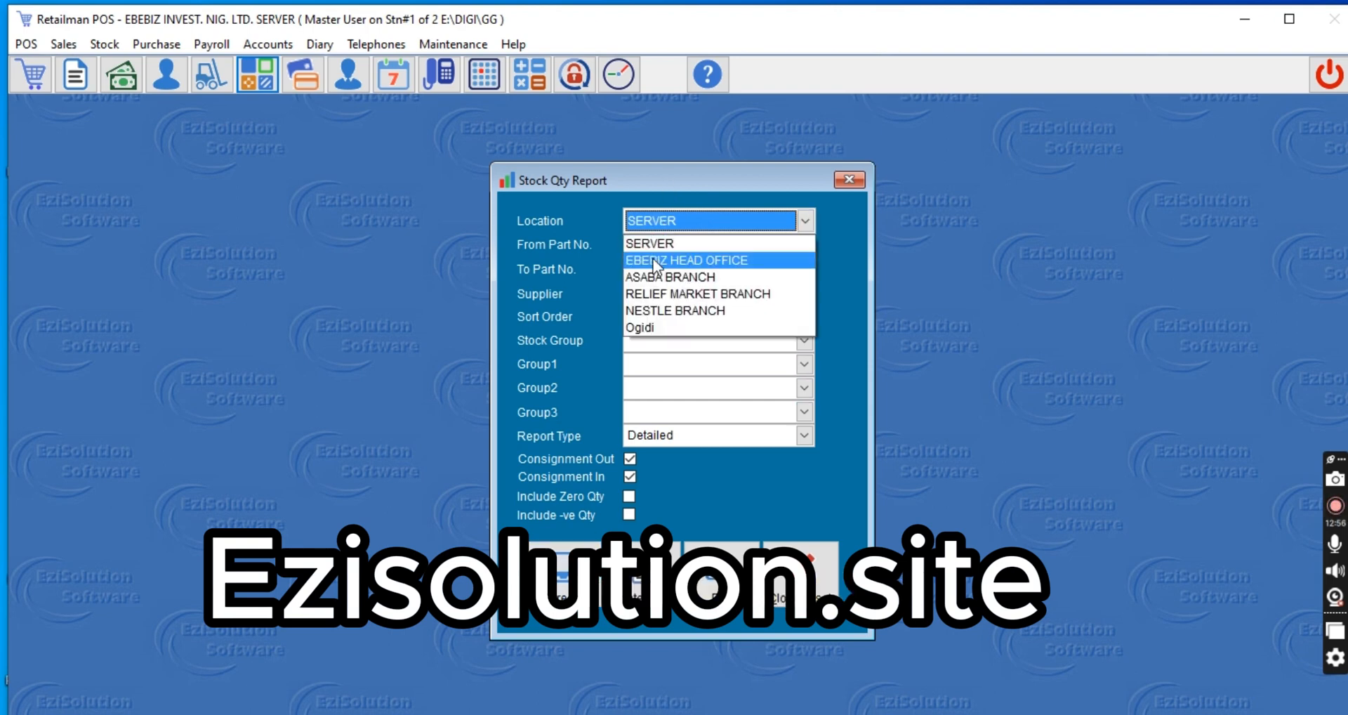
{"action": "left_click", "coordinate": [653, 259]}
{"action": "left_click", "coordinate": [565, 551]}
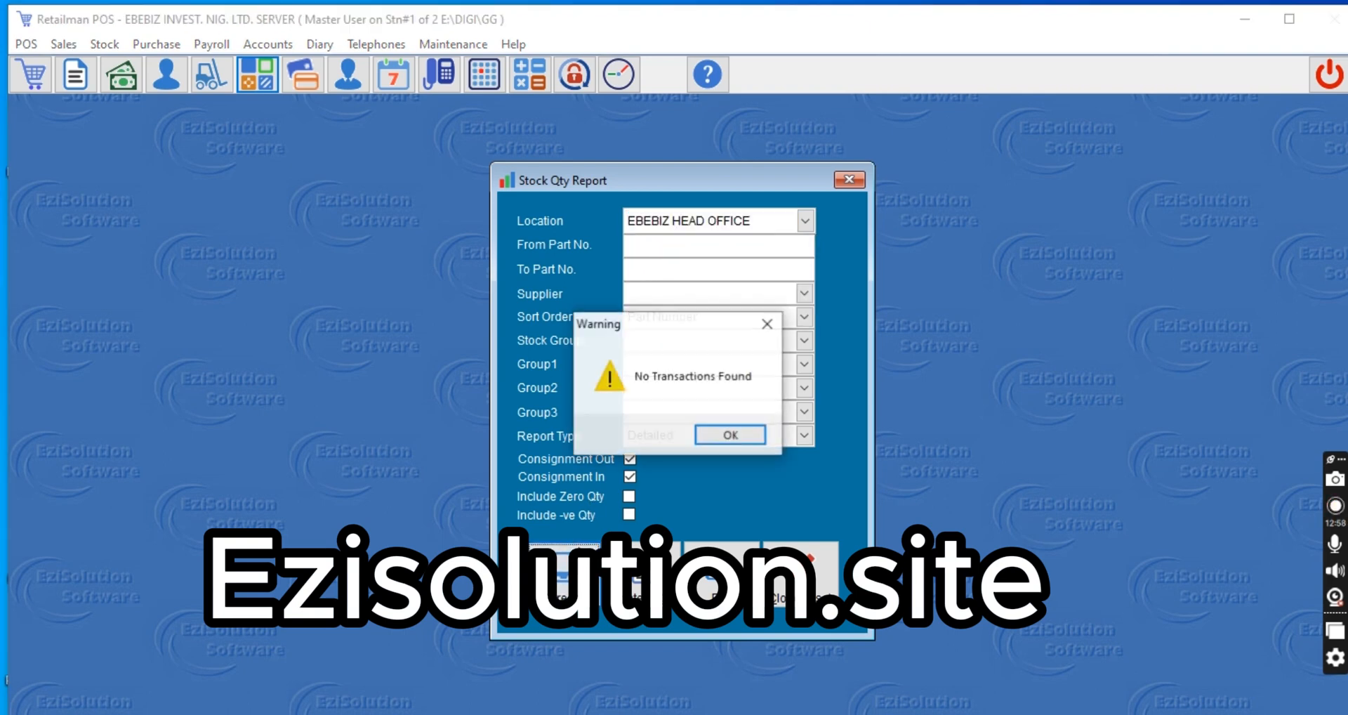
{"action": "left_click", "coordinate": [731, 435]}
Step: Run the stock quantities report for the ASABA BRANCH location
{"action": "left_click", "coordinate": [705, 228]}
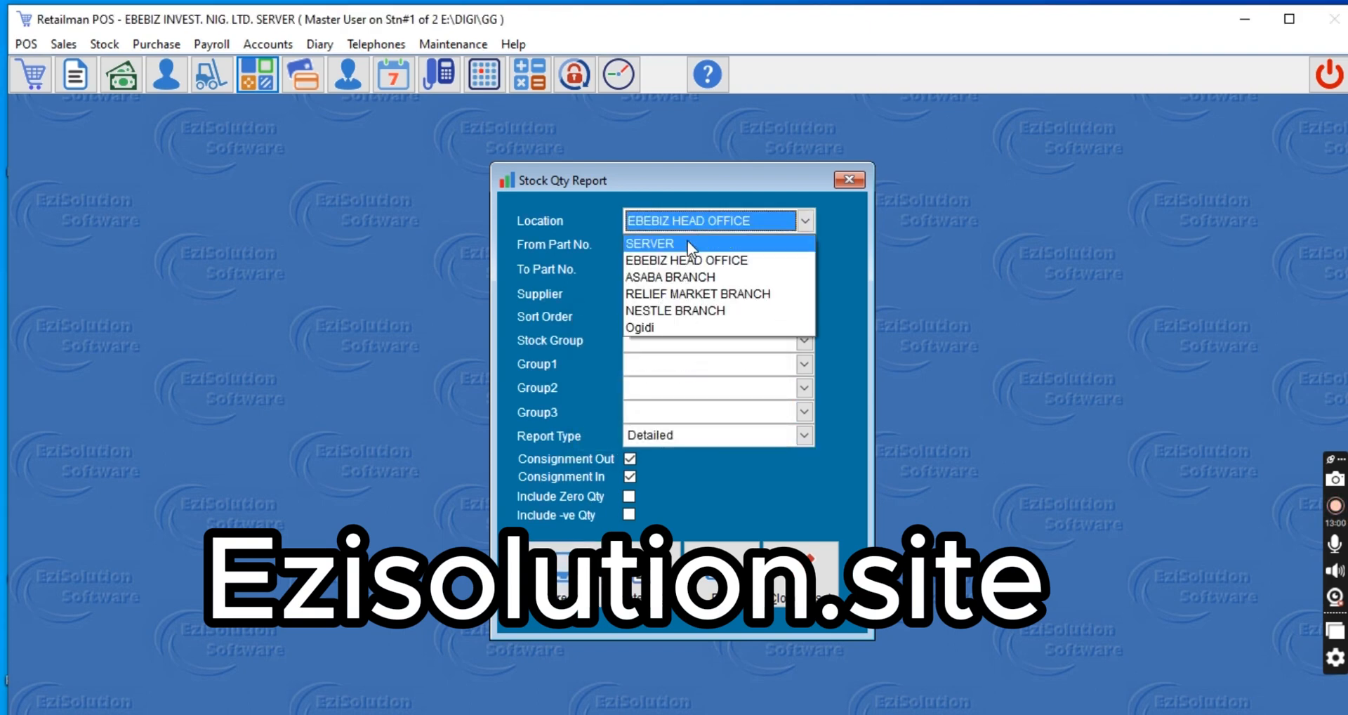
{"action": "left_click", "coordinate": [677, 278]}
{"action": "left_click", "coordinate": [565, 551]}
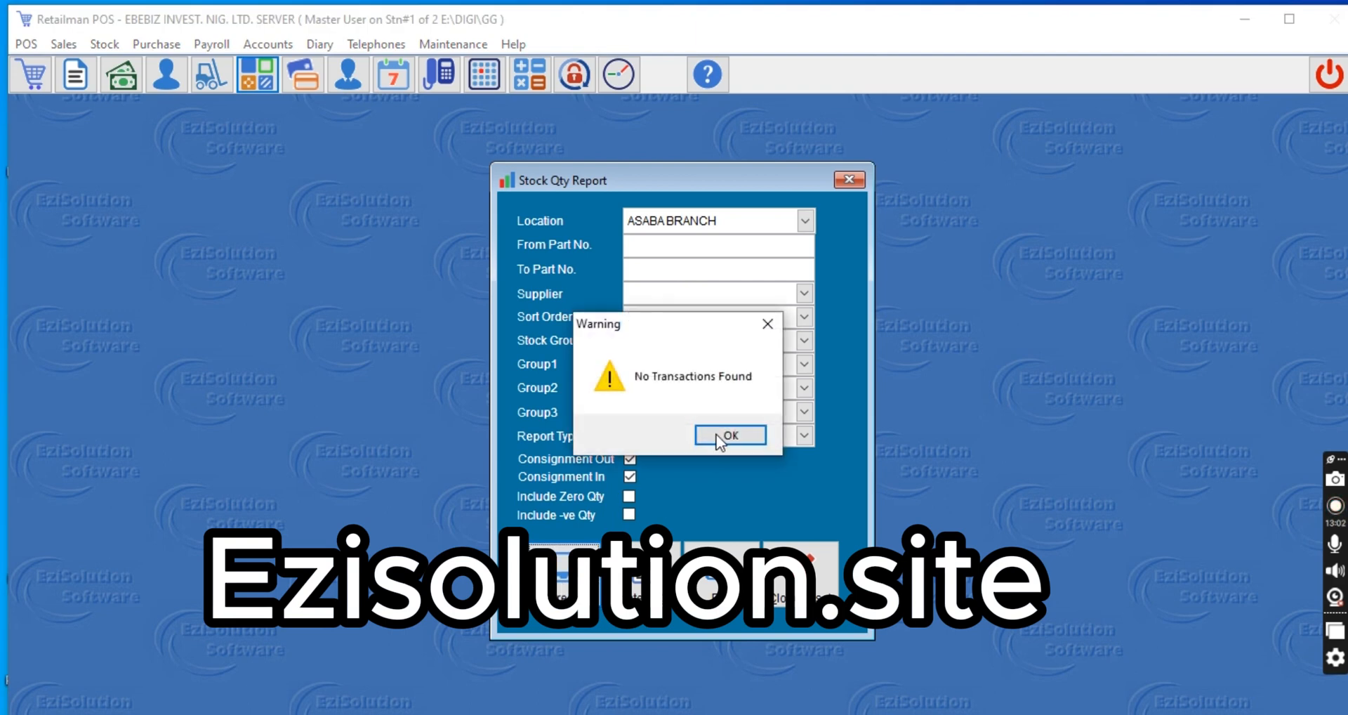
{"action": "left_click", "coordinate": [731, 435]}
Step: Preview the stock quantities report for the SERVER location in a maximized window, check the purchased items and close it
{"action": "left_click", "coordinate": [805, 220]}
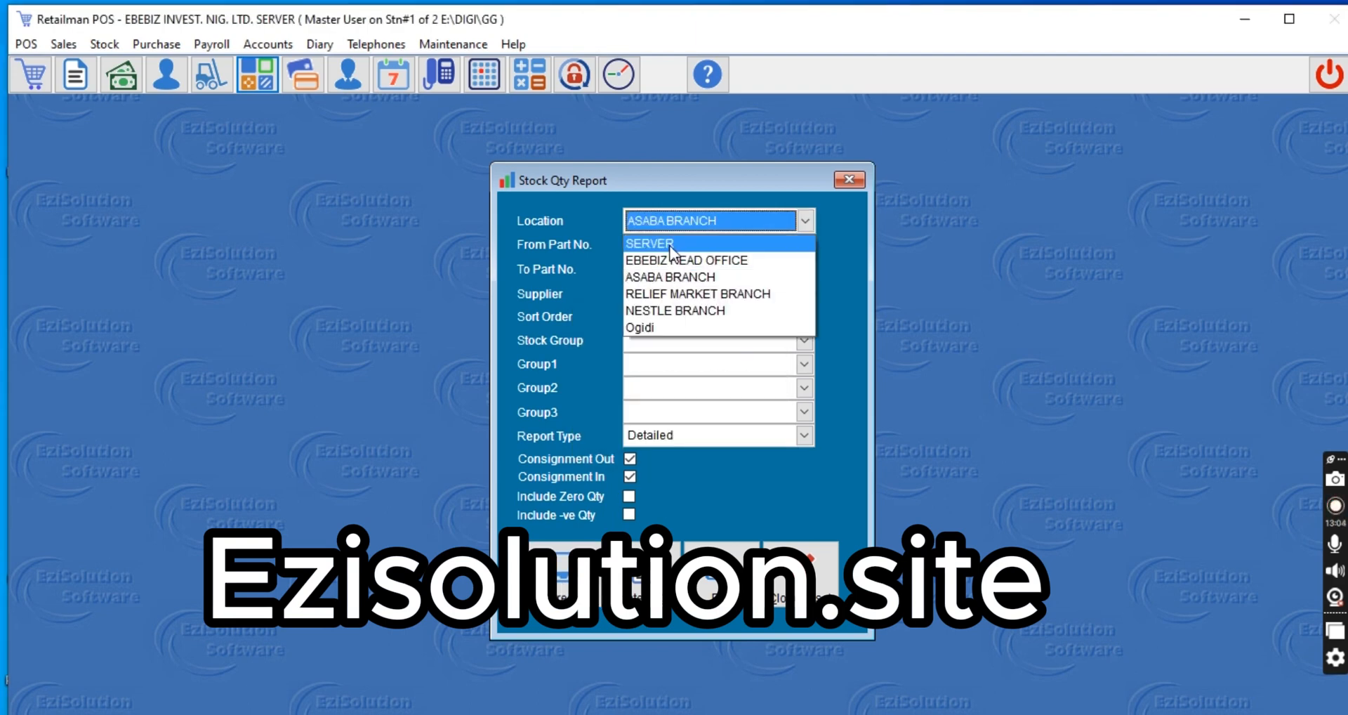
{"action": "left_click", "coordinate": [672, 239]}
{"action": "left_click", "coordinate": [565, 551]}
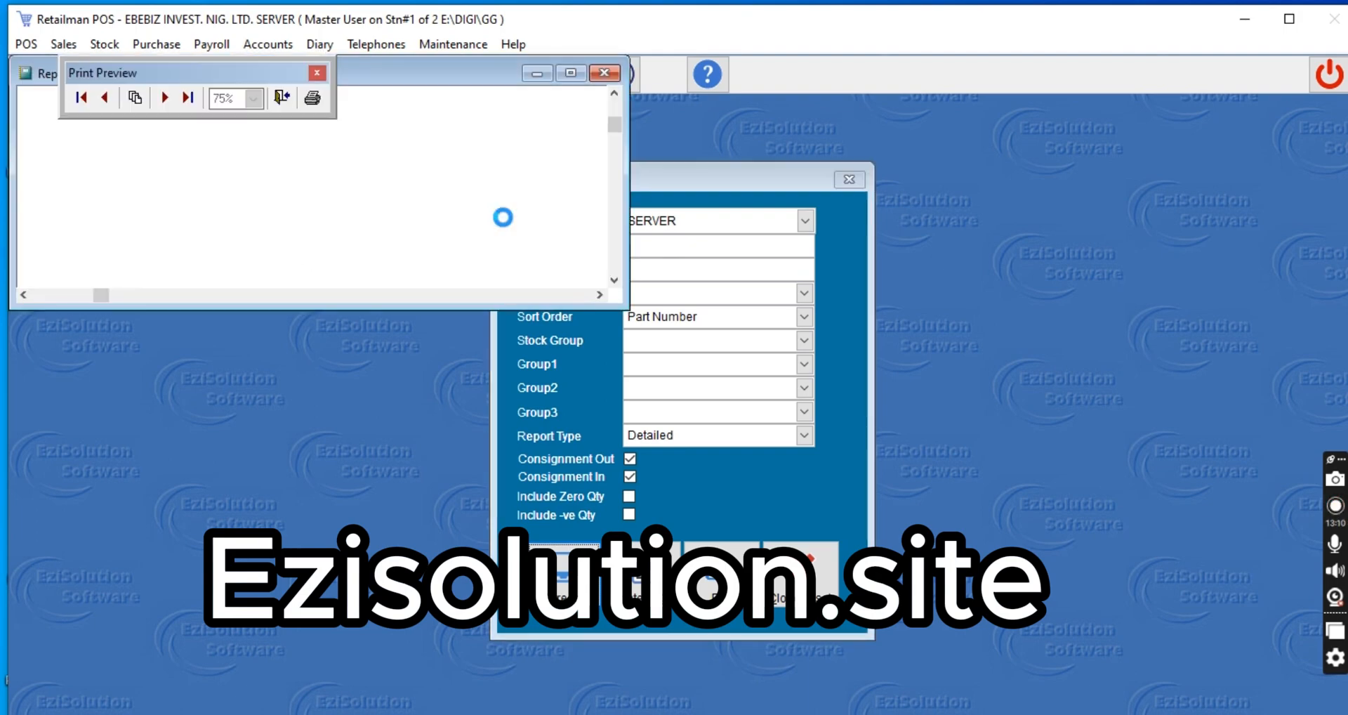
{"action": "left_click", "coordinate": [570, 73]}
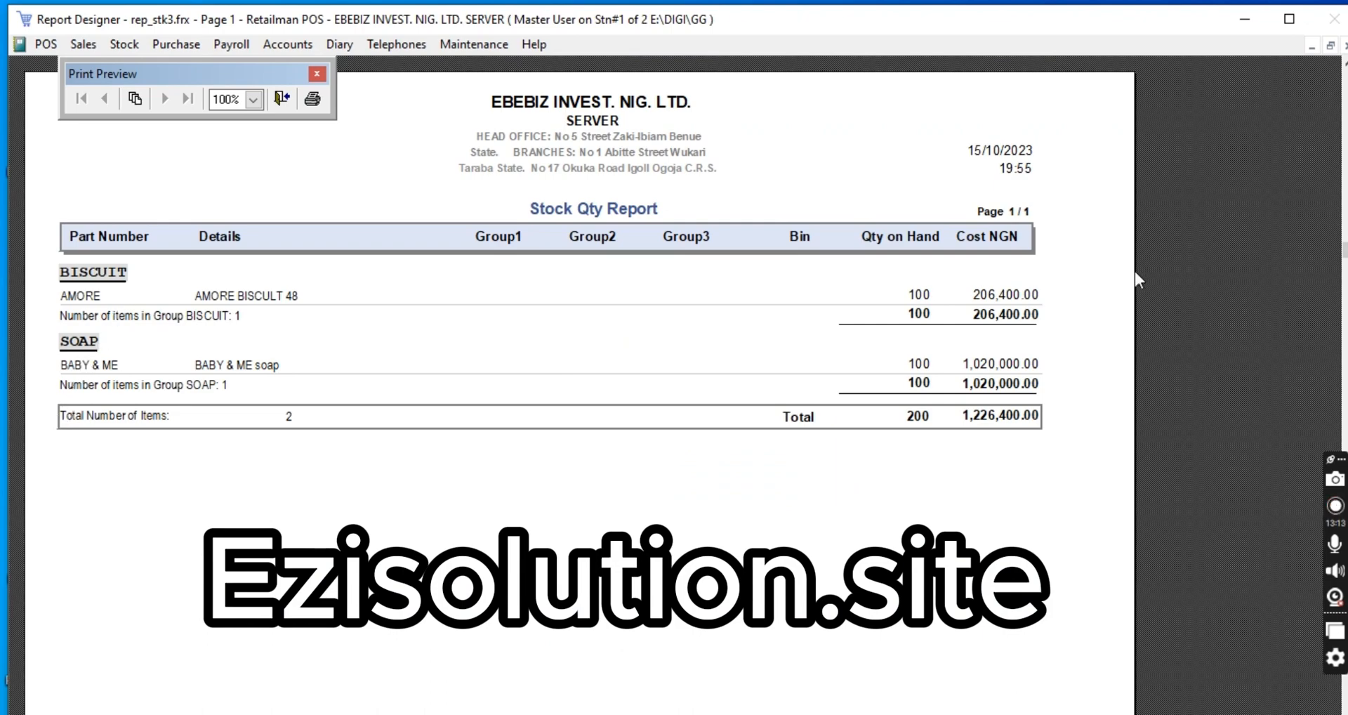
{"action": "left_click", "coordinate": [1345, 46]}
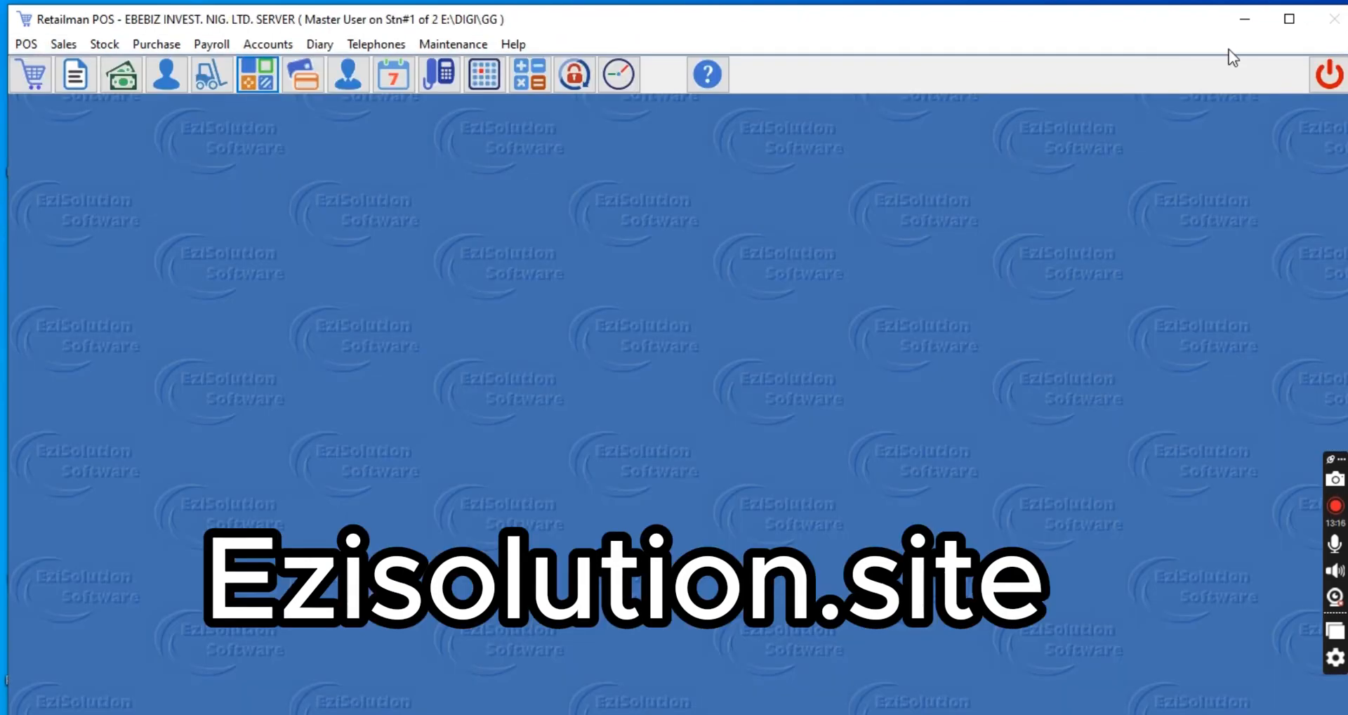
Step: Find the AMORE item in the stock file and check its quantity at each location
{"action": "left_click", "coordinate": [103, 45]}
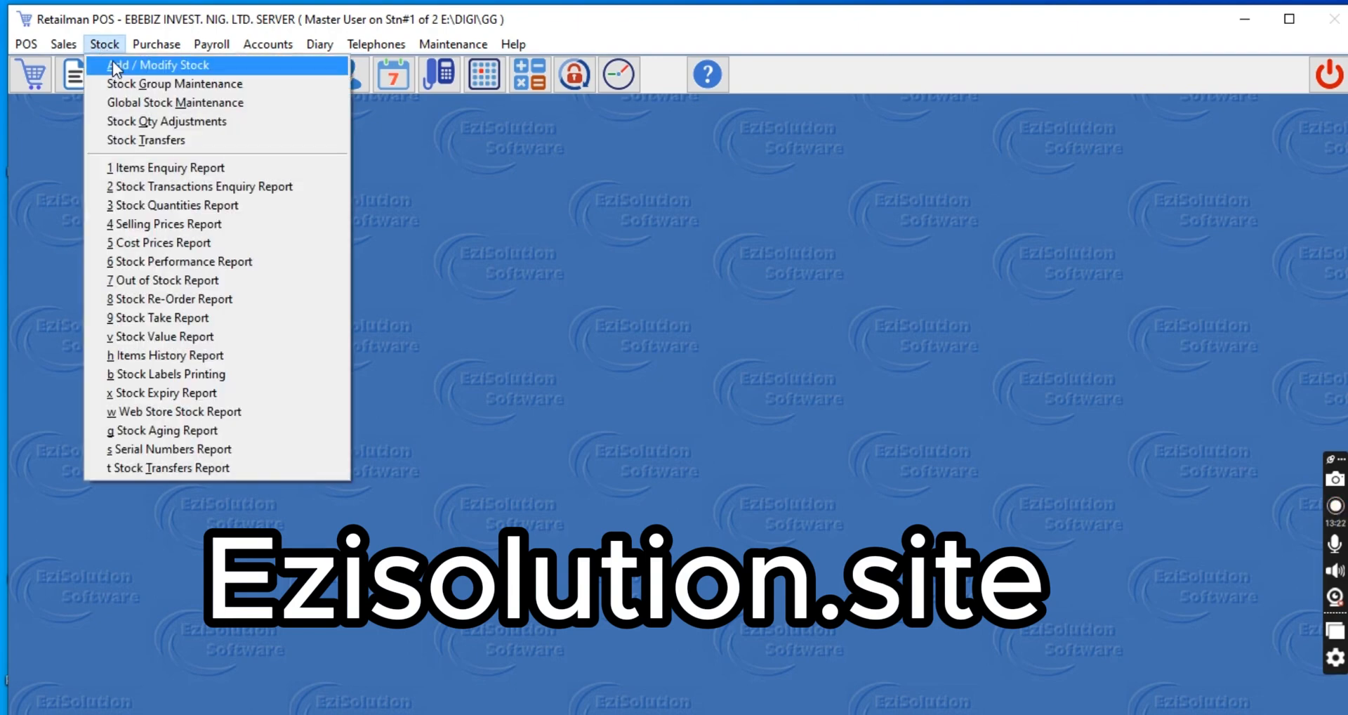
{"action": "left_click", "coordinate": [113, 63]}
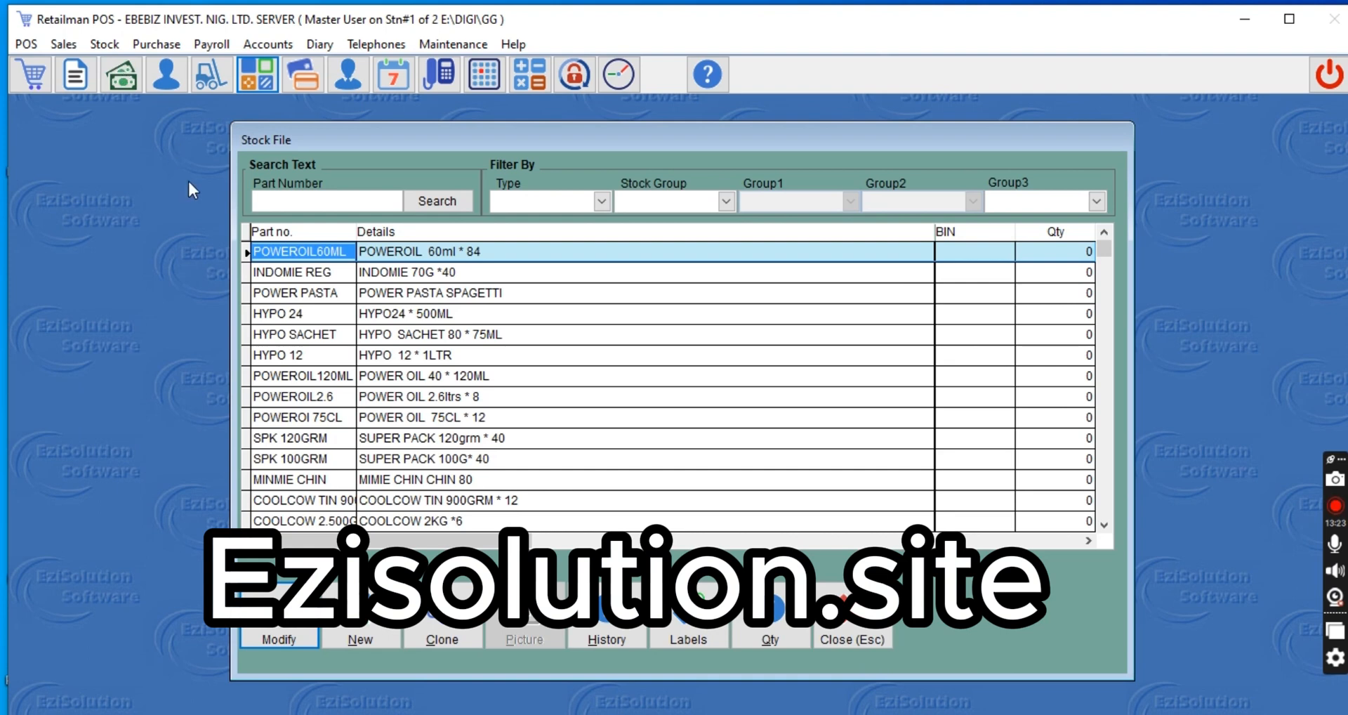
{"action": "left_click", "coordinate": [320, 202]}
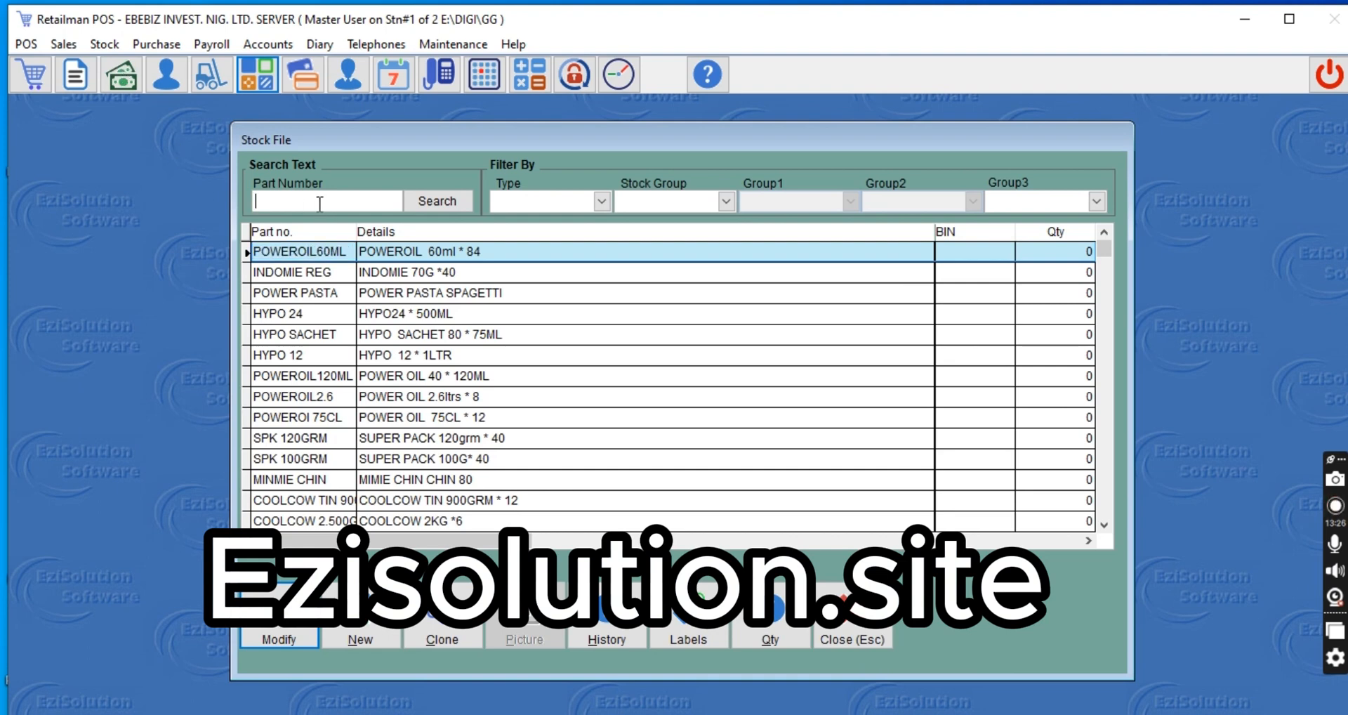
{"action": "type", "text": "AMORE"}
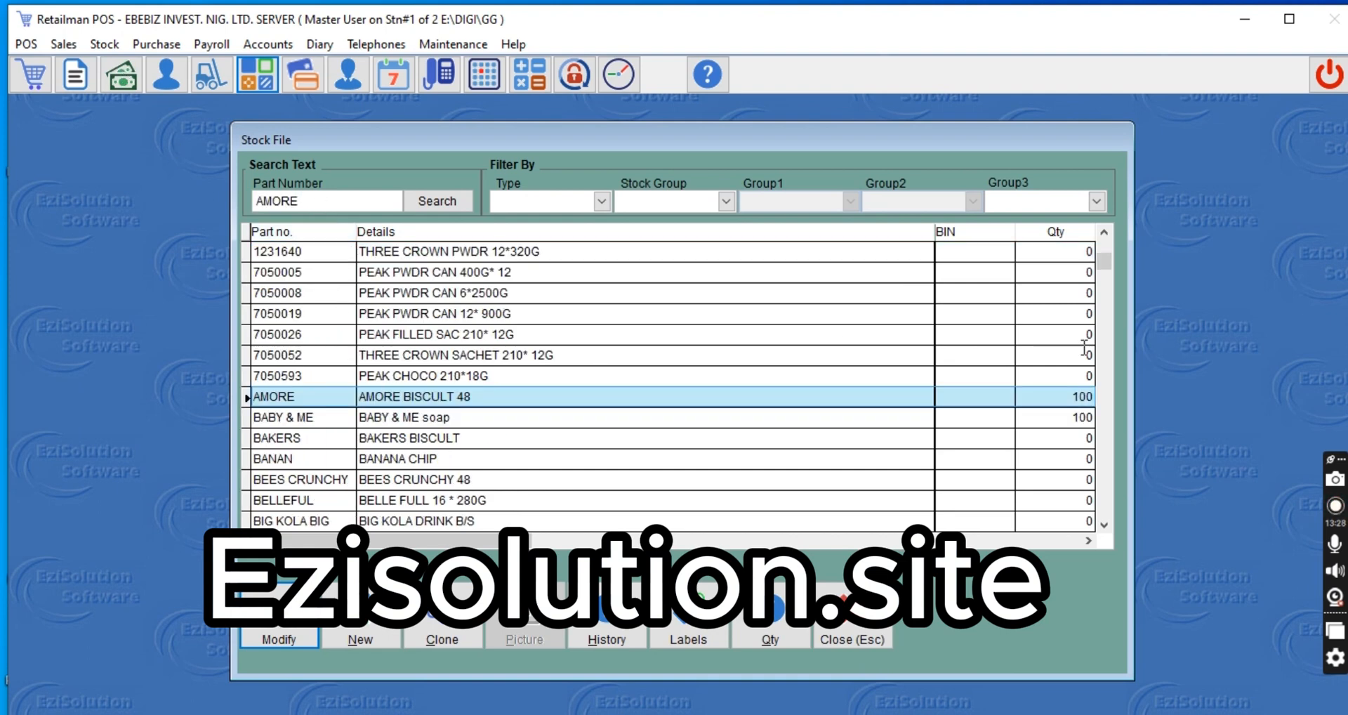
{"action": "left_click", "coordinate": [1035, 394]}
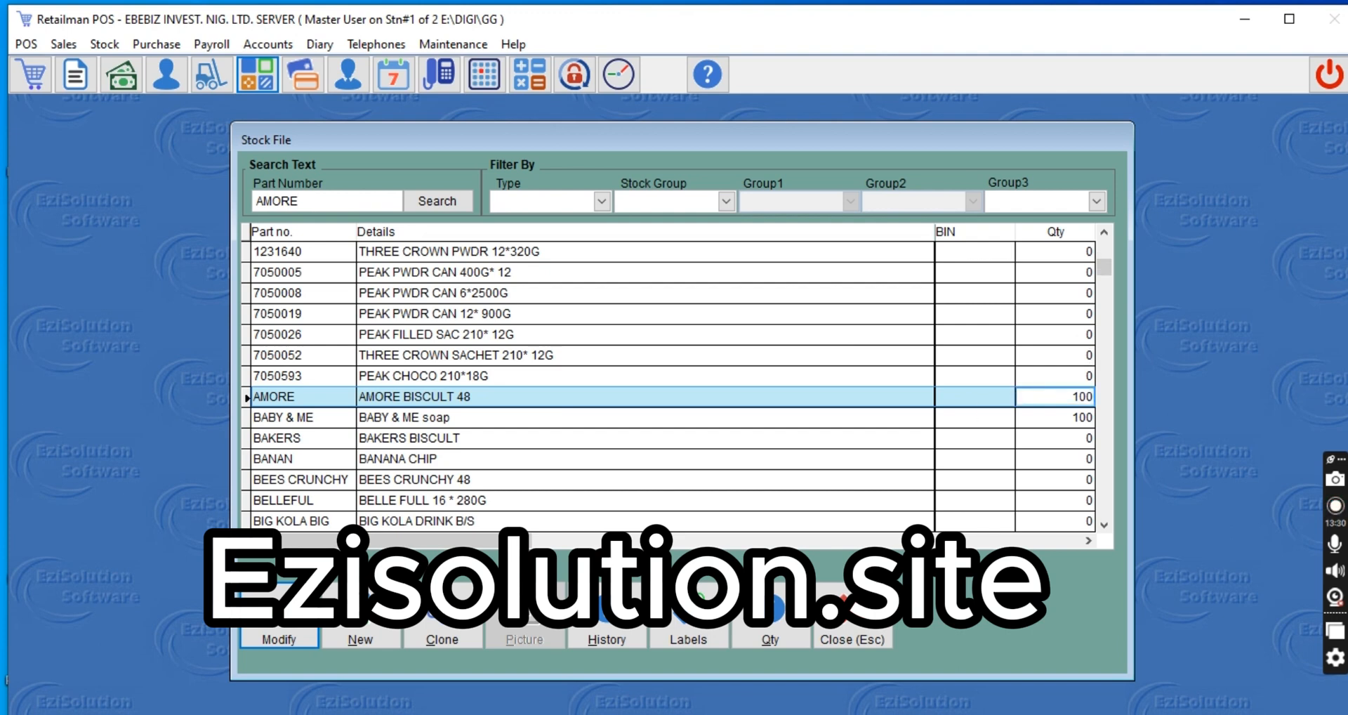
{"action": "left_click", "coordinate": [778, 613]}
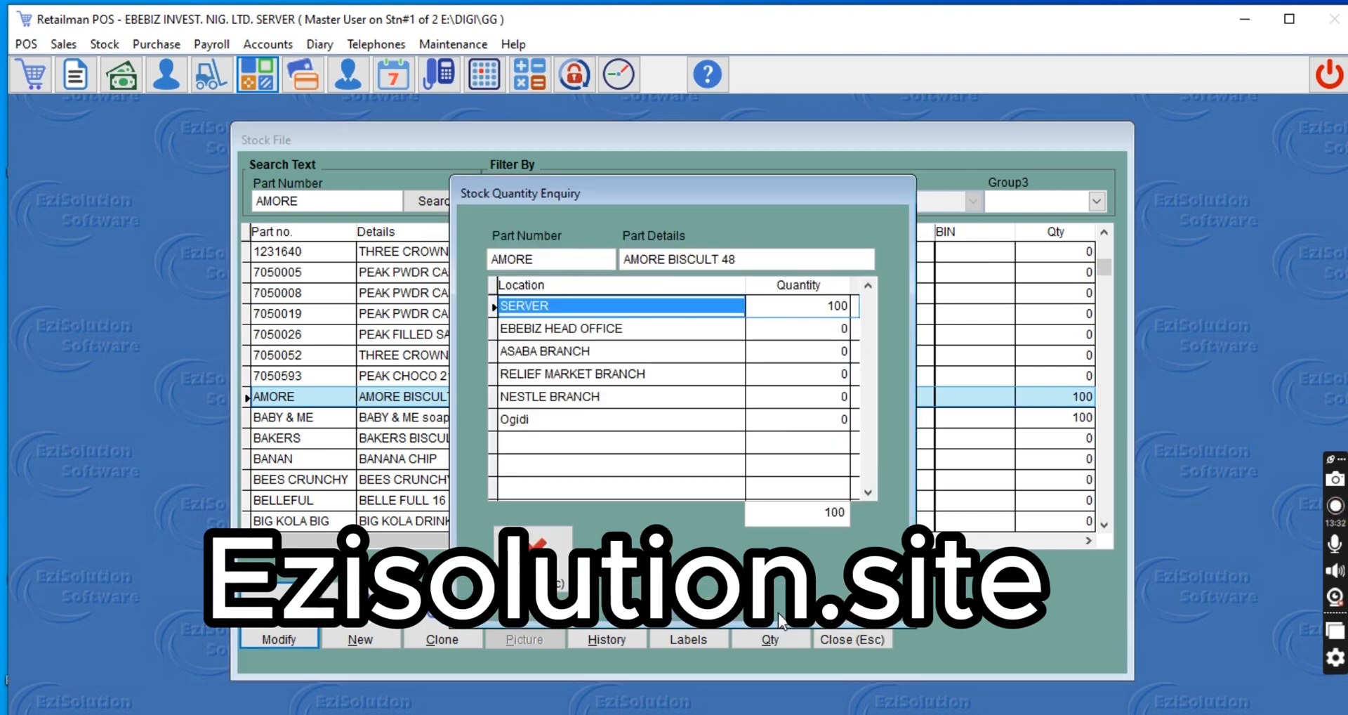
Step: Check the AMORE quantity at the SERVER location, and close the quantity enquiry and the stock file
{"action": "left_click", "coordinate": [822, 306]}
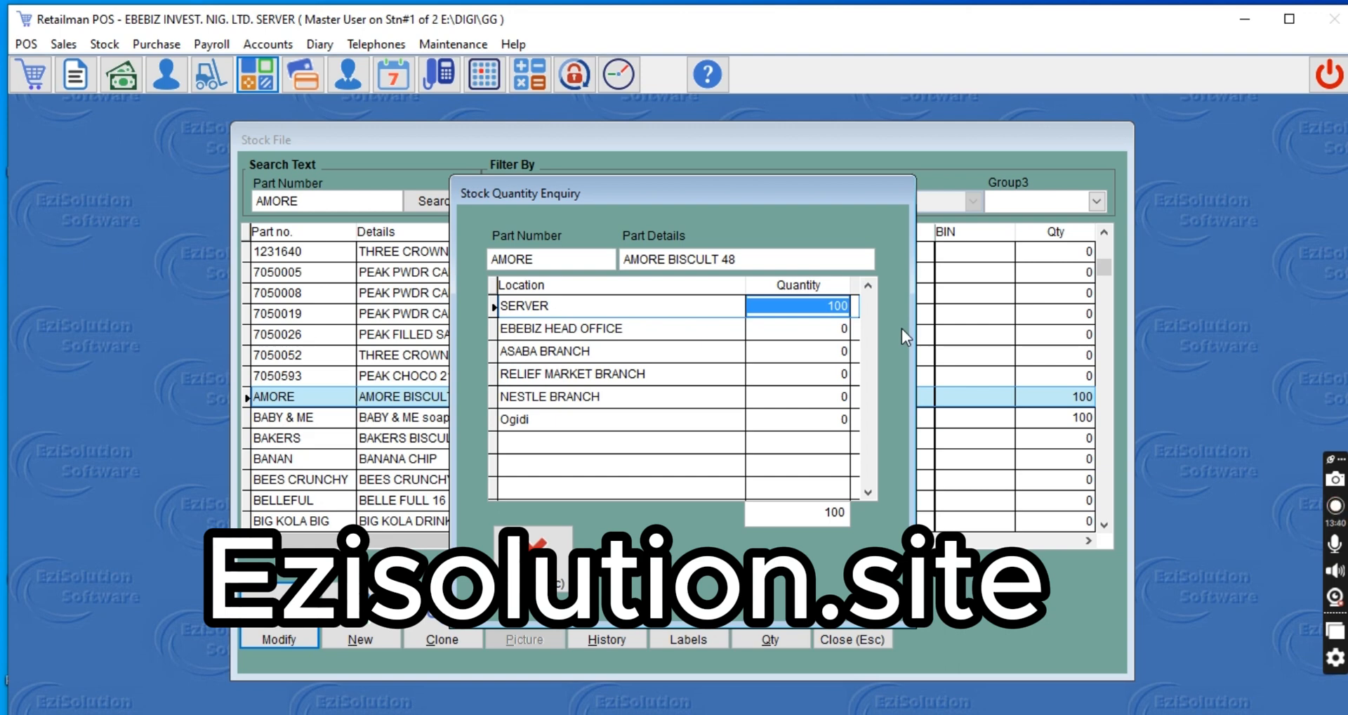
{"action": "left_click", "coordinate": [554, 550]}
{"action": "left_click", "coordinate": [852, 636]}
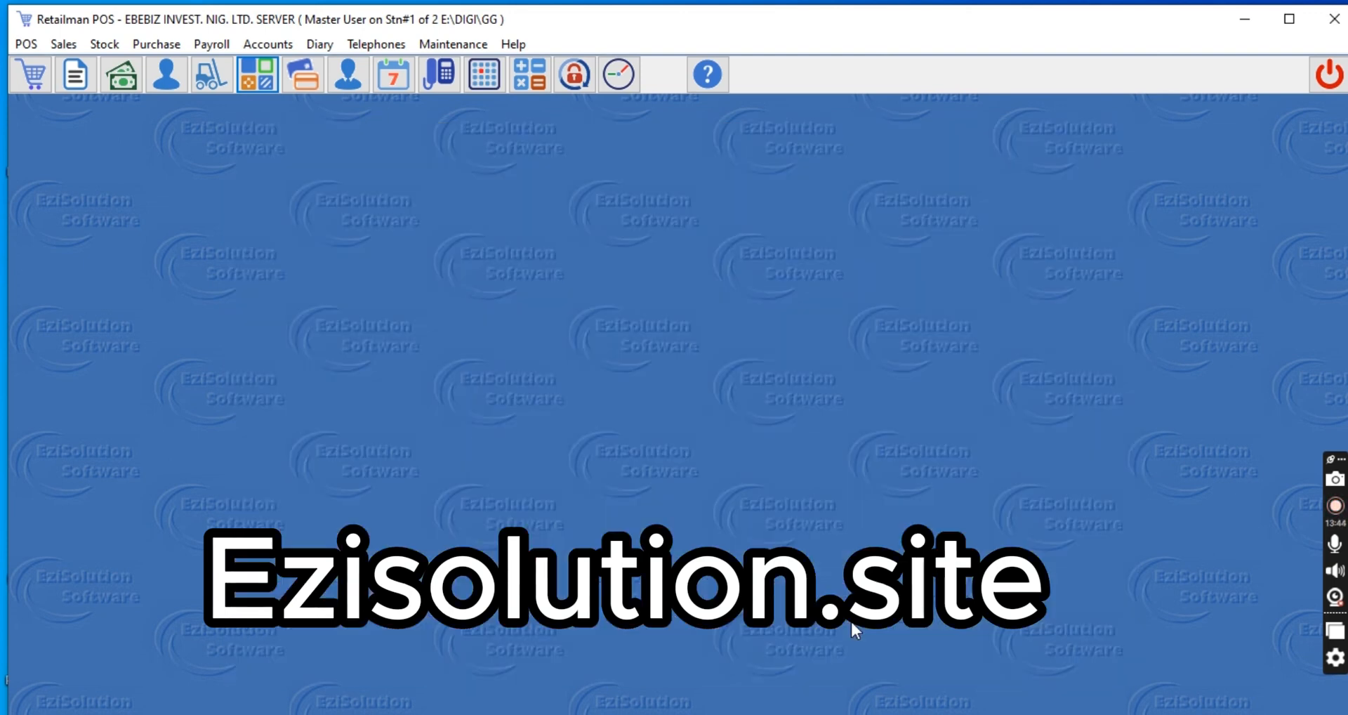
Step: Start a stock transfer that sends stock to EBEBIZ HEAD OFFICE, leaving the reference number empty
{"action": "left_click", "coordinate": [103, 46]}
{"action": "left_click", "coordinate": [150, 141]}
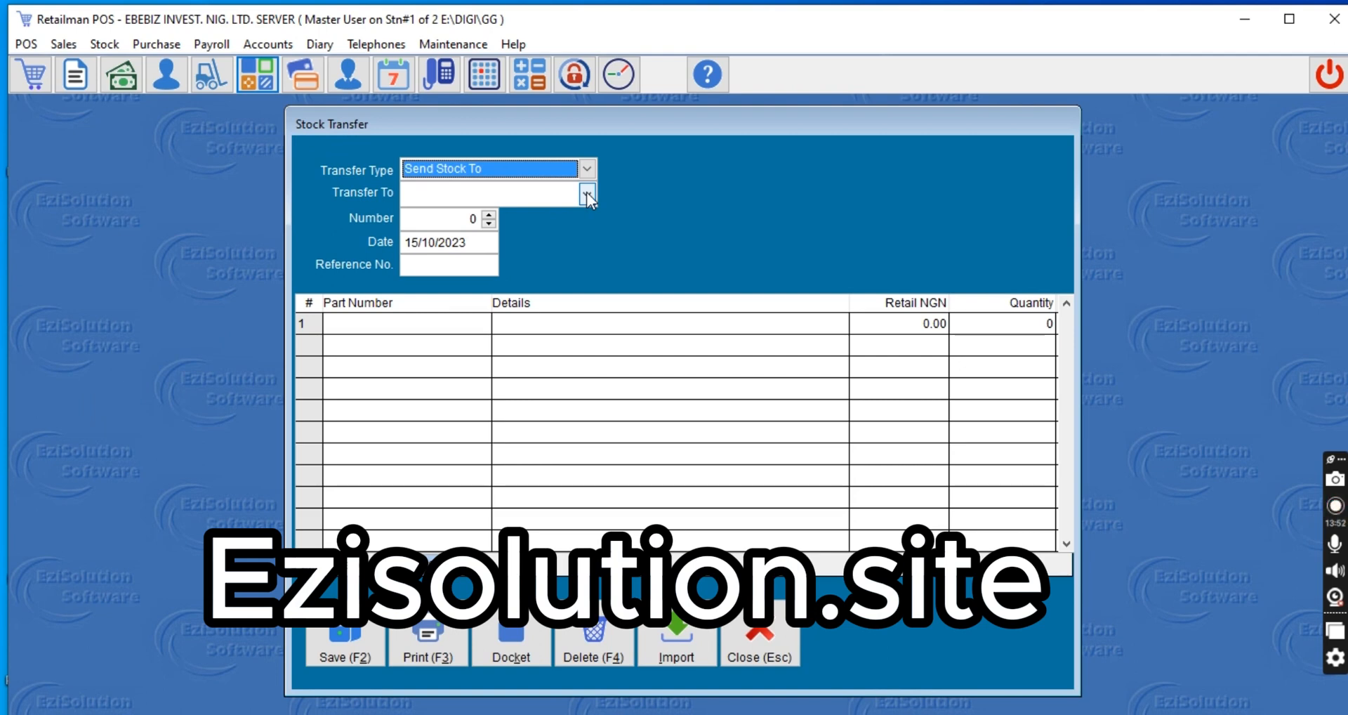
{"action": "left_click", "coordinate": [587, 194]}
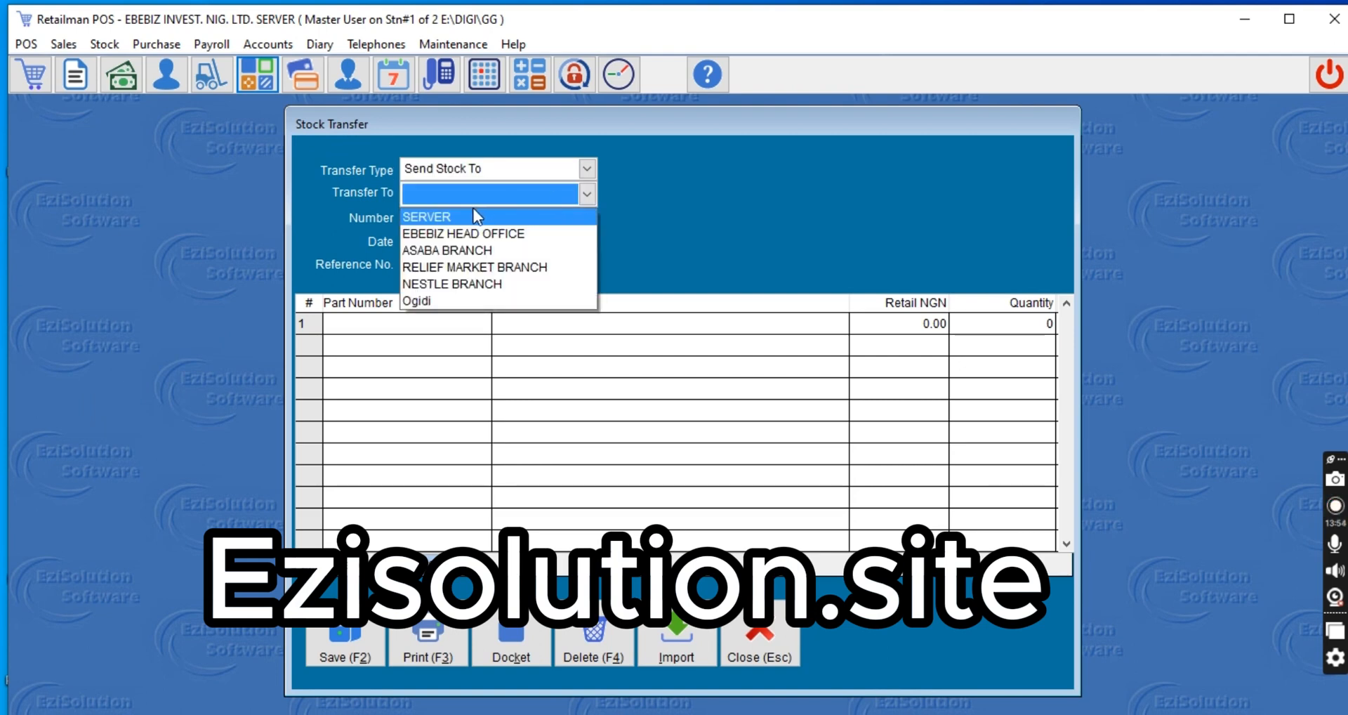
{"action": "left_click", "coordinate": [469, 229]}
{"action": "key", "text": "Return"}
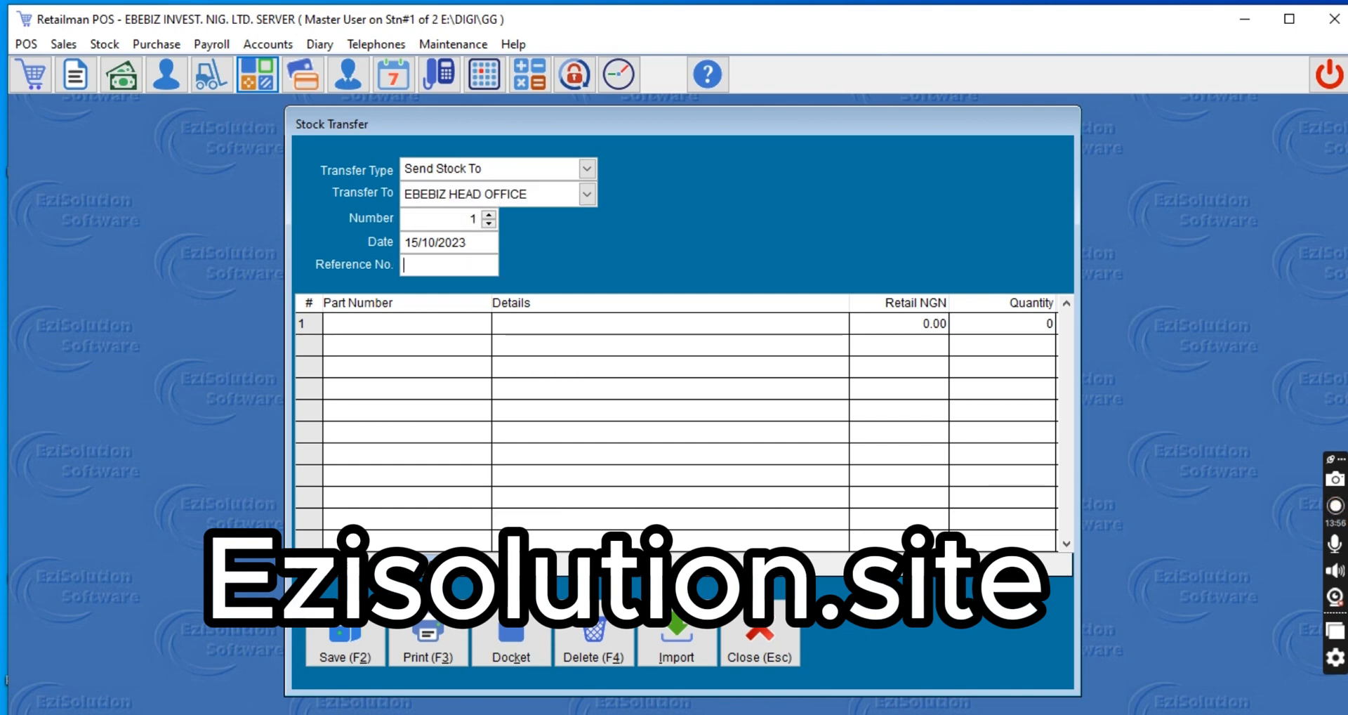
{"action": "key", "text": "Return"}
Step: Add the AMORE item to the stock transfer with a quantity of 20
{"action": "type", "text": "AMORE"}
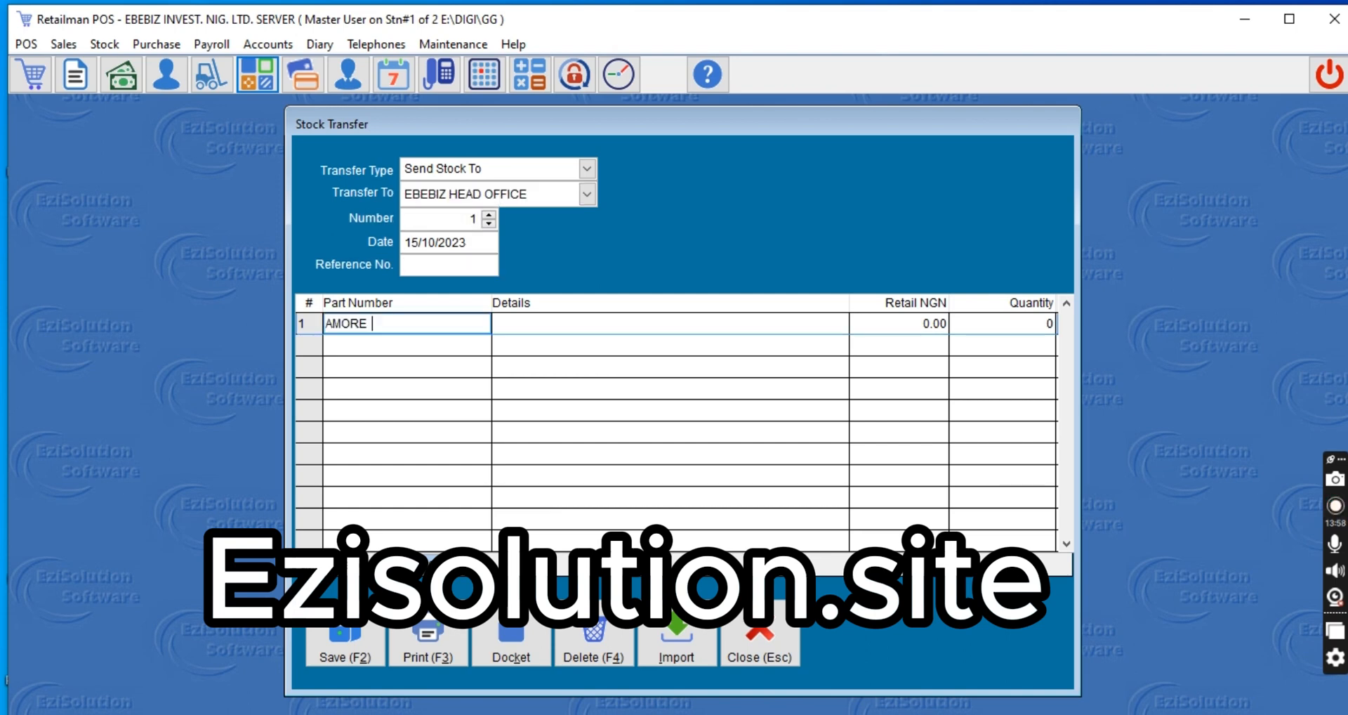
{"action": "key", "text": "Return"}
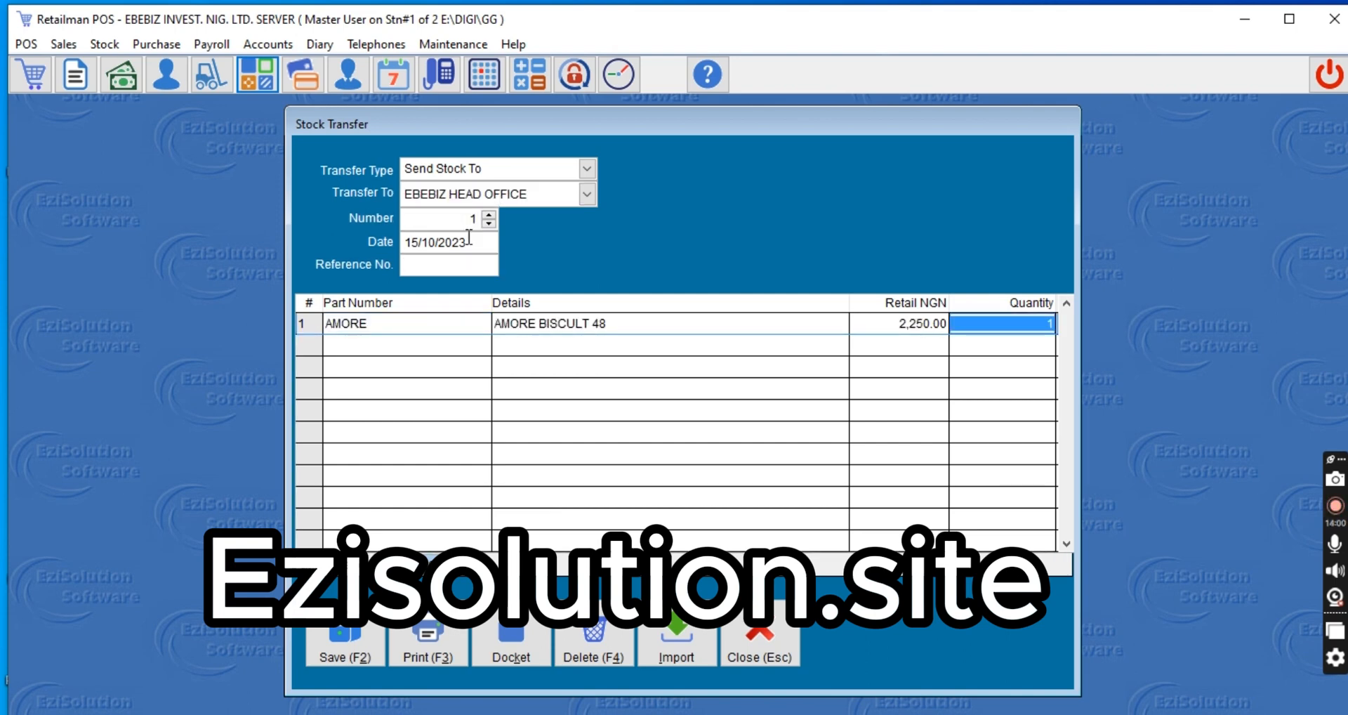
{"action": "type", "text": "20"}
{"action": "key", "text": "Return"}
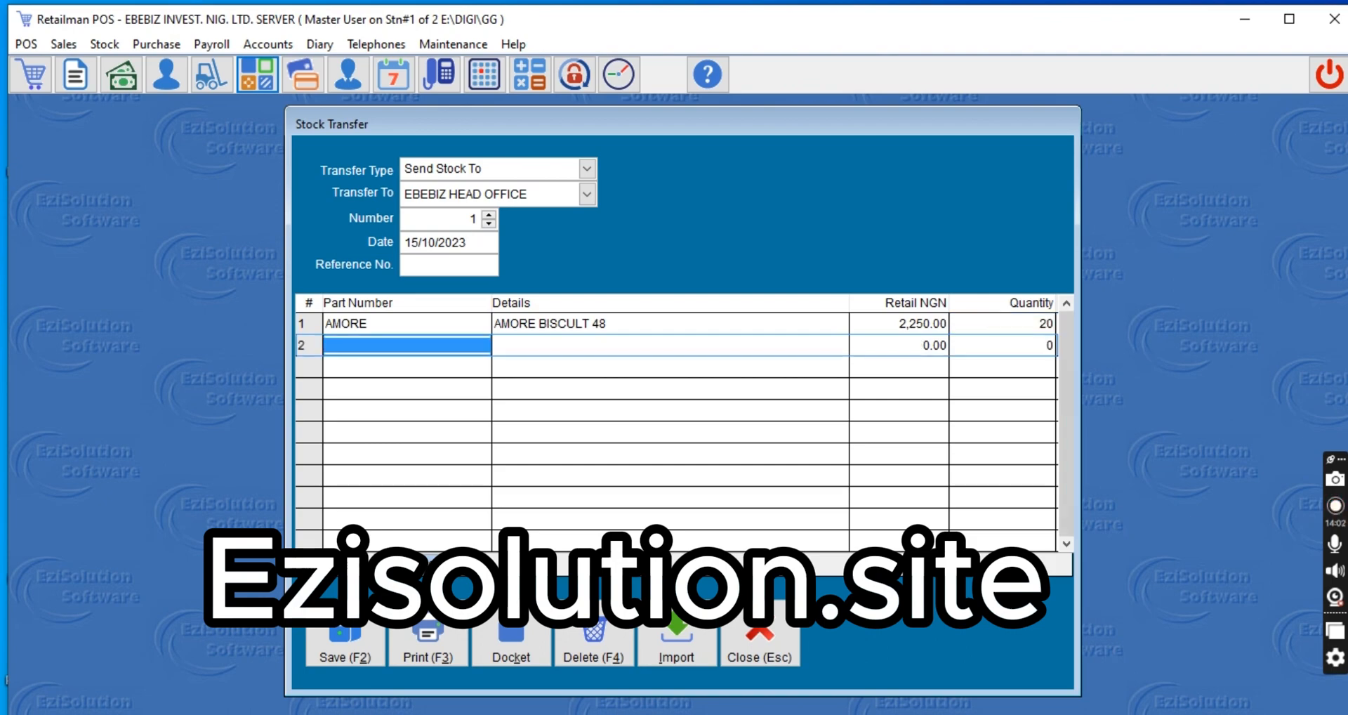
Step: Add the BABY & ME item from the stock list to the transfer with a quantity of 20
{"action": "type", "text": "a"}
{"action": "key", "text": "Return"}
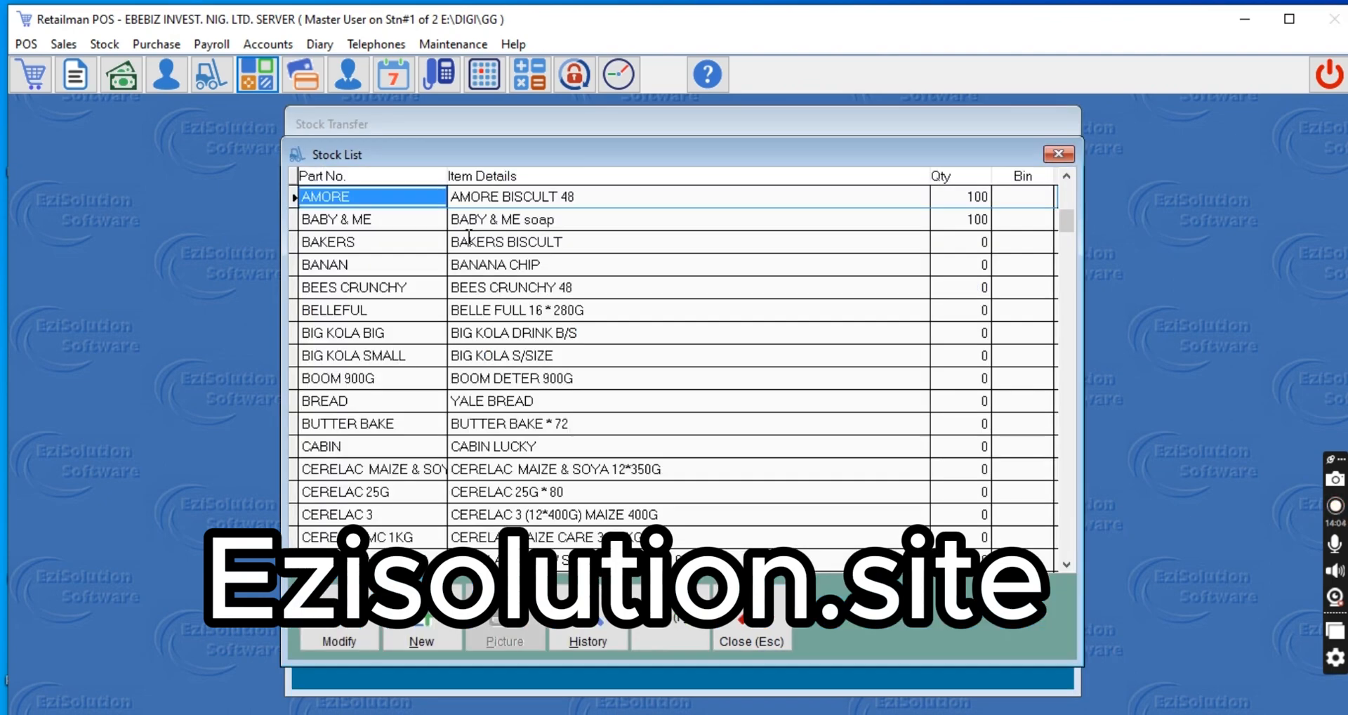
{"action": "key", "text": "Down"}
{"action": "key", "text": "Return"}
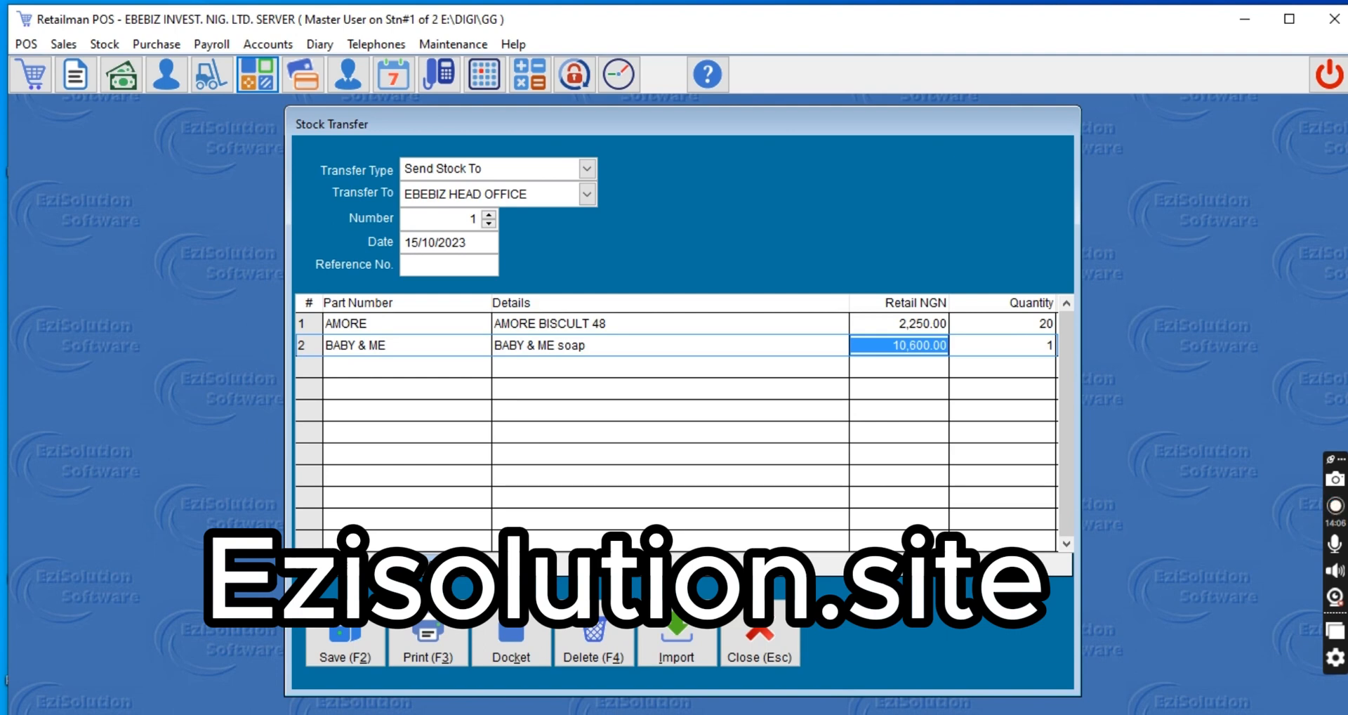
{"action": "key", "text": "Return"}
{"action": "type", "text": "20"}
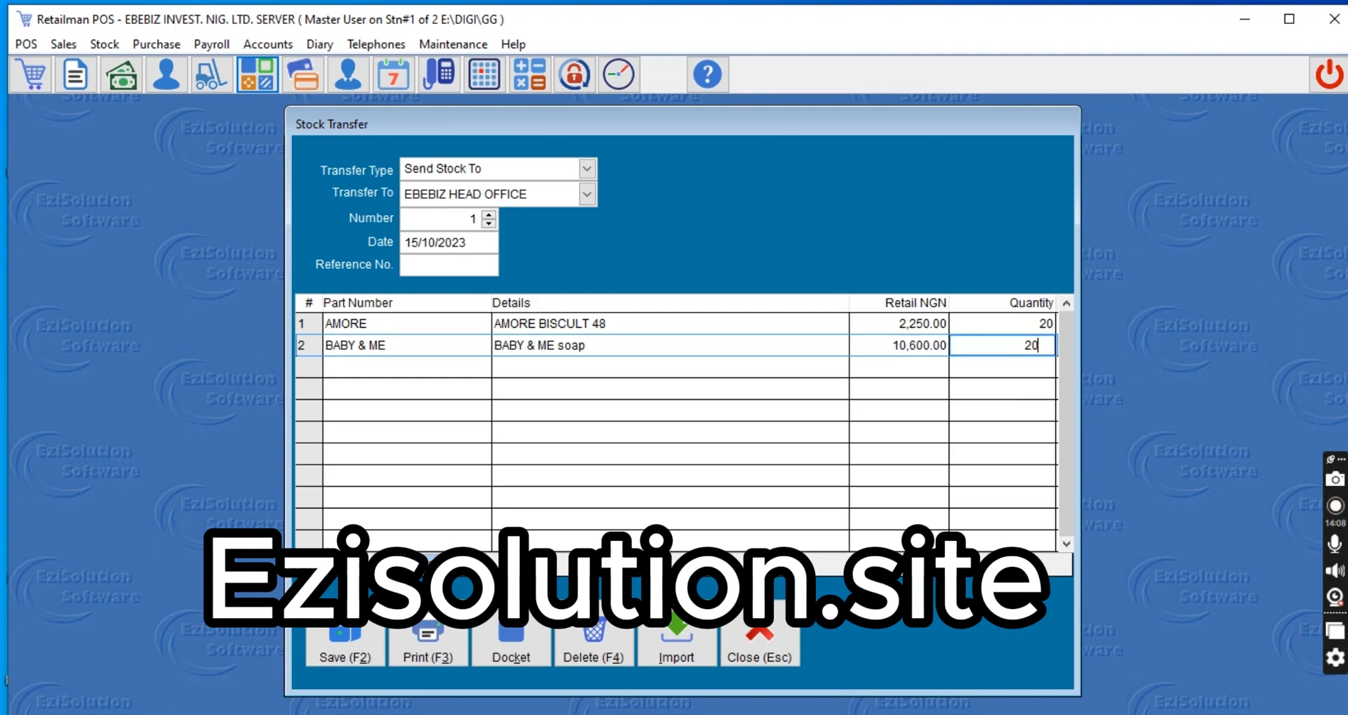
{"action": "key", "text": "Return"}
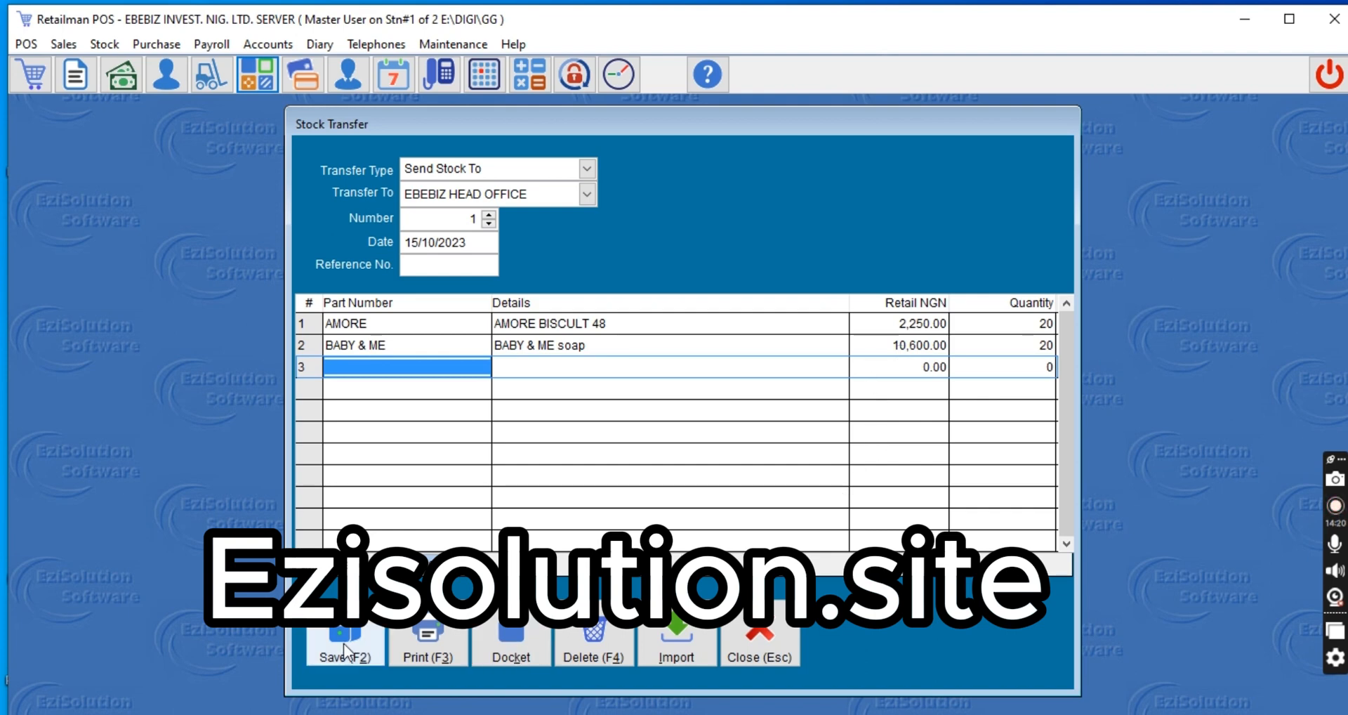
Step: Save the stock transfer and open its printout in a maximized report preview
{"action": "left_click", "coordinate": [343, 643]}
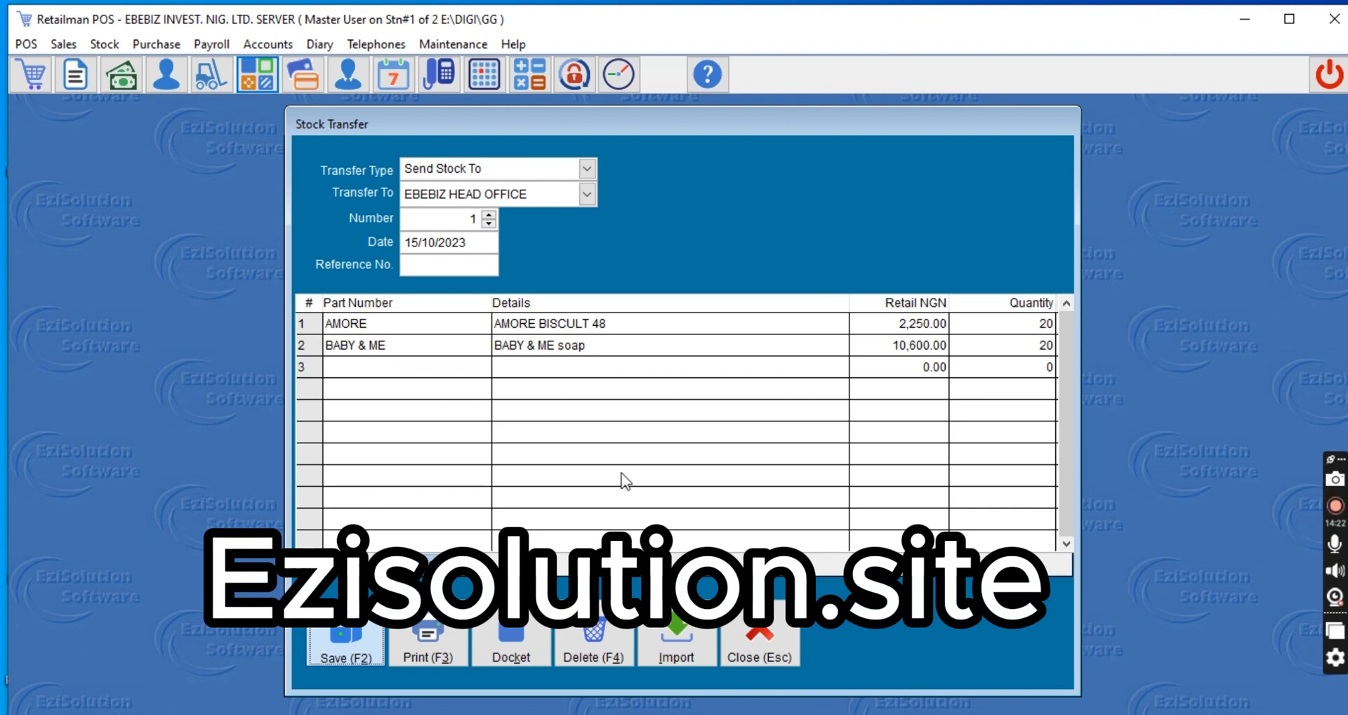
{"action": "left_click", "coordinate": [445, 635]}
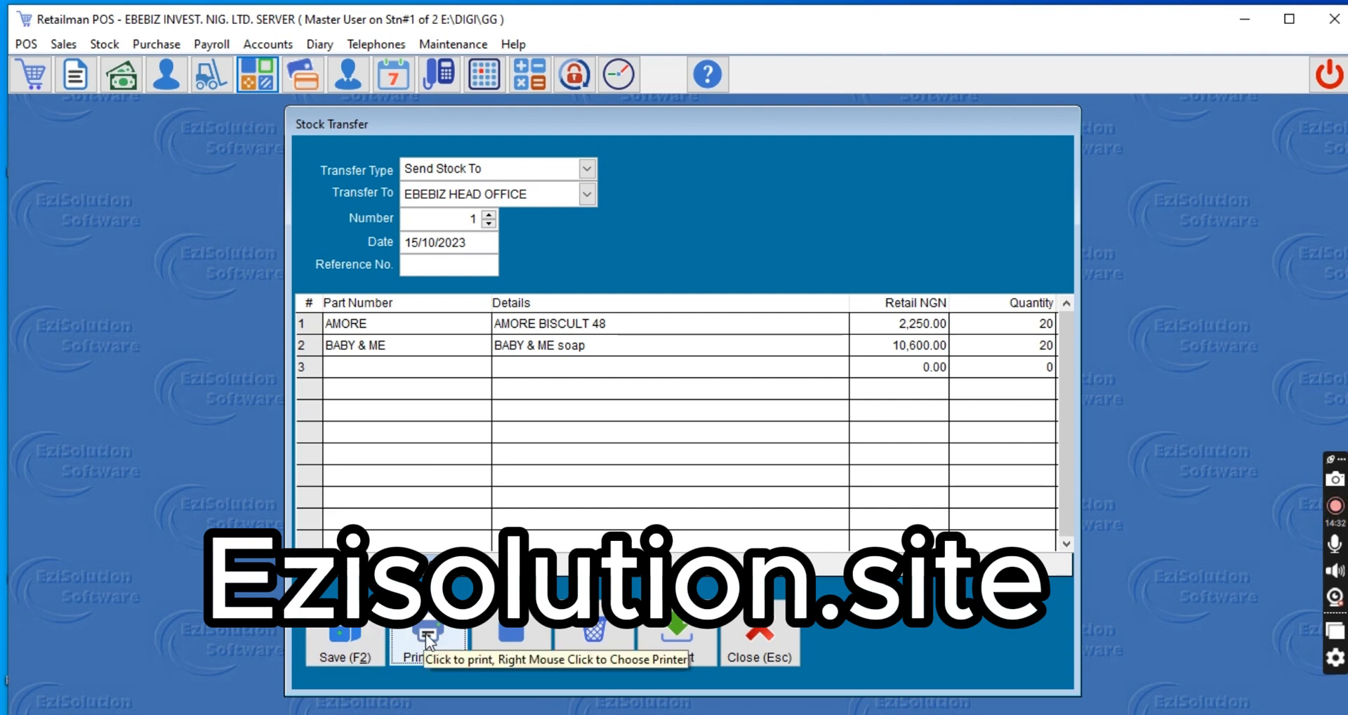
{"action": "left_click", "coordinate": [430, 640]}
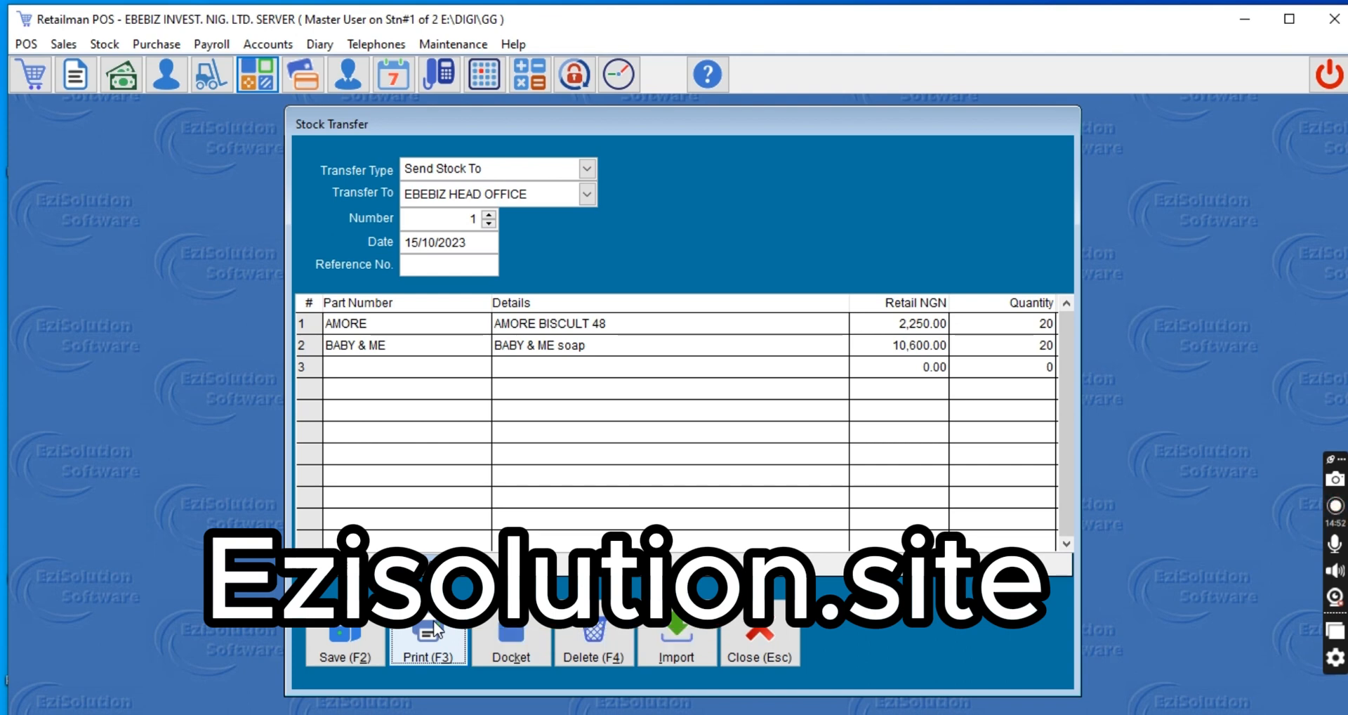
{"action": "left_click", "coordinate": [435, 629]}
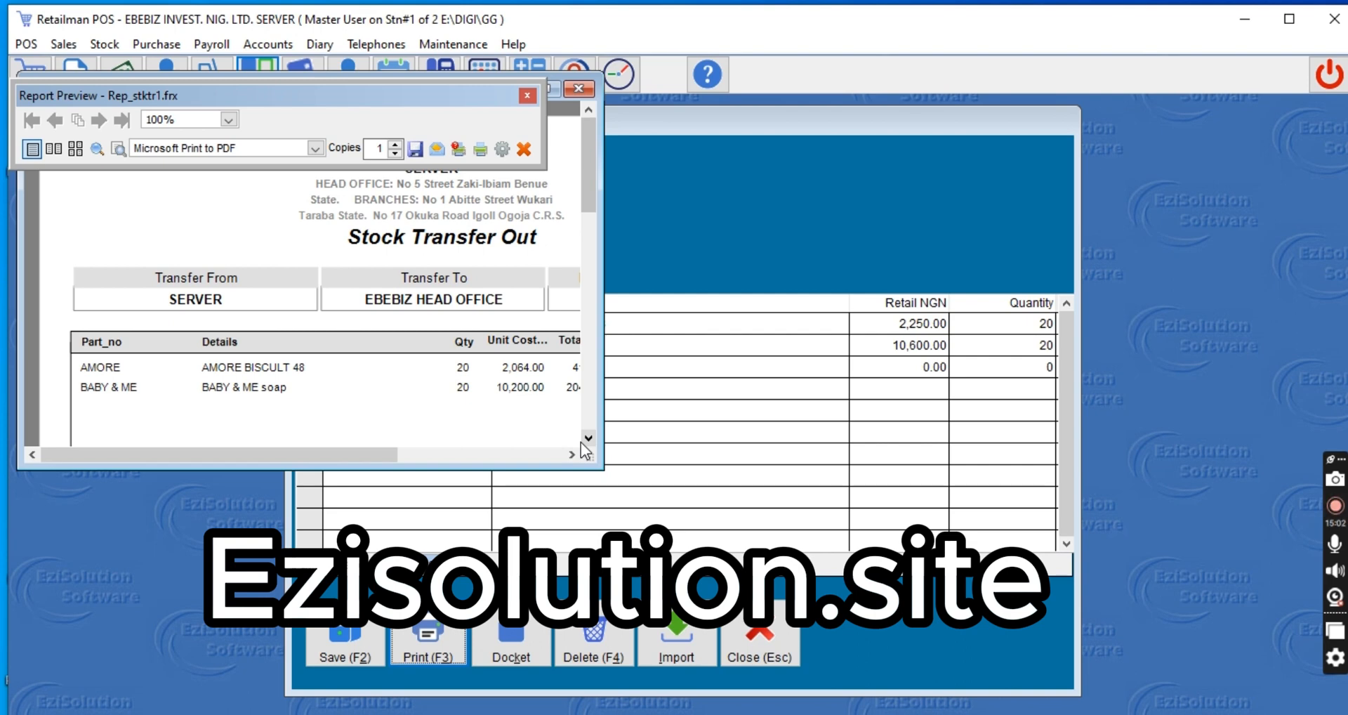
{"action": "left_click", "coordinate": [553, 94]}
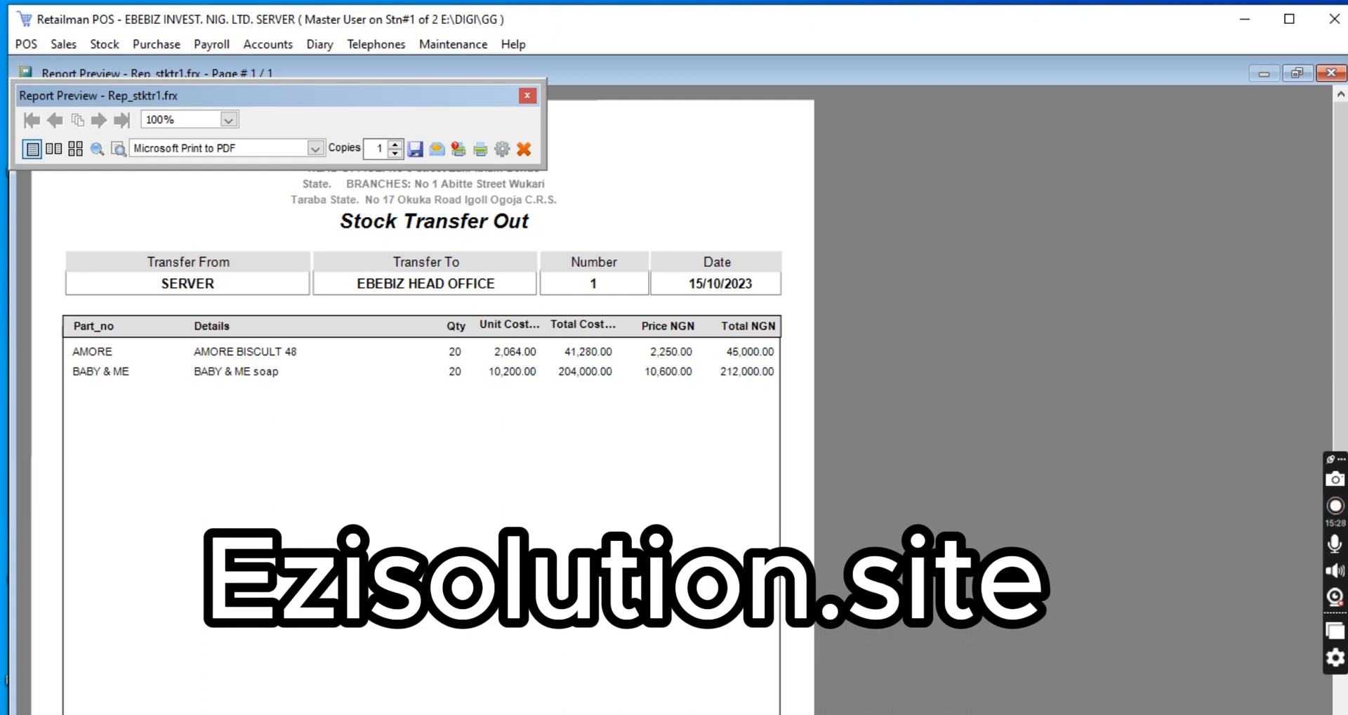
Step: Check the items, totals and transfer details on the Stock Transfer Out report, and close the preview and the transfer form
{"action": "double_click", "coordinate": [464, 579]}
{"action": "left_click", "coordinate": [464, 579]}
{"action": "left_click", "coordinate": [311, 626]}
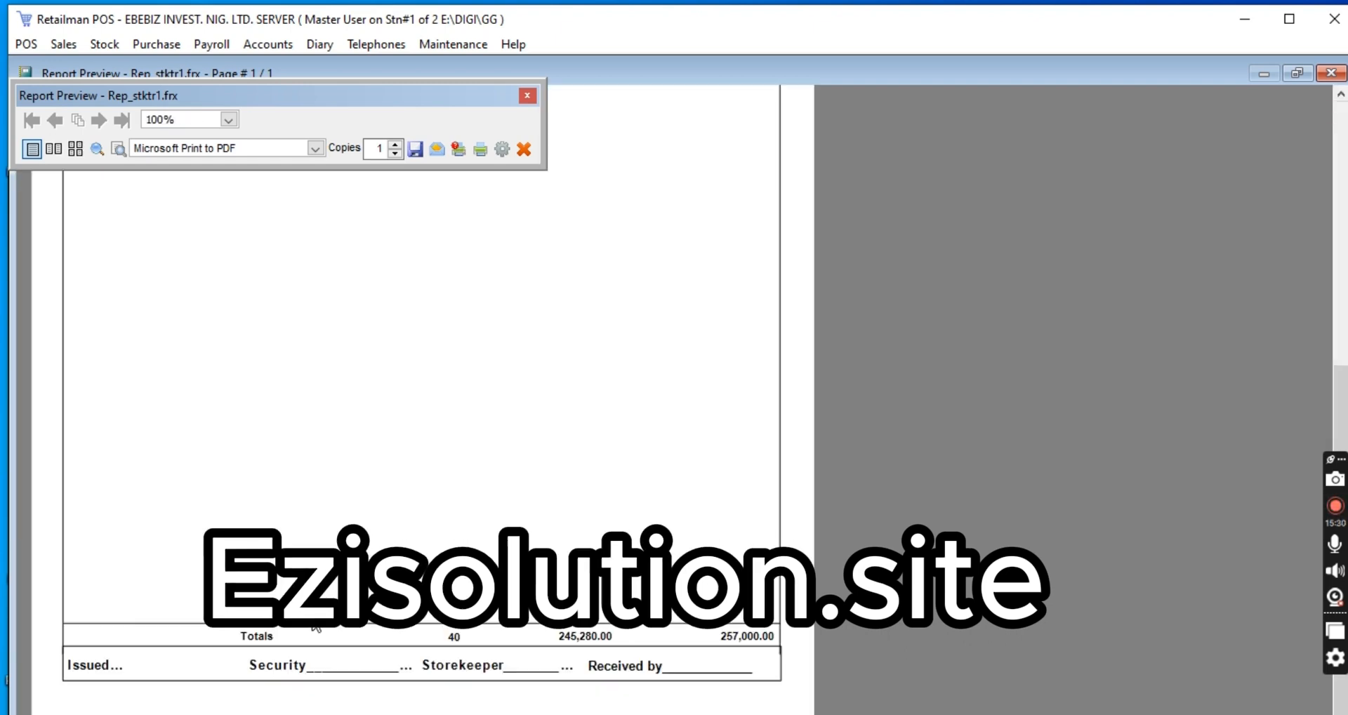
{"action": "left_click", "coordinate": [403, 635]}
{"action": "left_click", "coordinate": [383, 677]}
{"action": "left_click", "coordinate": [550, 385]}
{"action": "left_click", "coordinate": [389, 255]}
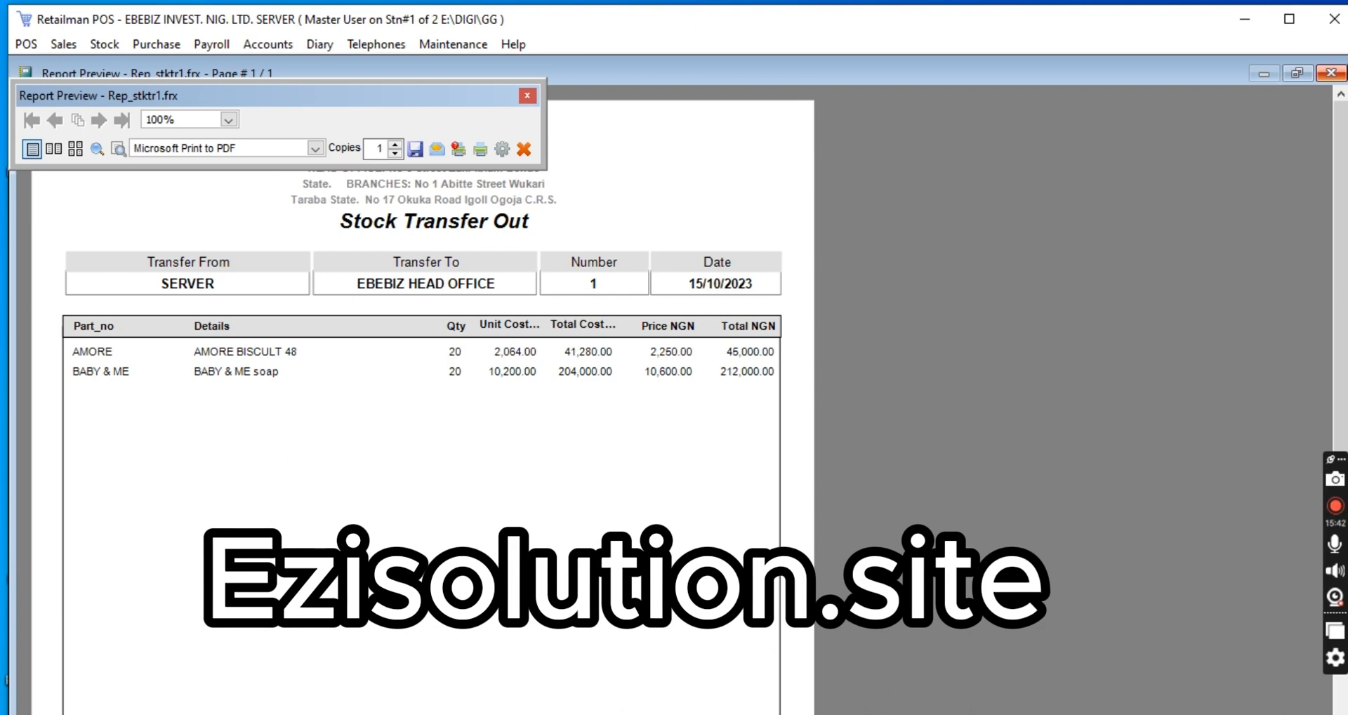
{"action": "left_click", "coordinate": [1330, 73]}
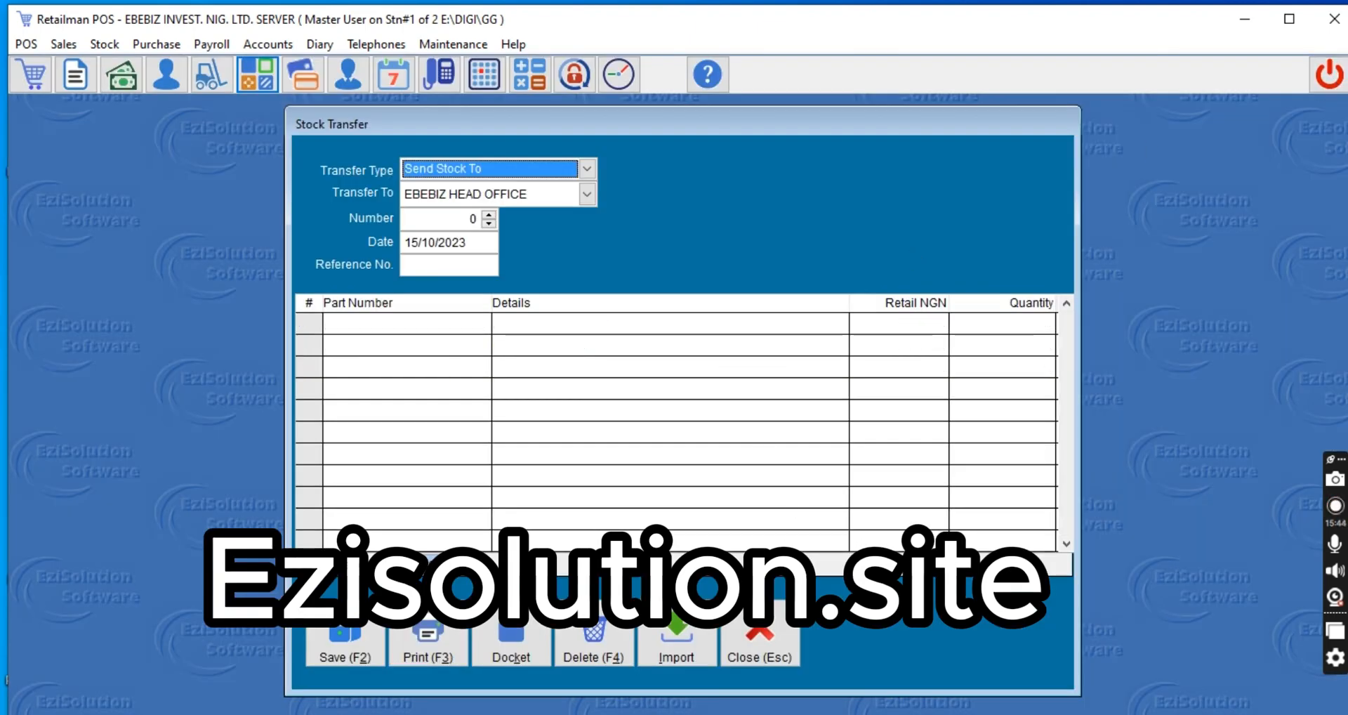
{"action": "left_click", "coordinate": [759, 642]}
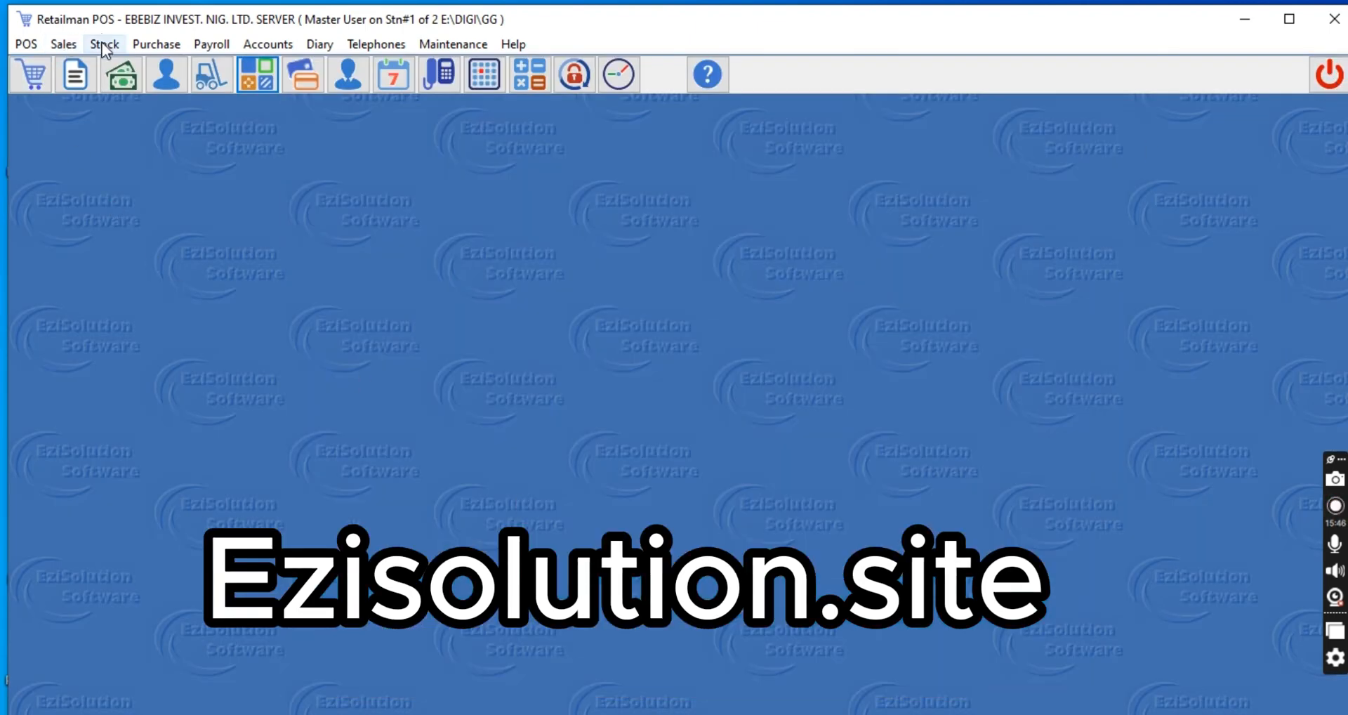
Step: Find the AMORE item in the stock file and open its quantity enquiry by location
{"action": "left_click", "coordinate": [104, 44]}
{"action": "left_click", "coordinate": [111, 61]}
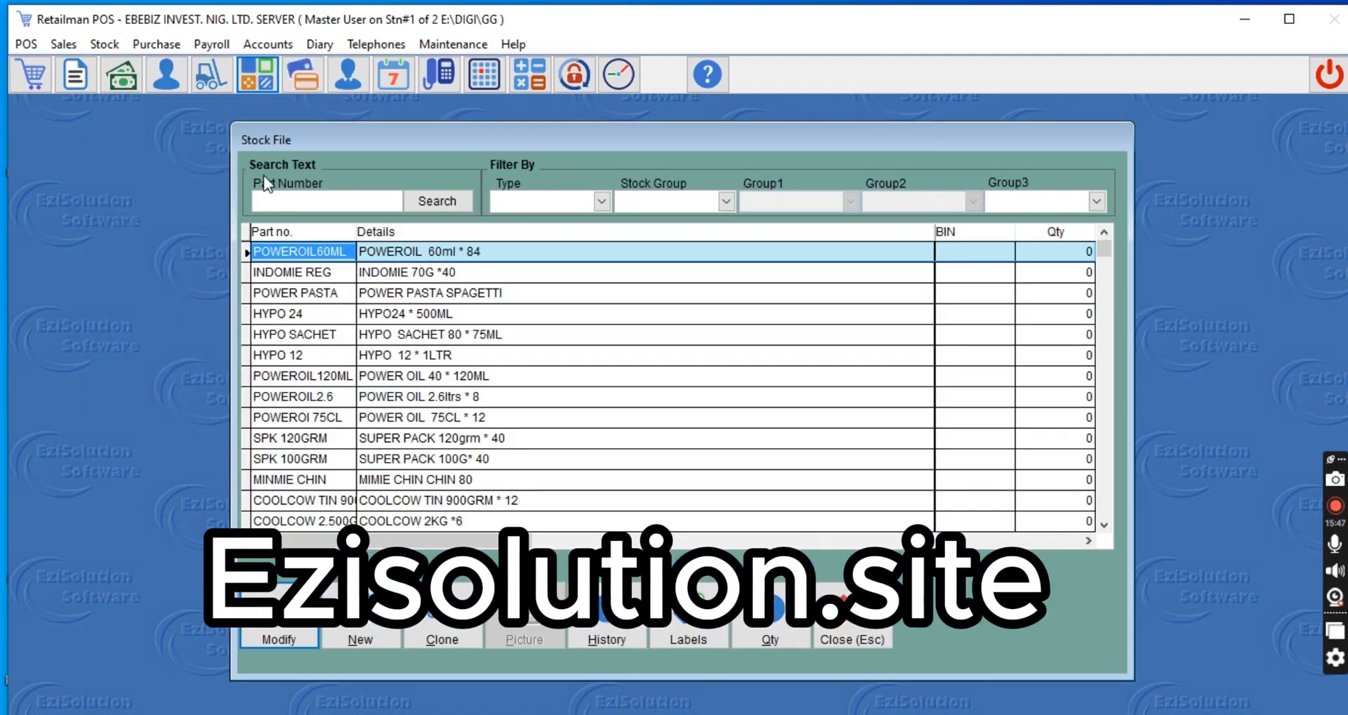
{"action": "left_click", "coordinate": [294, 202]}
{"action": "type", "text": "AMORE"}
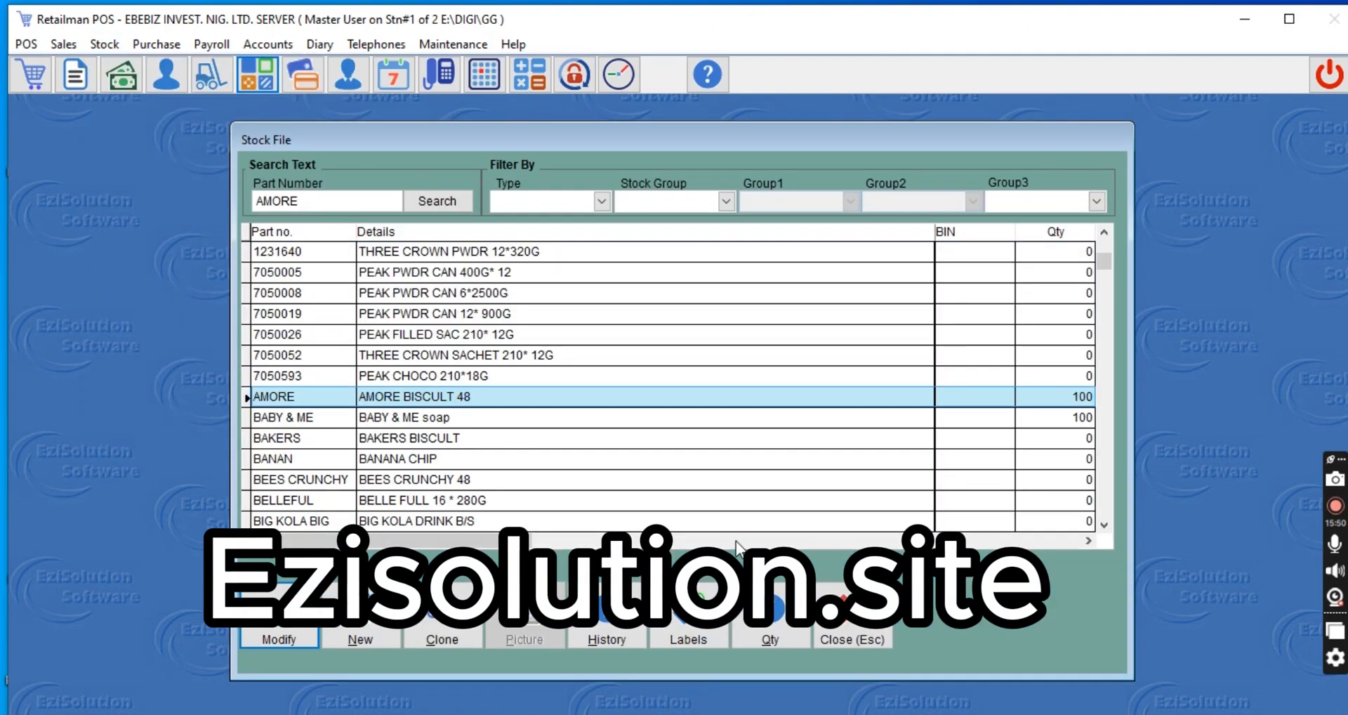
{"action": "left_click", "coordinate": [1082, 399]}
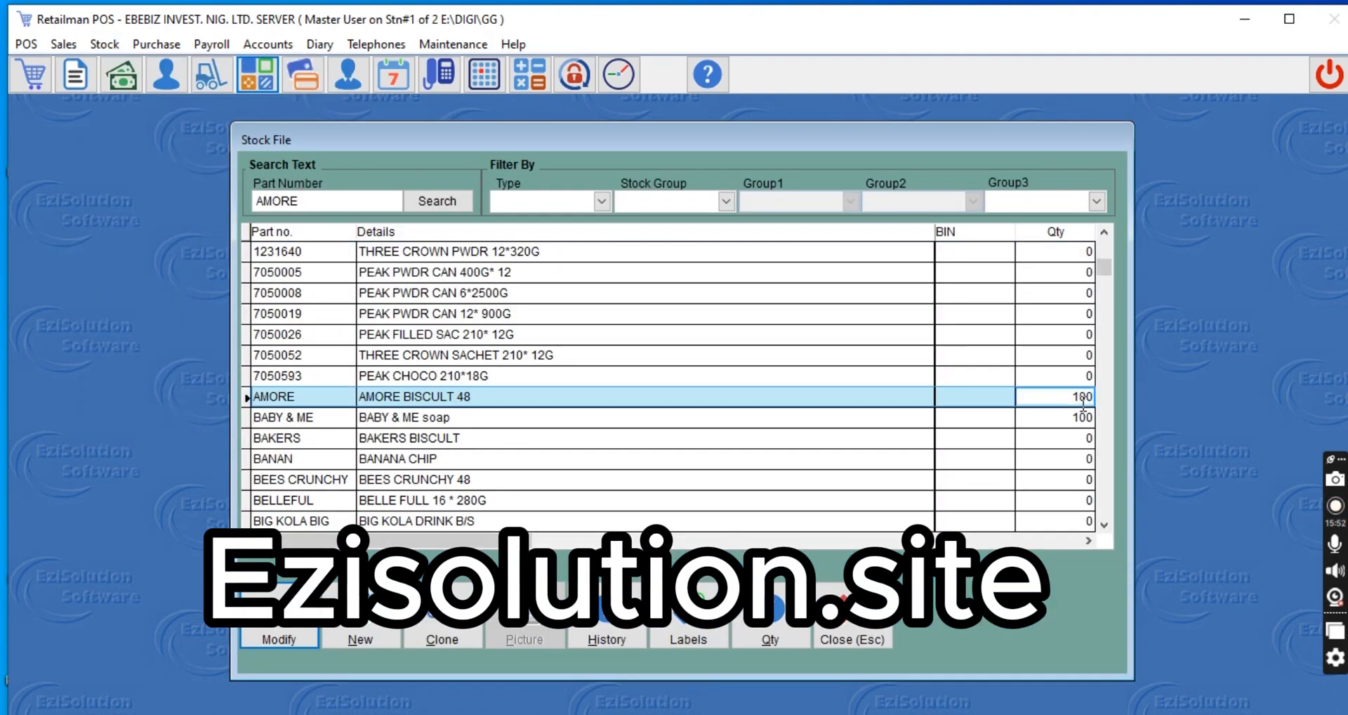
{"action": "left_click", "coordinate": [778, 632]}
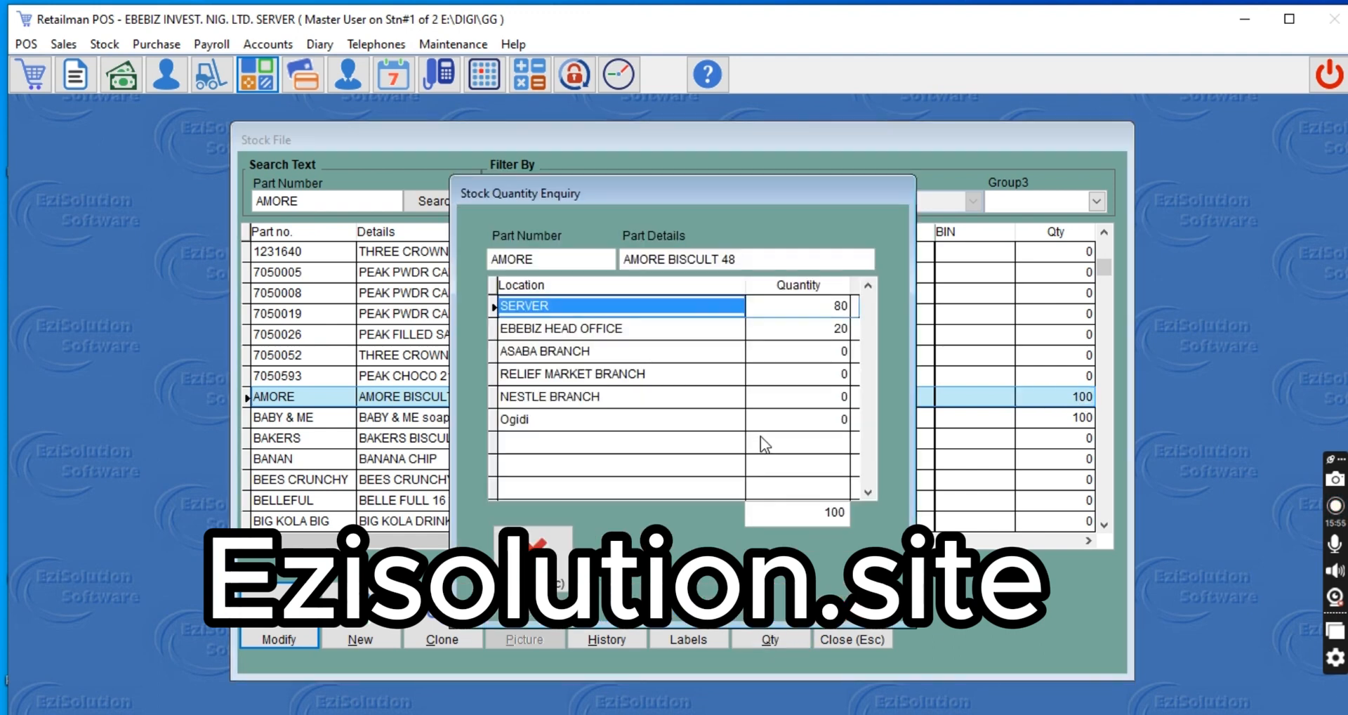
Step: Check AMORE's quantities at SERVER and EBEBIZ HEAD OFFICE, and close the enquiry and the stock file
{"action": "left_click", "coordinate": [808, 306]}
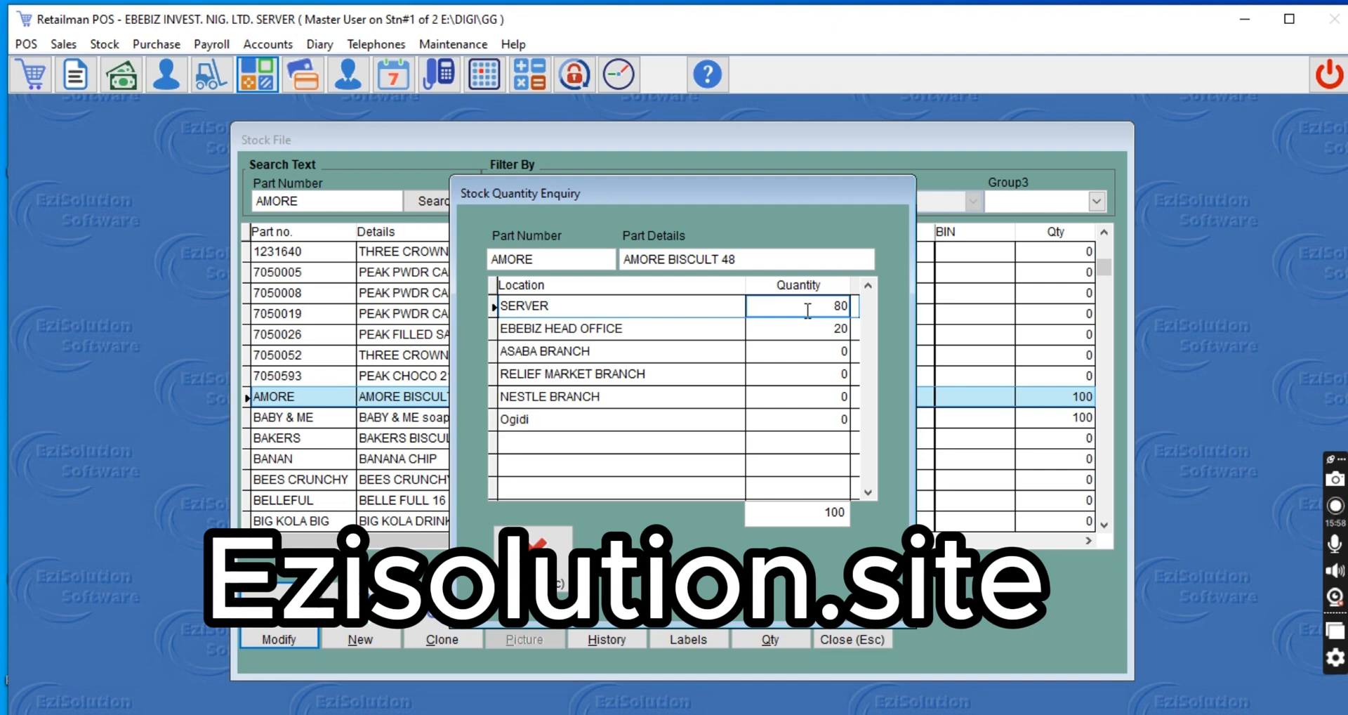
{"action": "left_click", "coordinate": [814, 330]}
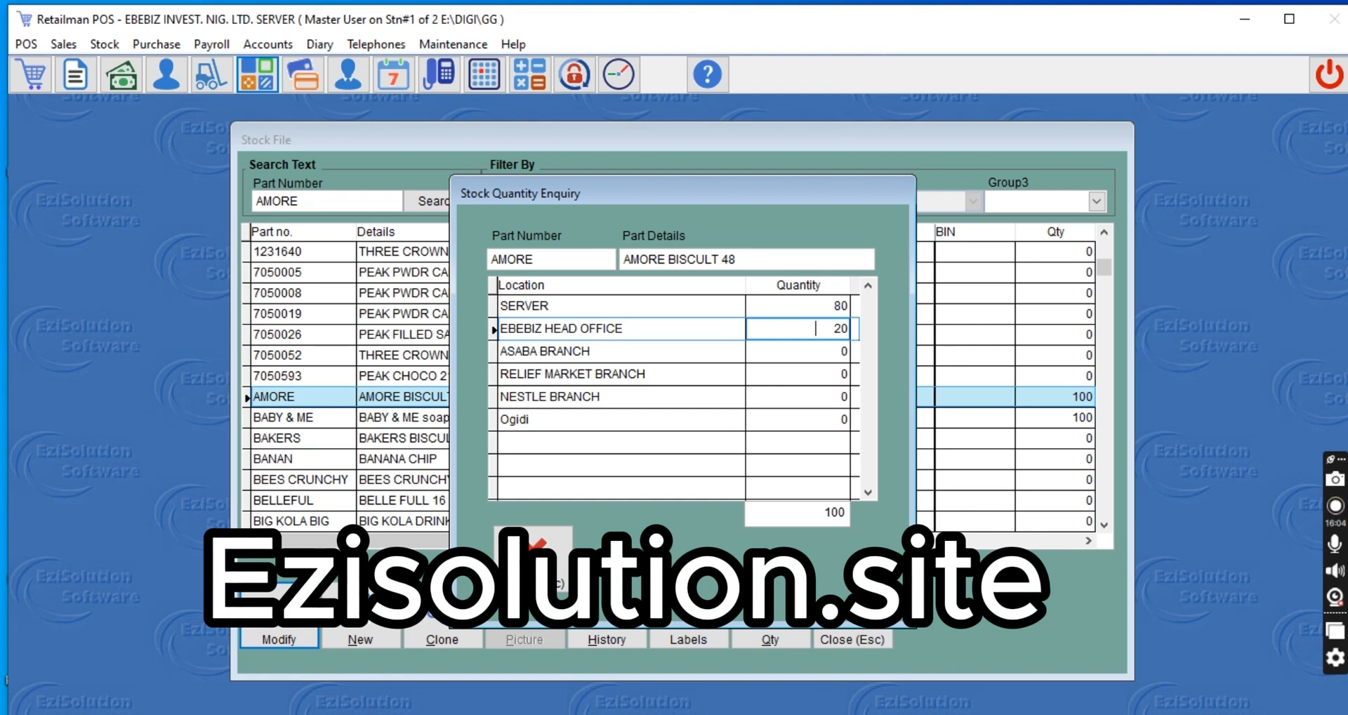
{"action": "key", "text": "Escape"}
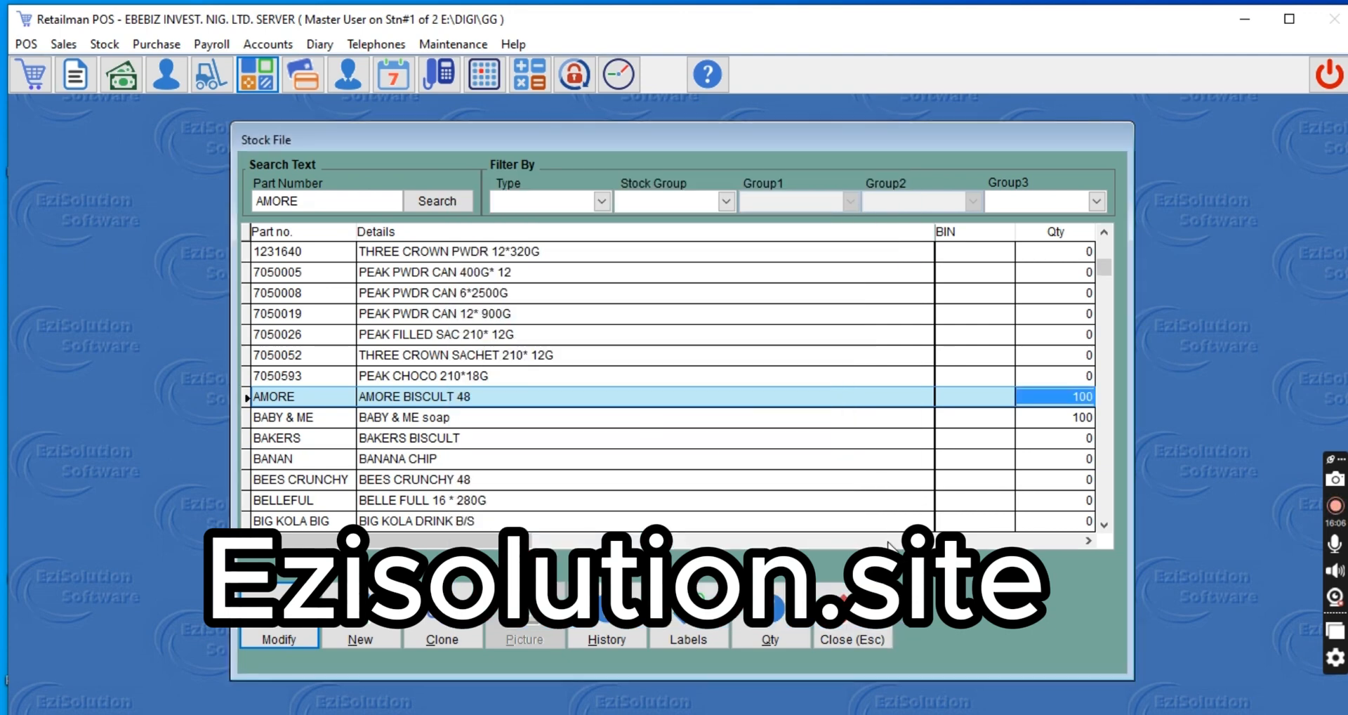
{"action": "left_click", "coordinate": [850, 624]}
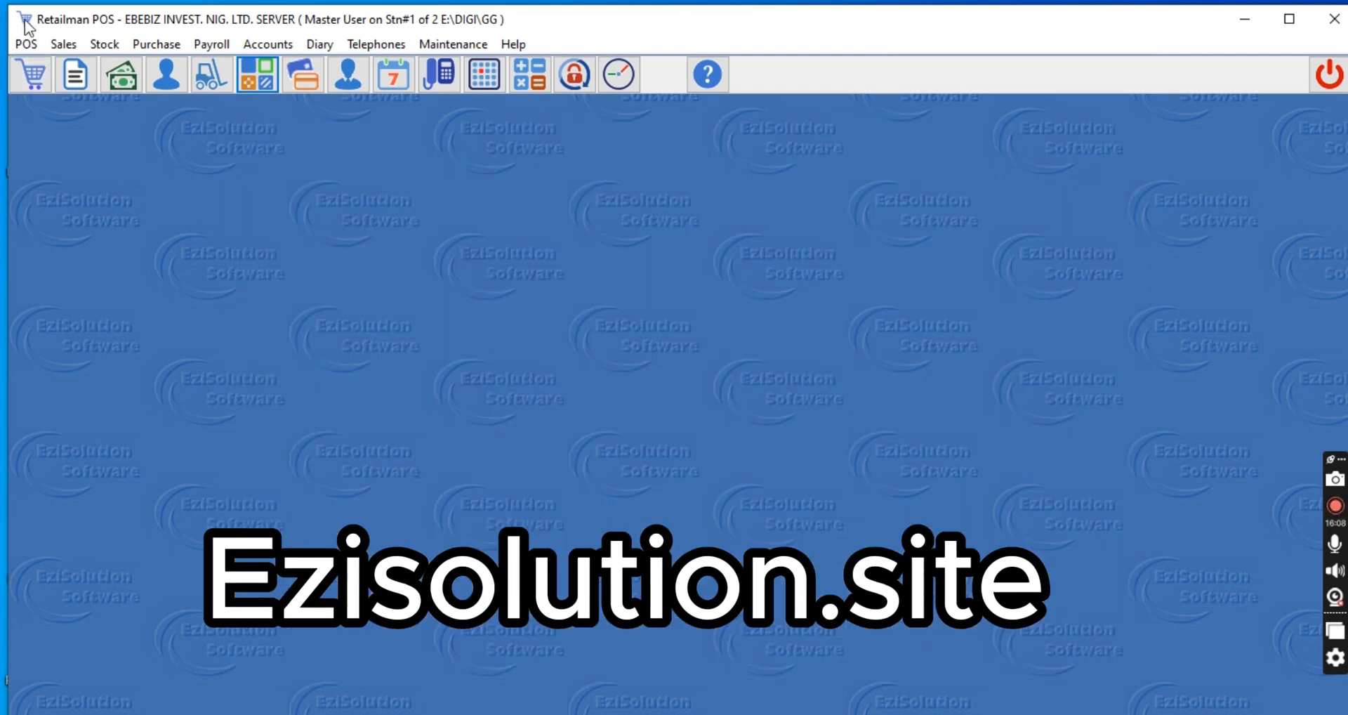
Step: Preview the detailed stock quantities report for all locations in a maximized window, check the transferred items and close it
{"action": "left_click", "coordinate": [97, 42]}
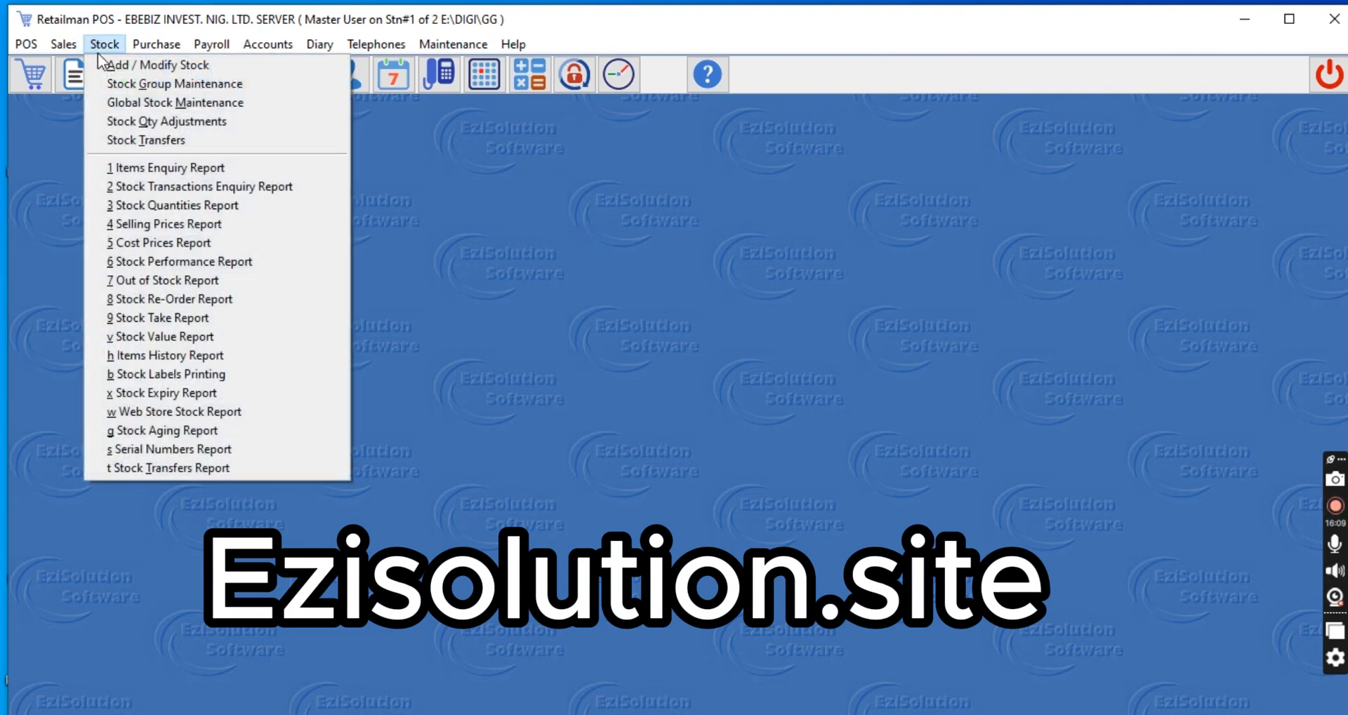
{"action": "left_click", "coordinate": [184, 207]}
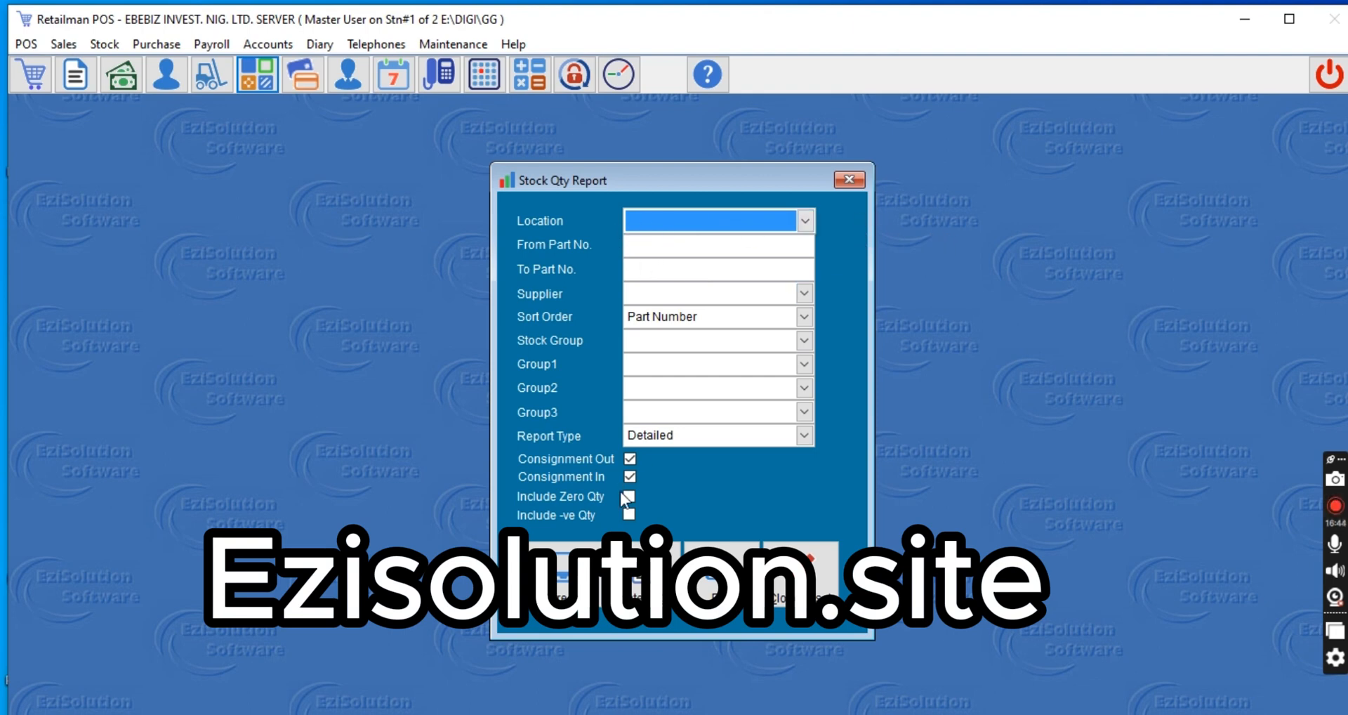
{"action": "left_click", "coordinate": [566, 569]}
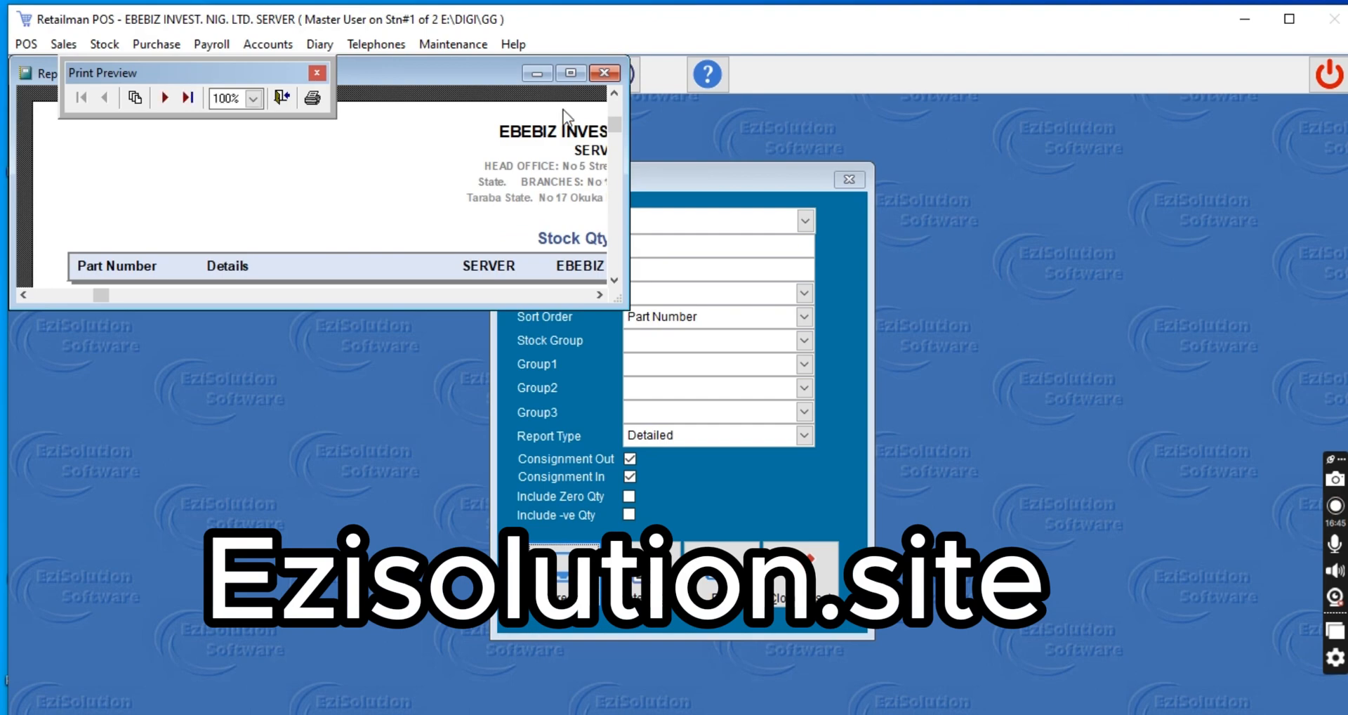
{"action": "left_click", "coordinate": [578, 71]}
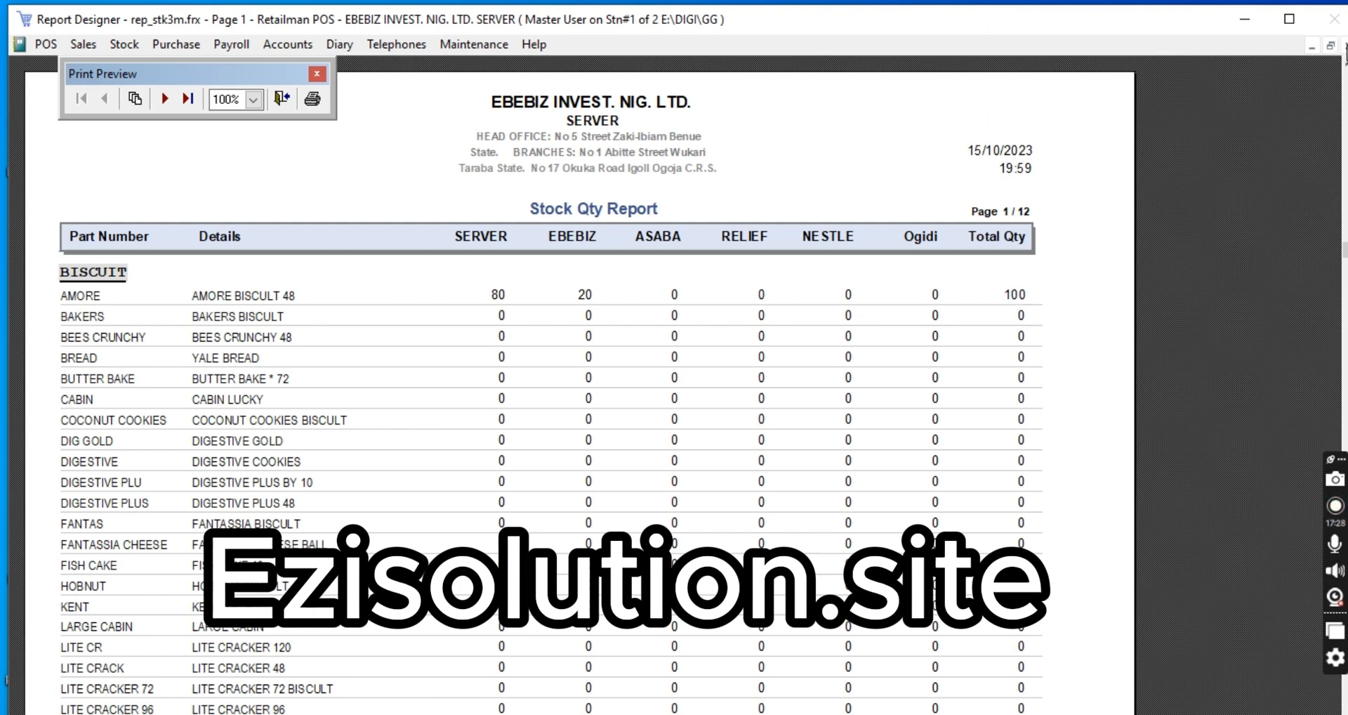
{"action": "key", "text": "Escape"}
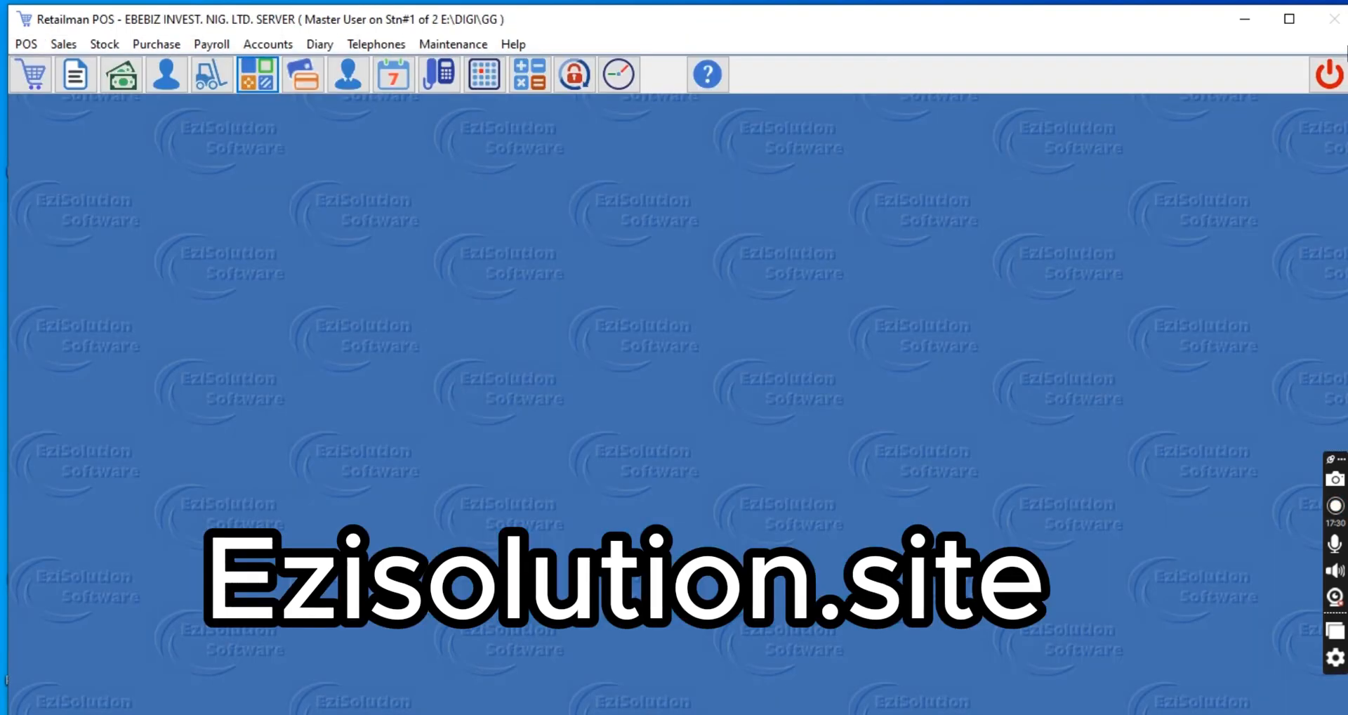
Step: Preview the detailed stock quantities report for EBEBIZ HEAD OFFICE in a maximized window, check the item quantities and close it
{"action": "left_click", "coordinate": [112, 45]}
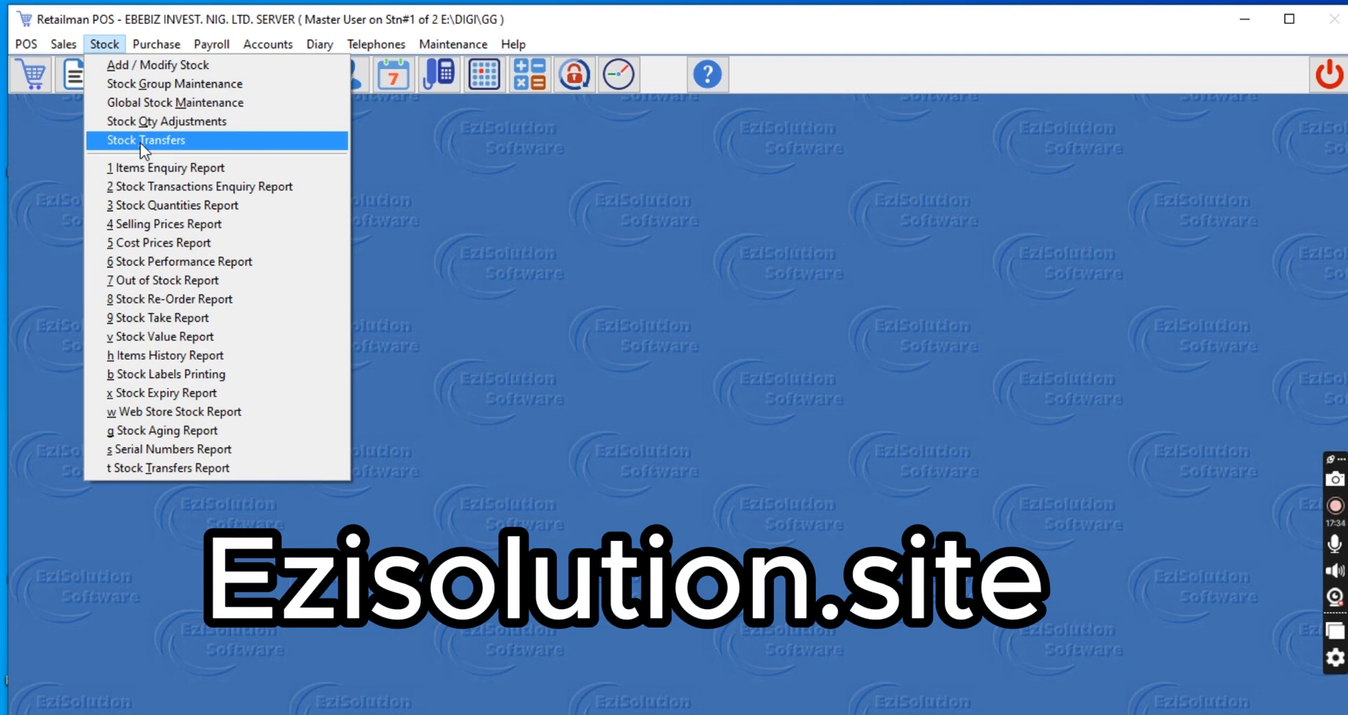
{"action": "left_click", "coordinate": [161, 207]}
{"action": "left_click", "coordinate": [778, 224]}
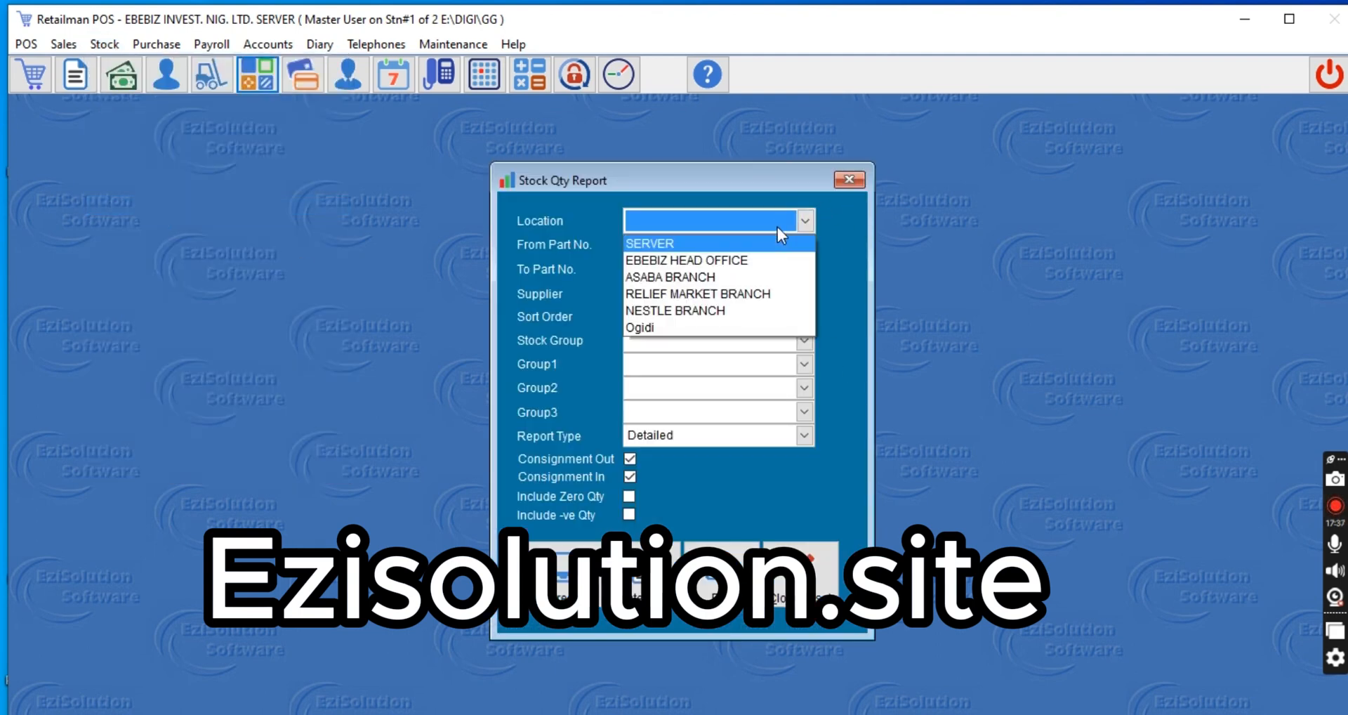
{"action": "left_click", "coordinate": [686, 260]}
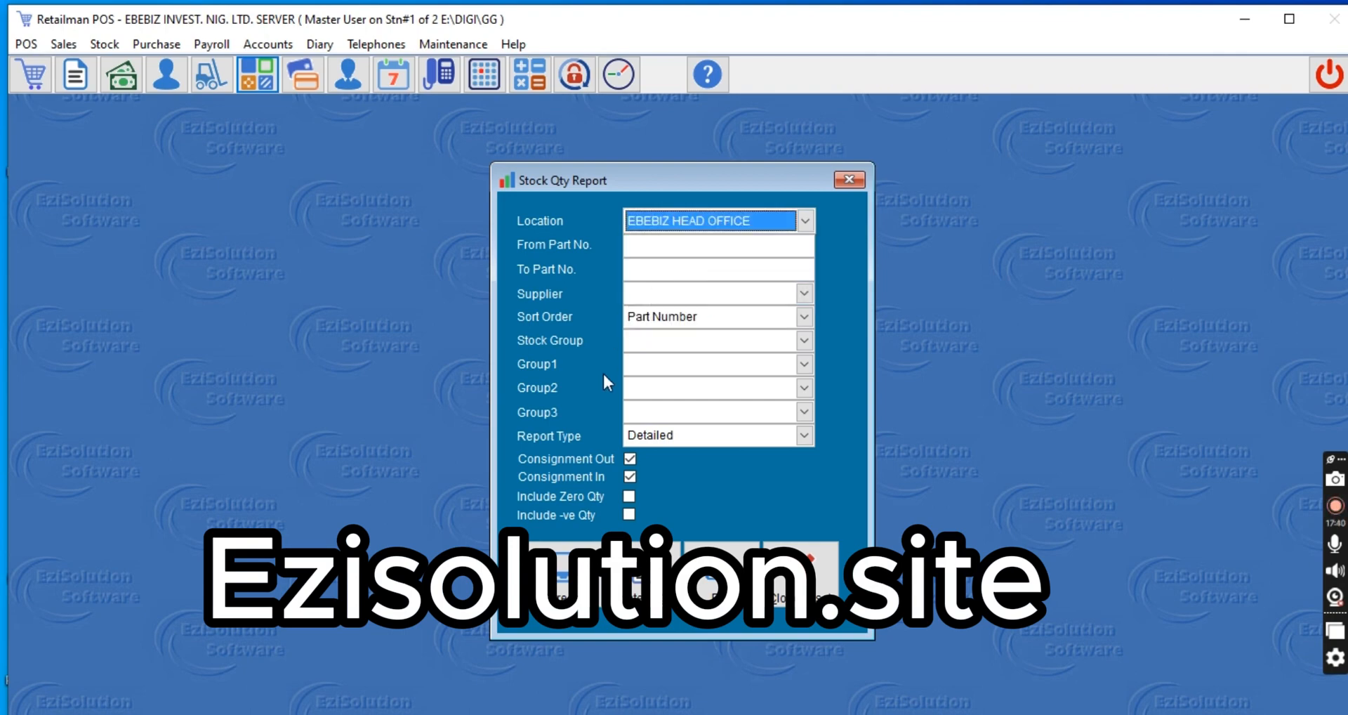
{"action": "left_click", "coordinate": [565, 555]}
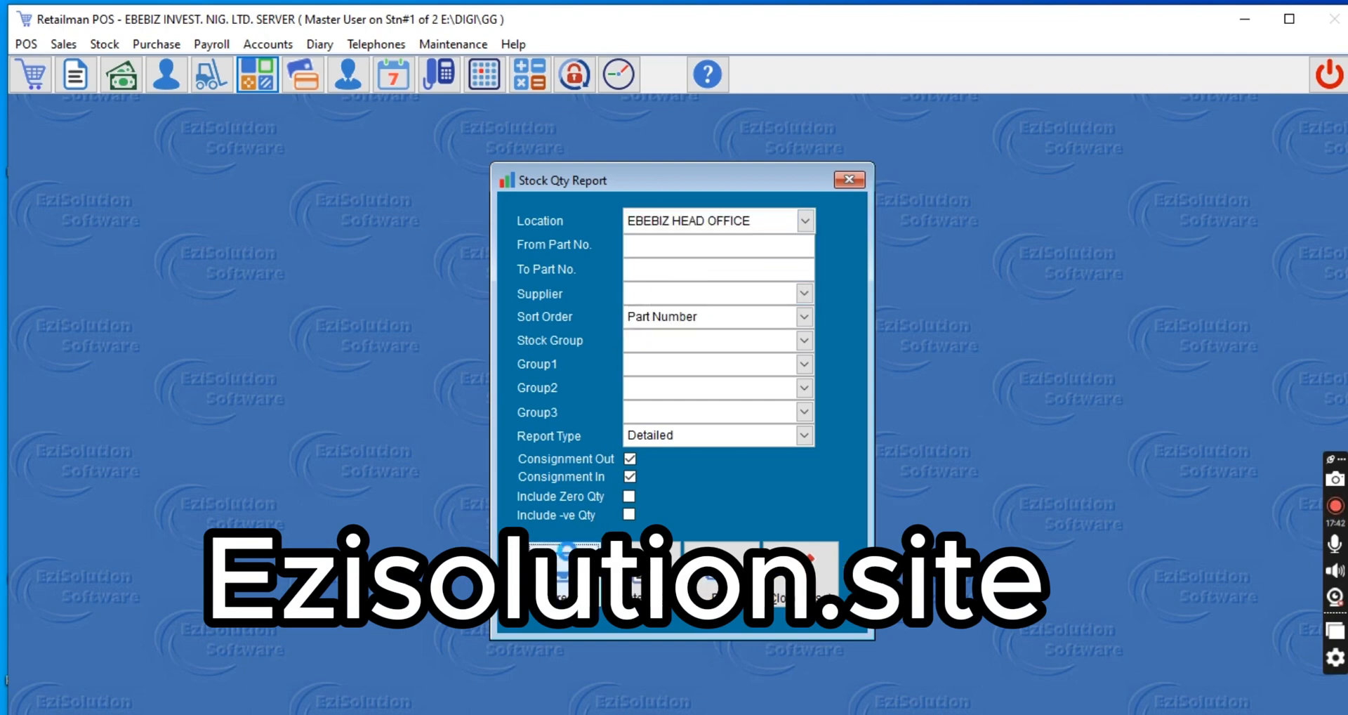
{"action": "left_click", "coordinate": [570, 82]}
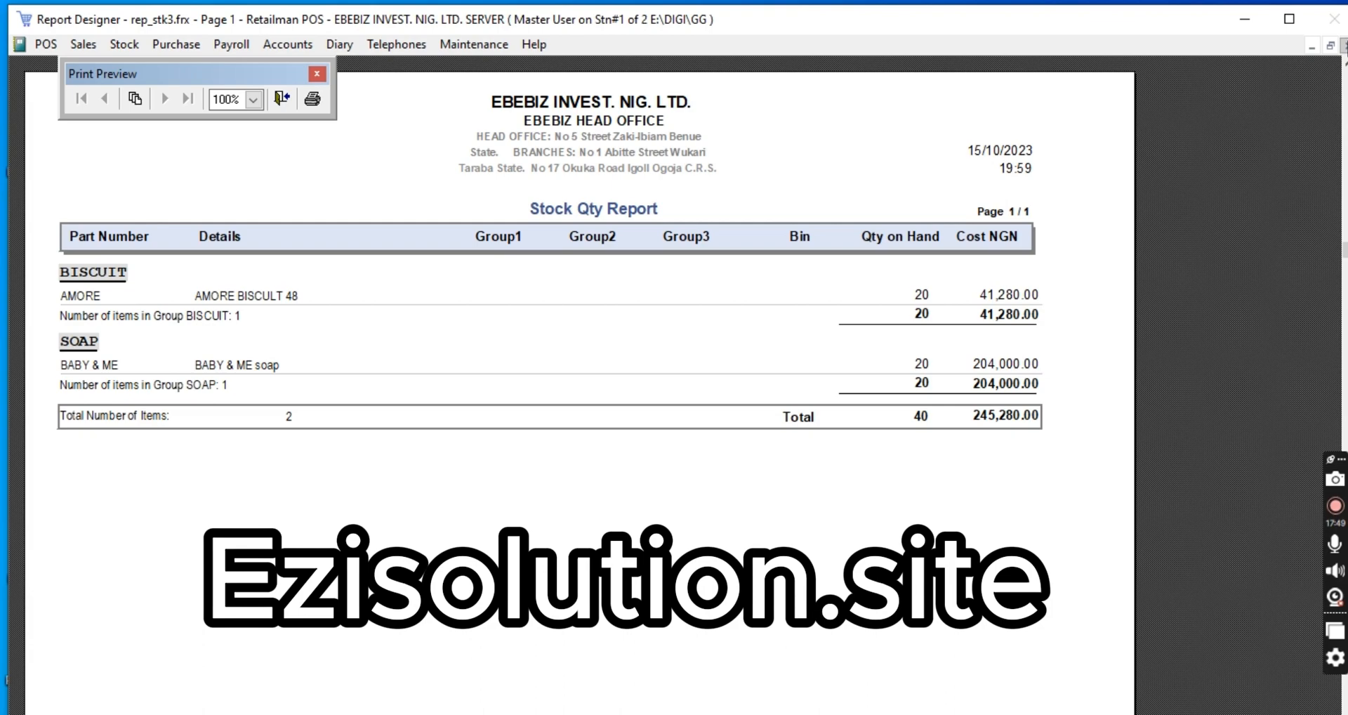
{"action": "left_click", "coordinate": [1345, 46]}
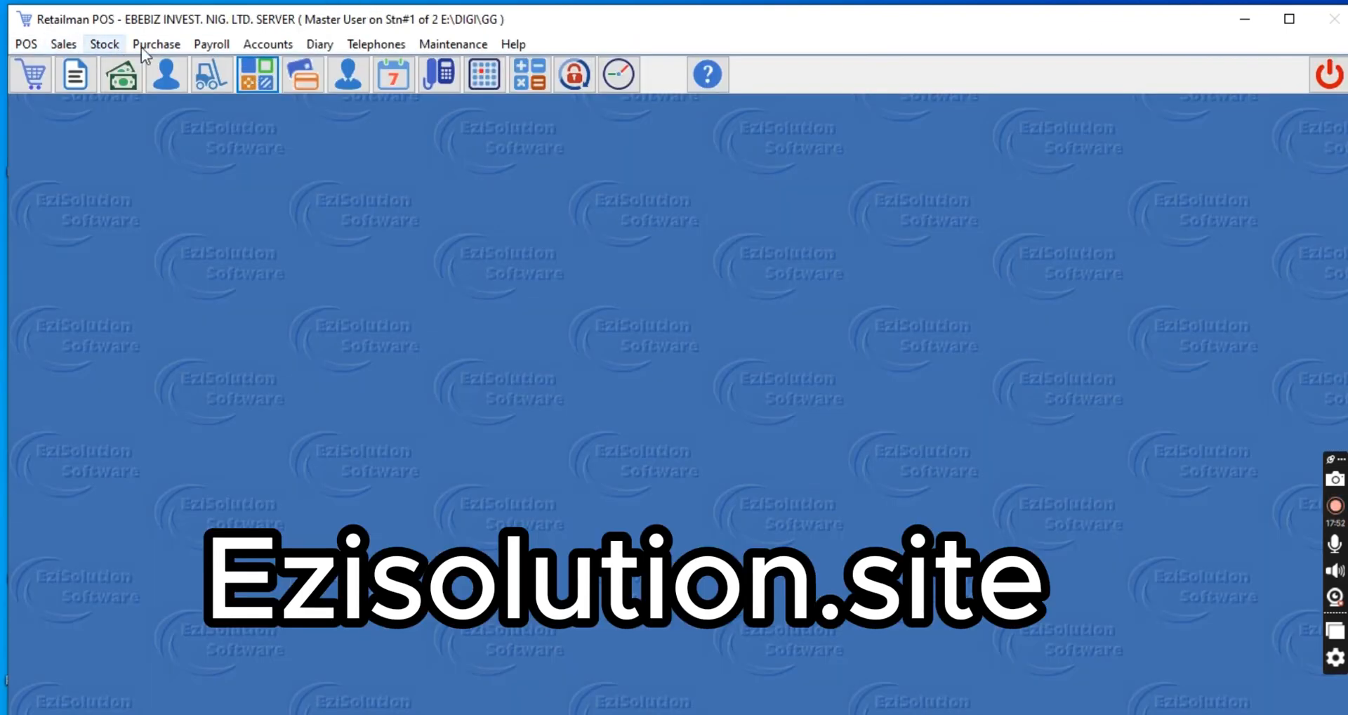
Step: Preview the detailed stock quantities report for the SERVER location in a maximized window, check the remaining quantities and close it
{"action": "left_click", "coordinate": [263, 43]}
{"action": "mouse_move", "coordinate": [105, 44]}
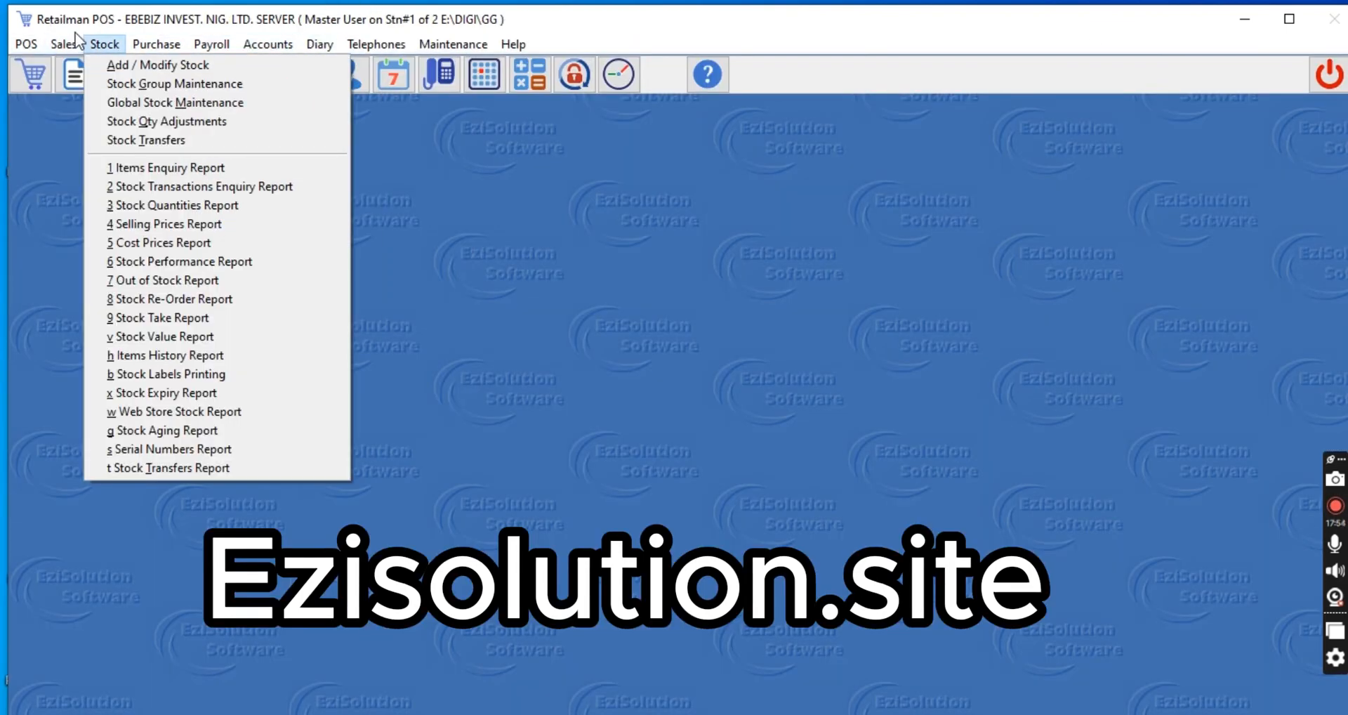
{"action": "left_click", "coordinate": [170, 205]}
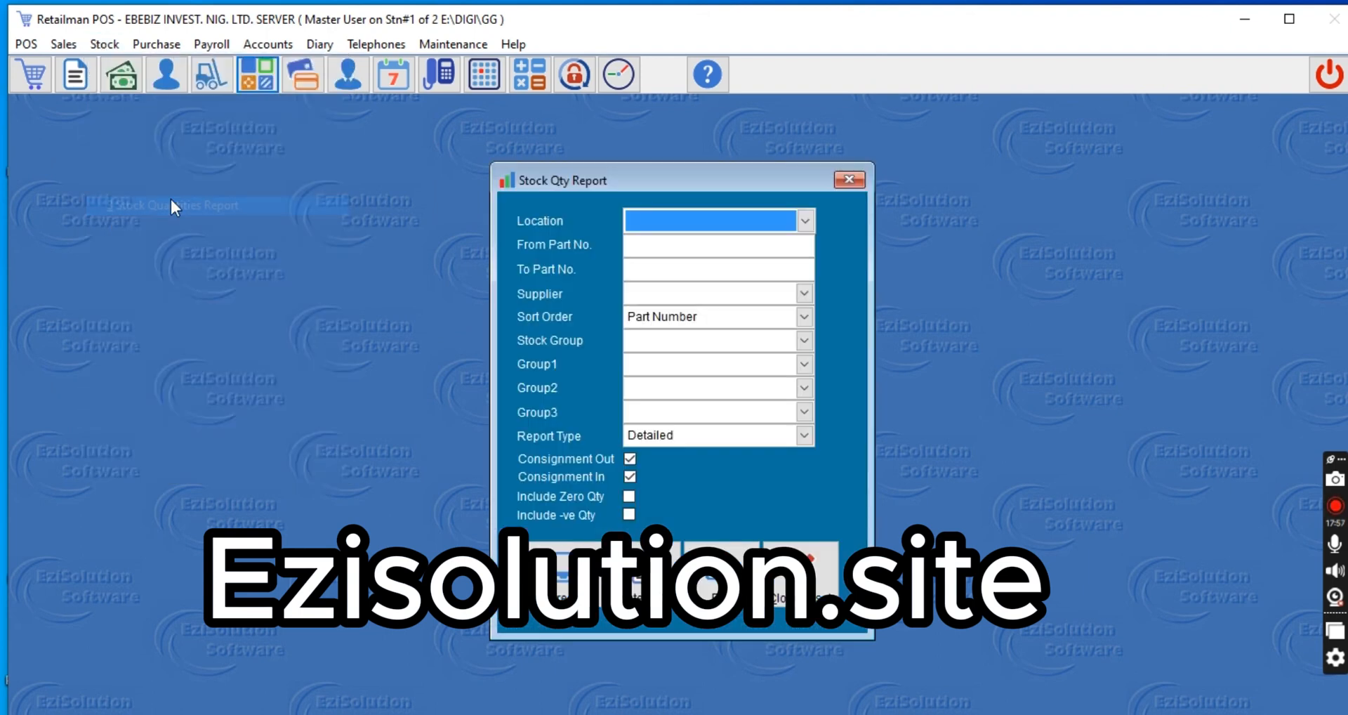
{"action": "left_click", "coordinate": [723, 223]}
{"action": "left_click", "coordinate": [668, 243]}
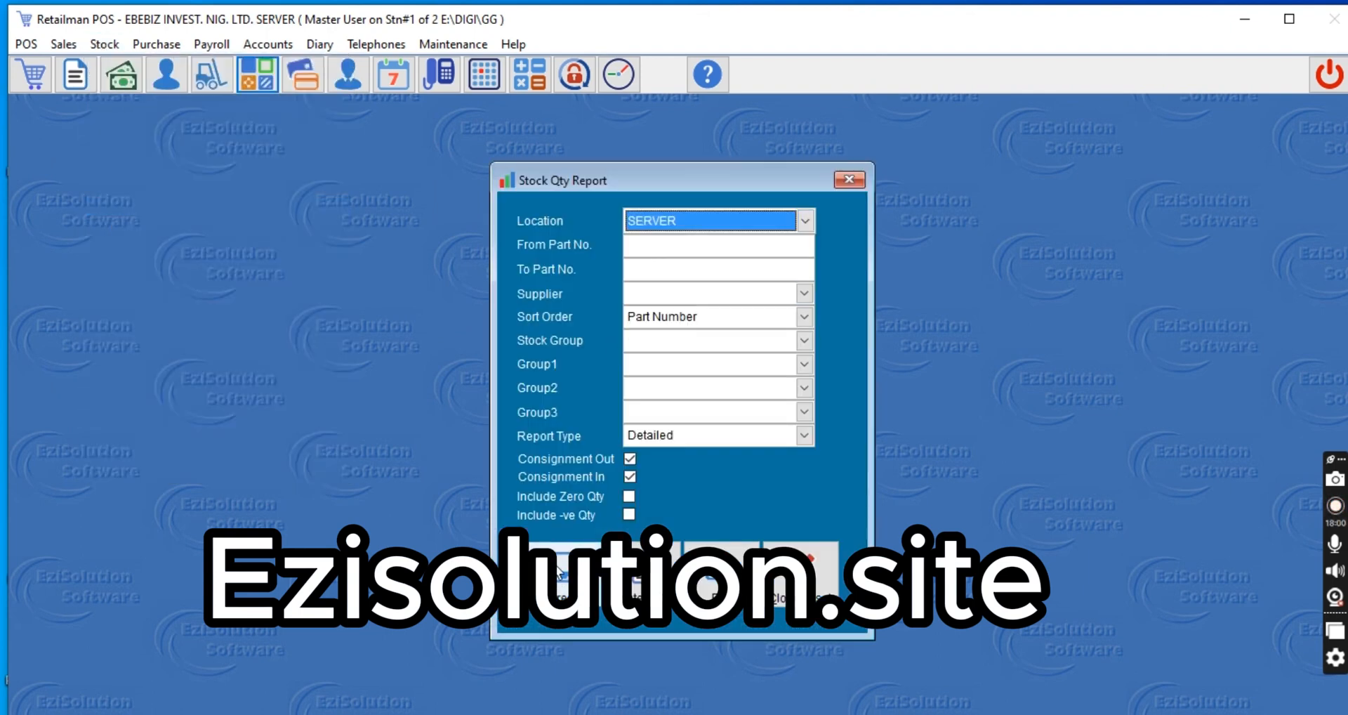
{"action": "left_click", "coordinate": [565, 583]}
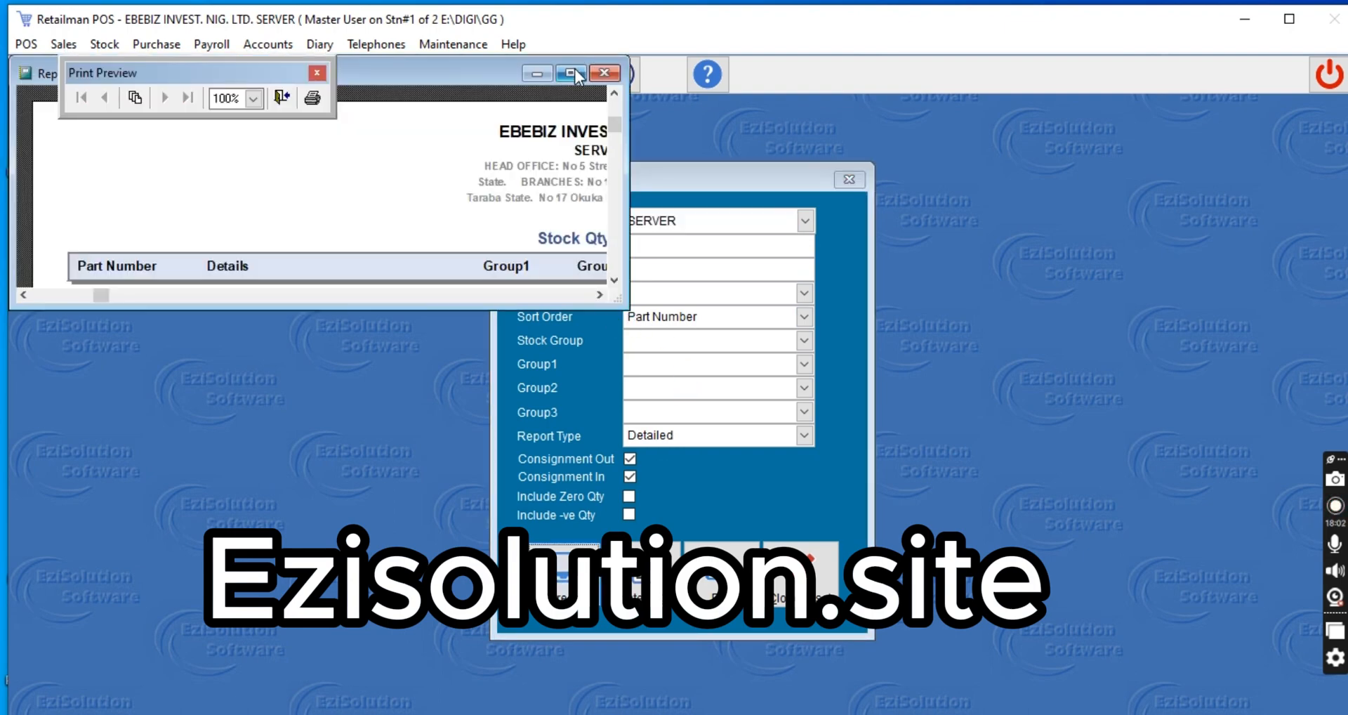
{"action": "left_click", "coordinate": [571, 73]}
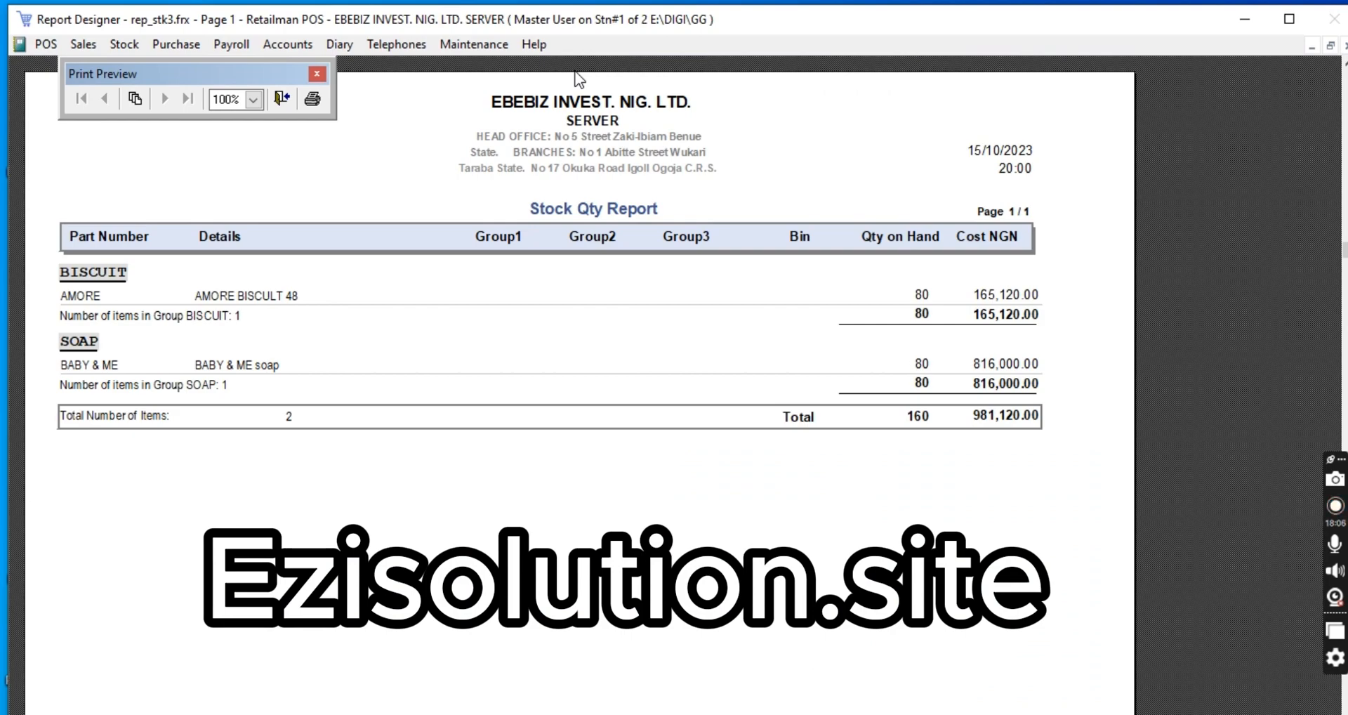
{"action": "left_click", "coordinate": [1347, 46]}
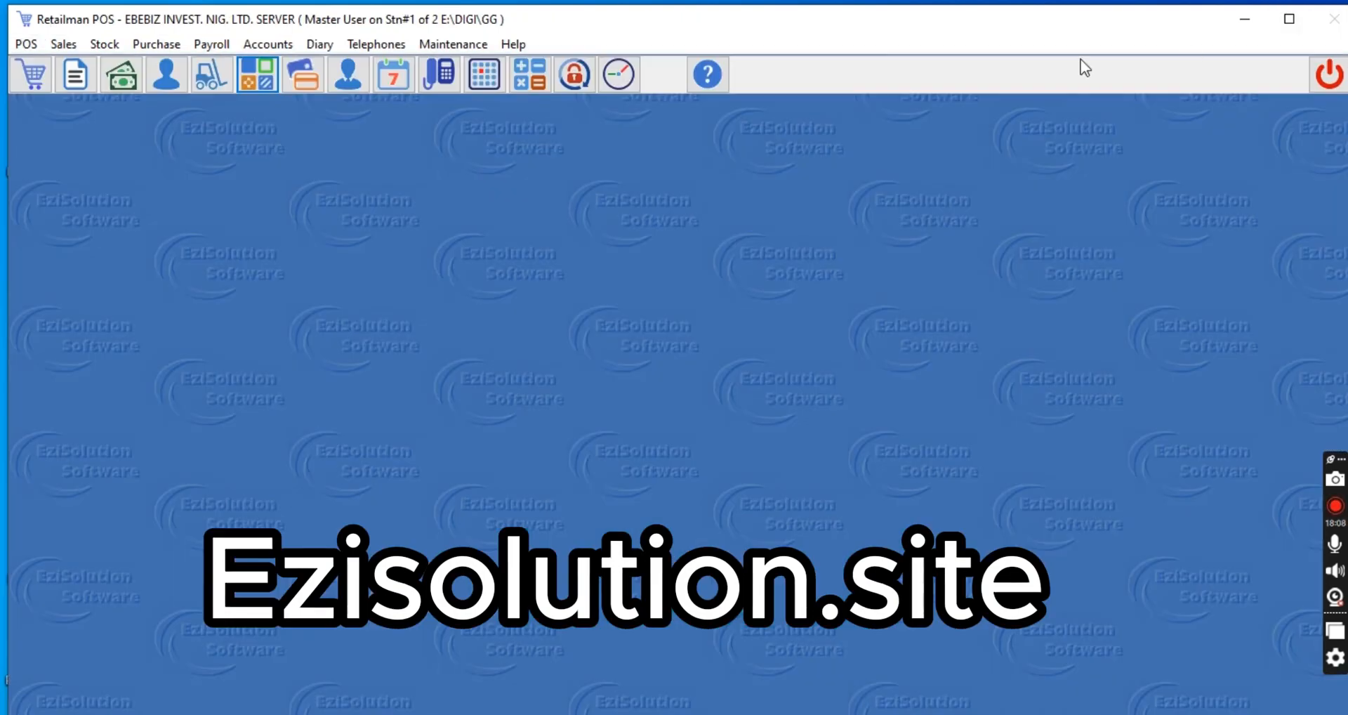
Step: Start a Send Stock To transfer to ASABA BRANCH, accepting the transfer number and date and leaving the reference number blank
{"action": "left_click", "coordinate": [103, 44]}
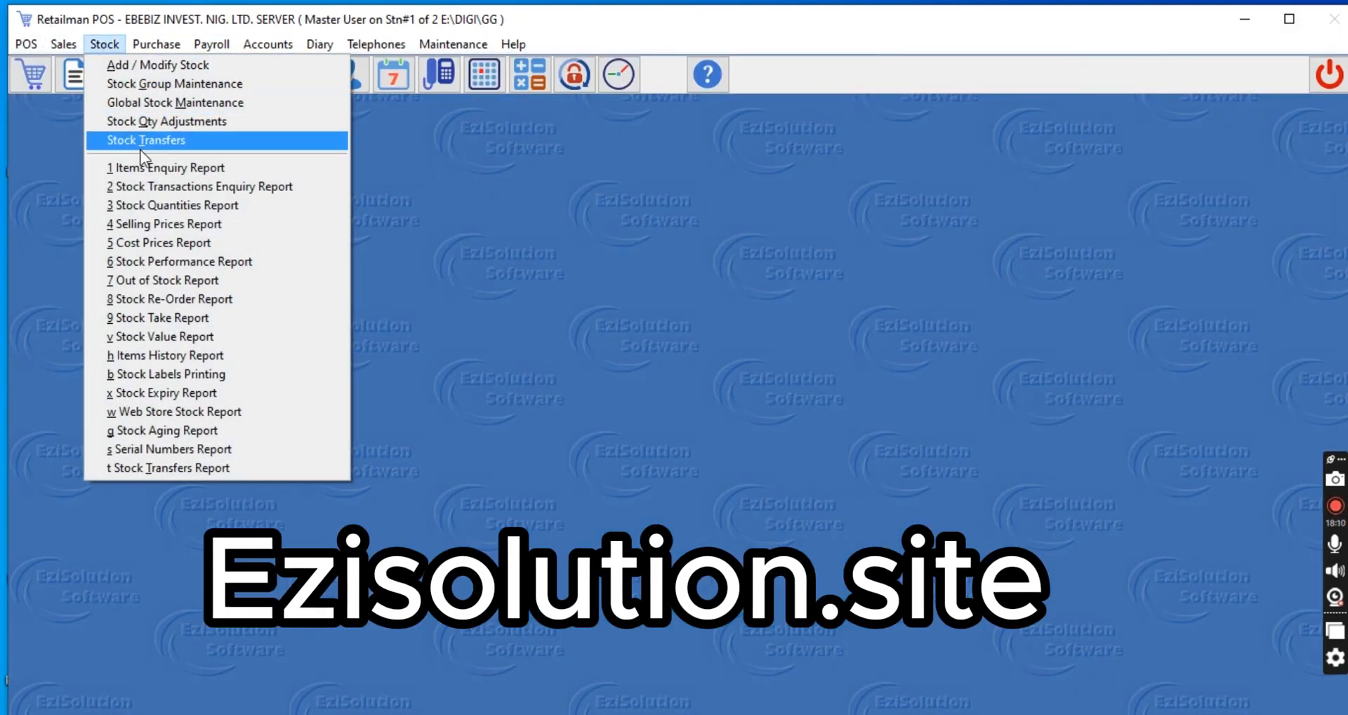
{"action": "left_click", "coordinate": [142, 140]}
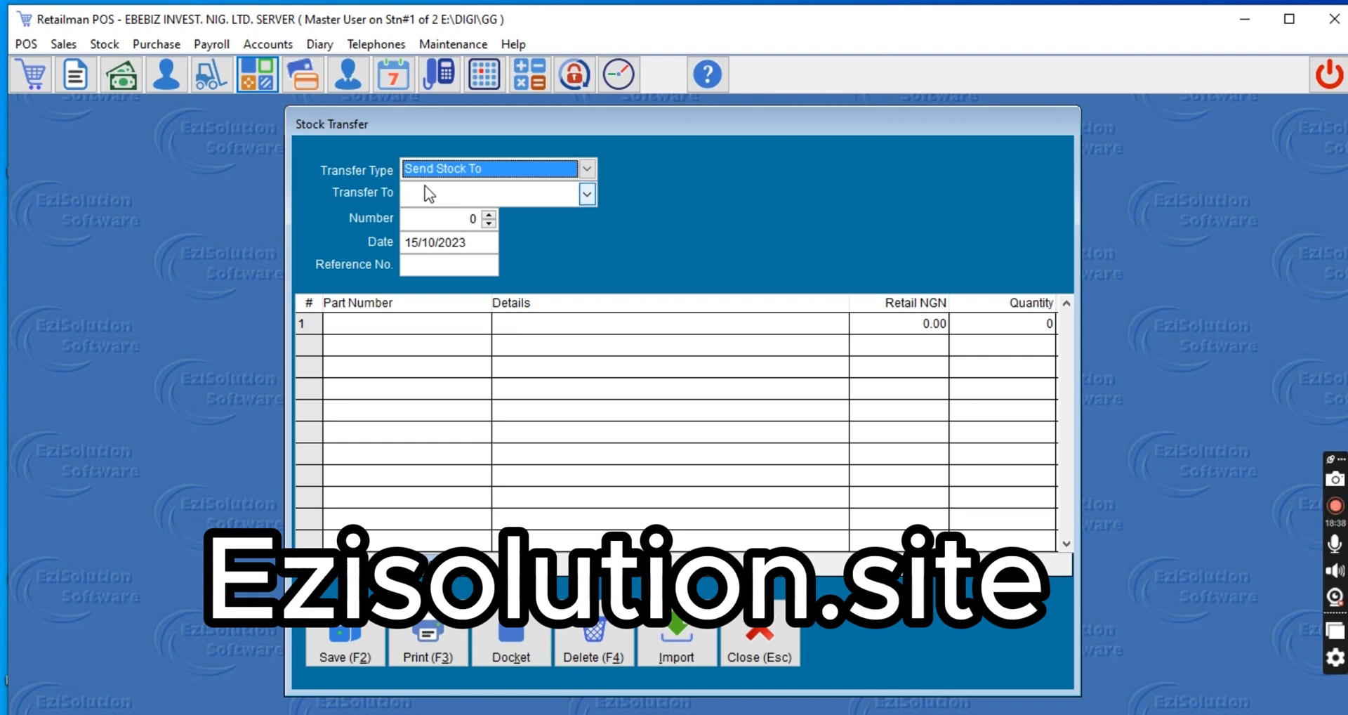
{"action": "left_click", "coordinate": [586, 195]}
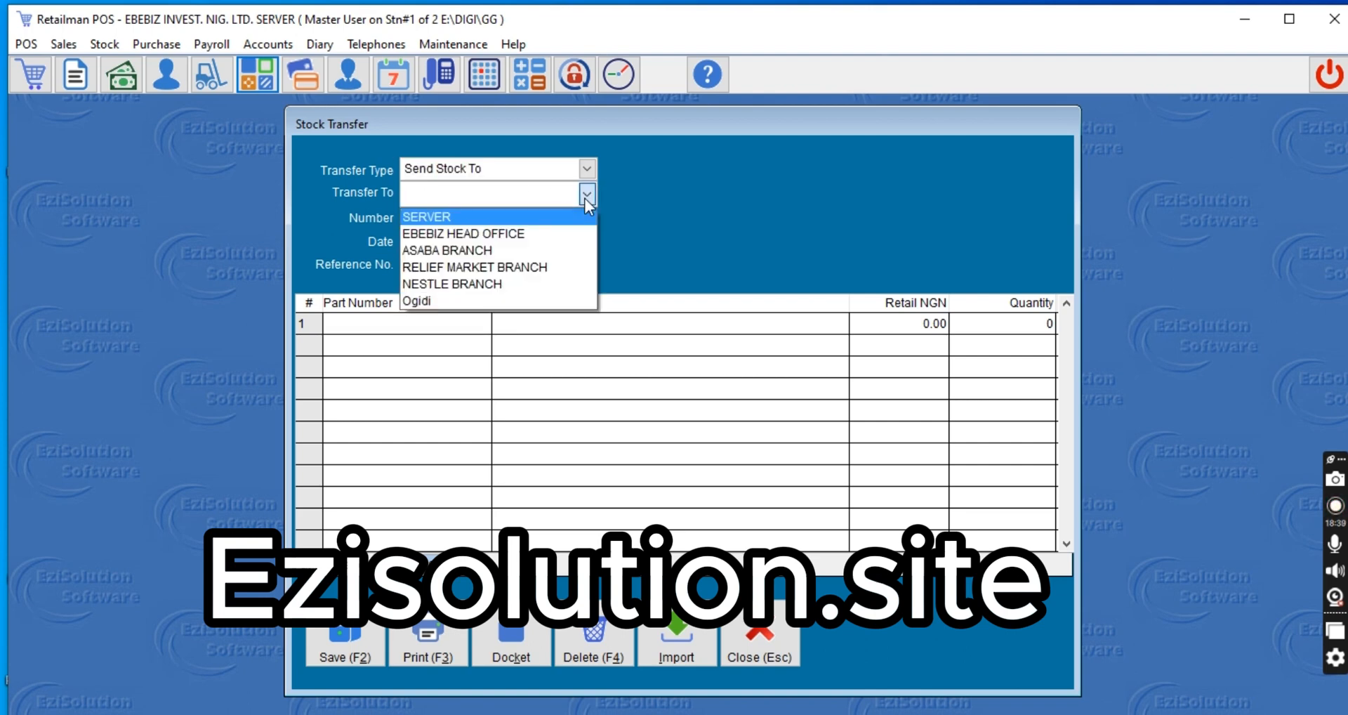
{"action": "left_click", "coordinate": [490, 248]}
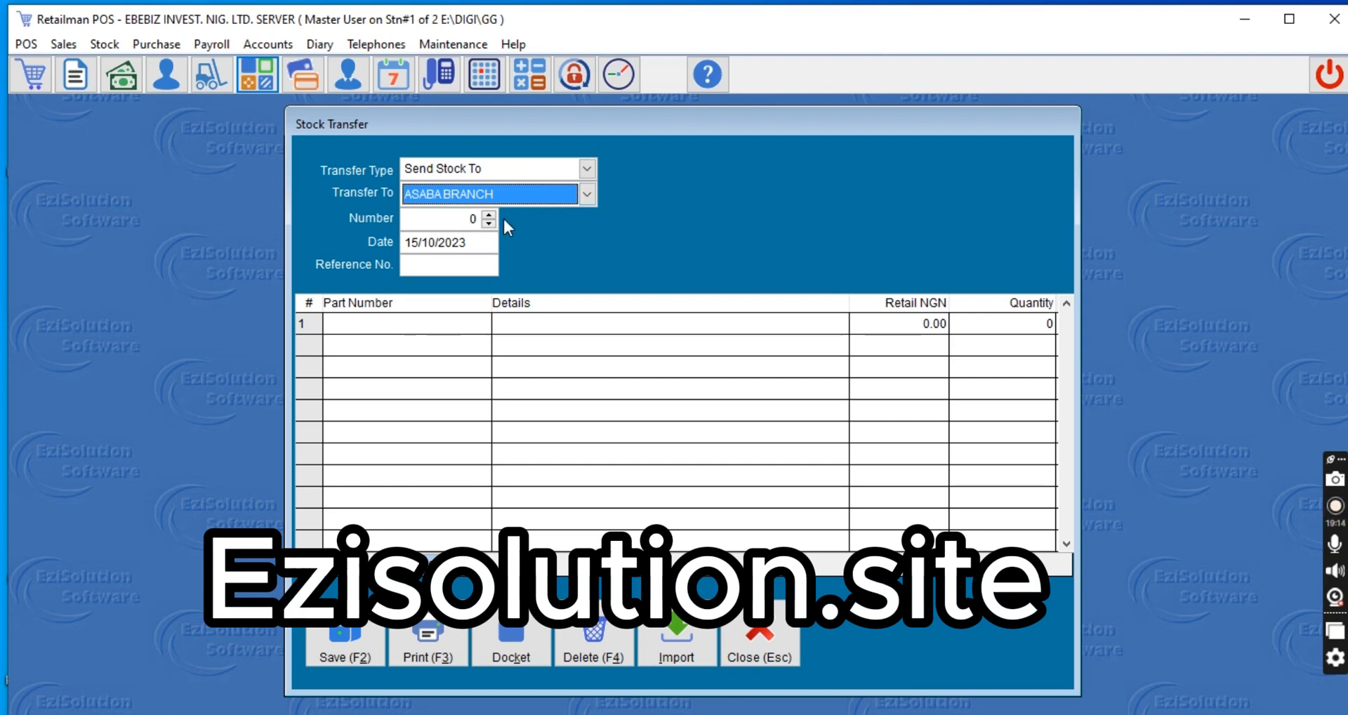
{"action": "key", "text": "Return"}
{"action": "key", "text": "Return"}
{"action": "key", "text": "Return"}
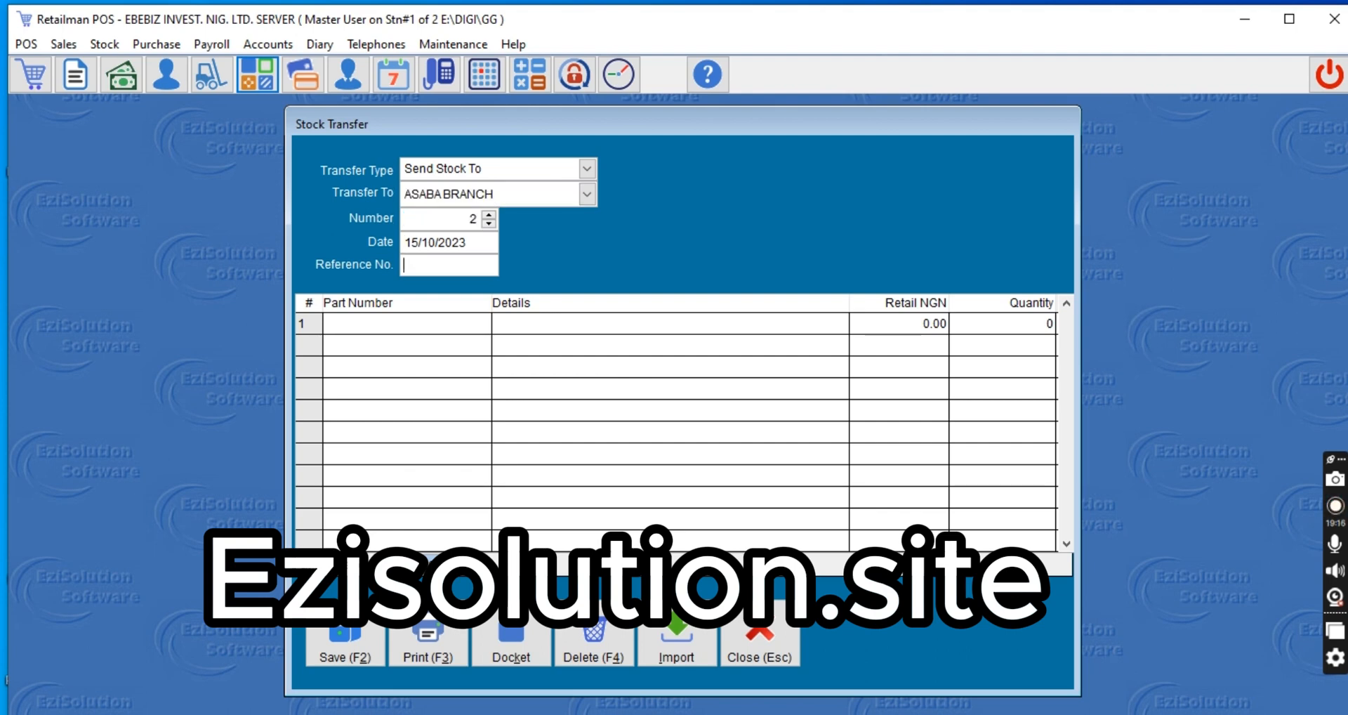
{"action": "key", "text": "Return"}
Step: Add AMORE to the transfer with a quantity of 30
{"action": "type", "text": "AMORE"}
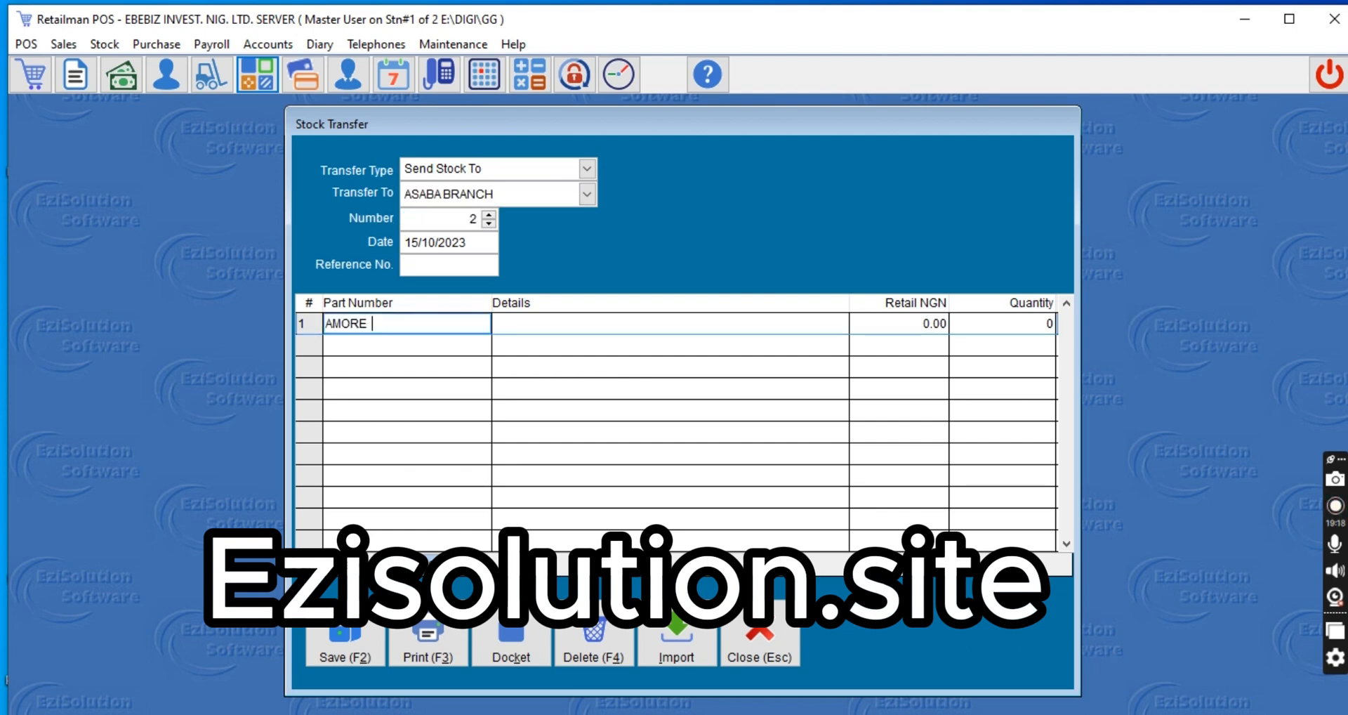
{"action": "key", "text": "Return"}
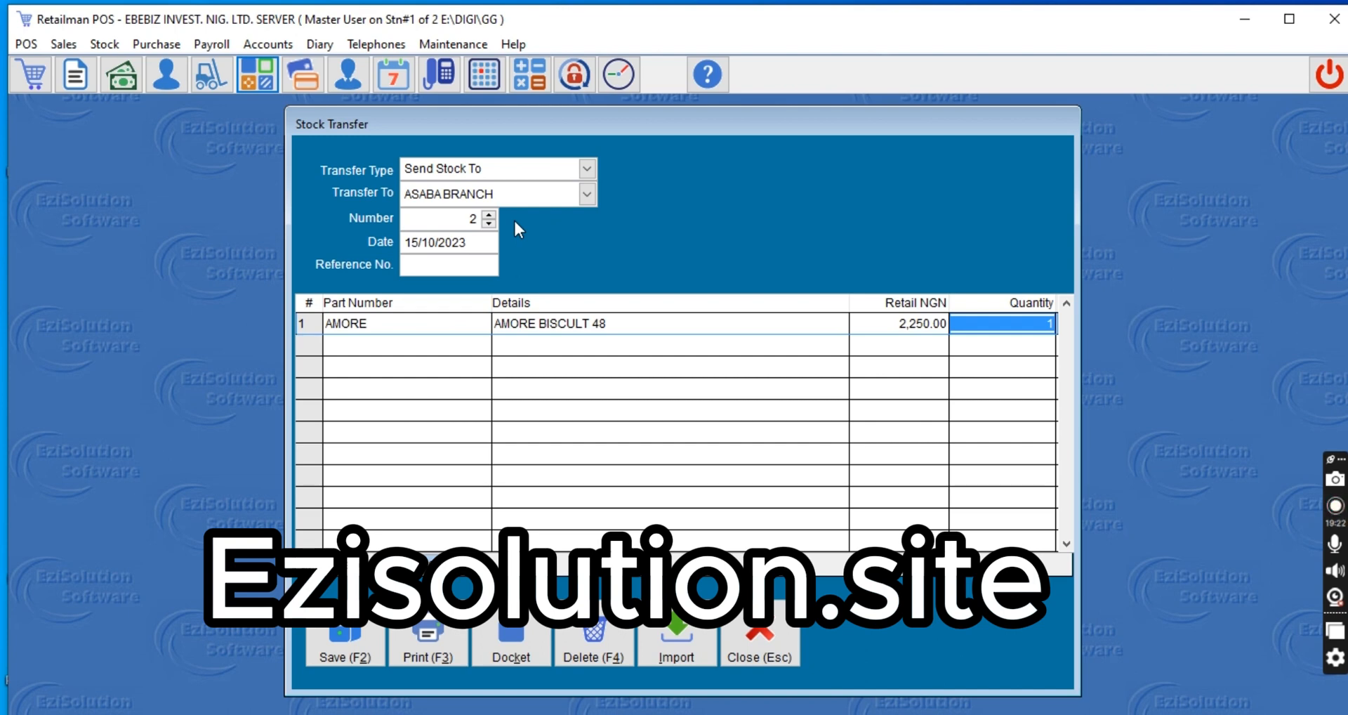
{"action": "type", "text": "30"}
{"action": "key", "text": "Return"}
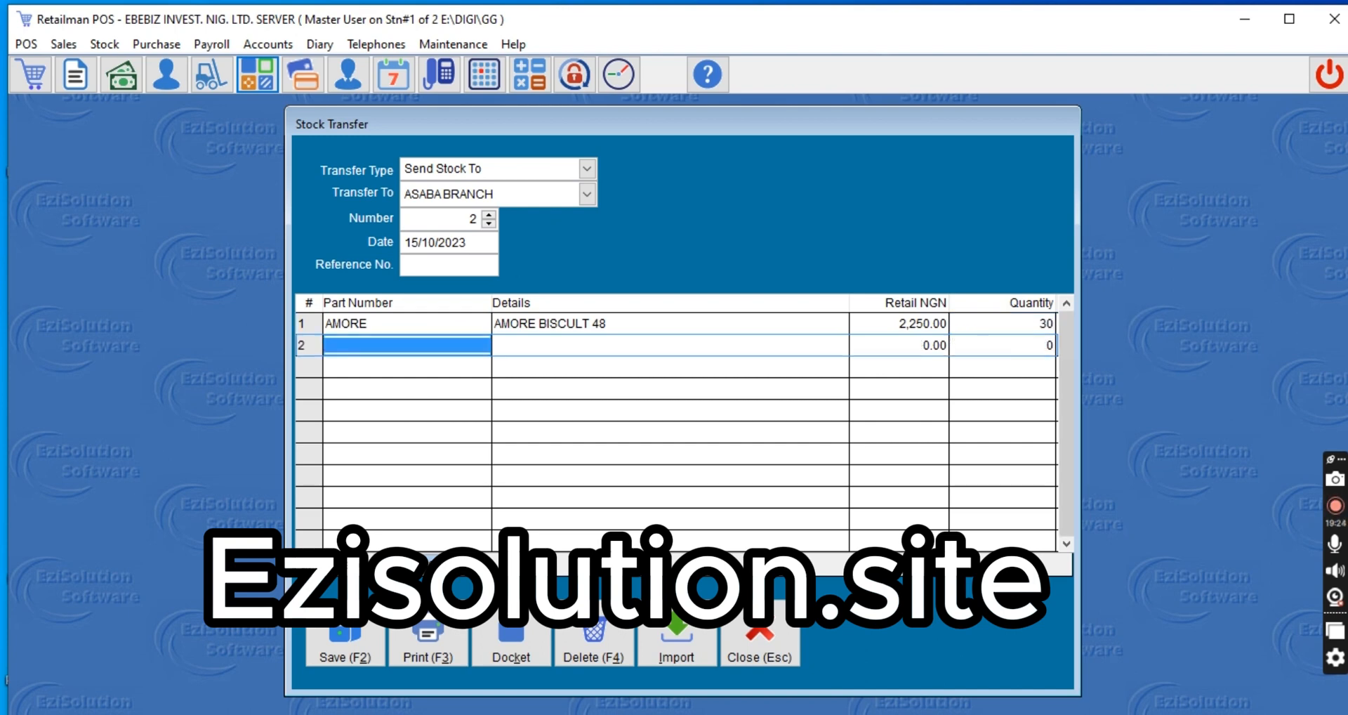
Step: Add BABY & ME from the stock list as the second transfer item with a quantity of 30
{"action": "type", "text": "a"}
{"action": "key", "text": "Return"}
{"action": "left_click", "coordinate": [516, 222]}
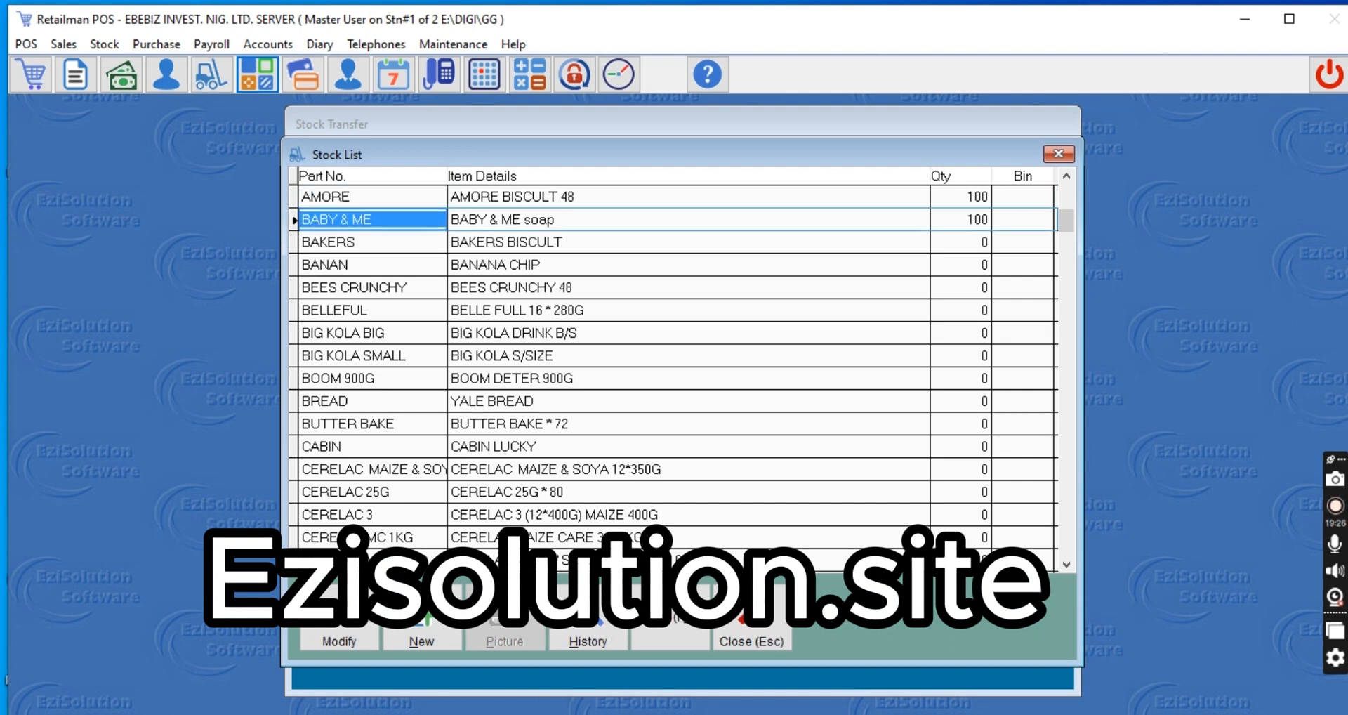
{"action": "double_click", "coordinate": [963, 222]}
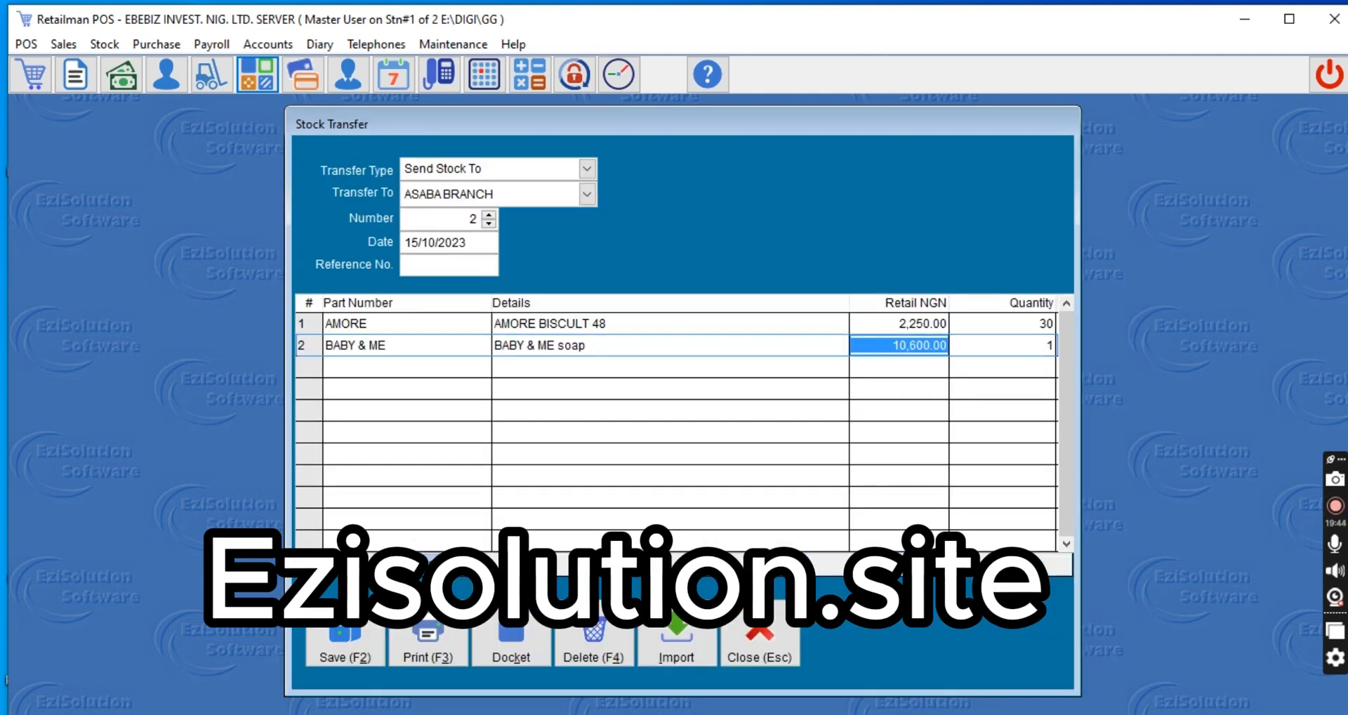
{"action": "key", "text": "Return"}
{"action": "type", "text": "30"}
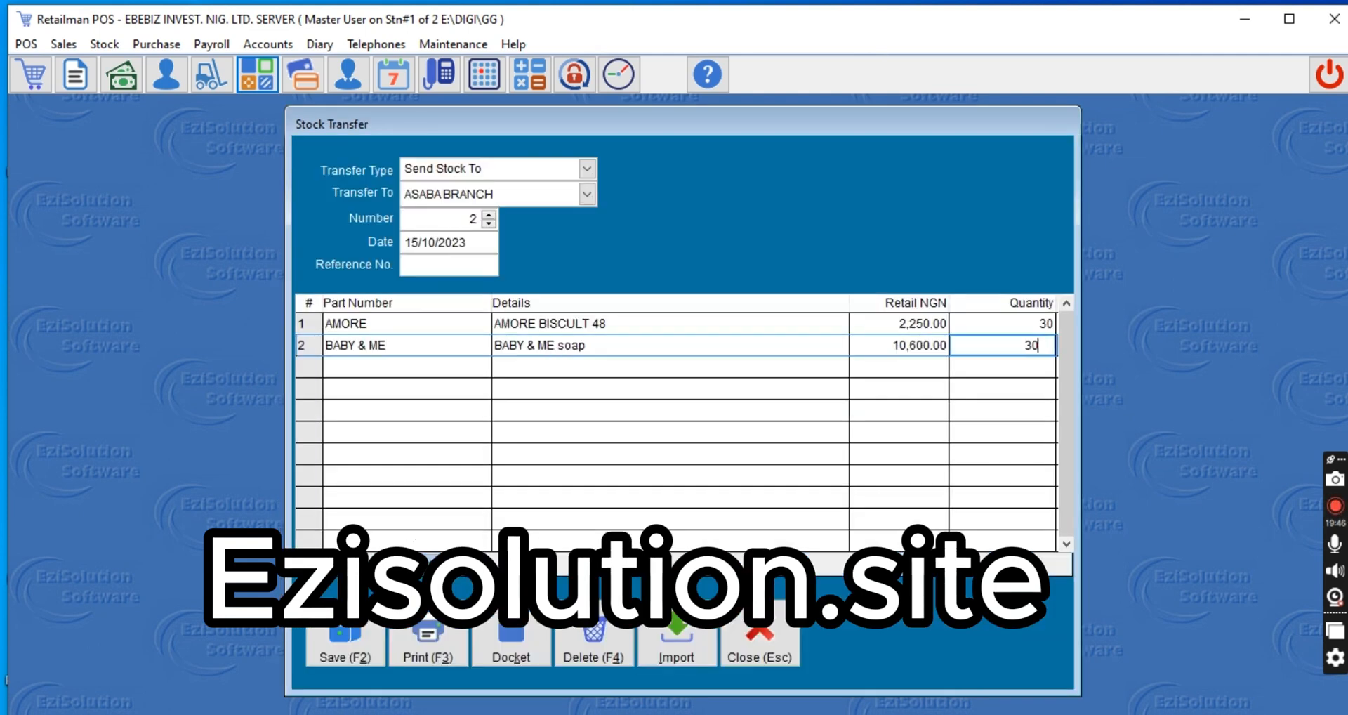
{"action": "key", "text": "Return"}
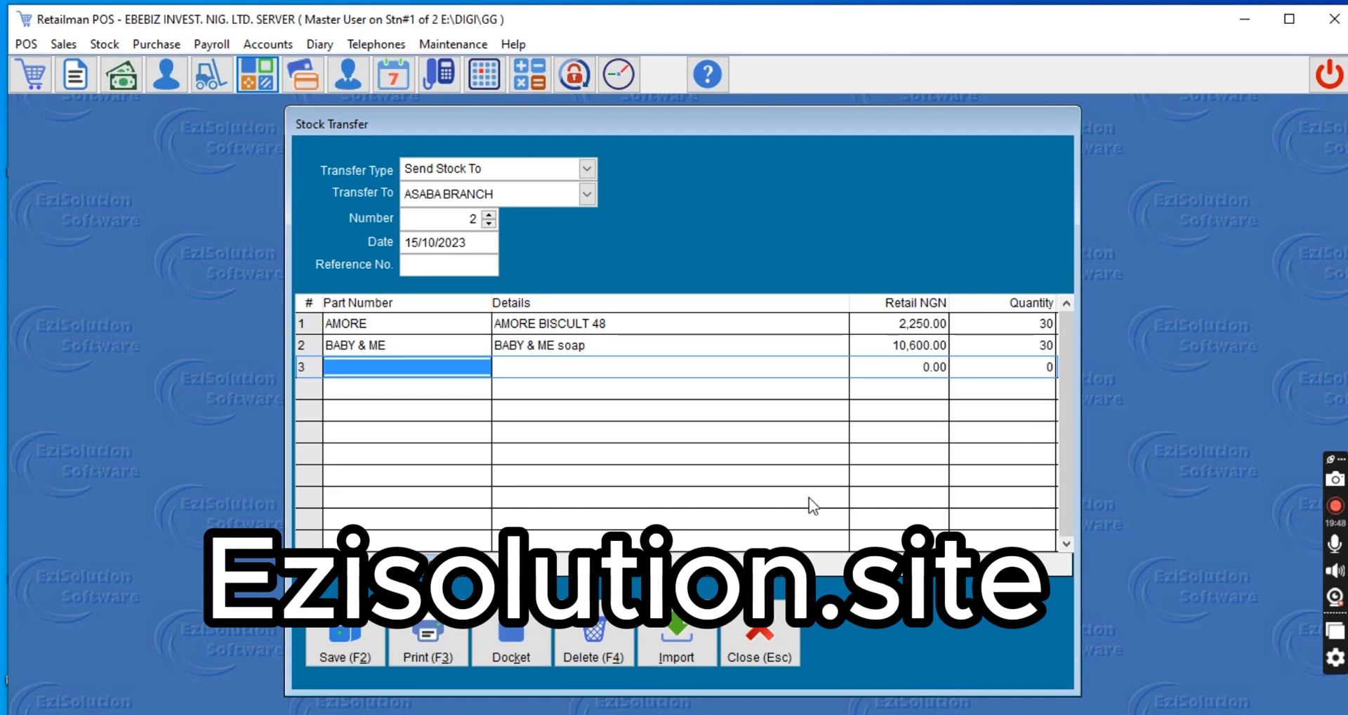
Step: Print the ASABA BRANCH transfer to a Stock Transfer Out report preview and maximize the preview window
{"action": "left_click", "coordinate": [434, 620]}
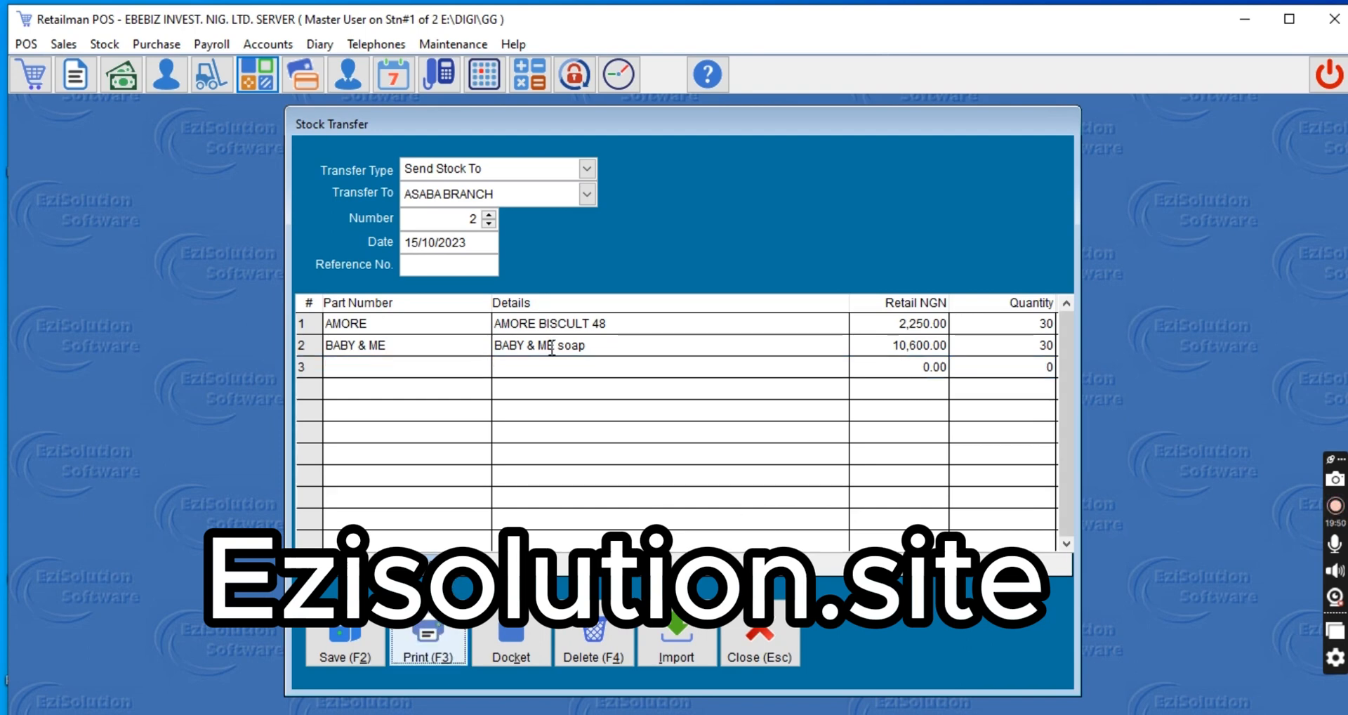
{"action": "left_click", "coordinate": [428, 641]}
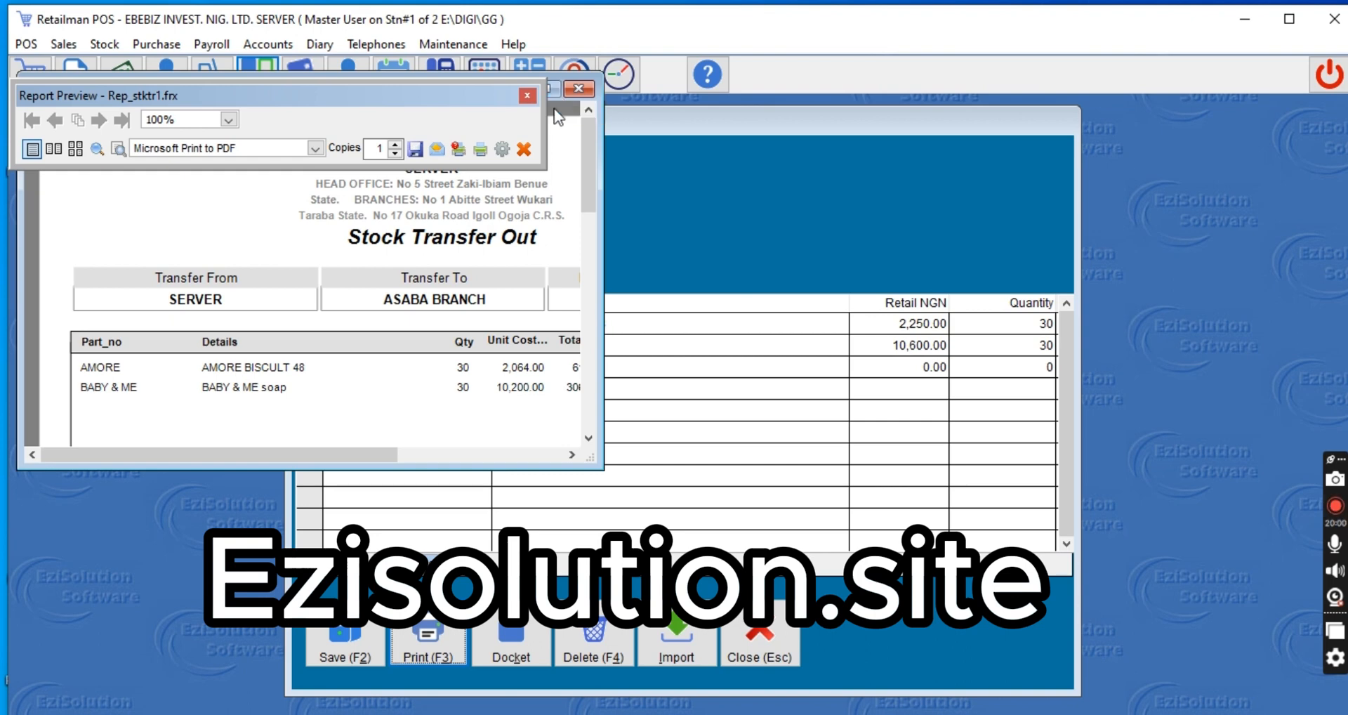
{"action": "left_click", "coordinate": [554, 89]}
Step: Check the transfer details, items and totals on the ASABA BRANCH Stock Transfer Out report, and close the preview and the transfer form
{"action": "left_click", "coordinate": [280, 263]}
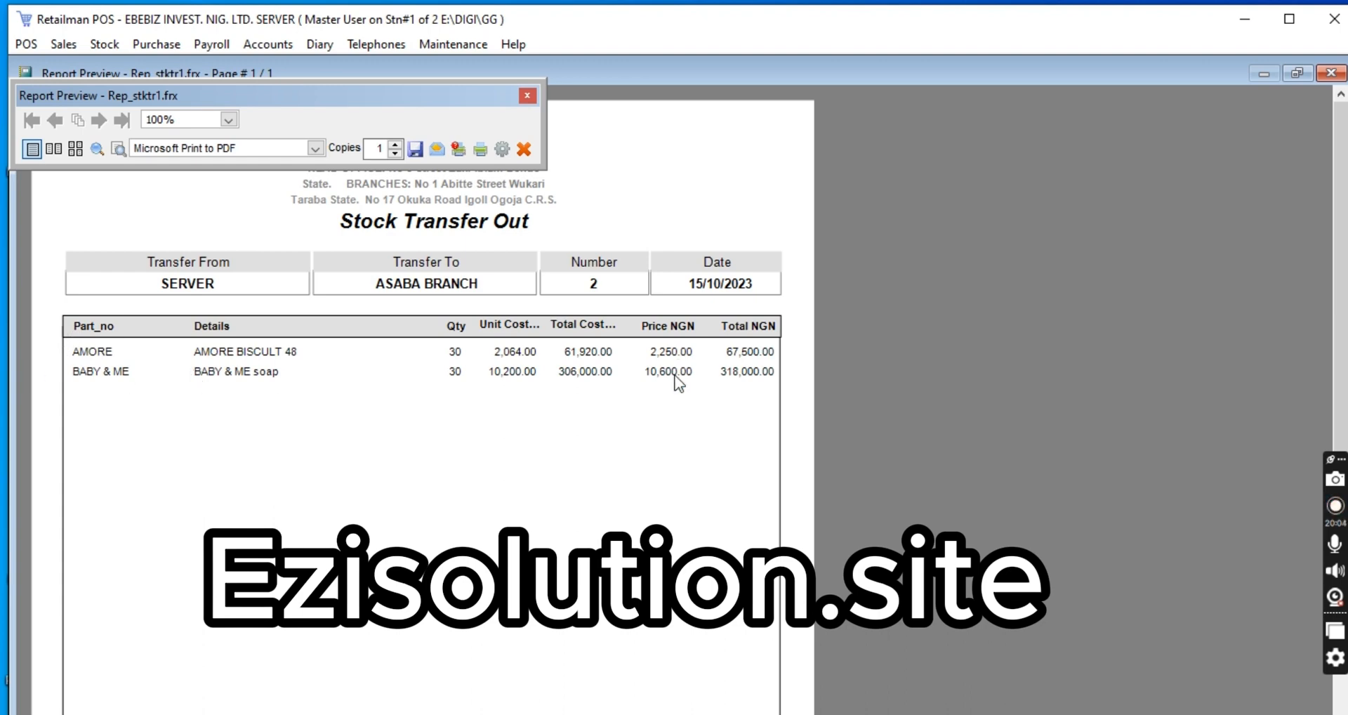
{"action": "left_click", "coordinate": [379, 688]}
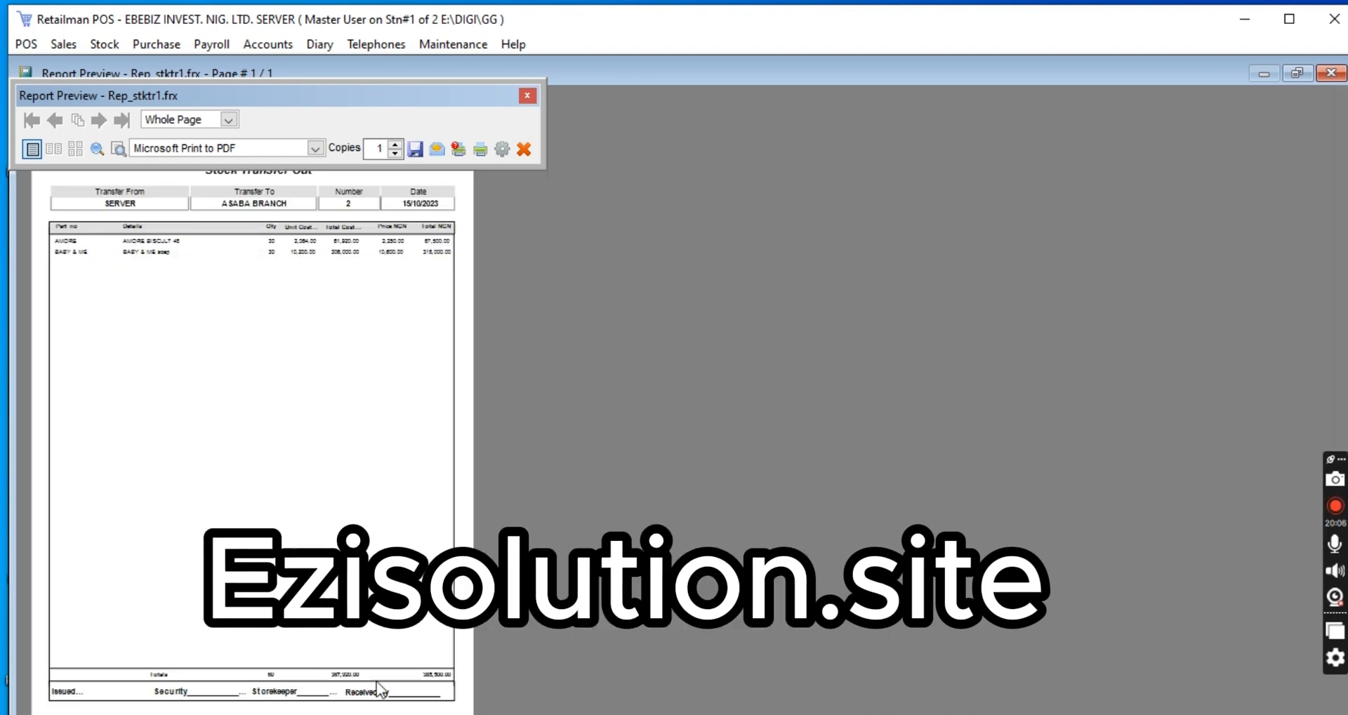
{"action": "left_click", "coordinate": [370, 688]}
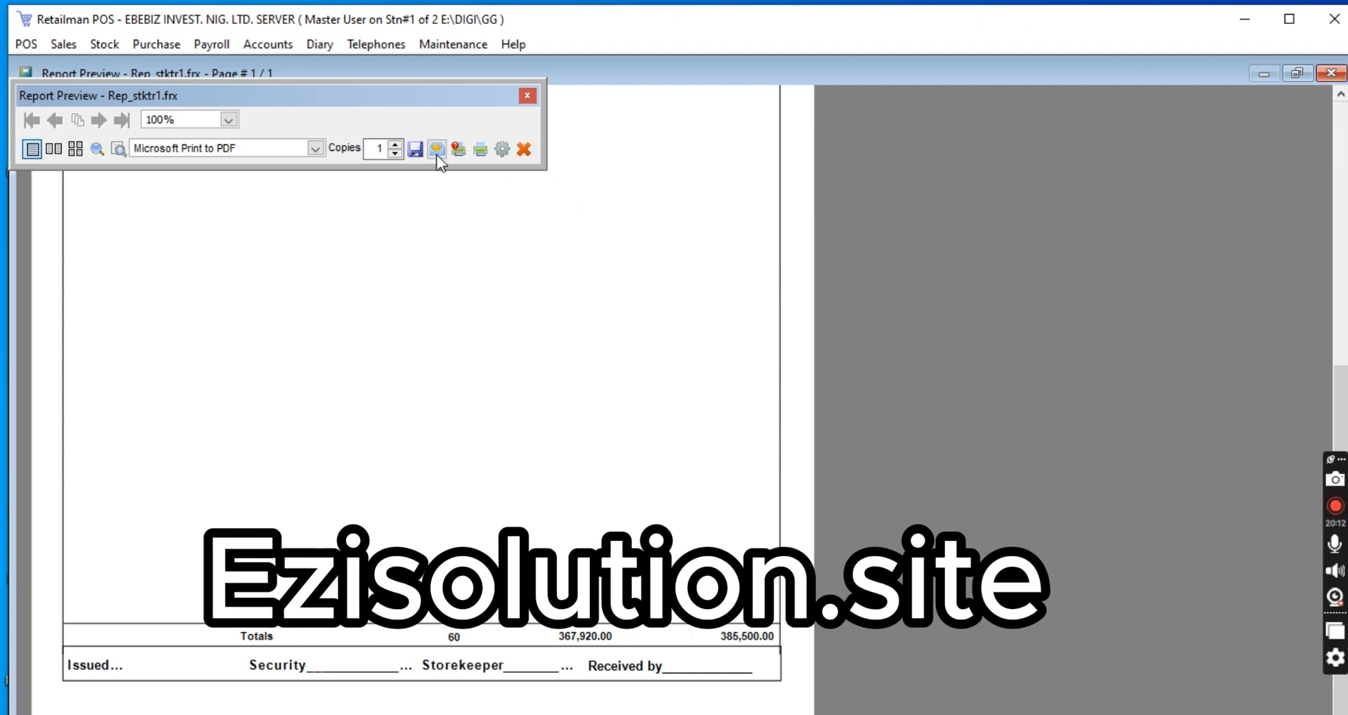
{"action": "left_click", "coordinate": [1331, 72]}
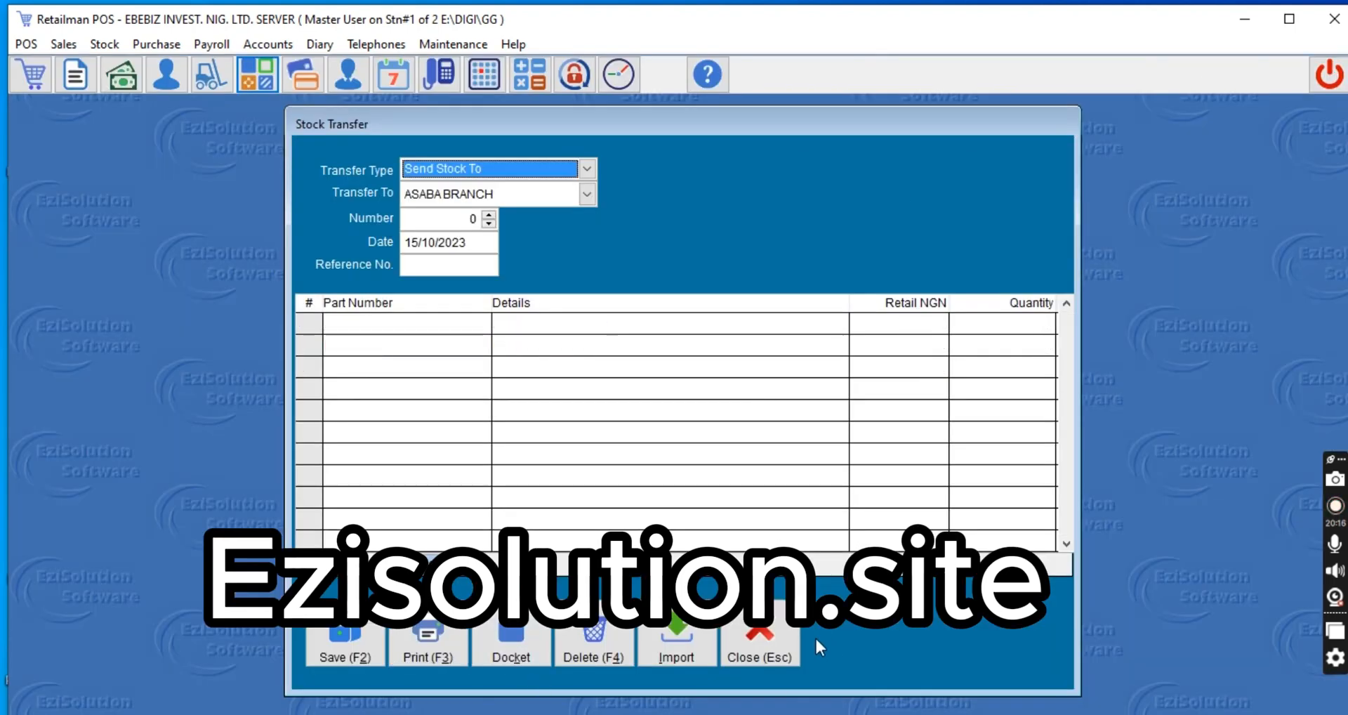
{"action": "left_click", "coordinate": [773, 650]}
Step: Find AMORE in the stock file and open its quantity enquiry by location
{"action": "left_click", "coordinate": [107, 45]}
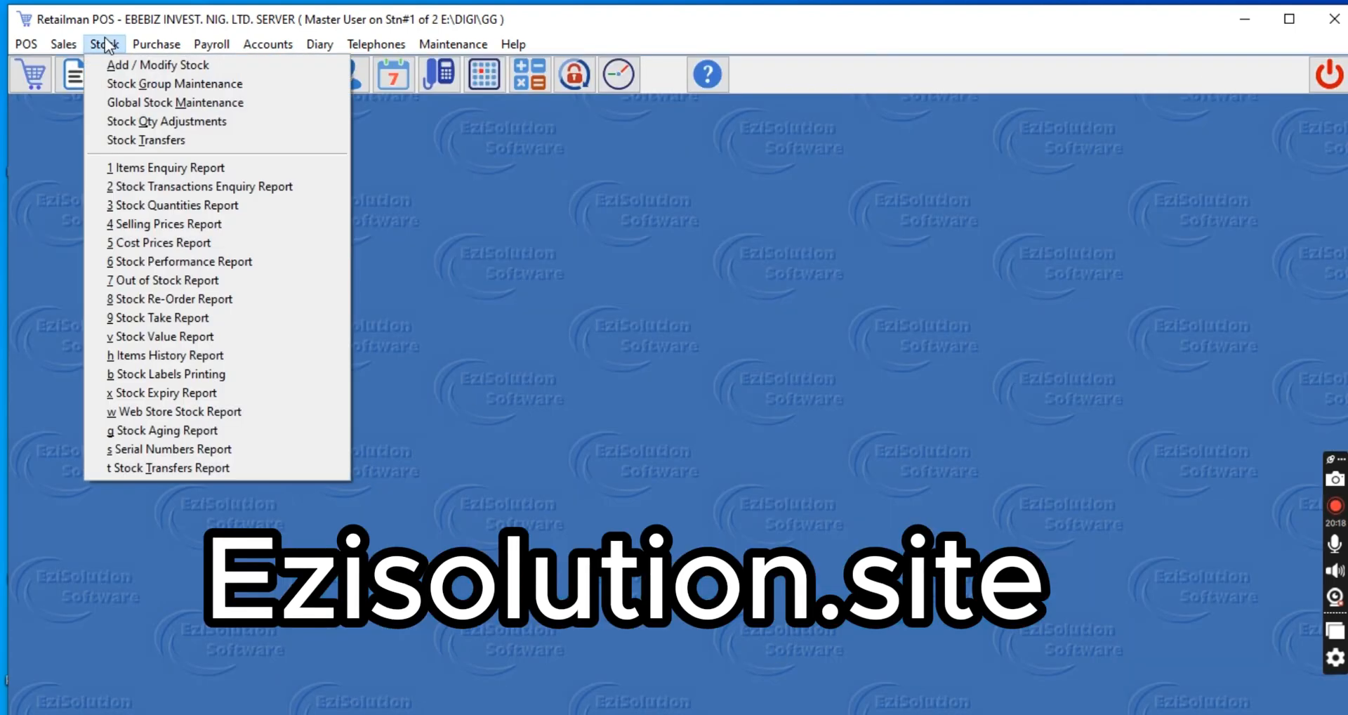
{"action": "left_click", "coordinate": [115, 62]}
{"action": "left_click", "coordinate": [300, 200]}
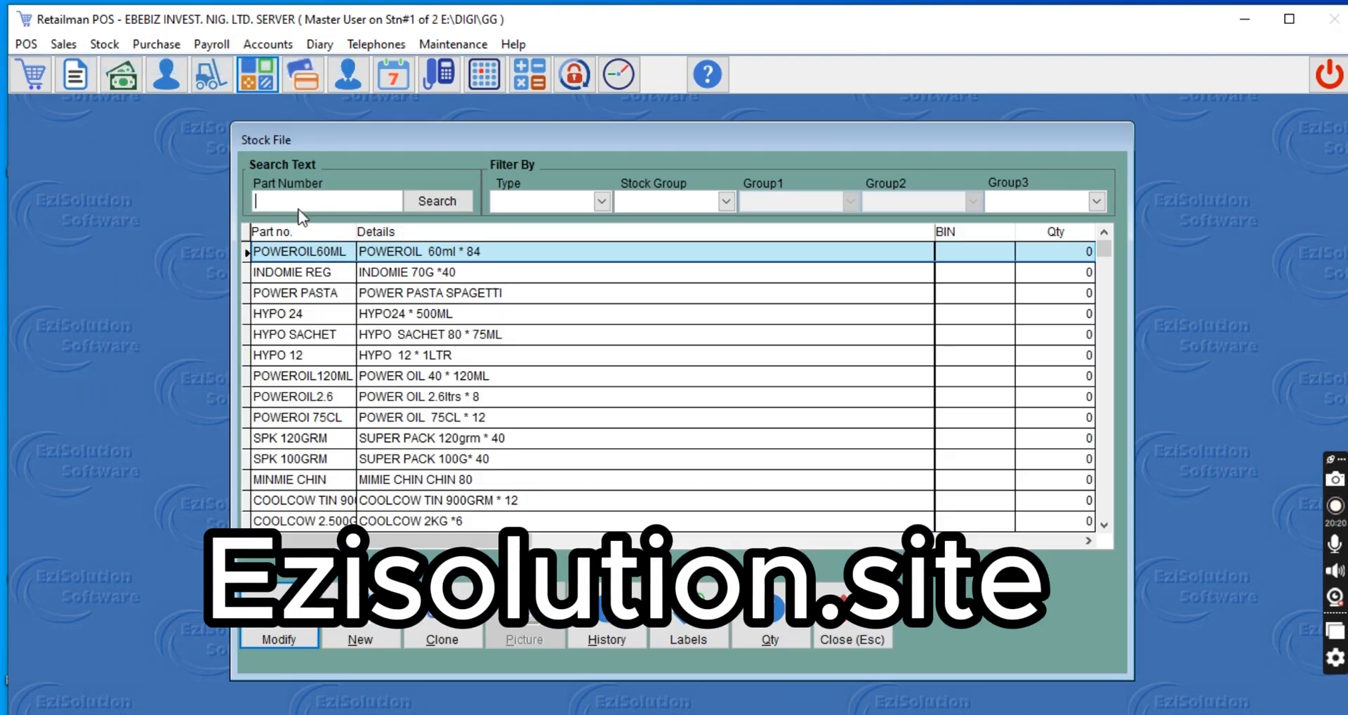
{"action": "type", "text": "AMORE"}
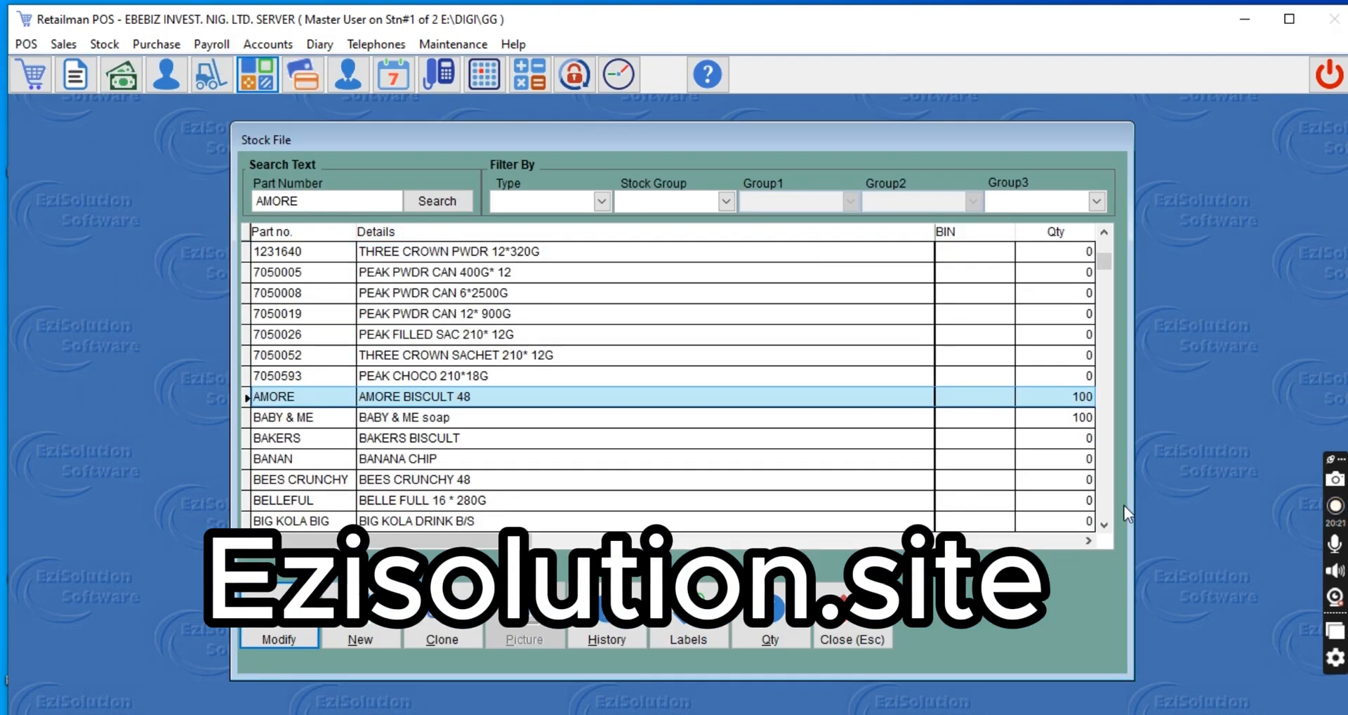
{"action": "left_click", "coordinate": [1064, 397]}
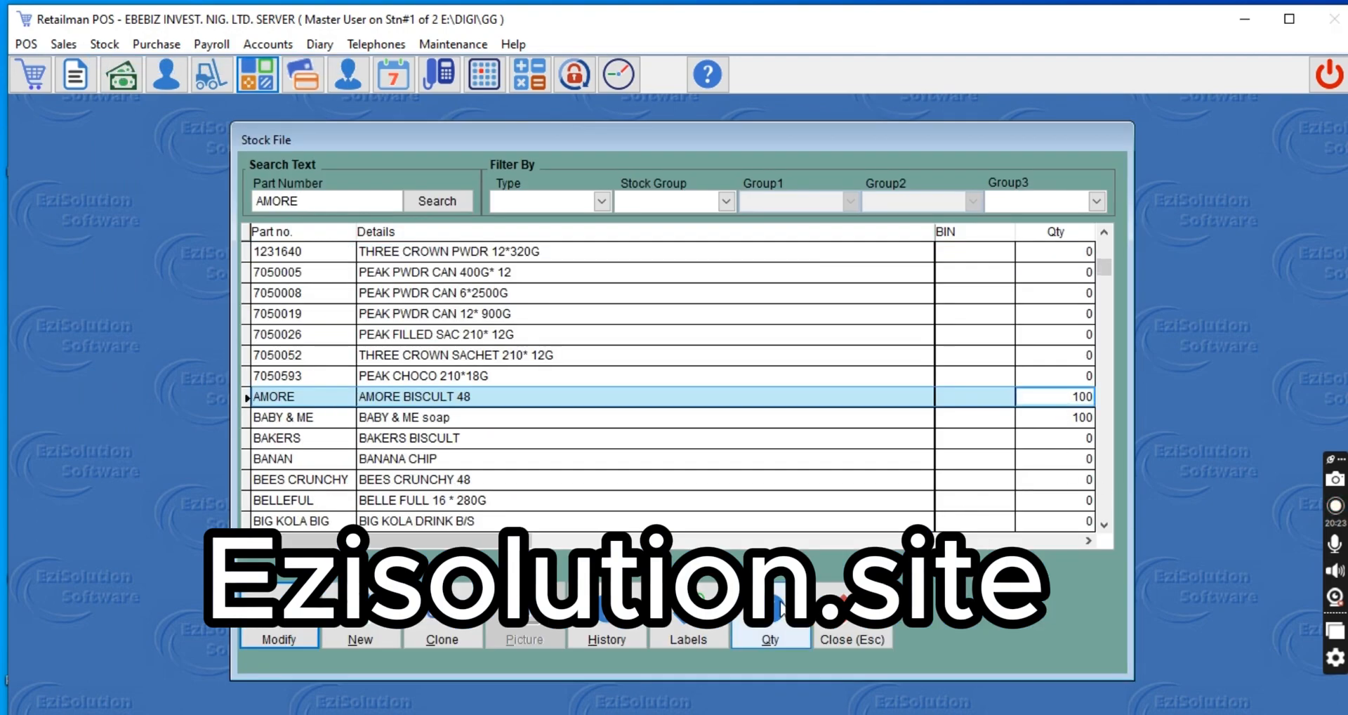
{"action": "left_click", "coordinate": [770, 639]}
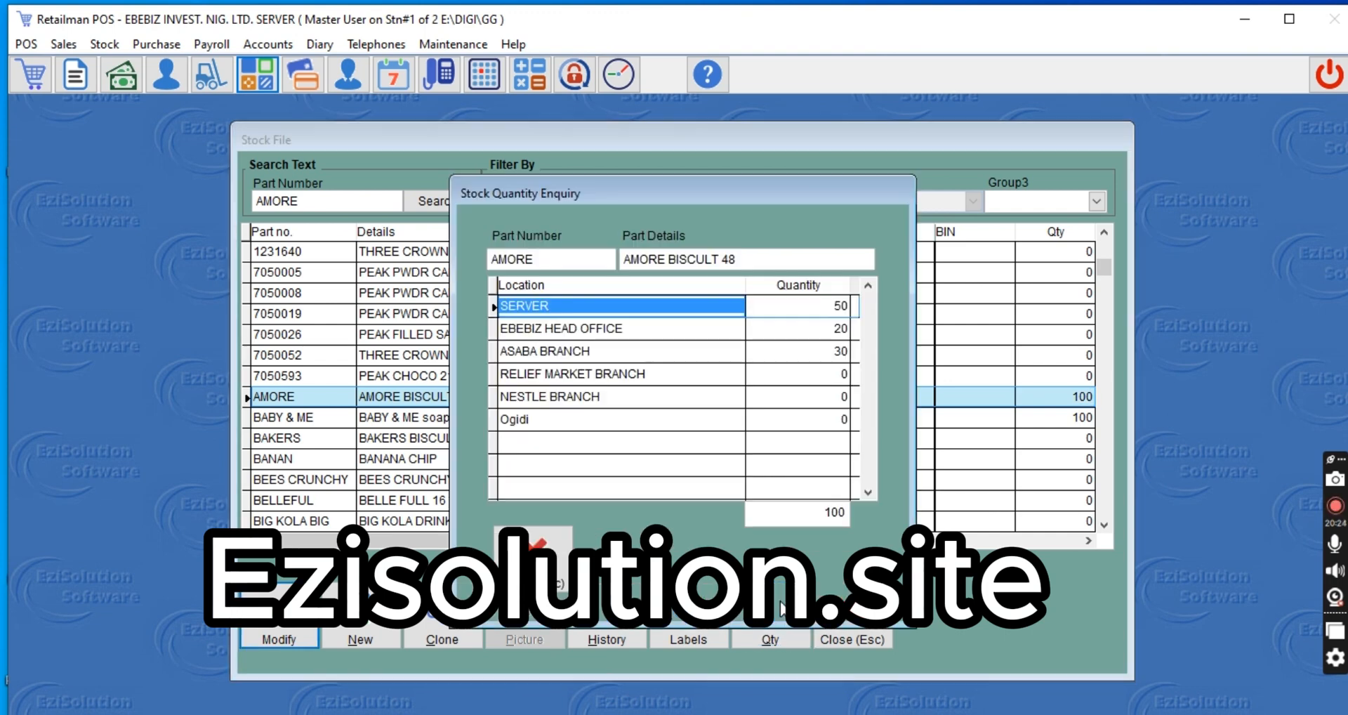
Step: Check AMORE's stock quantity at each location, and close the quantity enquiry and the stock file
{"action": "left_click", "coordinate": [838, 329]}
{"action": "left_click", "coordinate": [831, 396]}
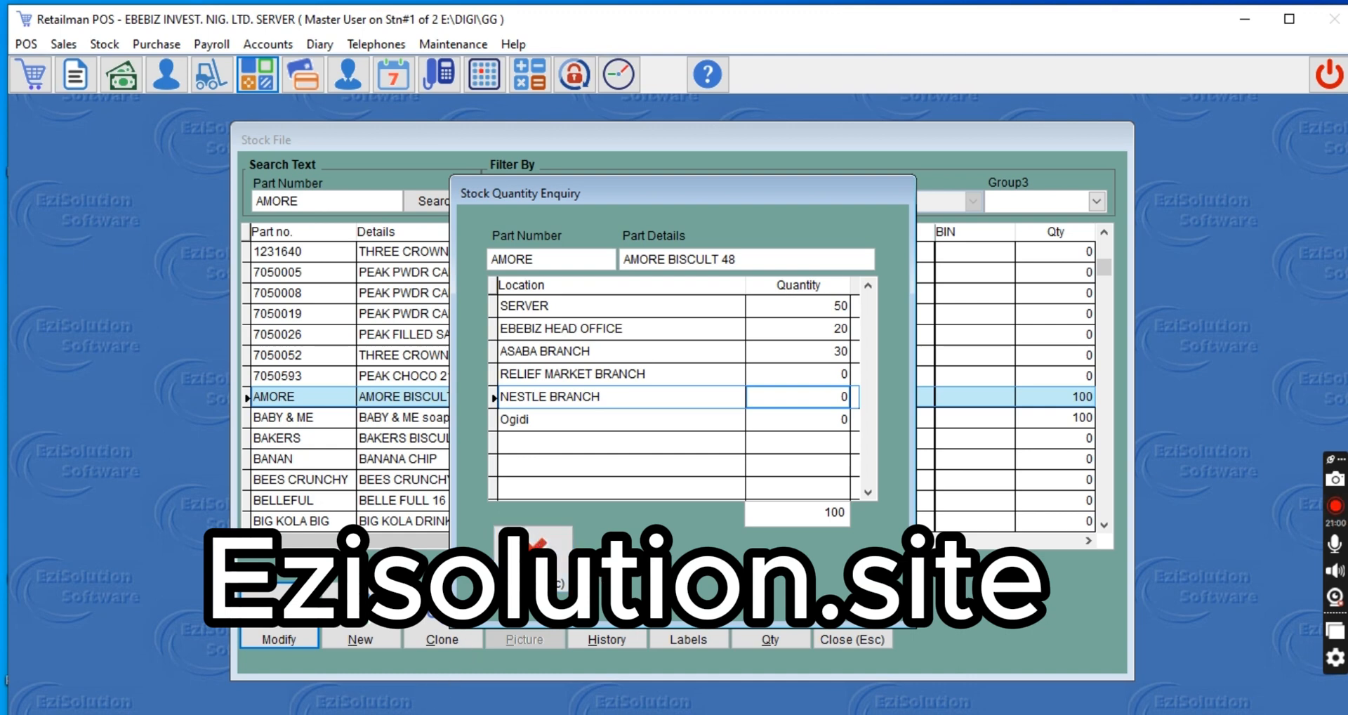
{"action": "left_click", "coordinate": [545, 546]}
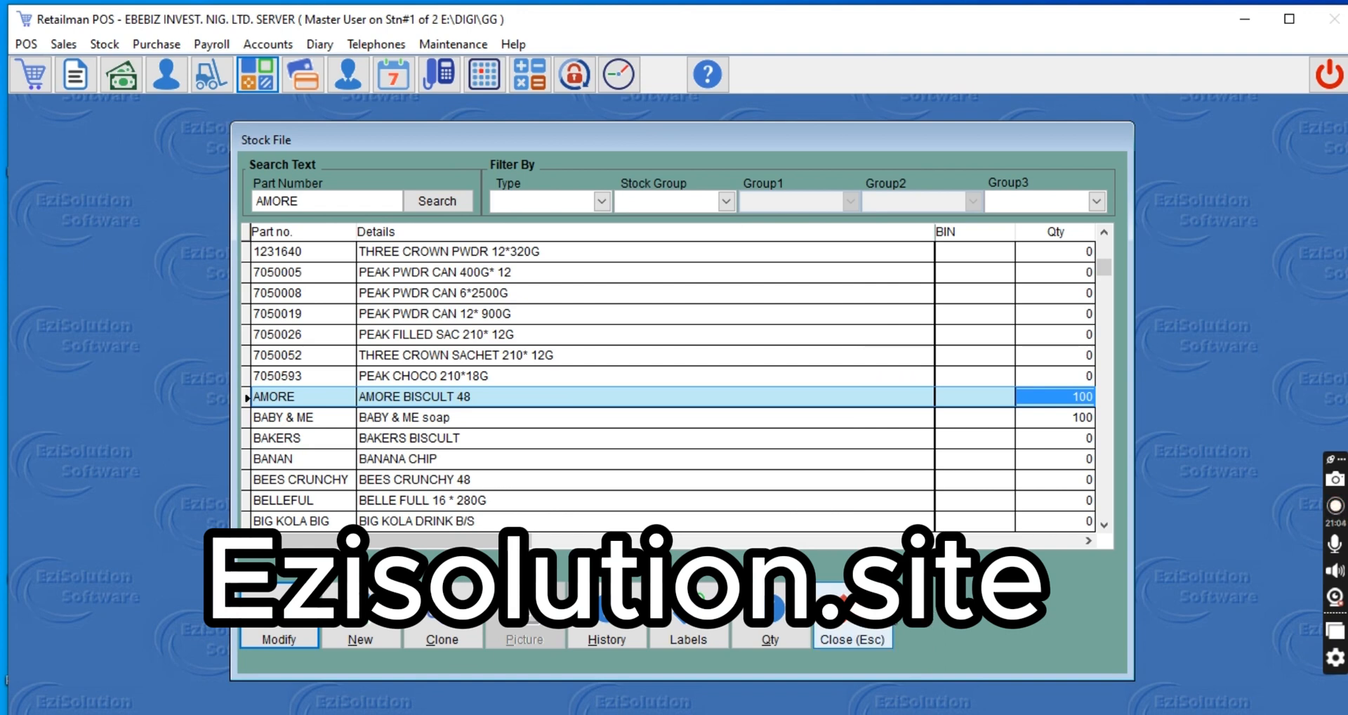
{"action": "left_click", "coordinate": [853, 638]}
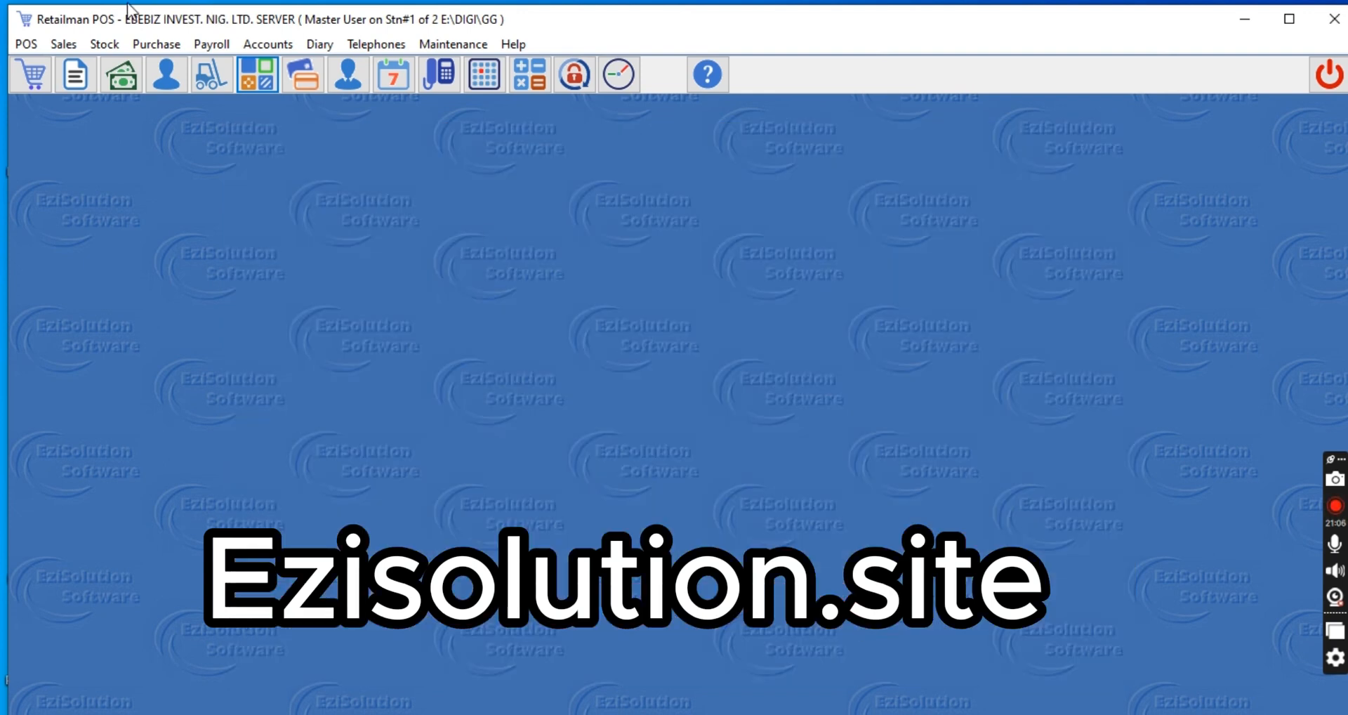
Step: Preview the Stock Transfers Report for 15/10/2023 on screen without location filters, review all transfers, and close the preview
{"action": "left_click", "coordinate": [106, 45]}
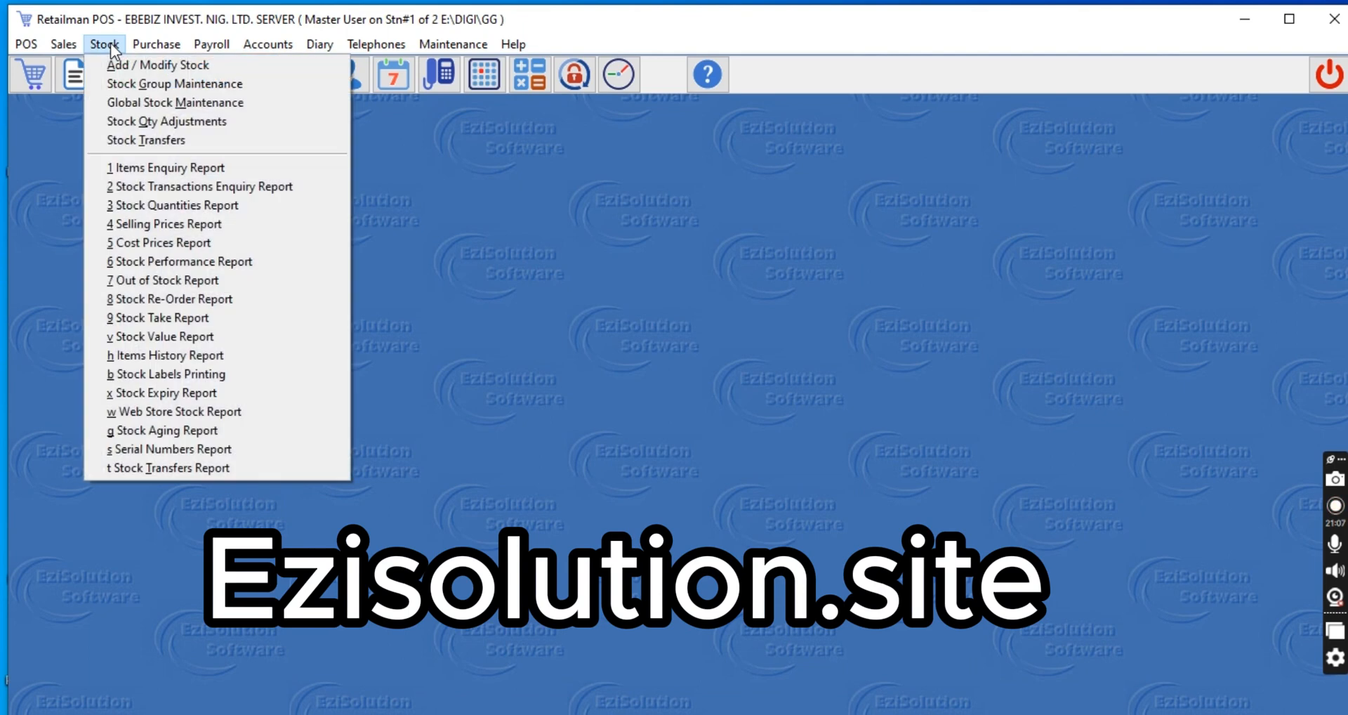
{"action": "left_click", "coordinate": [172, 468]}
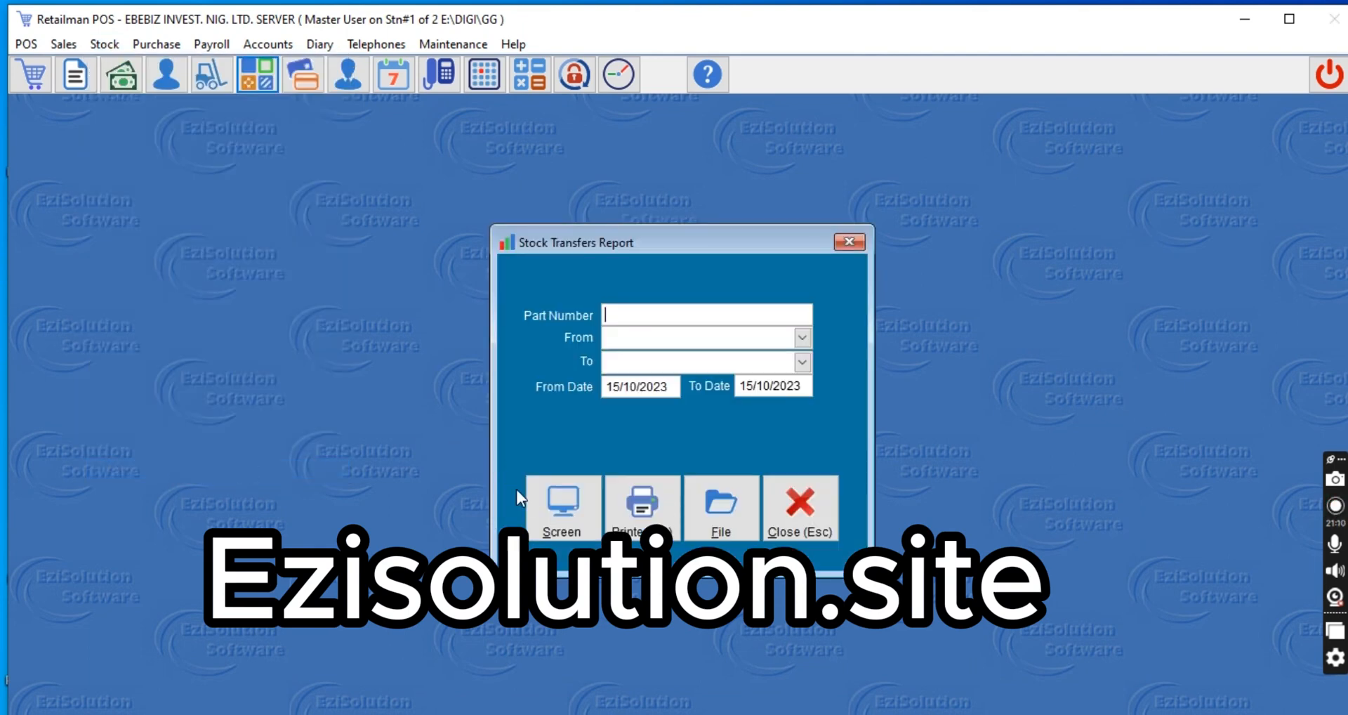
{"action": "left_click", "coordinate": [561, 506]}
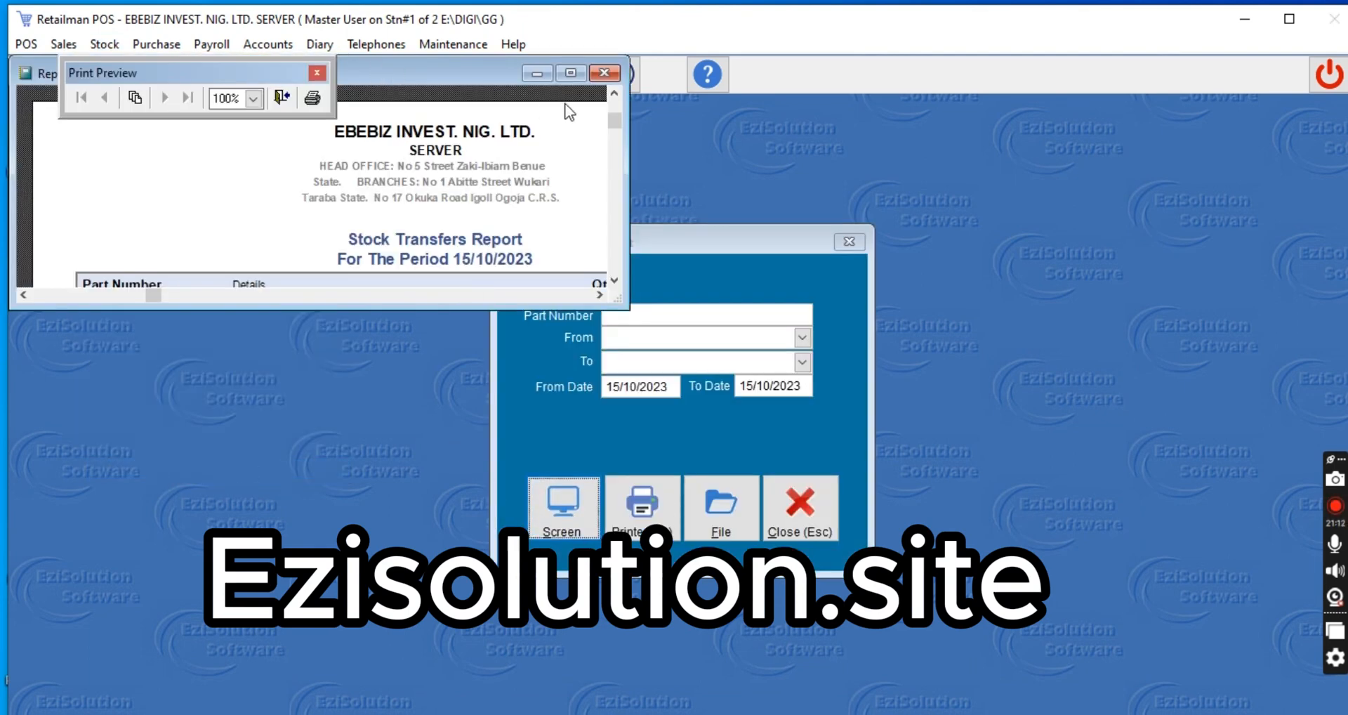
{"action": "left_click", "coordinate": [571, 73]}
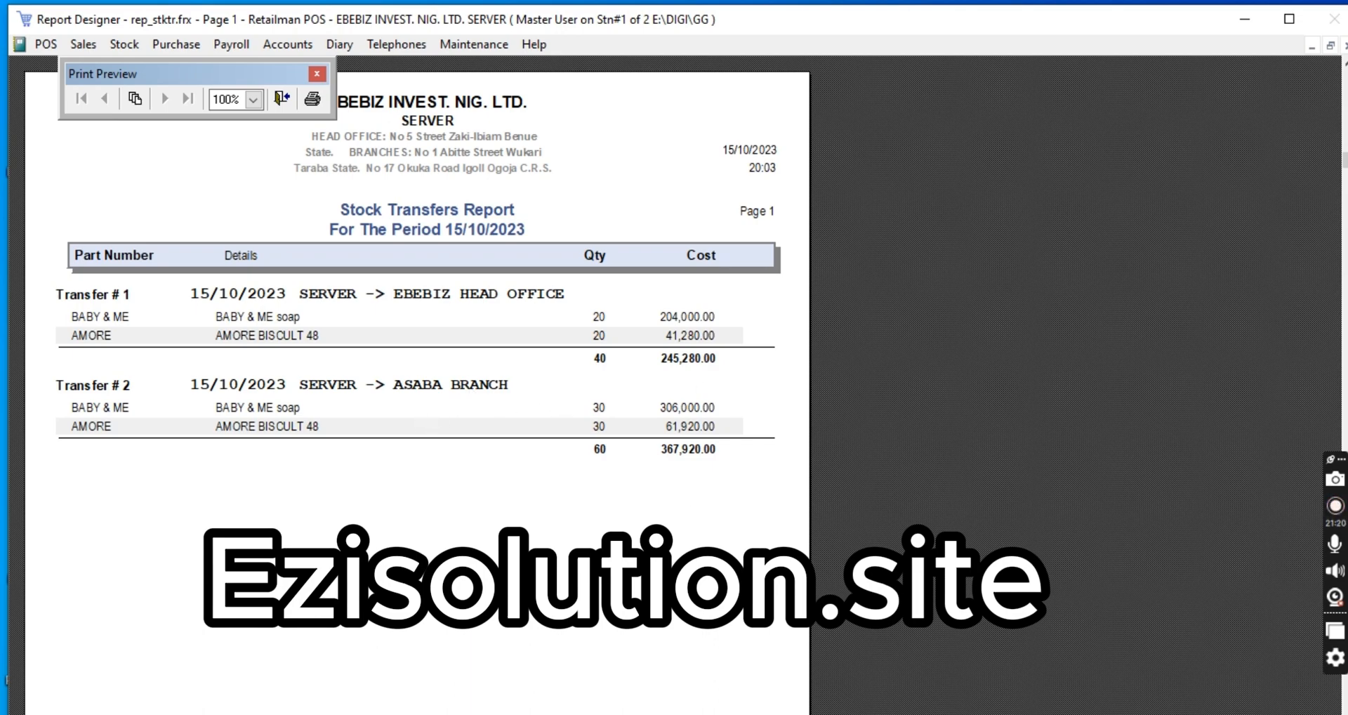
{"action": "left_click", "coordinate": [735, 389]}
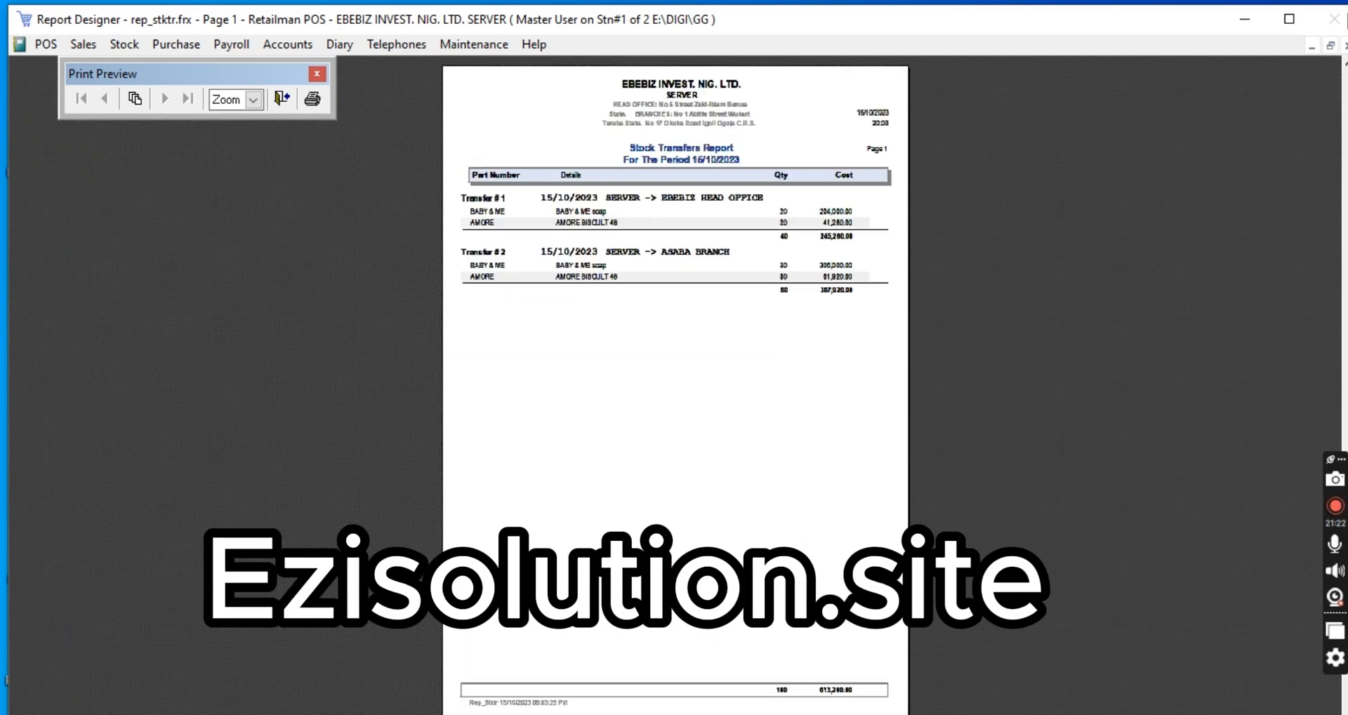
{"action": "left_click", "coordinate": [1346, 44]}
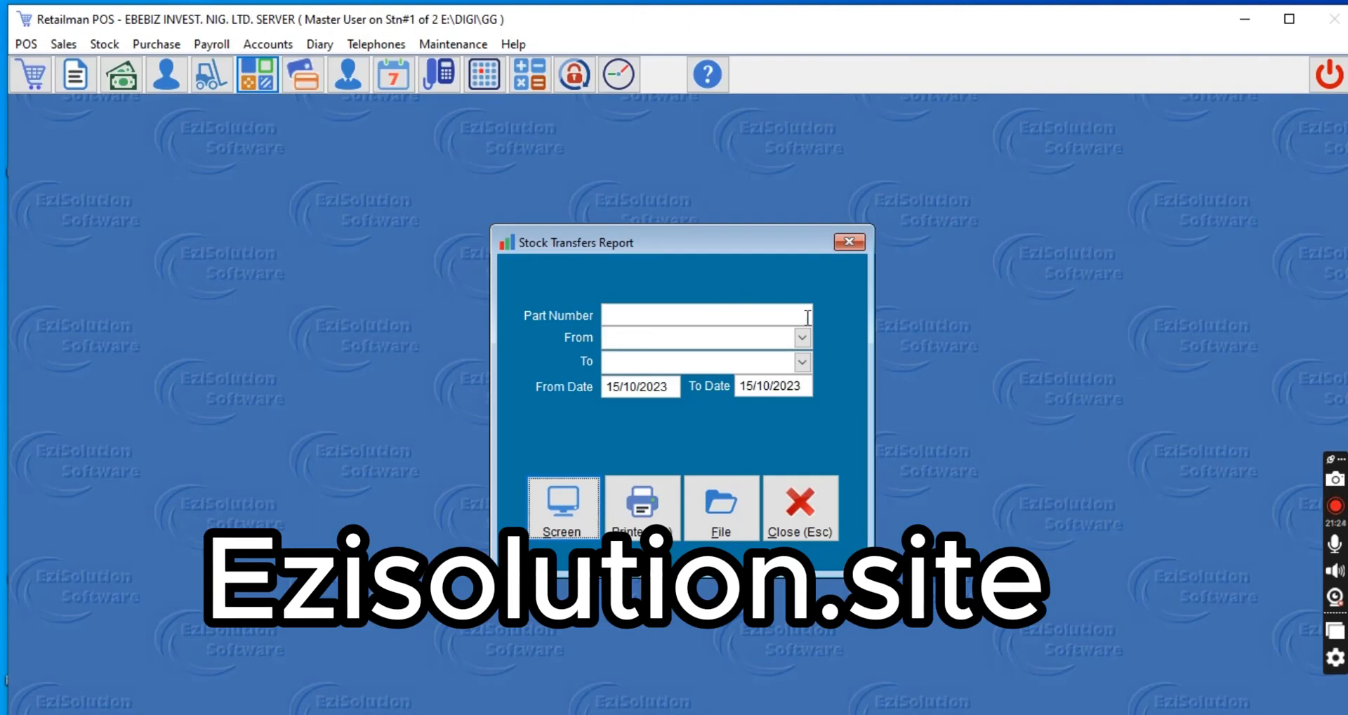
Step: Preview the Stock Transfers Report for transfers from SERVER in a maximized window, and close the preview and the report form
{"action": "left_click", "coordinate": [802, 338]}
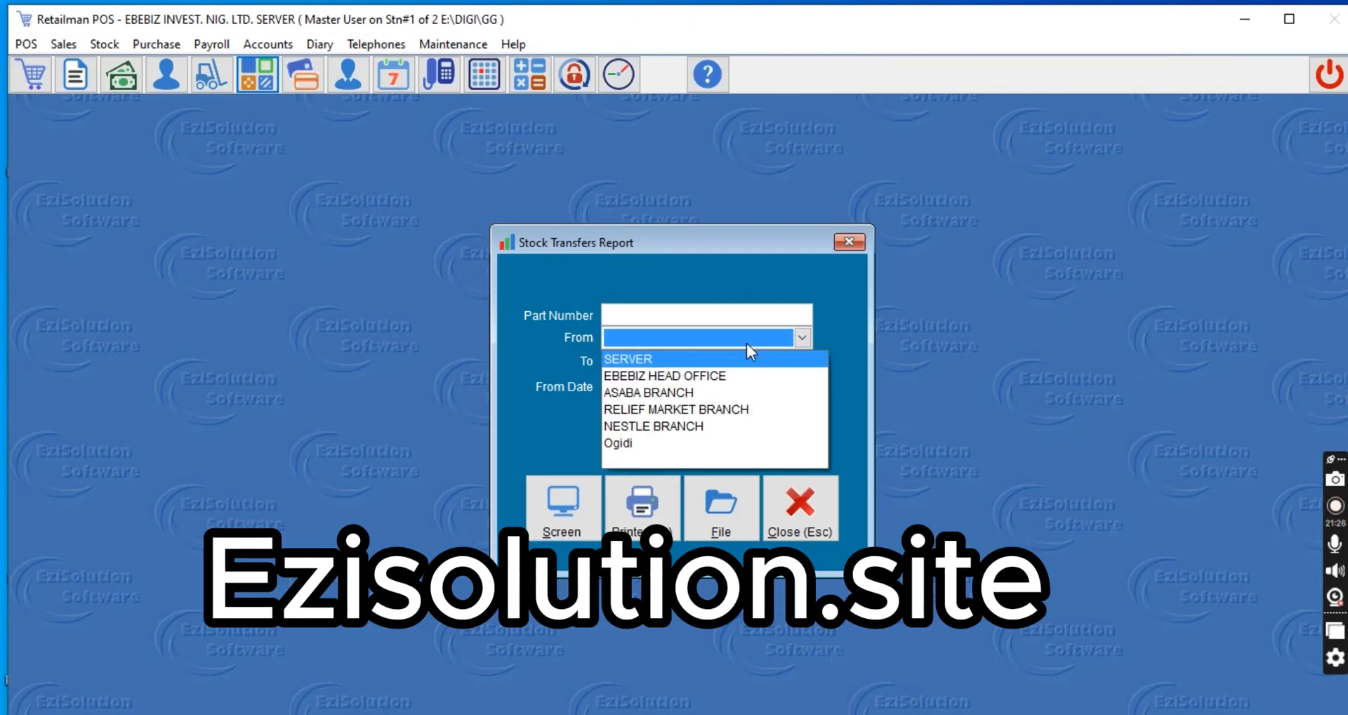
{"action": "left_click", "coordinate": [724, 360]}
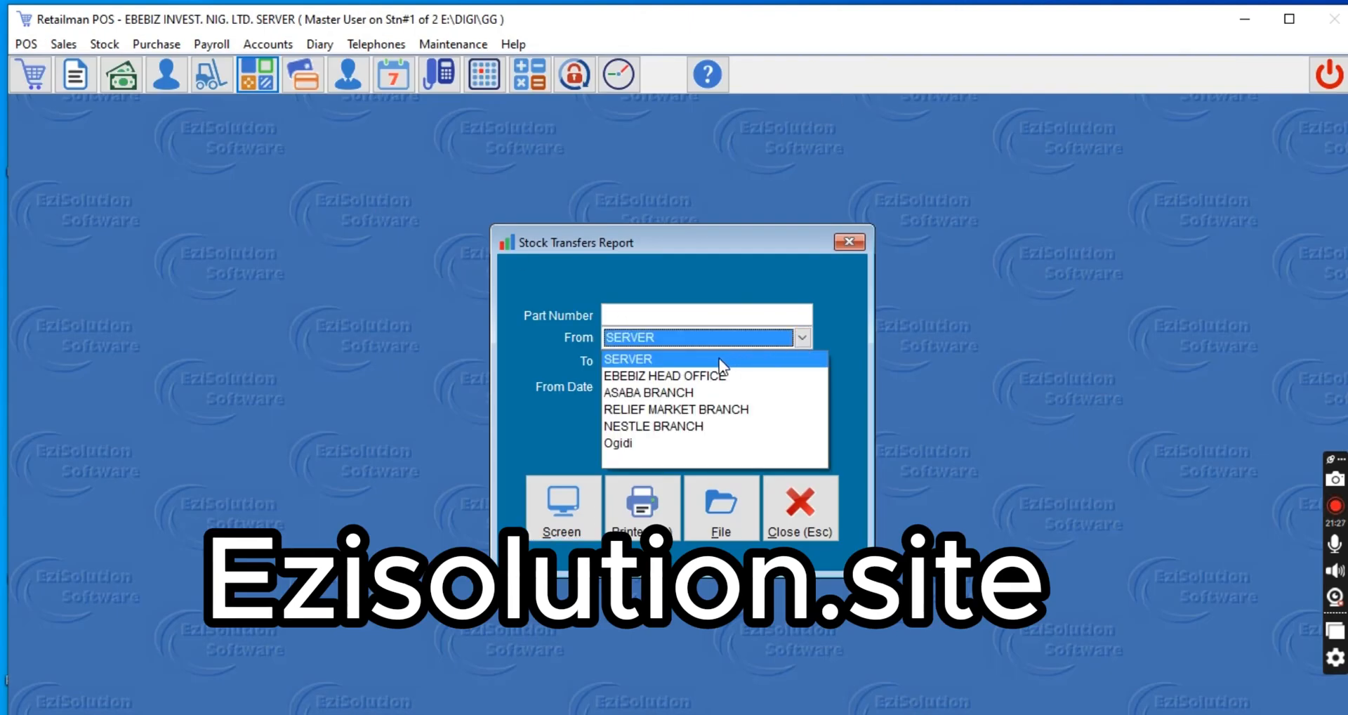
{"action": "left_click", "coordinate": [563, 514]}
{"action": "left_click", "coordinate": [571, 73]}
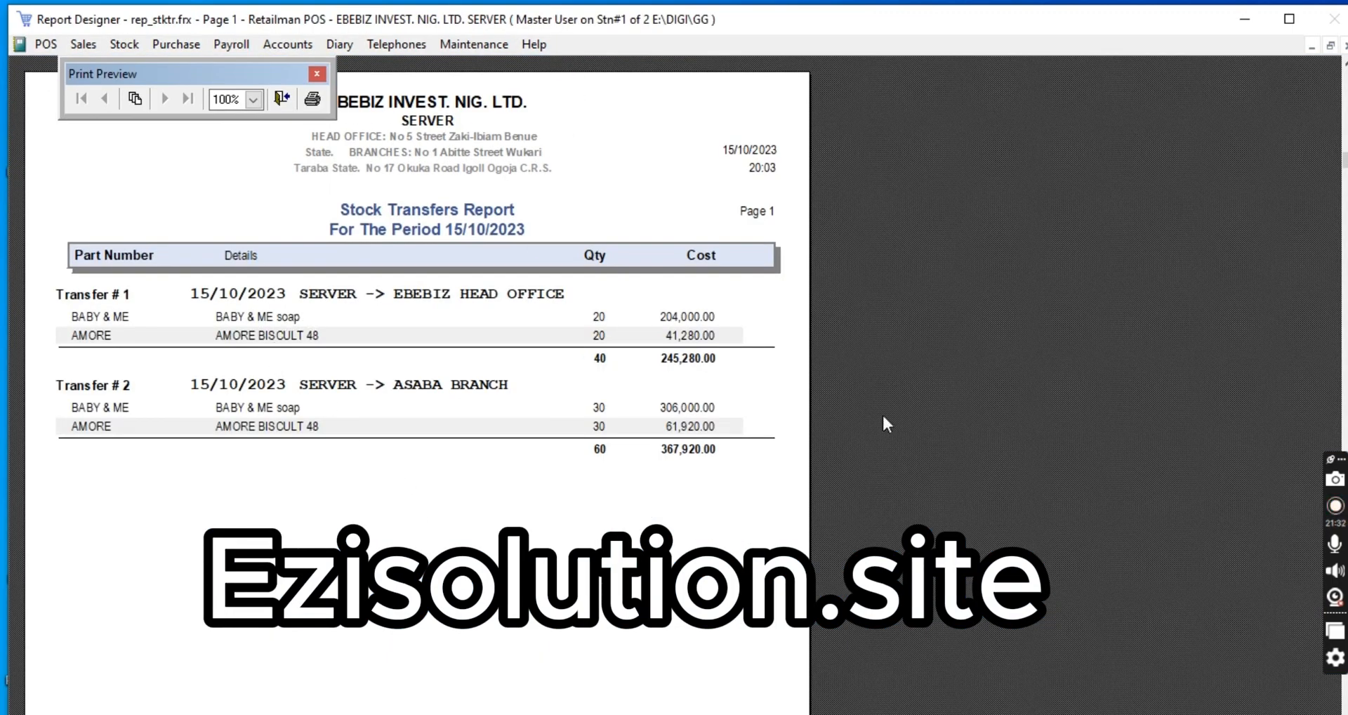
{"action": "left_click", "coordinate": [1345, 46]}
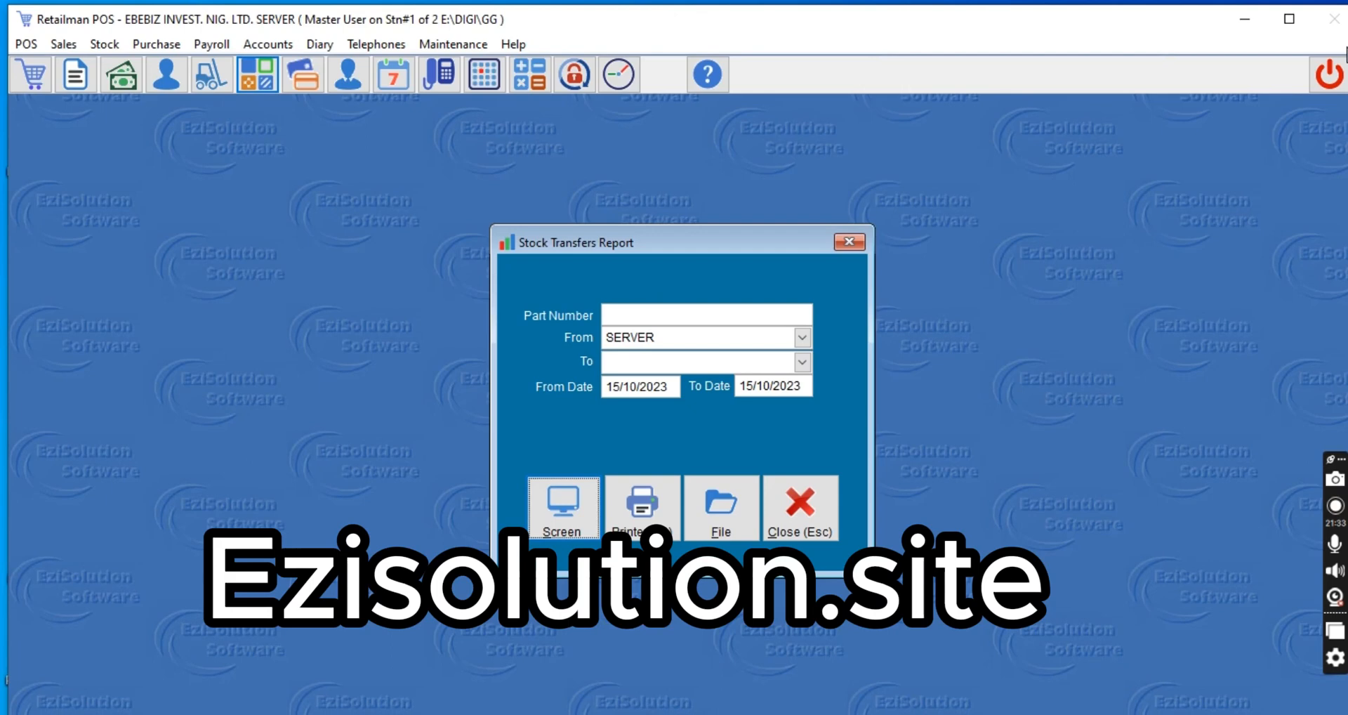
{"action": "left_click", "coordinate": [742, 333]}
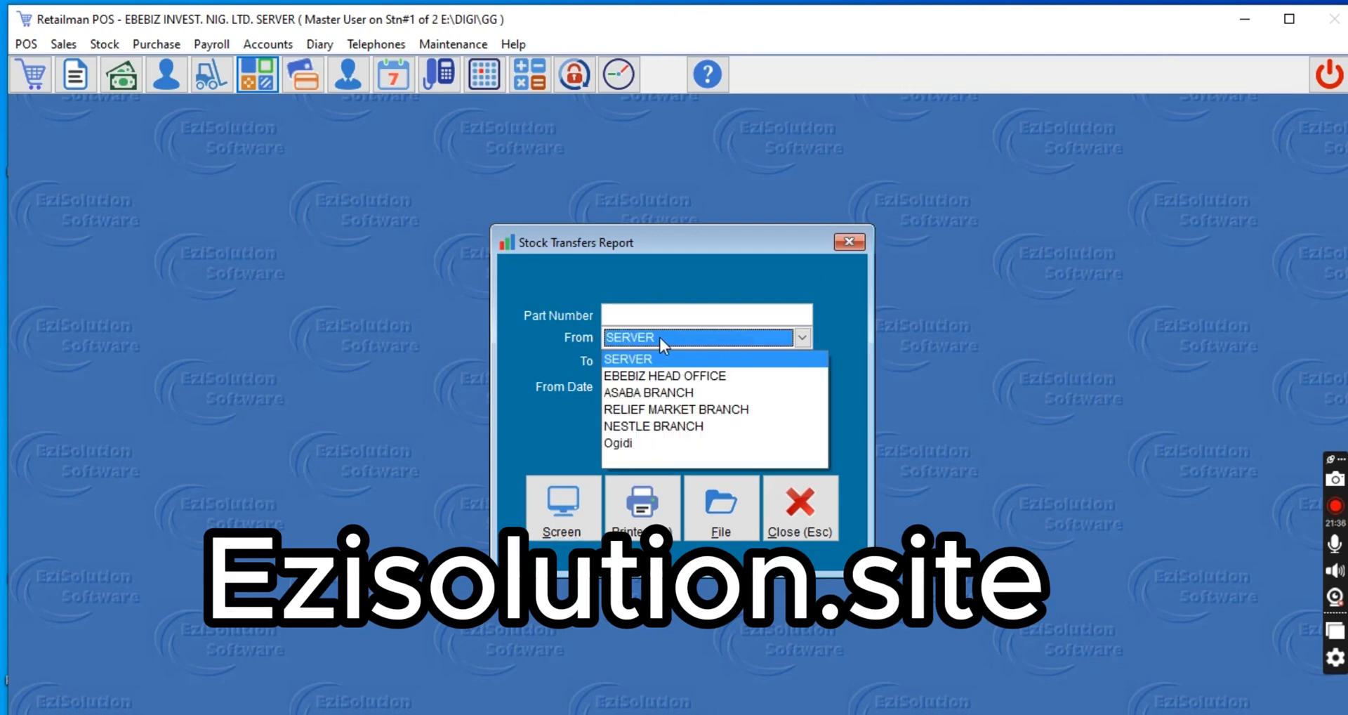
{"action": "left_click", "coordinate": [546, 336]}
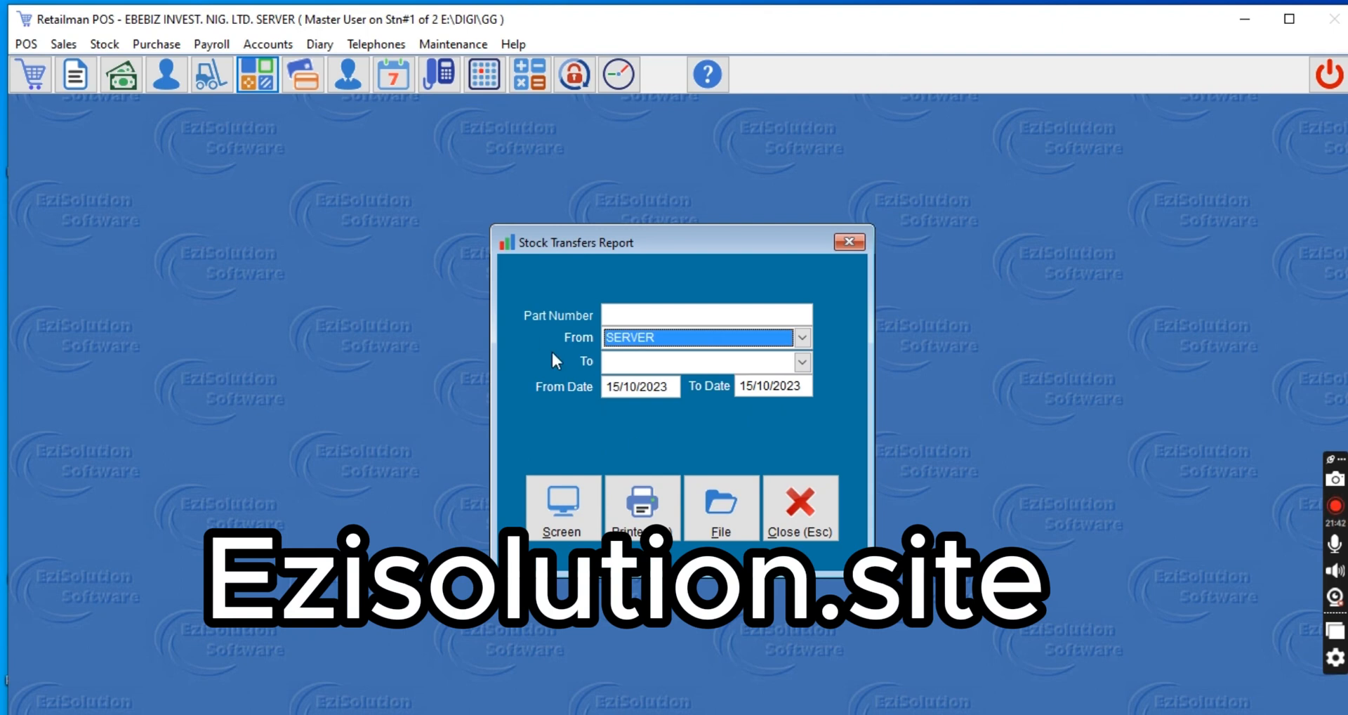
{"action": "left_click", "coordinate": [801, 516]}
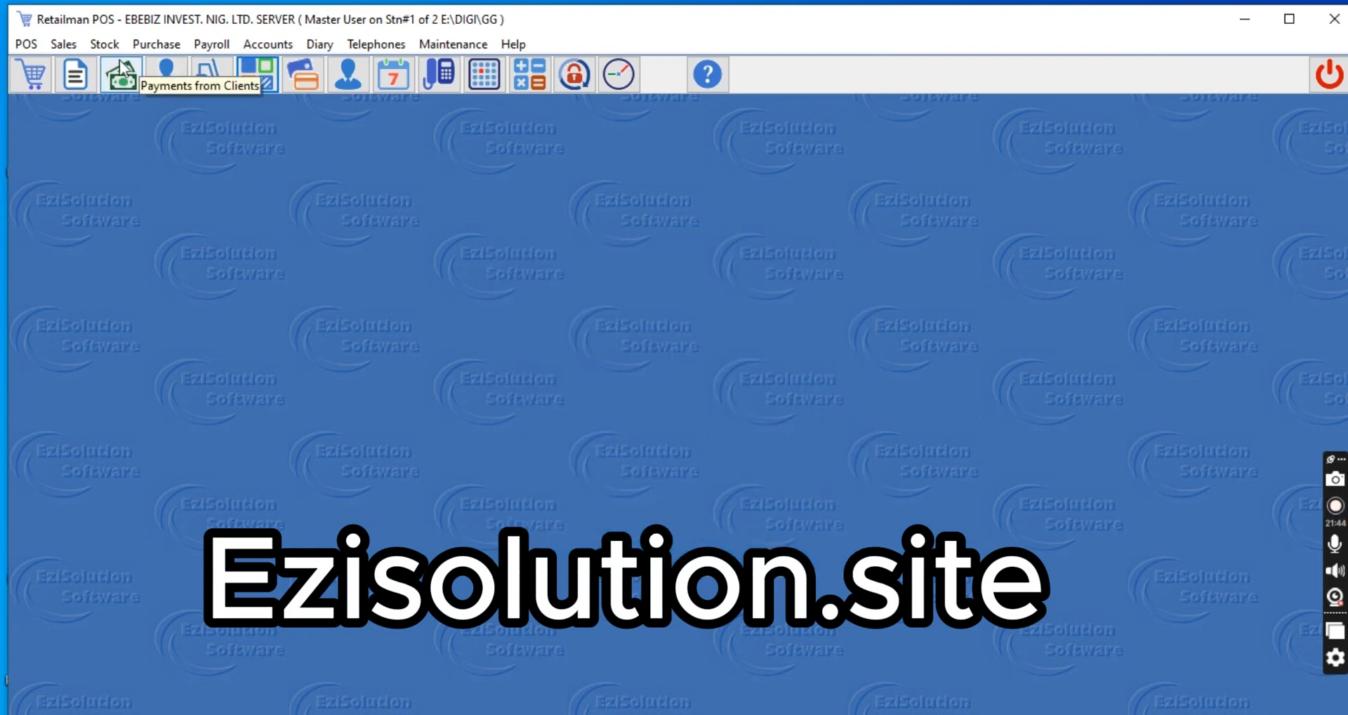
Step: Preview a new Stock Transfers Report with EBEBIZ HEAD OFFICE as the destination, check its items, and close the preview
{"action": "left_click", "coordinate": [104, 45]}
{"action": "left_click", "coordinate": [196, 466]}
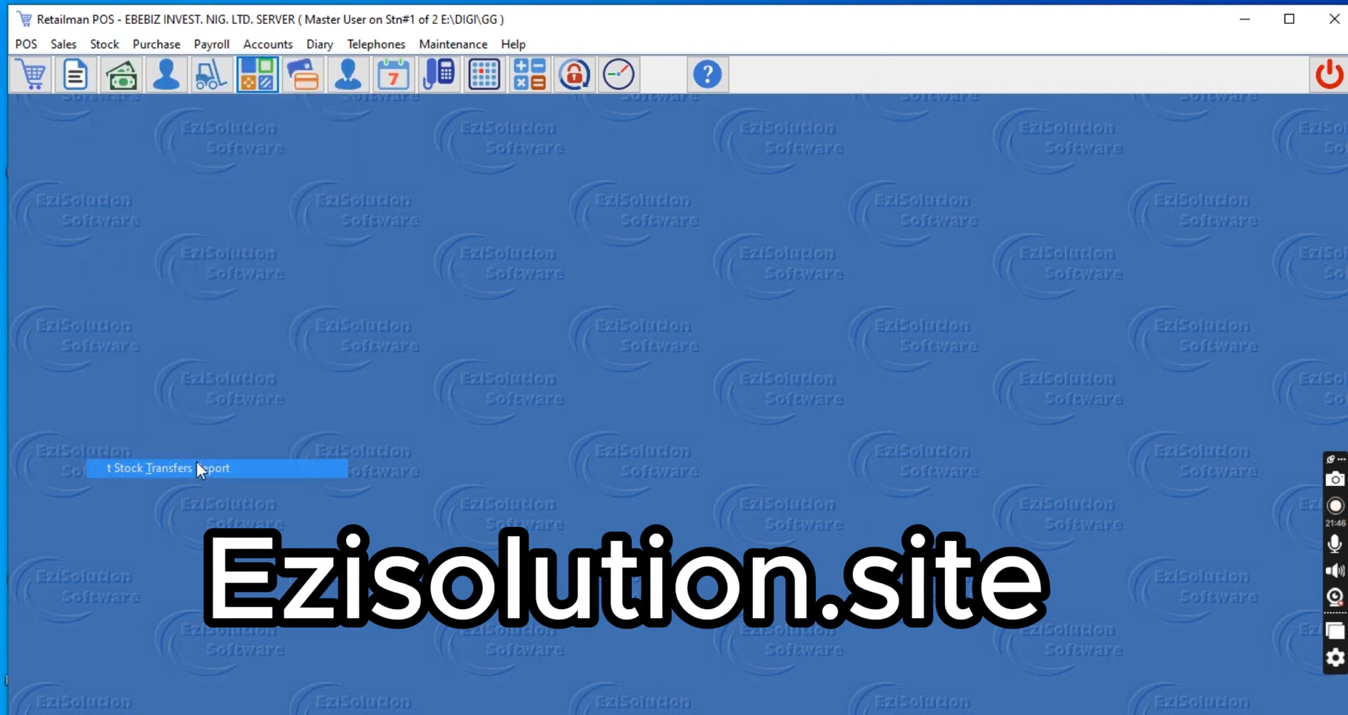
{"action": "left_click", "coordinate": [806, 362]}
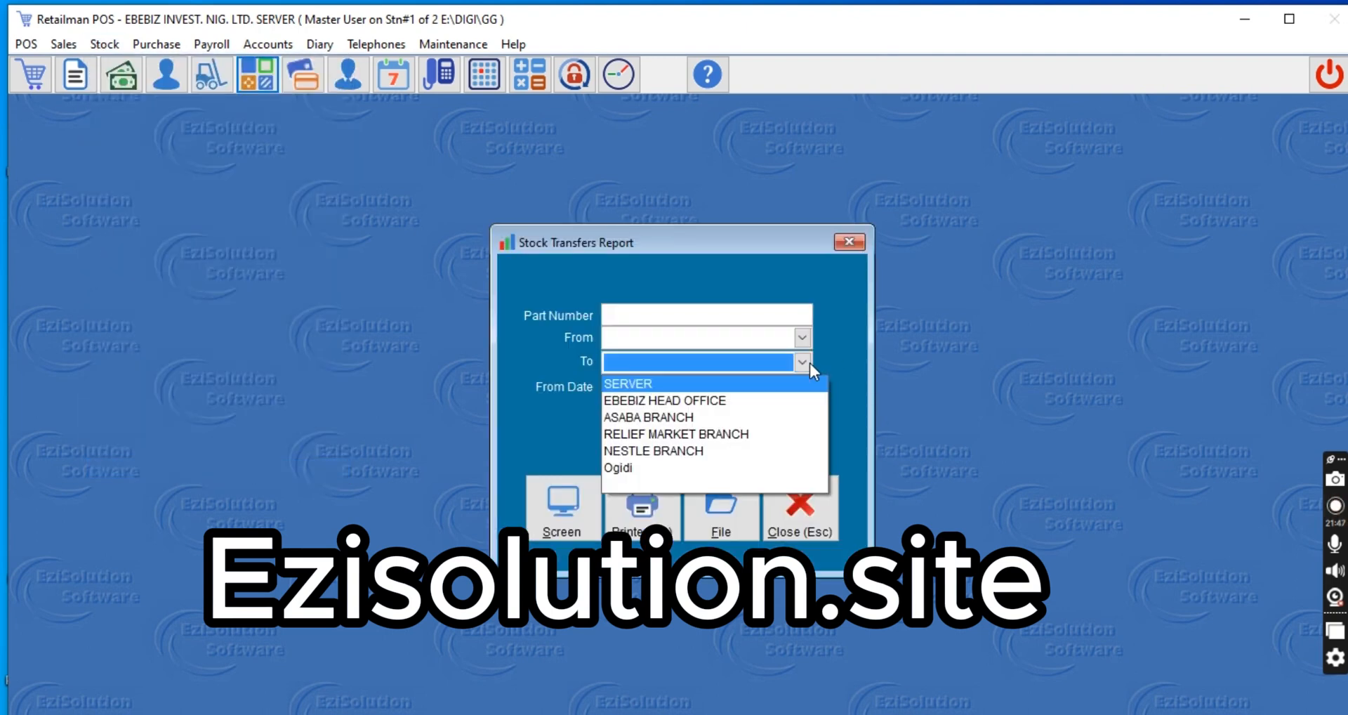
{"action": "left_click", "coordinate": [689, 407]}
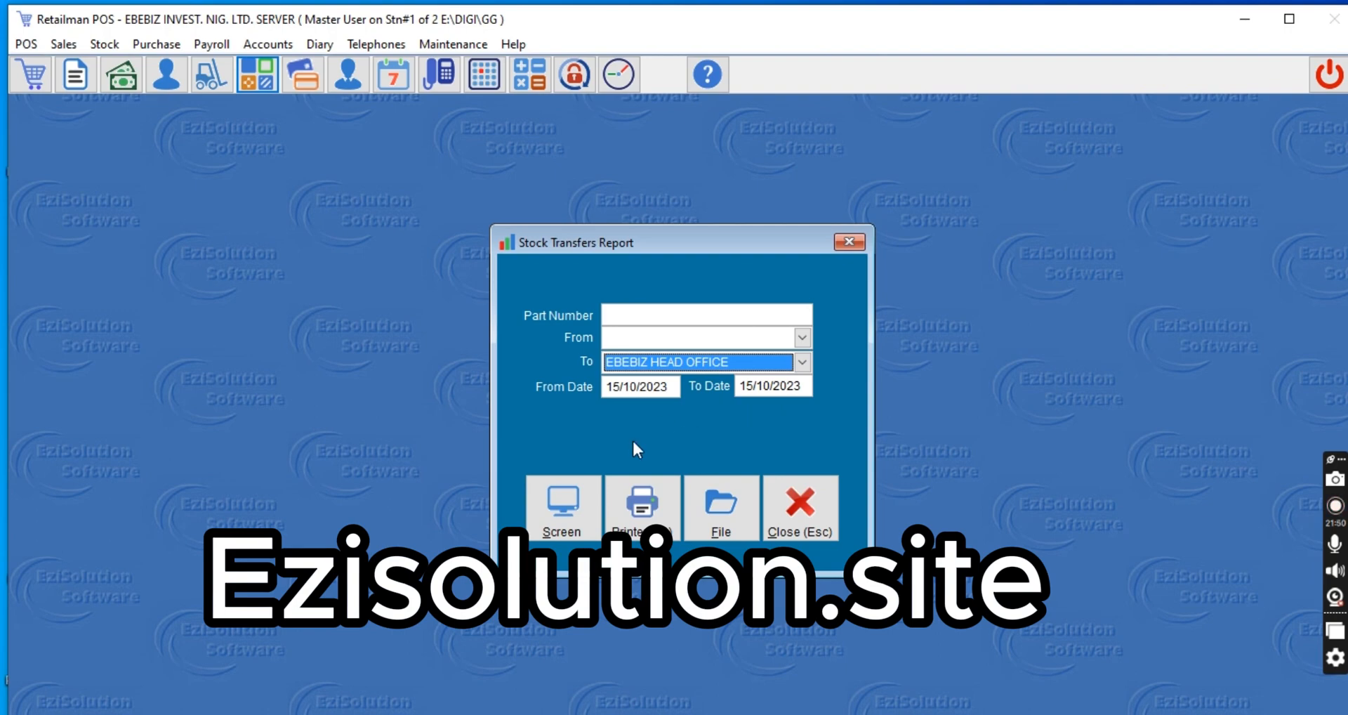
{"action": "left_click", "coordinate": [579, 509]}
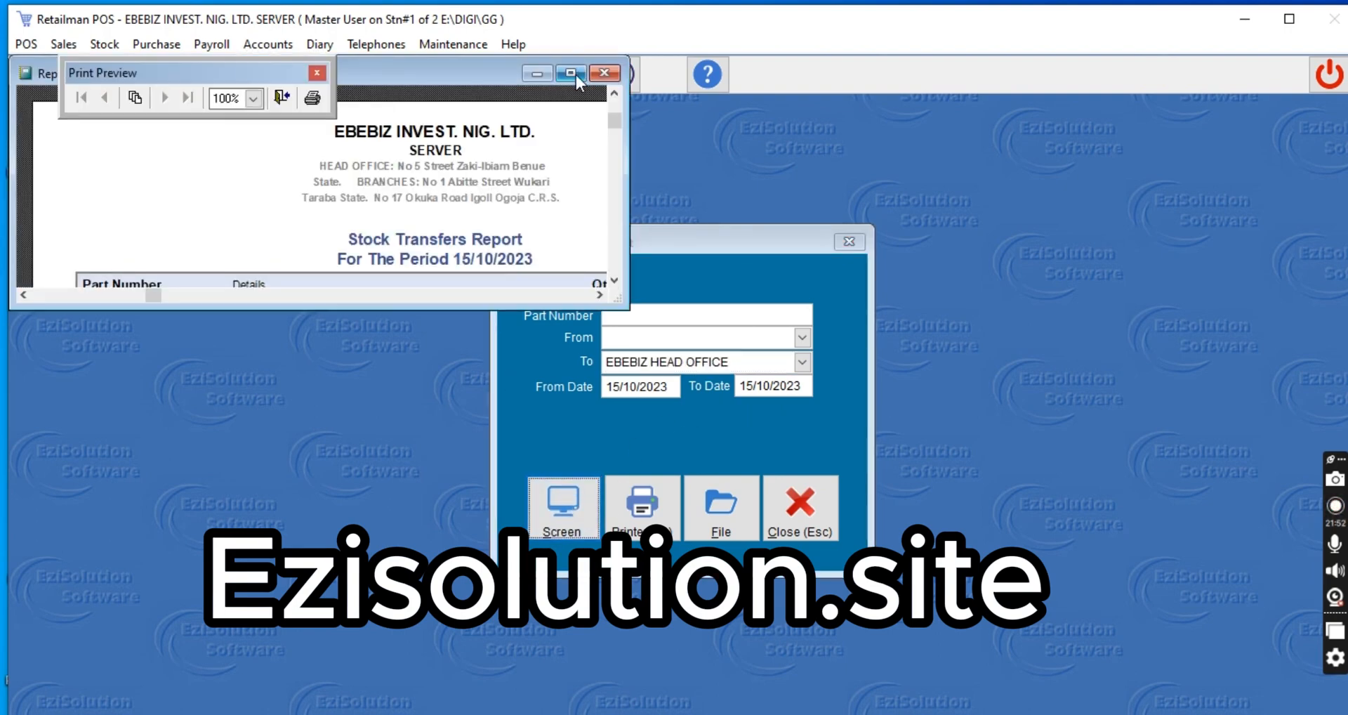
{"action": "left_click", "coordinate": [574, 73]}
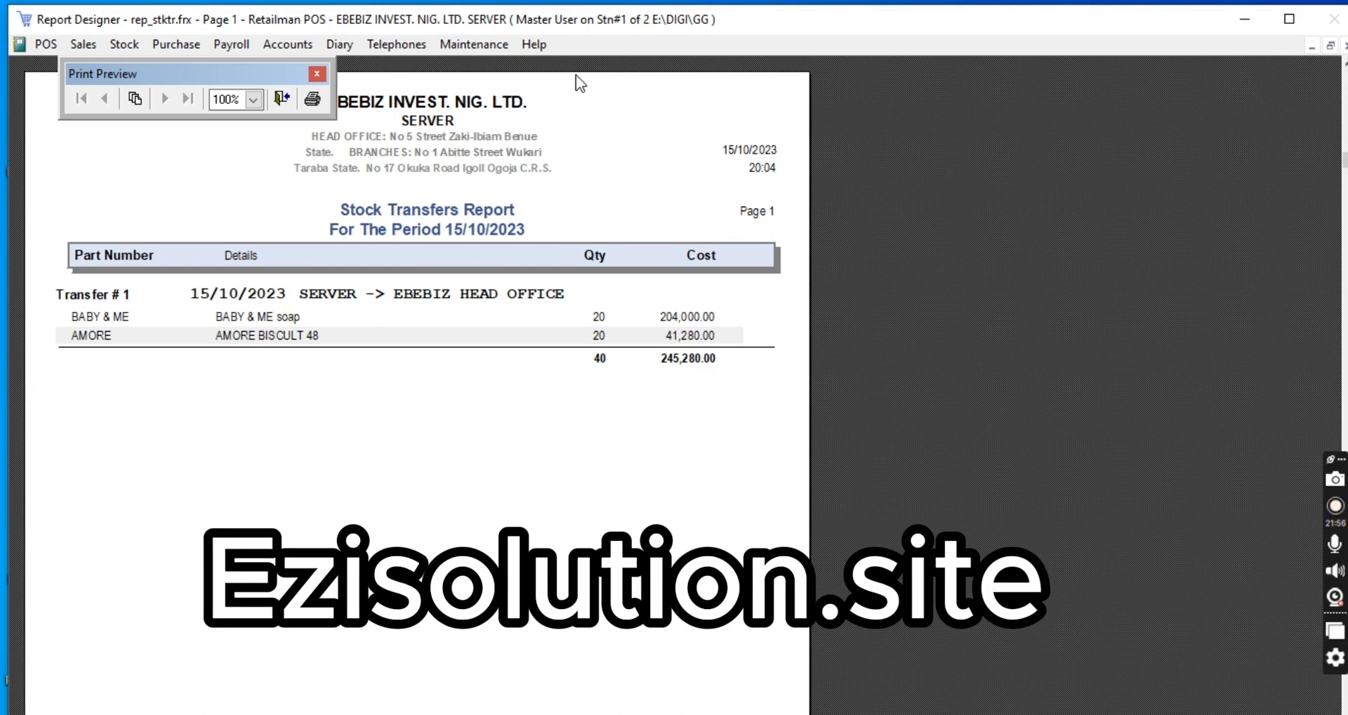
{"action": "key", "text": "Escape"}
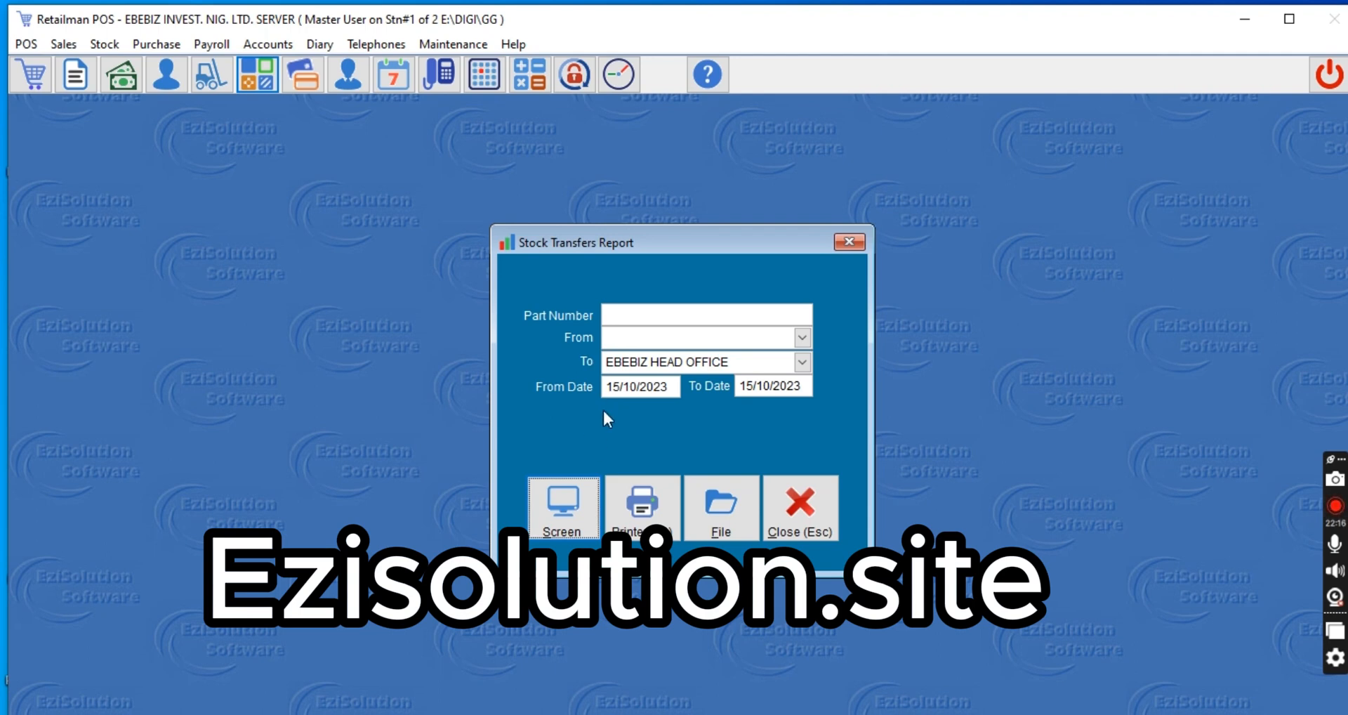
Step: Display the EBEBIZ HEAD OFFICE transfers report on screen once more, and close the preview and the report form
{"action": "left_click", "coordinate": [556, 509]}
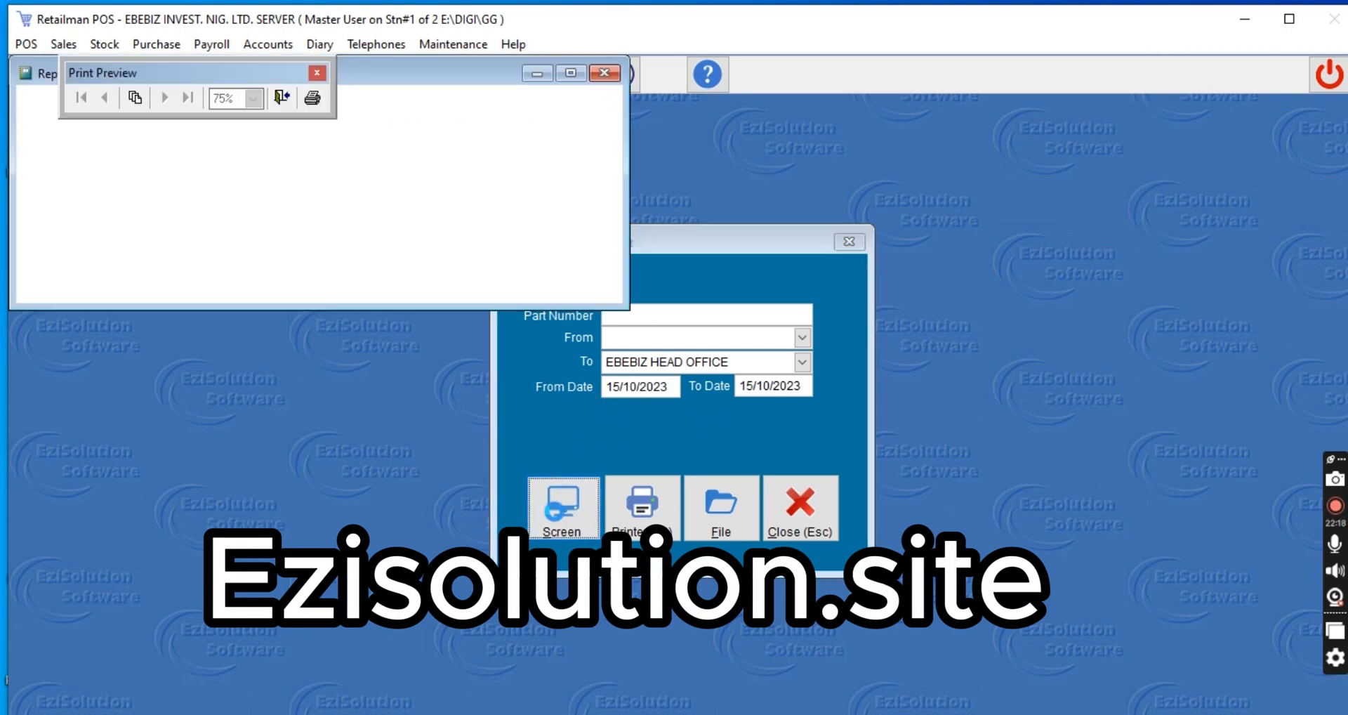
{"action": "left_click", "coordinate": [571, 73]}
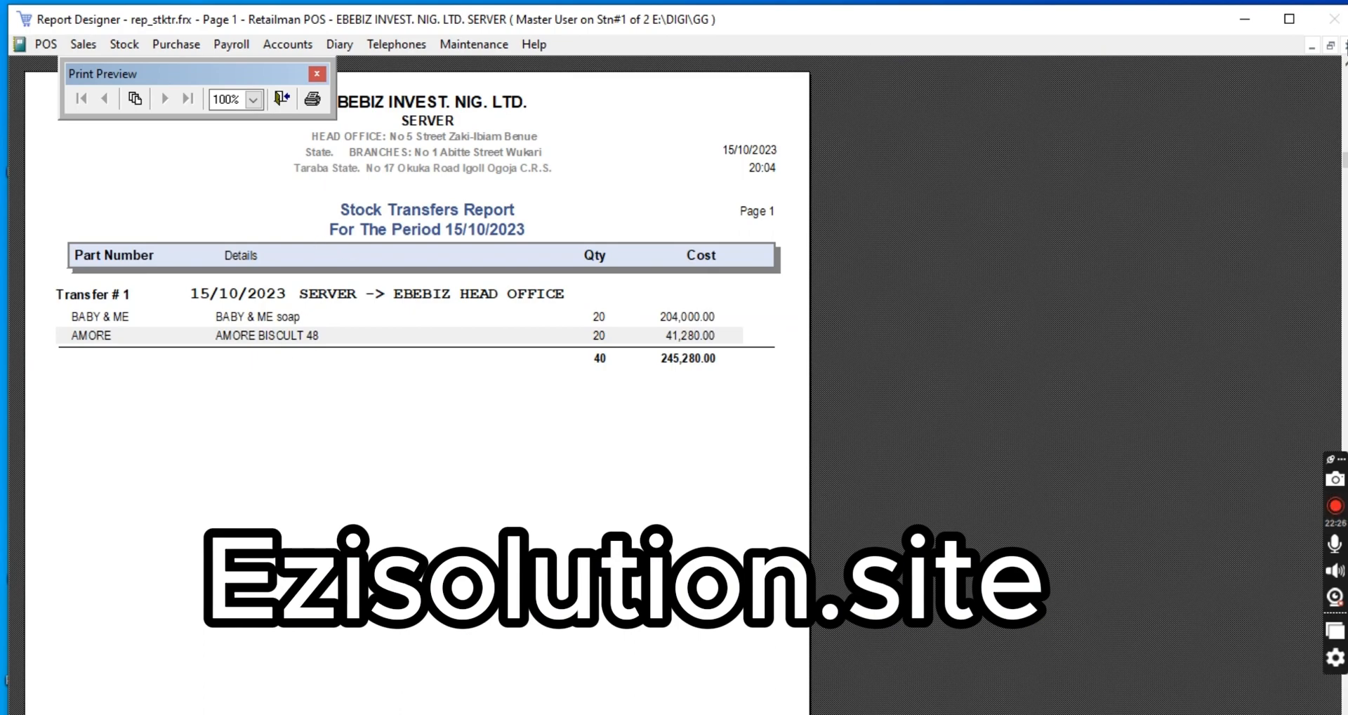
{"action": "left_click", "coordinate": [1345, 45]}
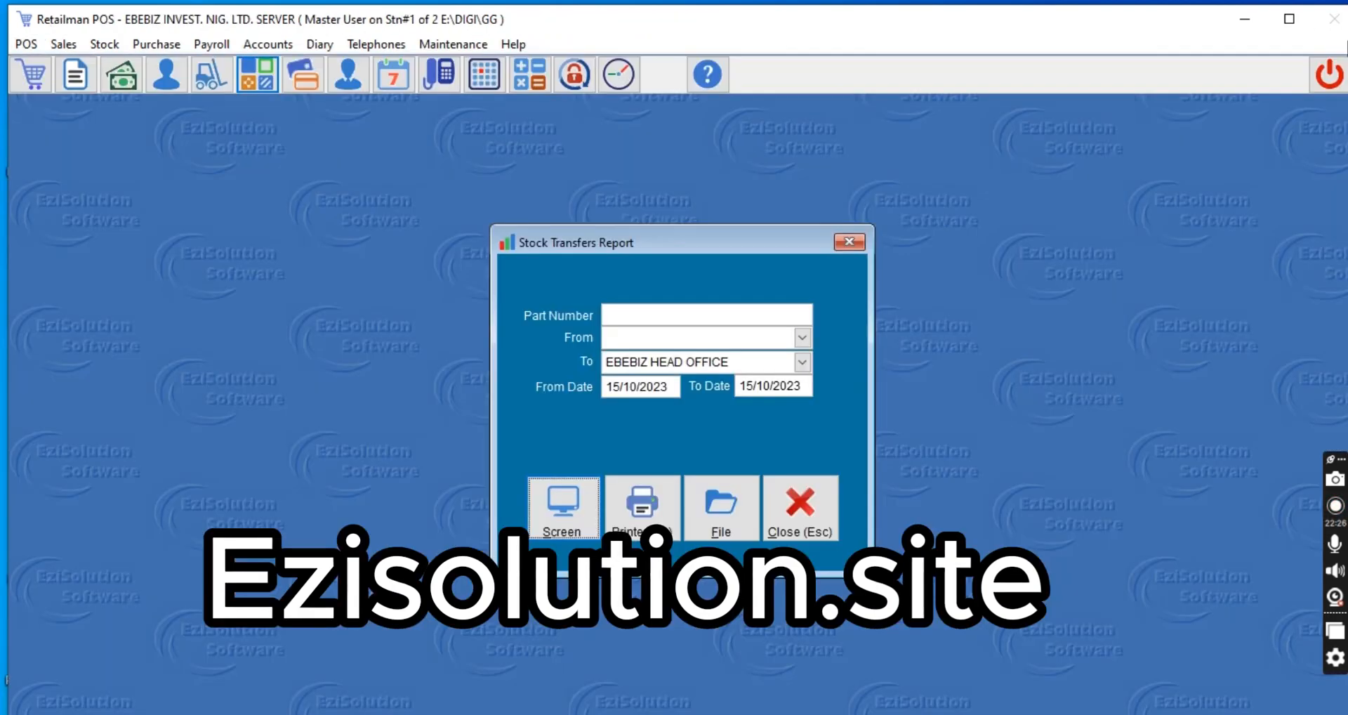
{"action": "left_click", "coordinate": [798, 514]}
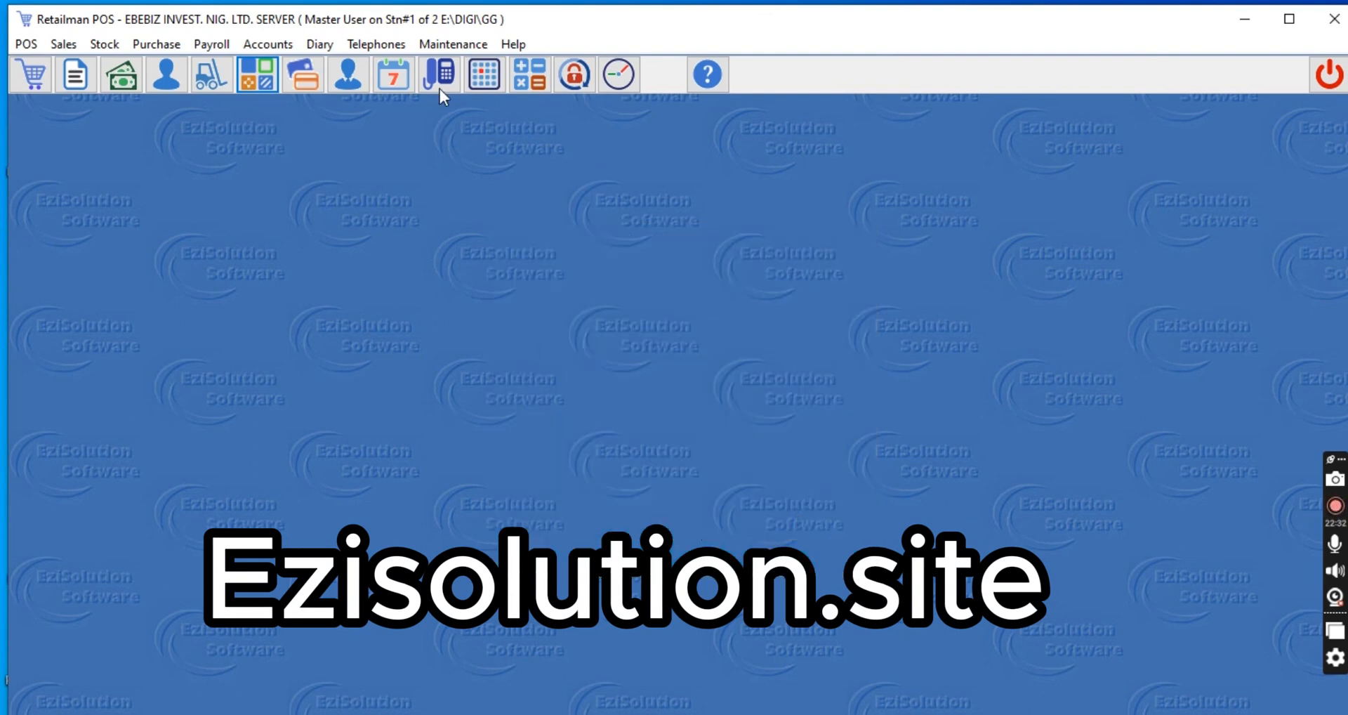
Step: Enable One Step Stock Transfer in the Locations settings of System Setup and save the setup
{"action": "left_click", "coordinate": [441, 45]}
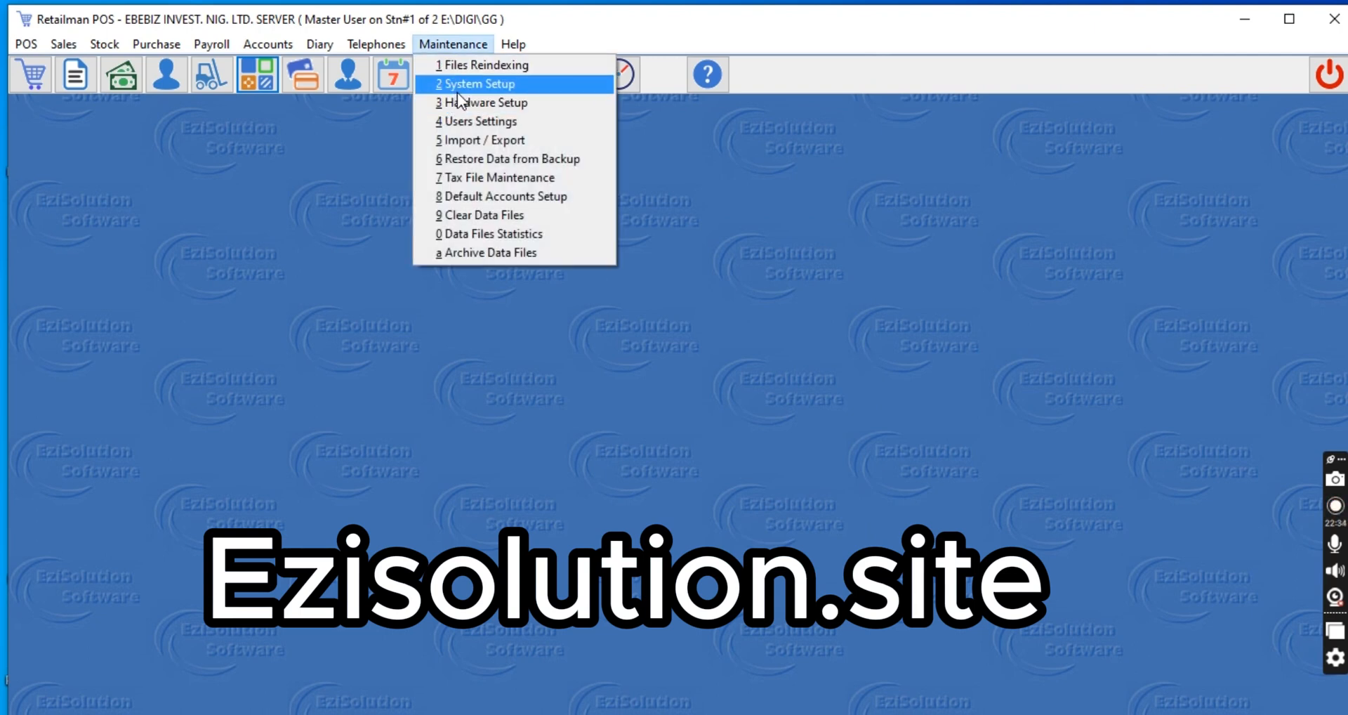
{"action": "left_click", "coordinate": [482, 86]}
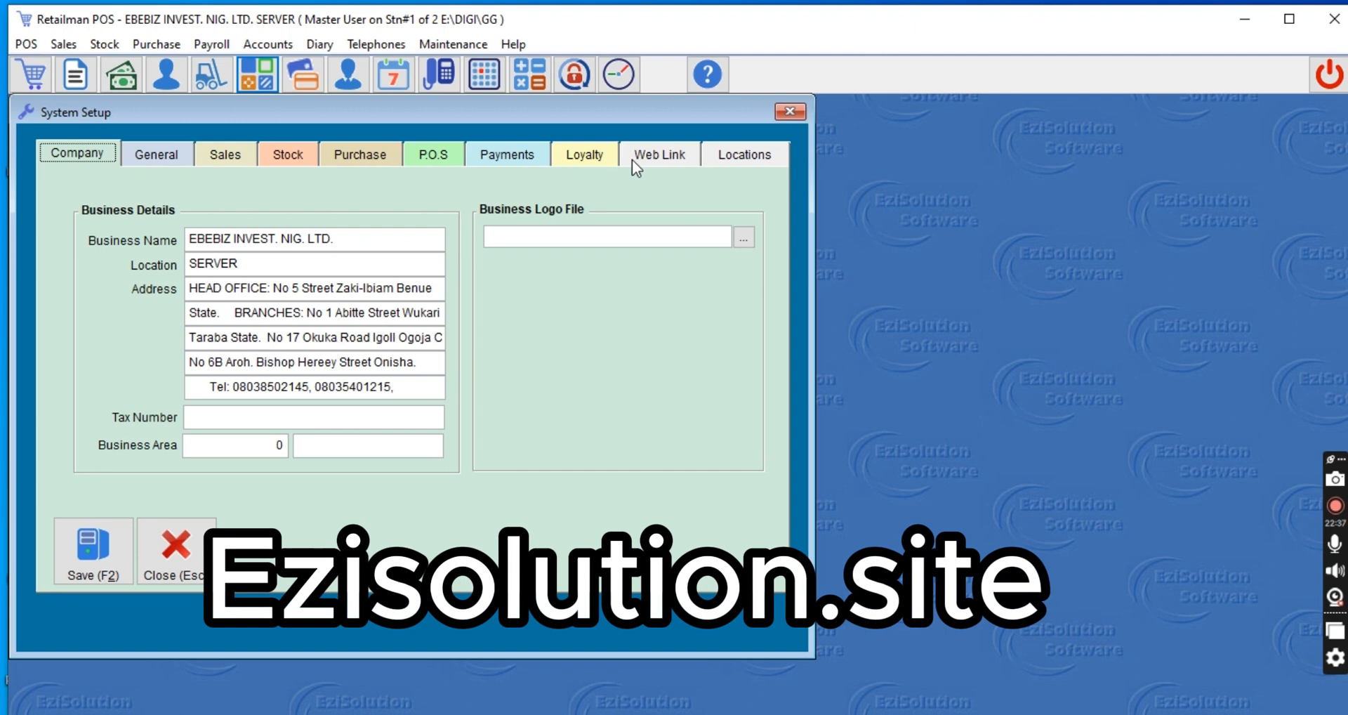
{"action": "left_click", "coordinate": [724, 166]}
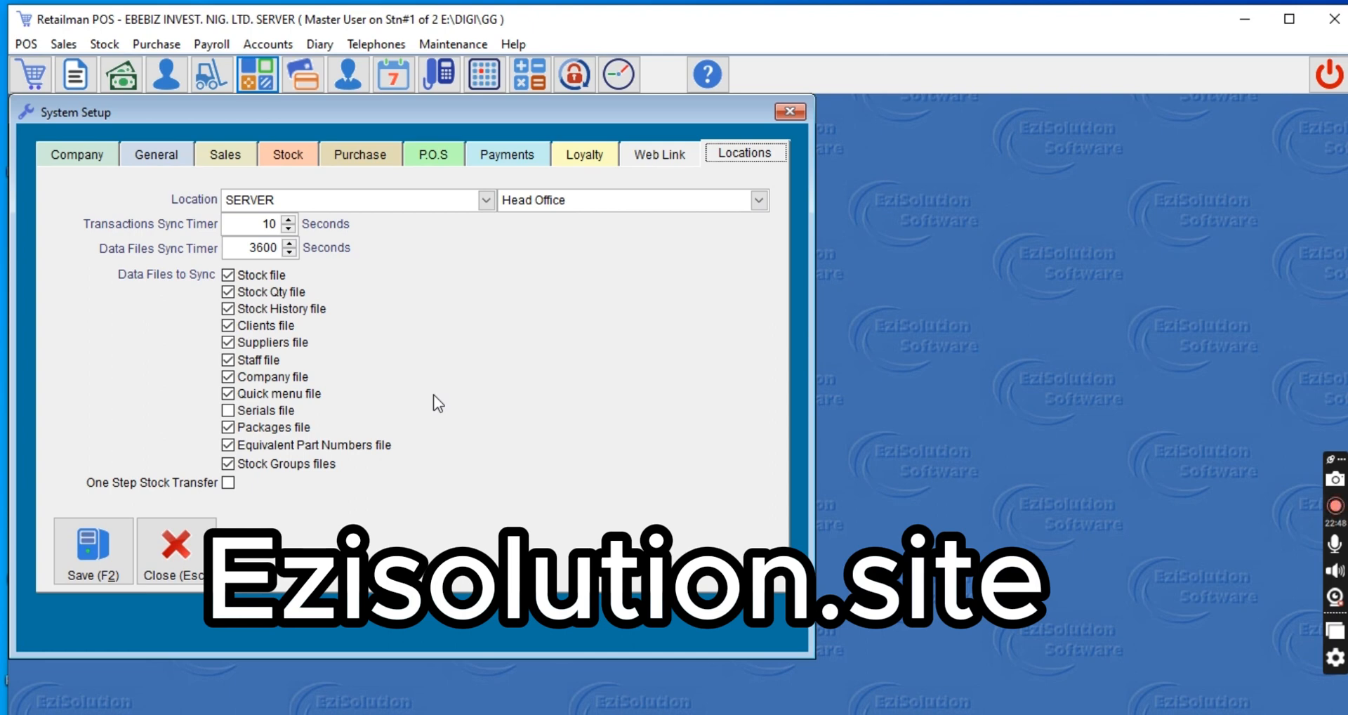
{"action": "left_click", "coordinate": [229, 483]}
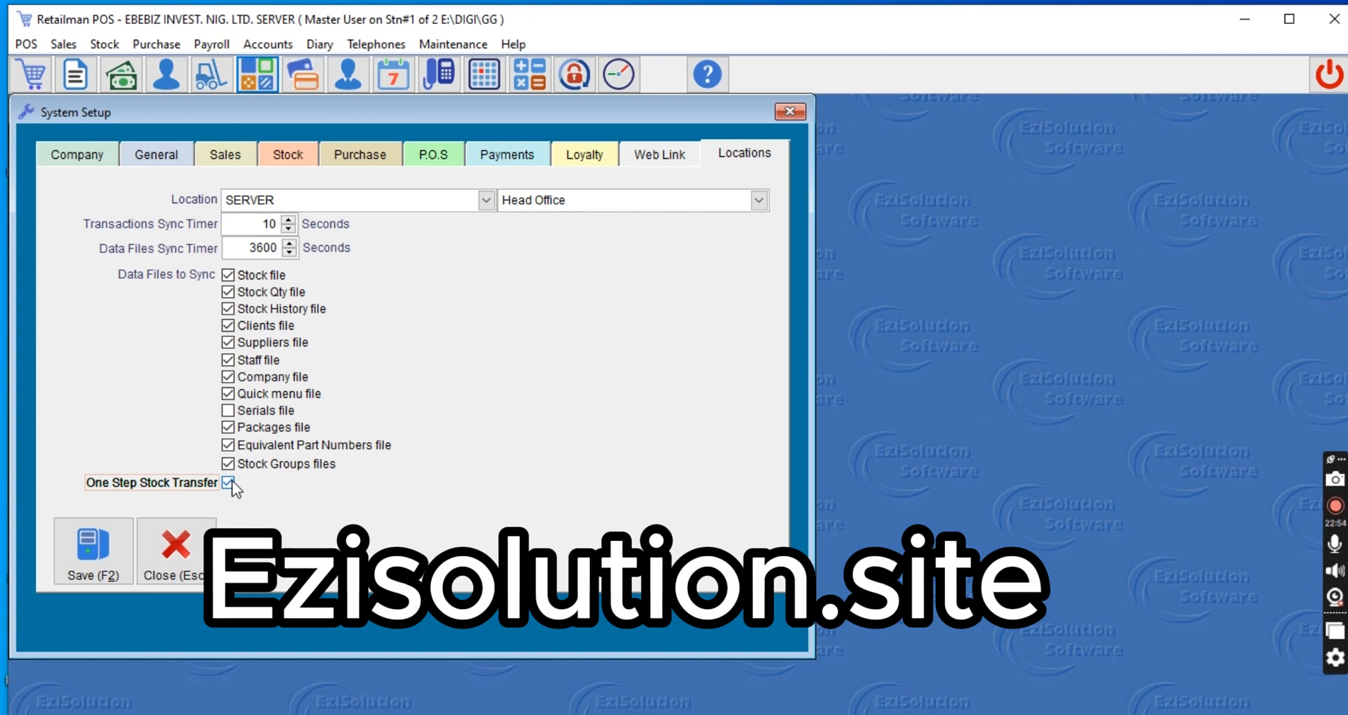
{"action": "left_click", "coordinate": [94, 558]}
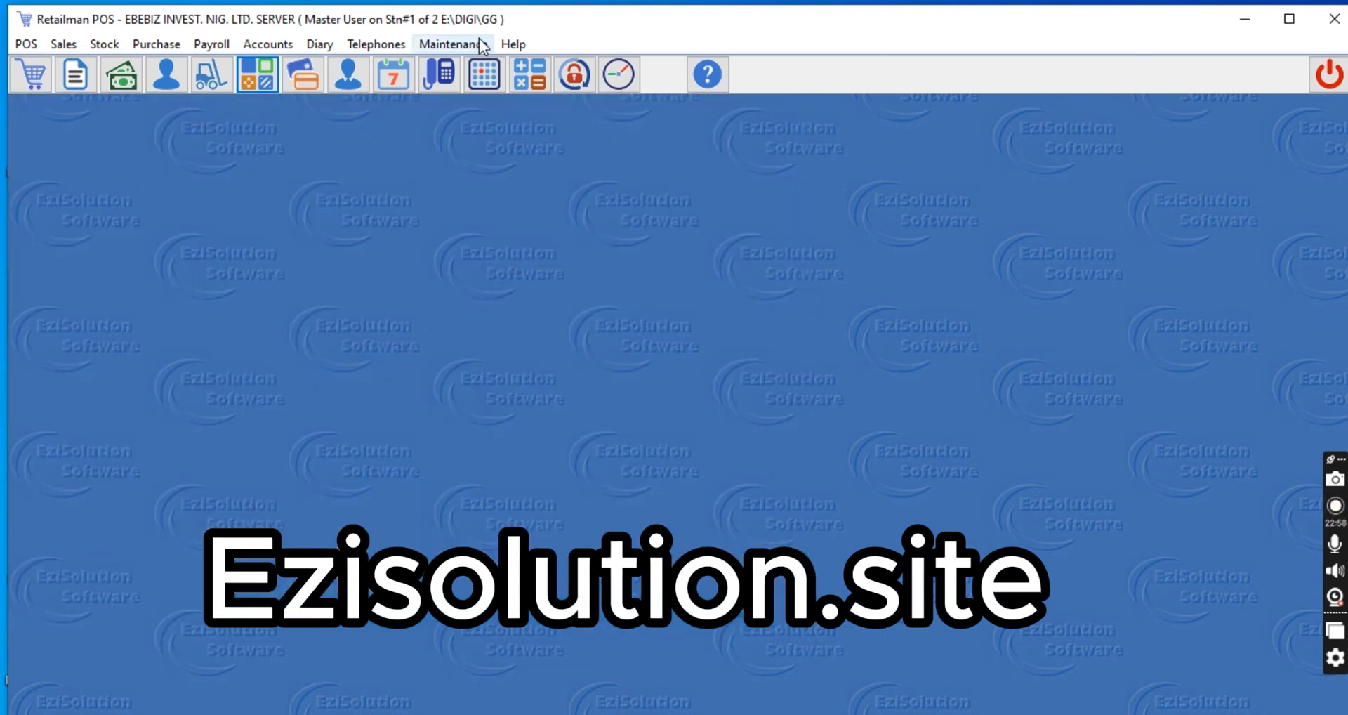
Step: Reopen the Locations settings in System Setup and select Head Office as the location type for SERVER
{"action": "left_click", "coordinate": [453, 43]}
{"action": "left_click", "coordinate": [460, 82]}
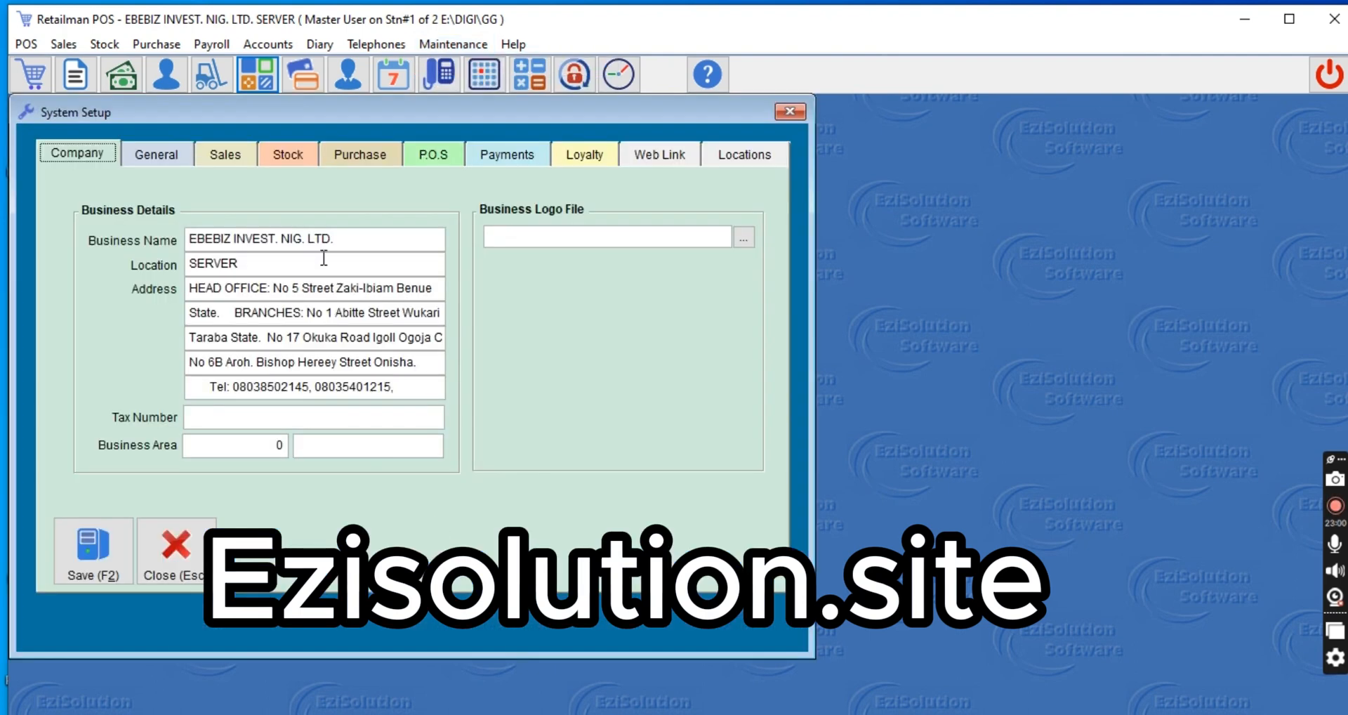
{"action": "left_click", "coordinate": [764, 153]}
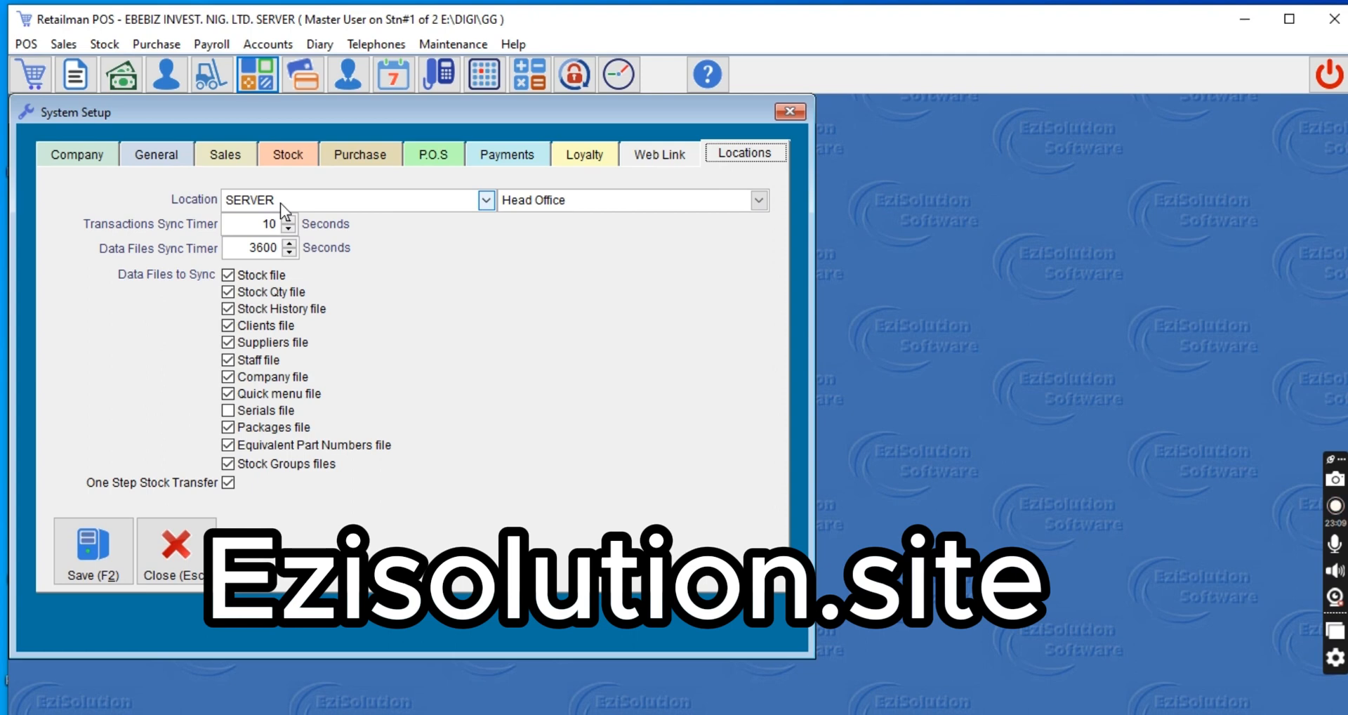
{"action": "left_click", "coordinate": [648, 202]}
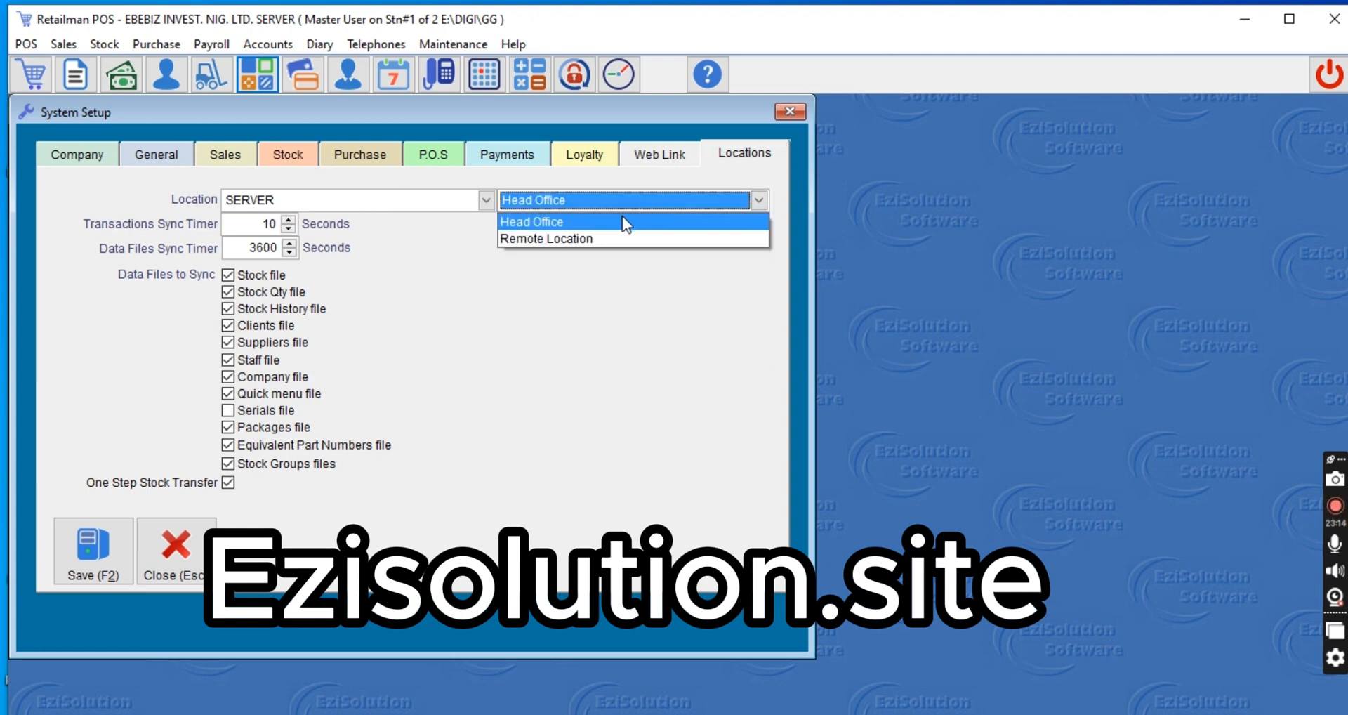
{"action": "left_click", "coordinate": [622, 219]}
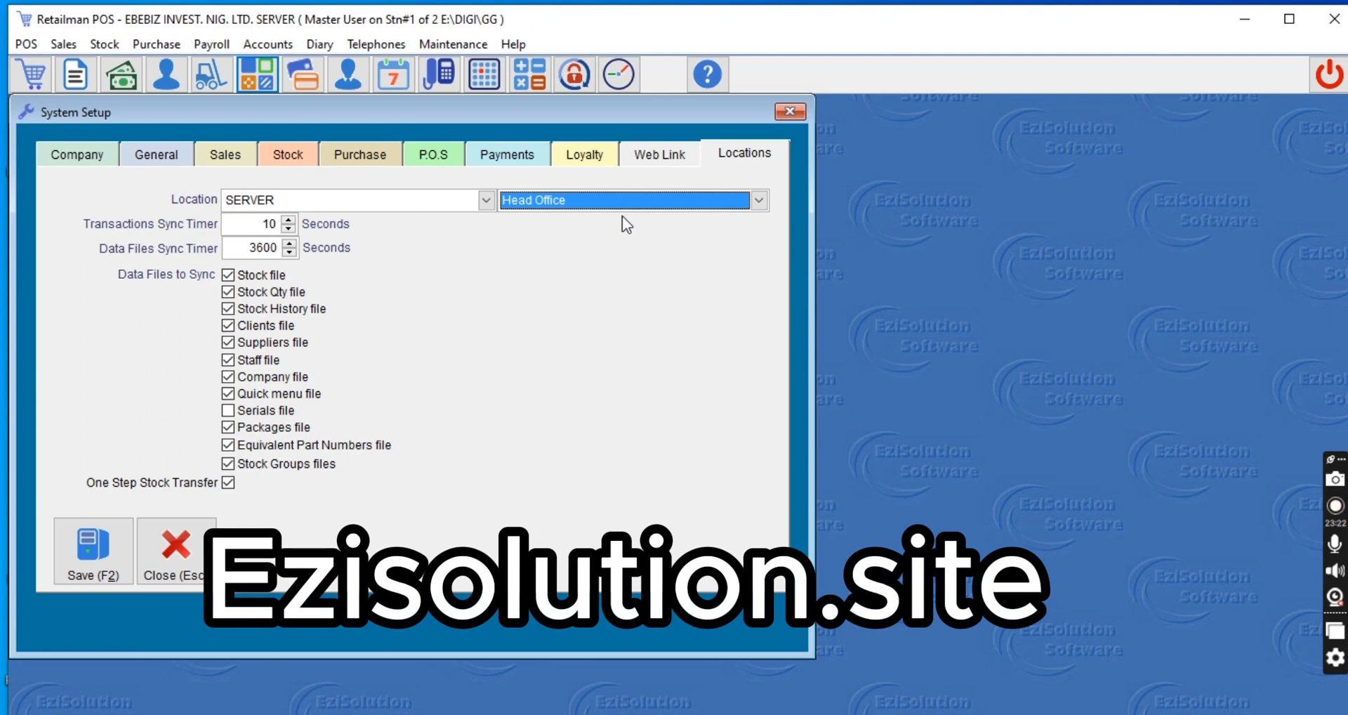
Step: Close System Setup without saving the Locations settings
{"action": "left_click", "coordinate": [185, 573]}
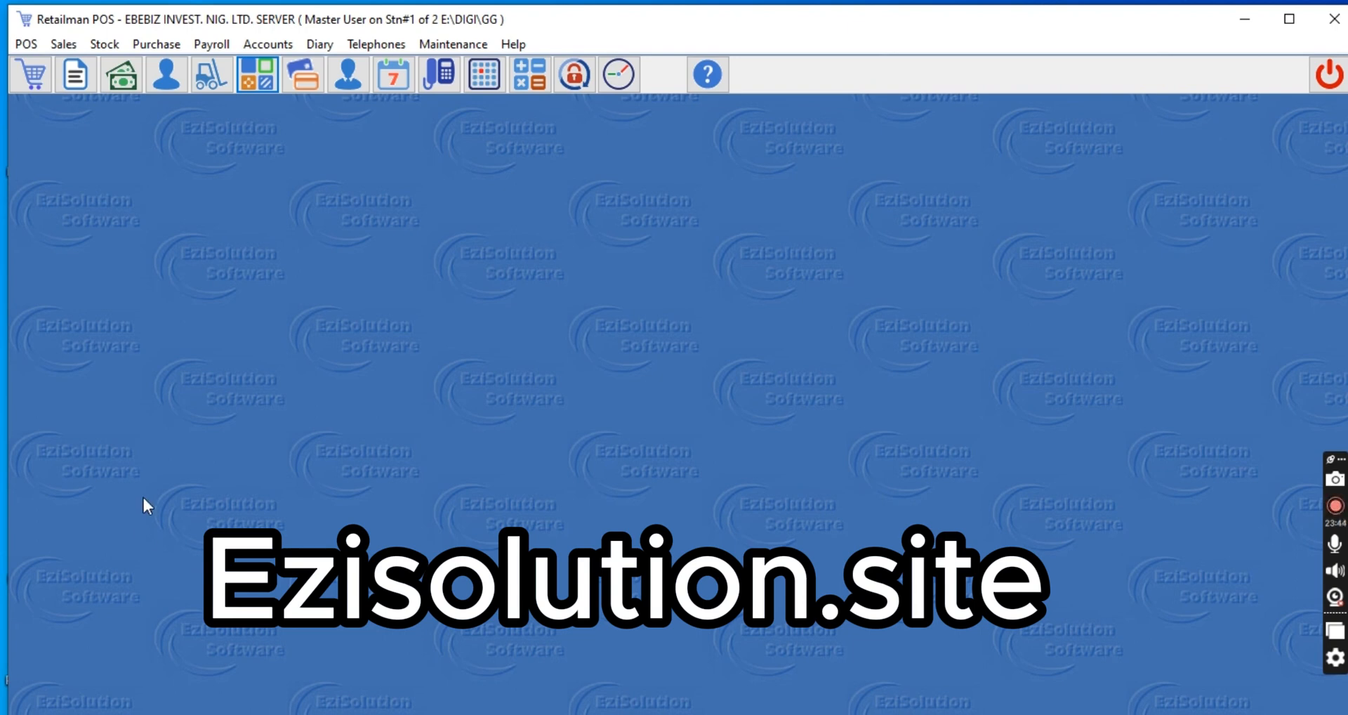
{"action": "left_click", "coordinate": [108, 45]}
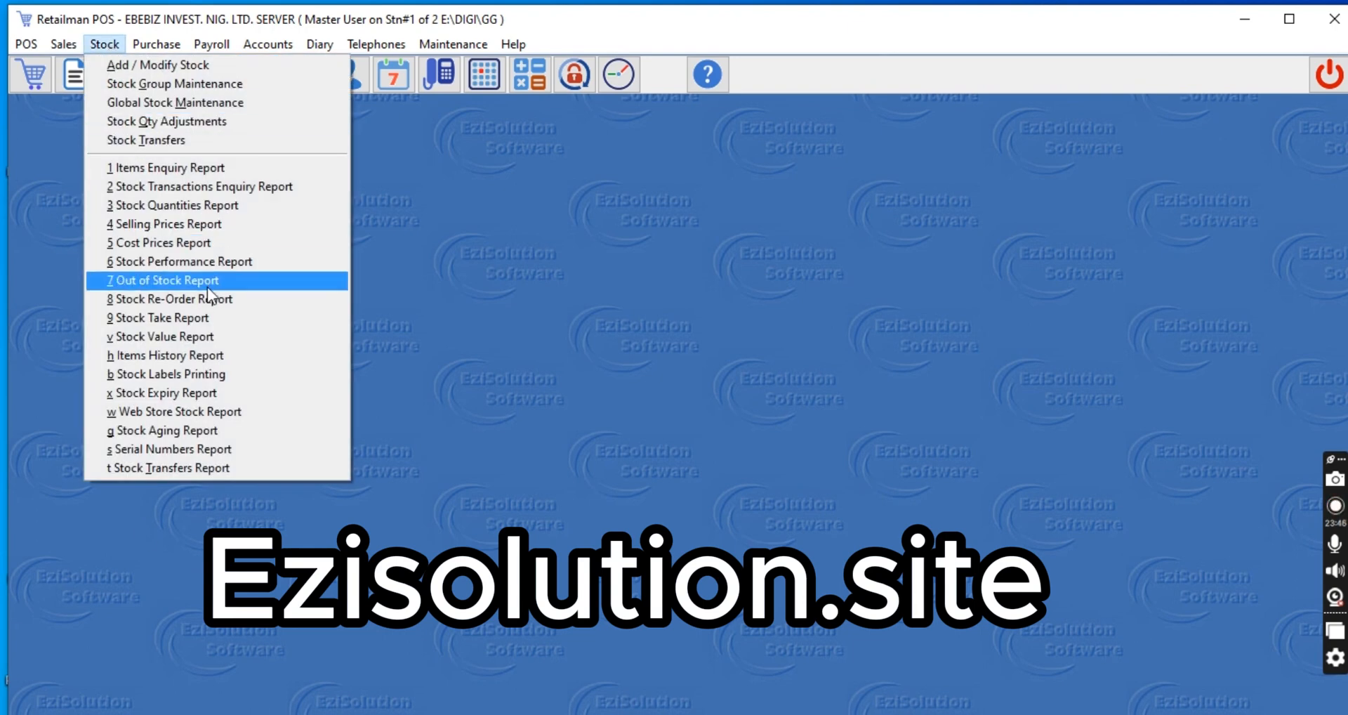
{"action": "left_click", "coordinate": [200, 190]}
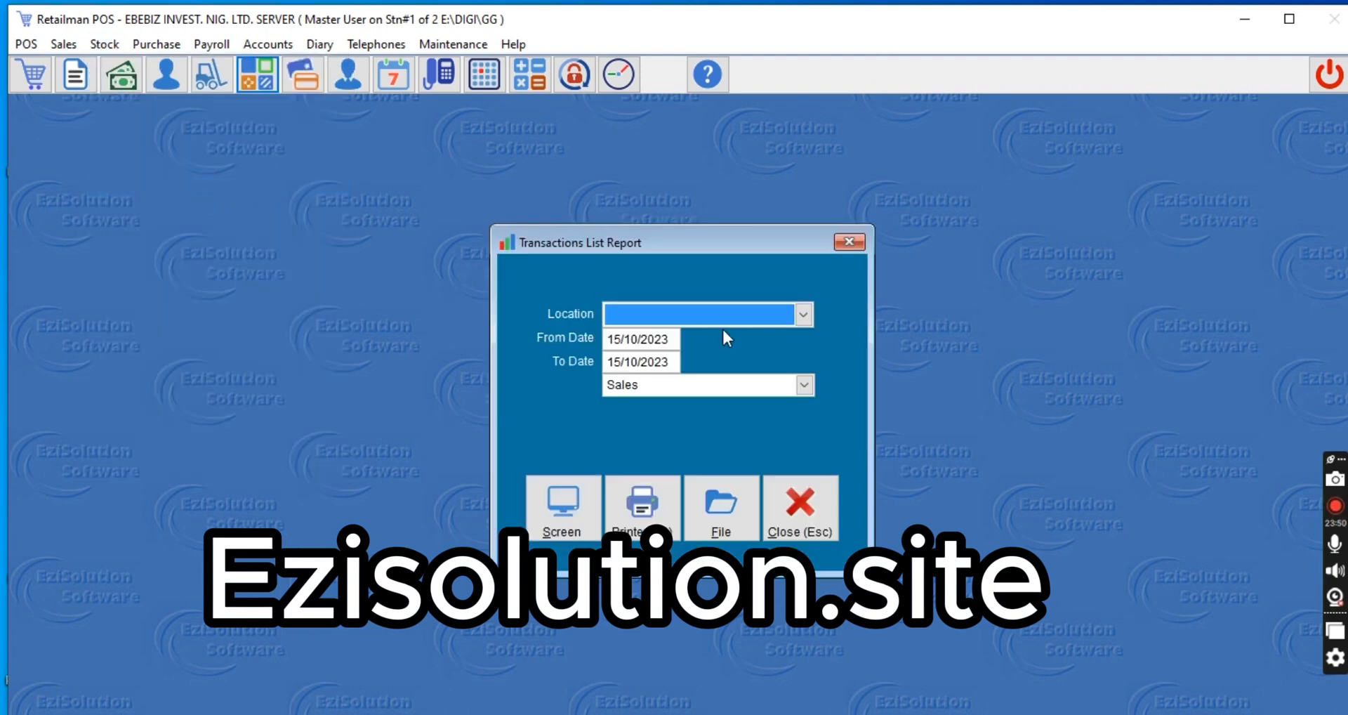
{"action": "left_click", "coordinate": [834, 512]}
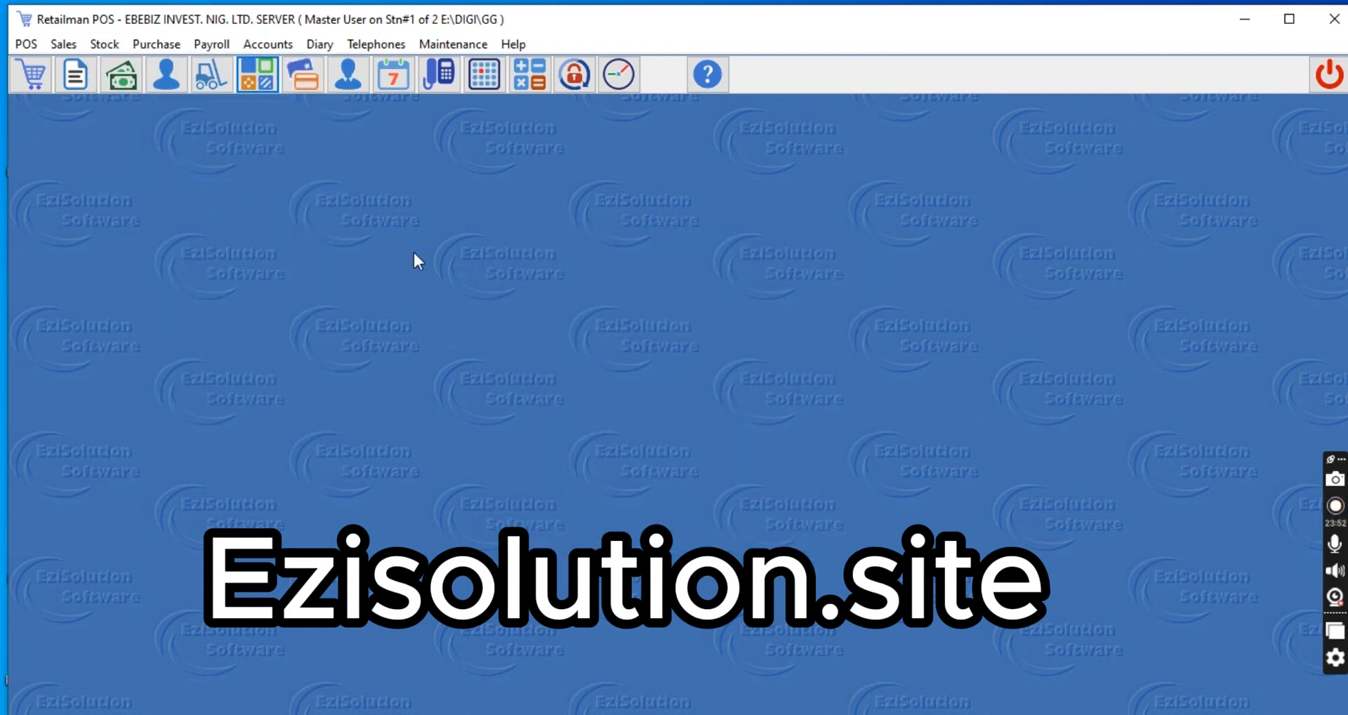
Step: Set up a Stock Transactions Enquiry Report for the SERVER location with Transfer Out as the transaction type and the second location left blank
{"action": "left_click", "coordinate": [106, 45]}
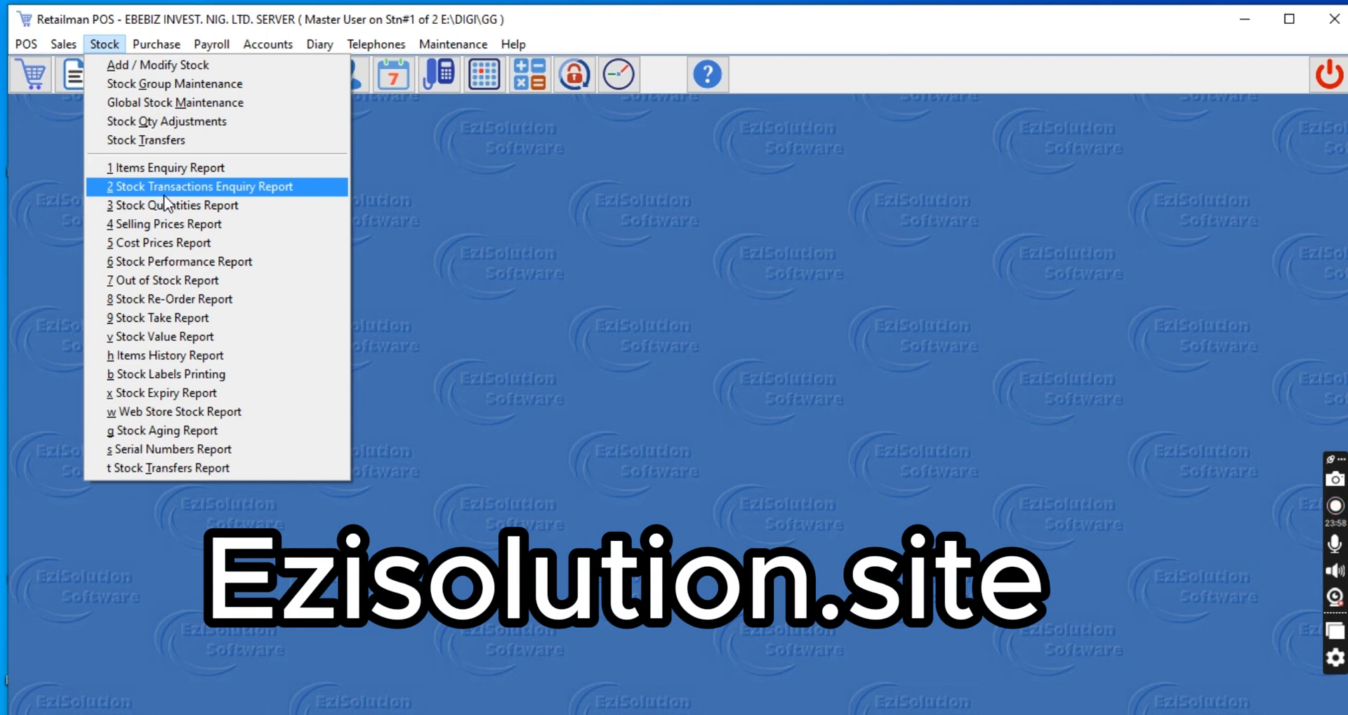
{"action": "left_click", "coordinate": [166, 194]}
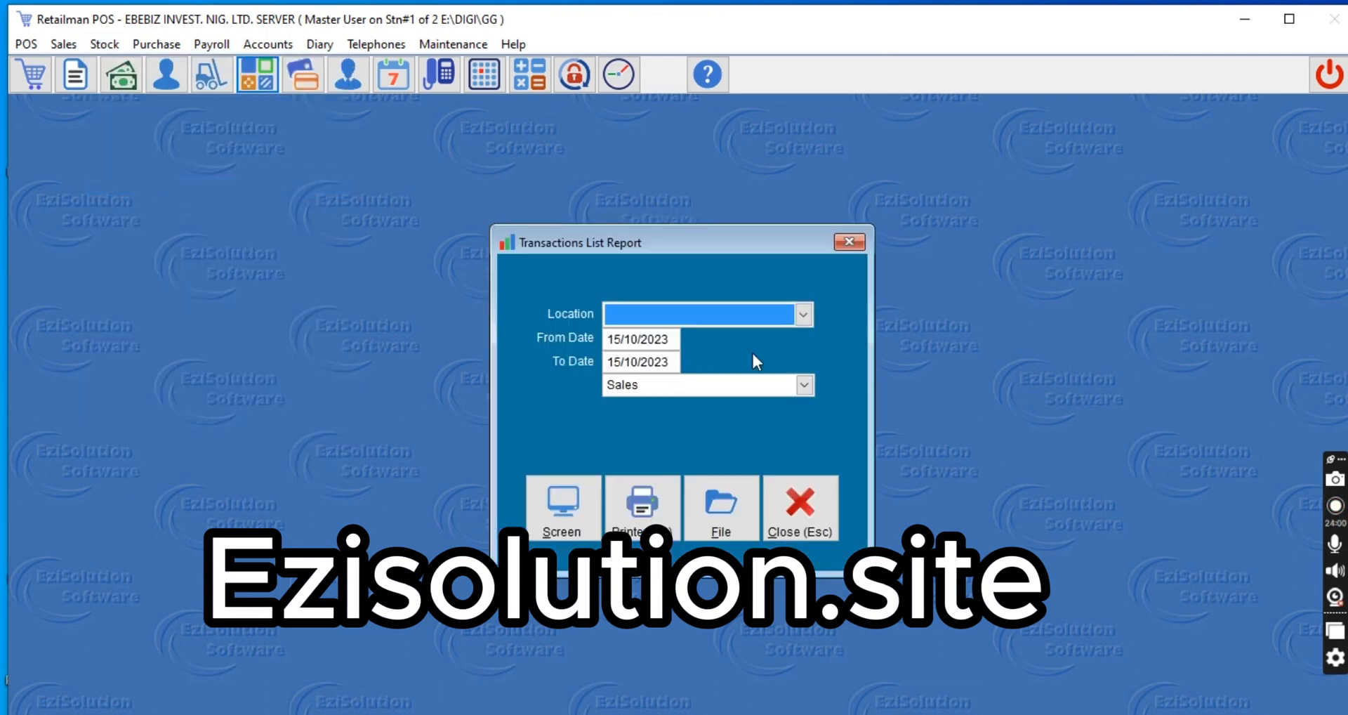
{"action": "left_click", "coordinate": [788, 316]}
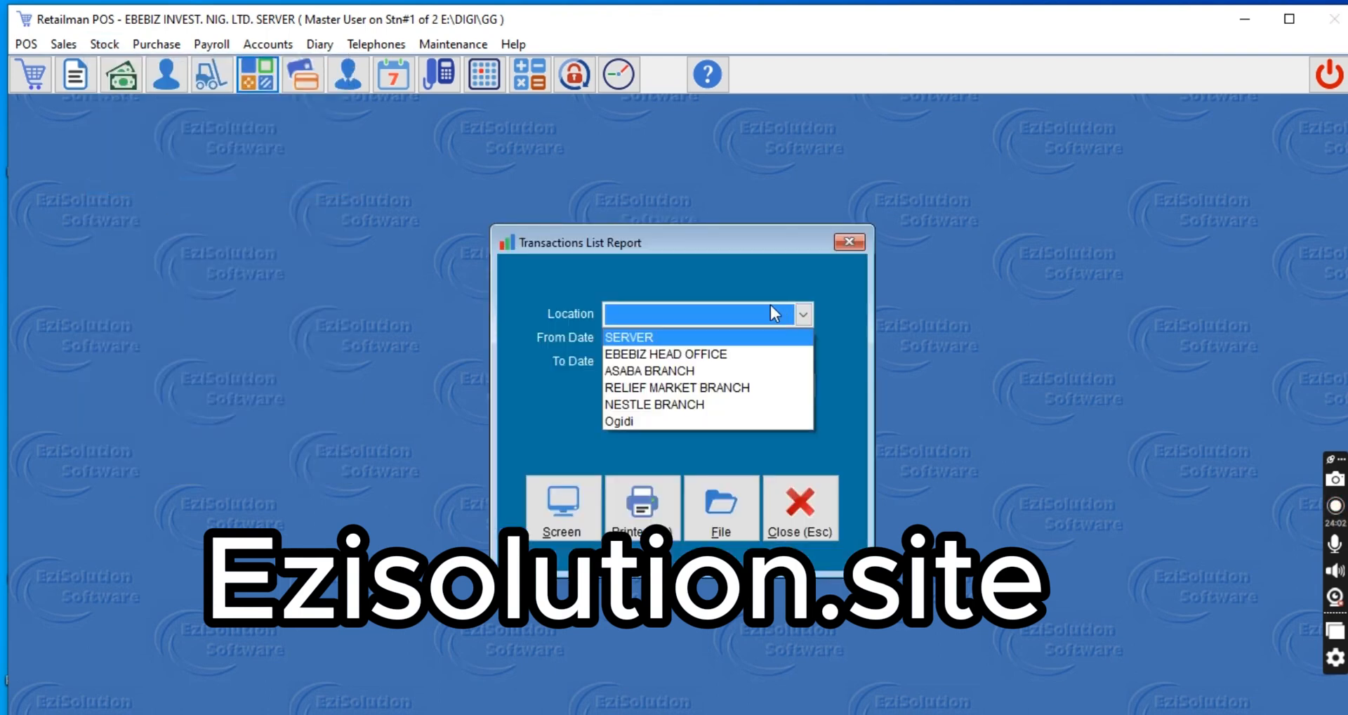
{"action": "left_click", "coordinate": [528, 309]}
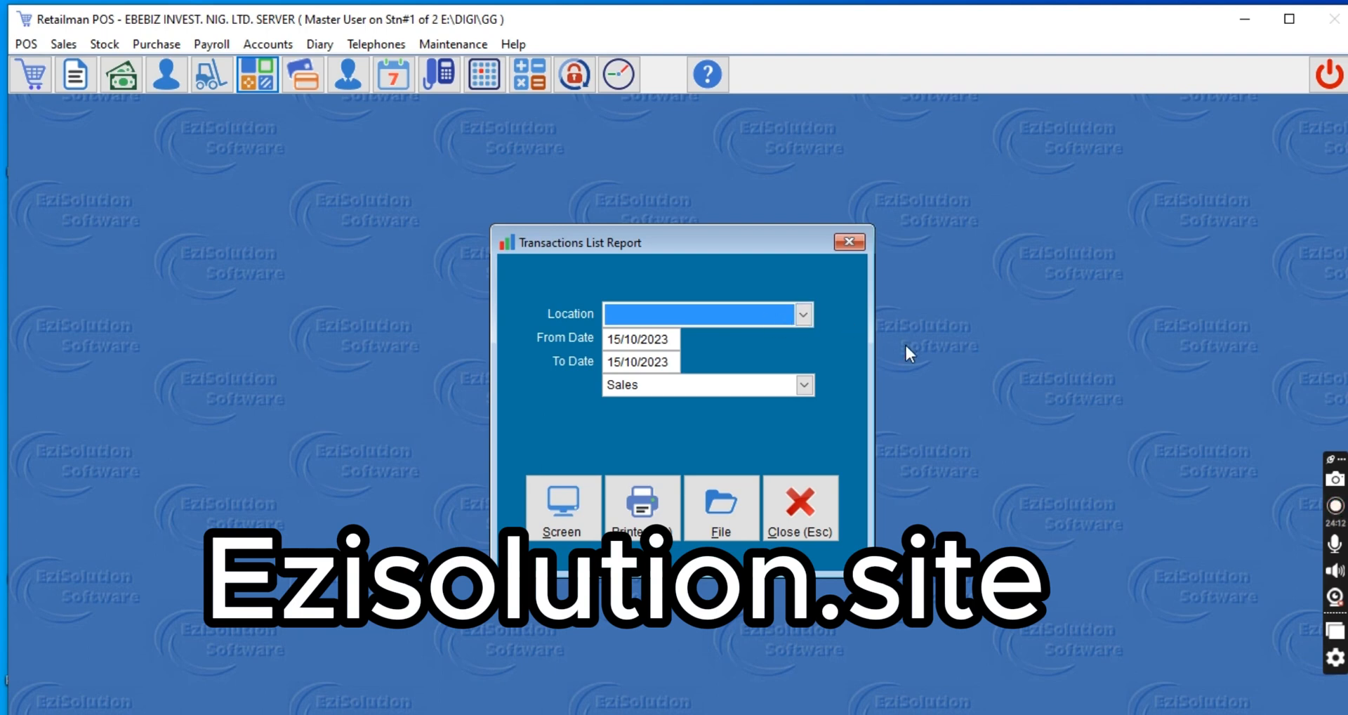
{"action": "left_click", "coordinate": [809, 384]}
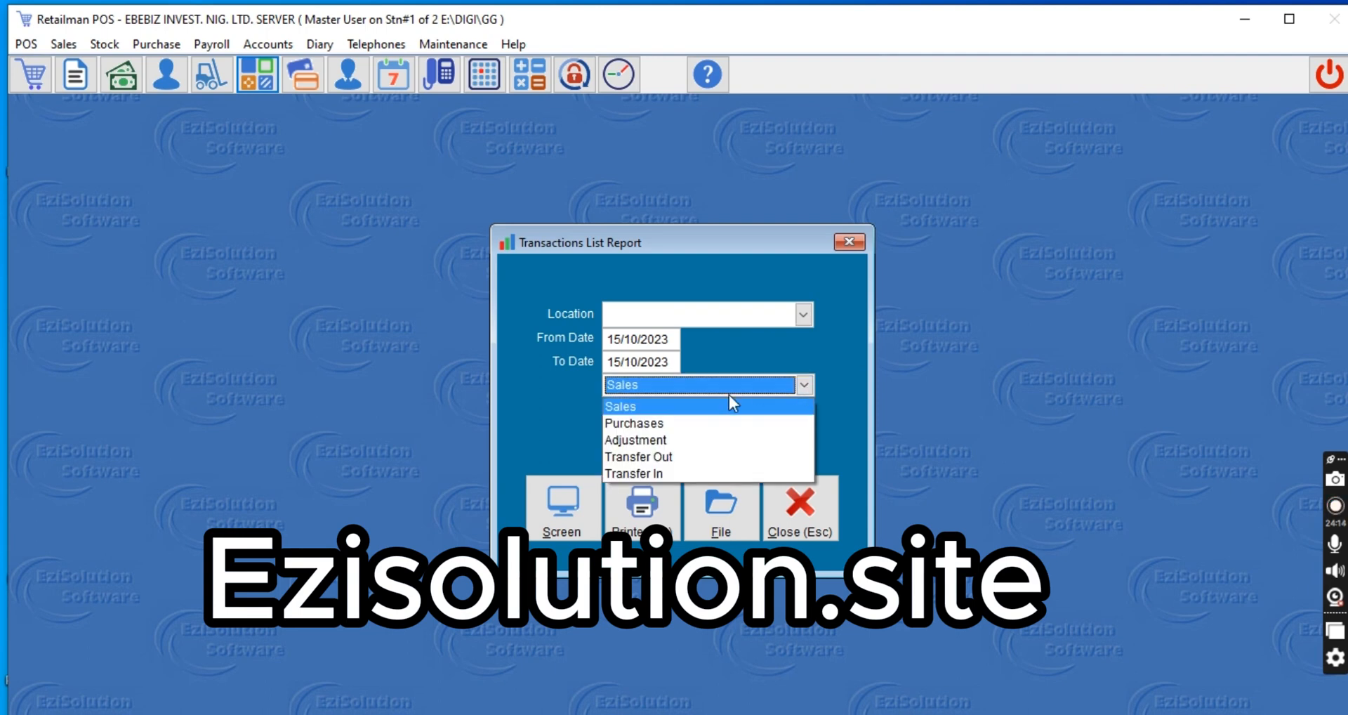
{"action": "left_click", "coordinate": [656, 458]}
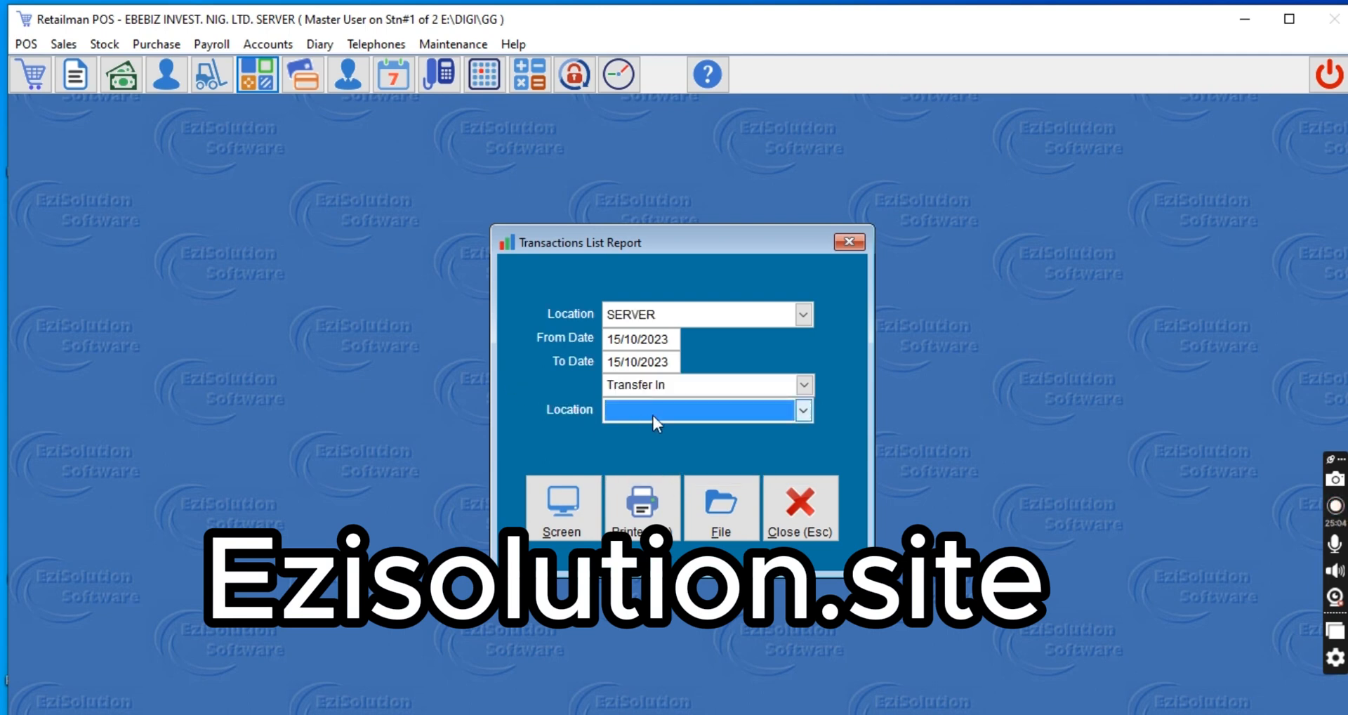
{"action": "left_click", "coordinate": [667, 386]}
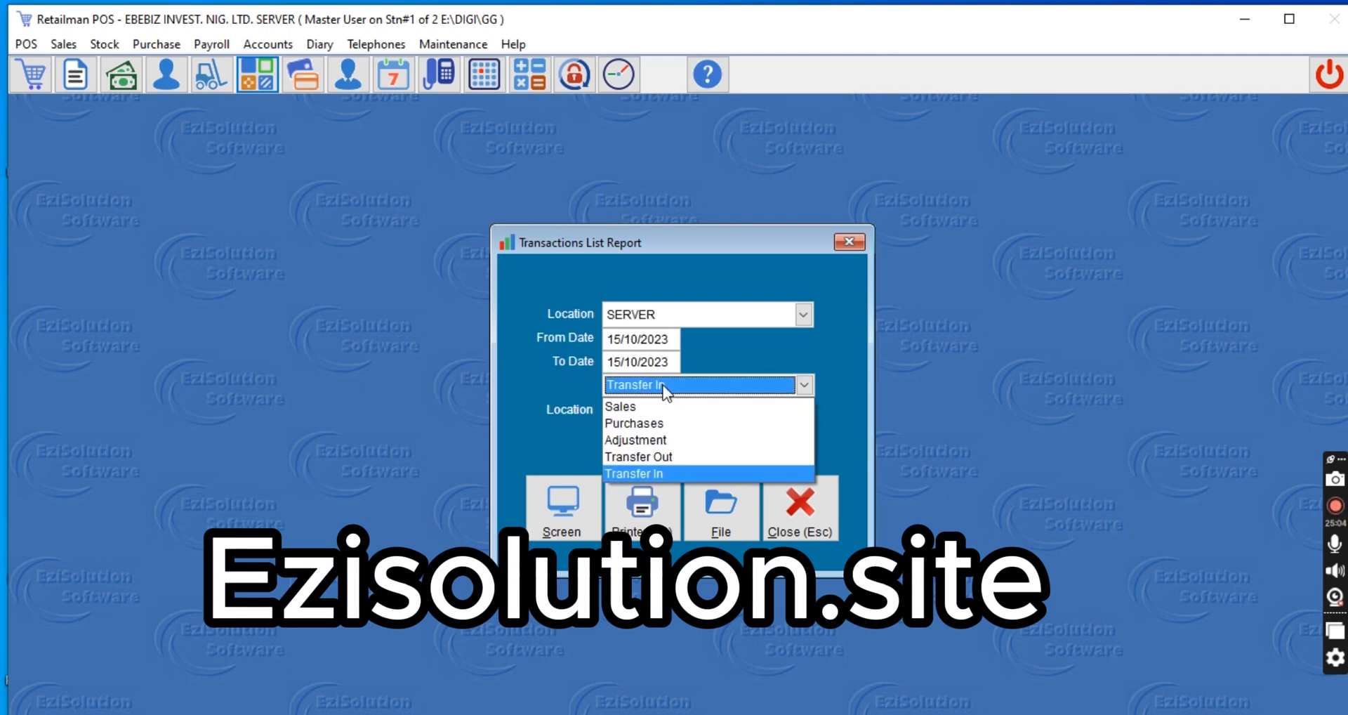
{"action": "left_click", "coordinate": [664, 388]}
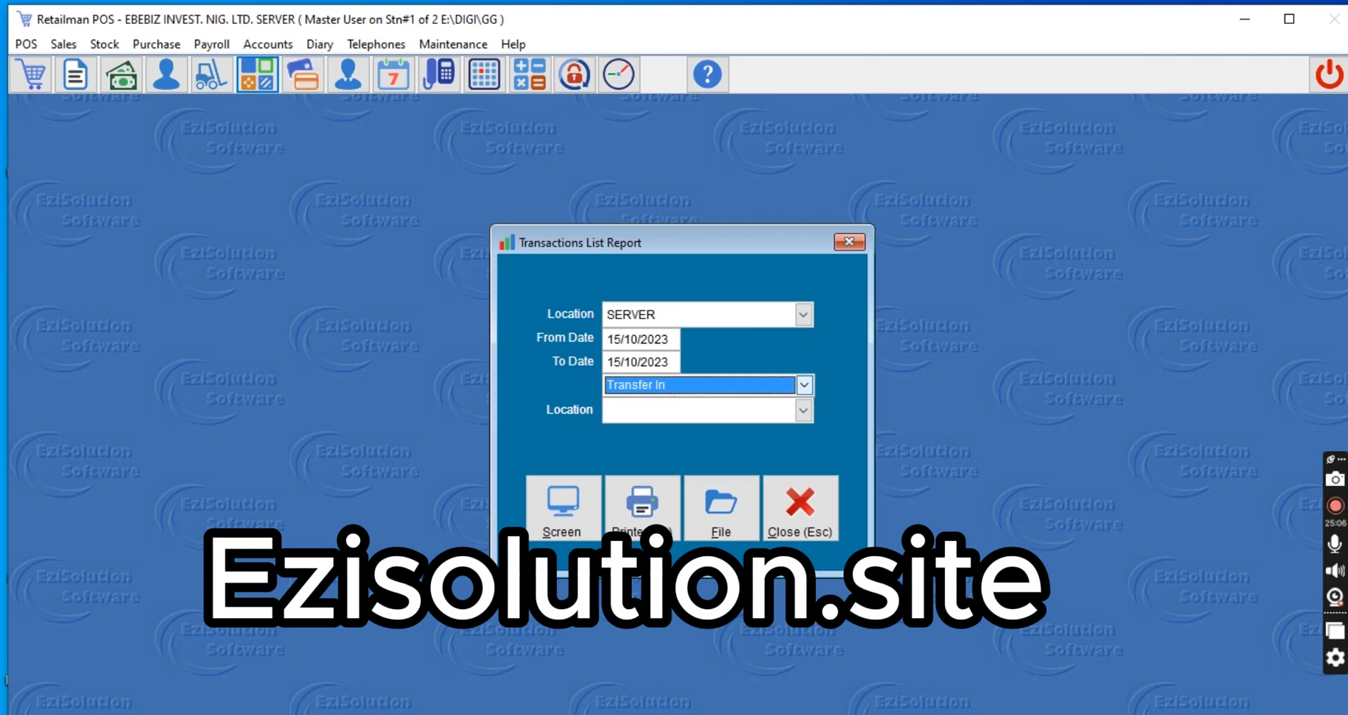
{"action": "left_click", "coordinate": [671, 389]}
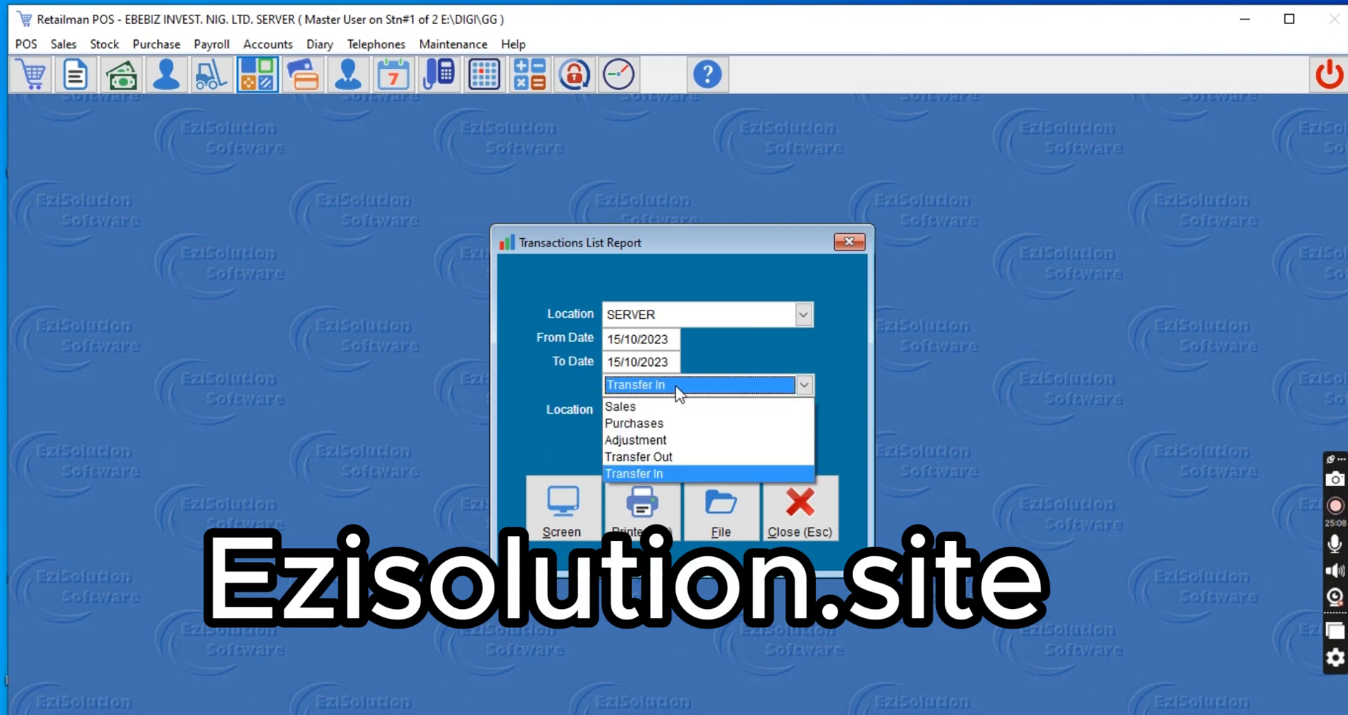
{"action": "left_click", "coordinate": [522, 410]}
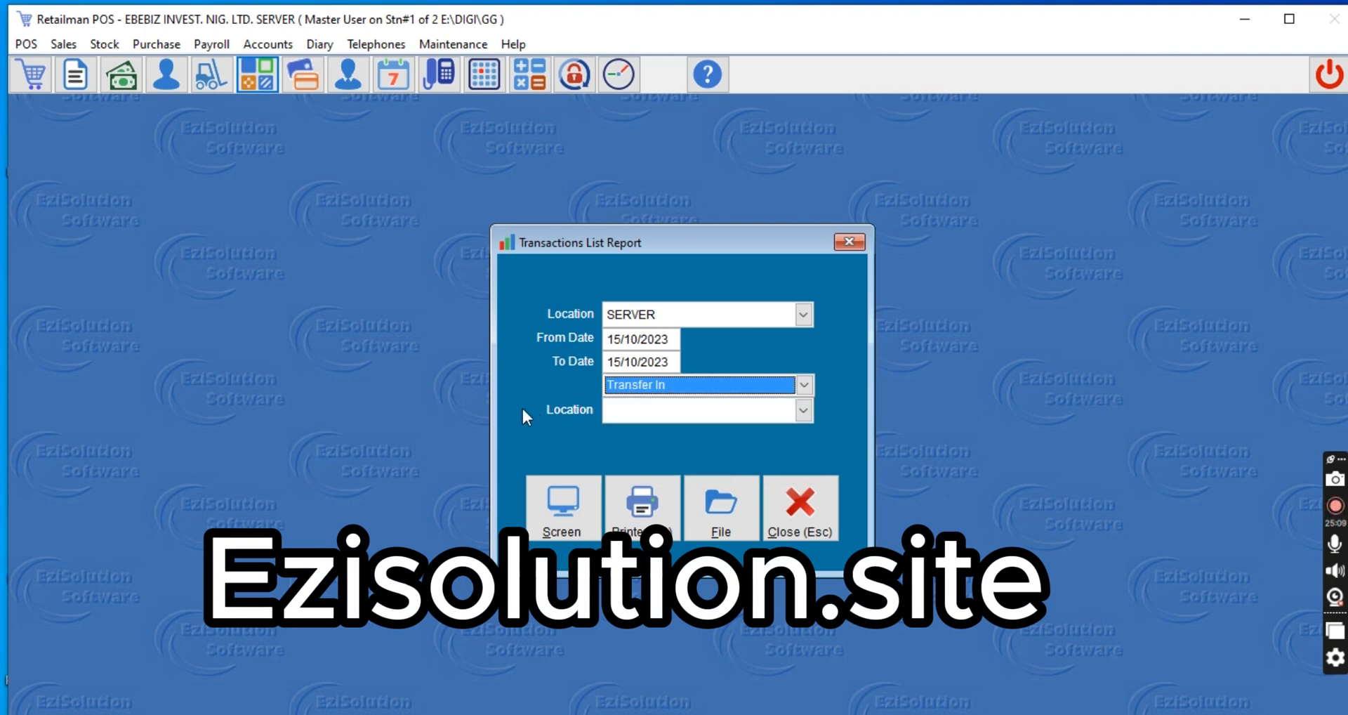
{"action": "left_click", "coordinate": [803, 385]}
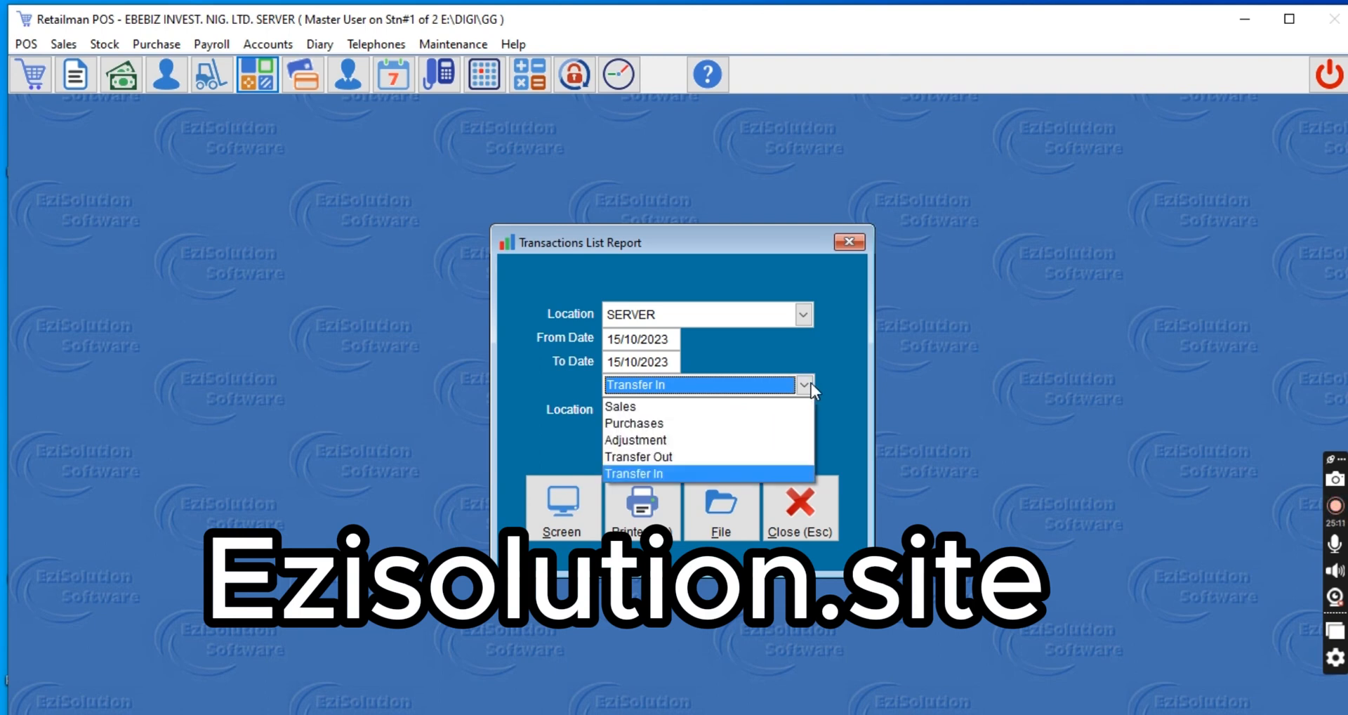
{"action": "left_click", "coordinate": [729, 456]}
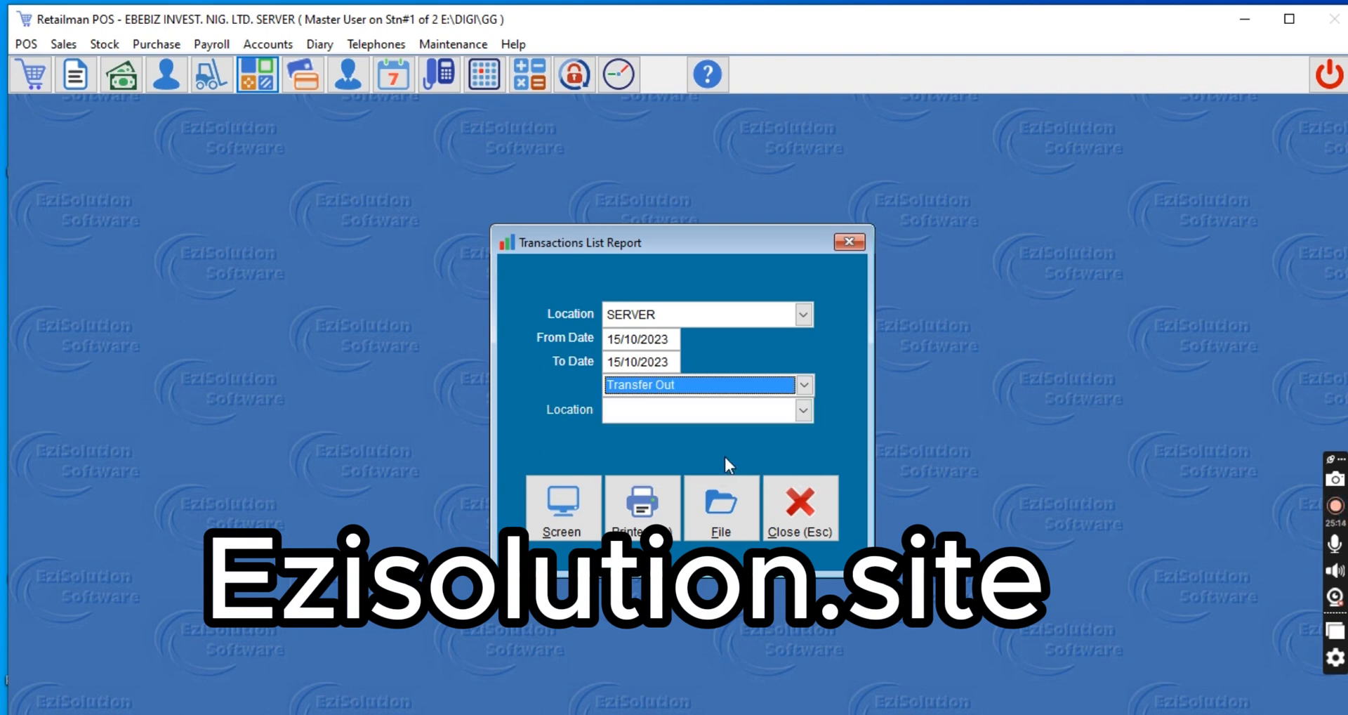
Step: Display the SERVER Transfer Out report on screen, maximize the preview to read its transfers, and close it
{"action": "left_click", "coordinate": [547, 517]}
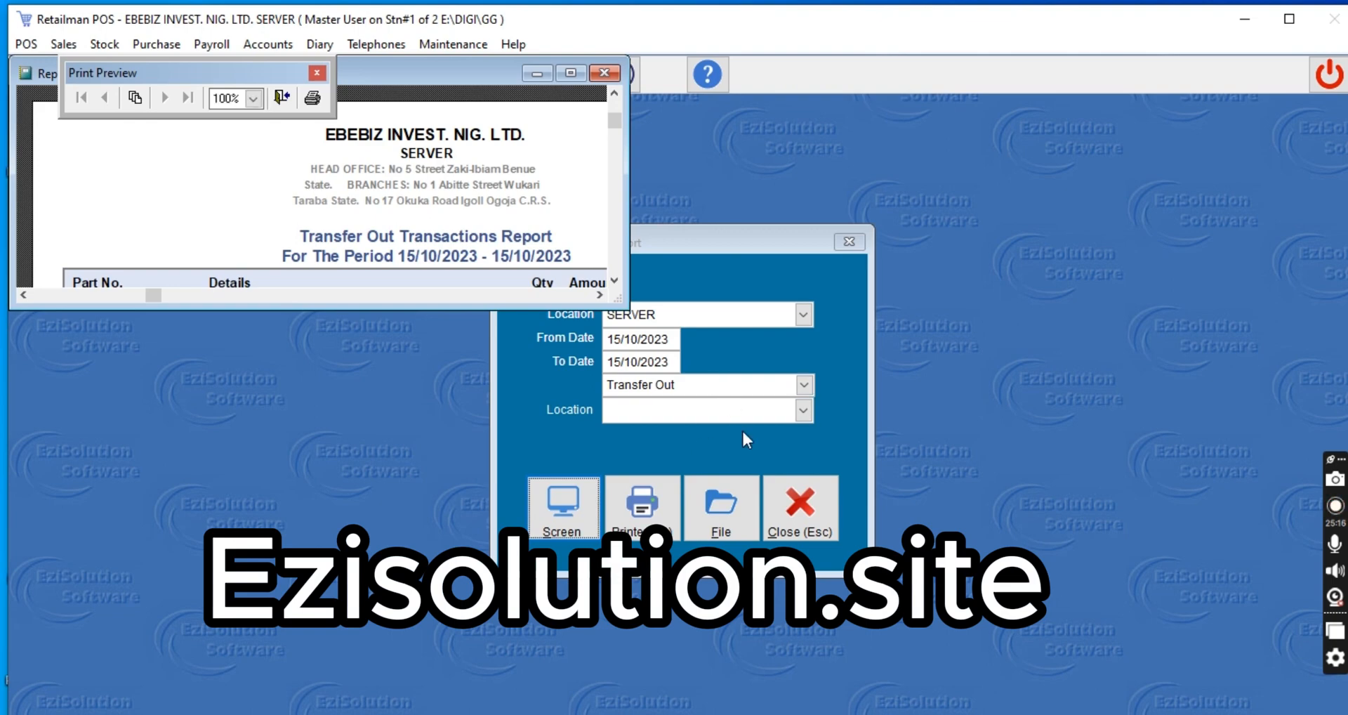
{"action": "left_click", "coordinate": [567, 75]}
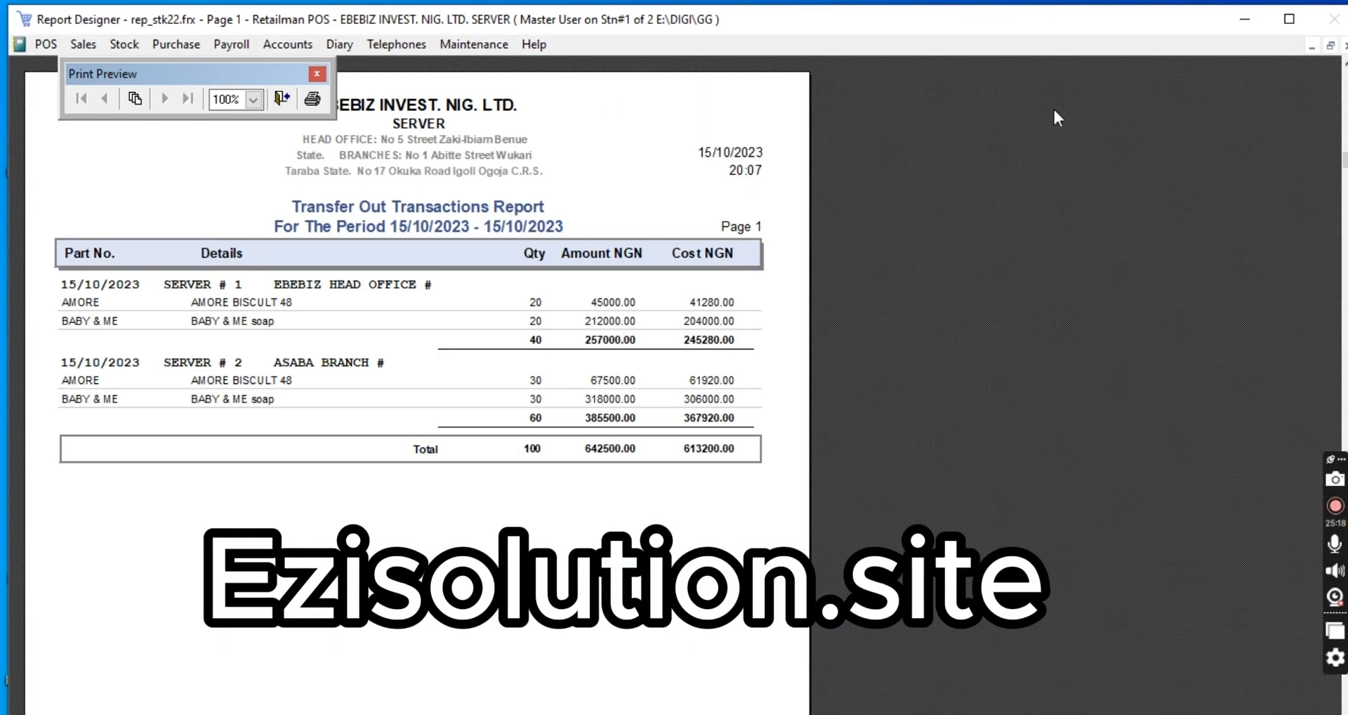
{"action": "left_click", "coordinate": [1347, 45]}
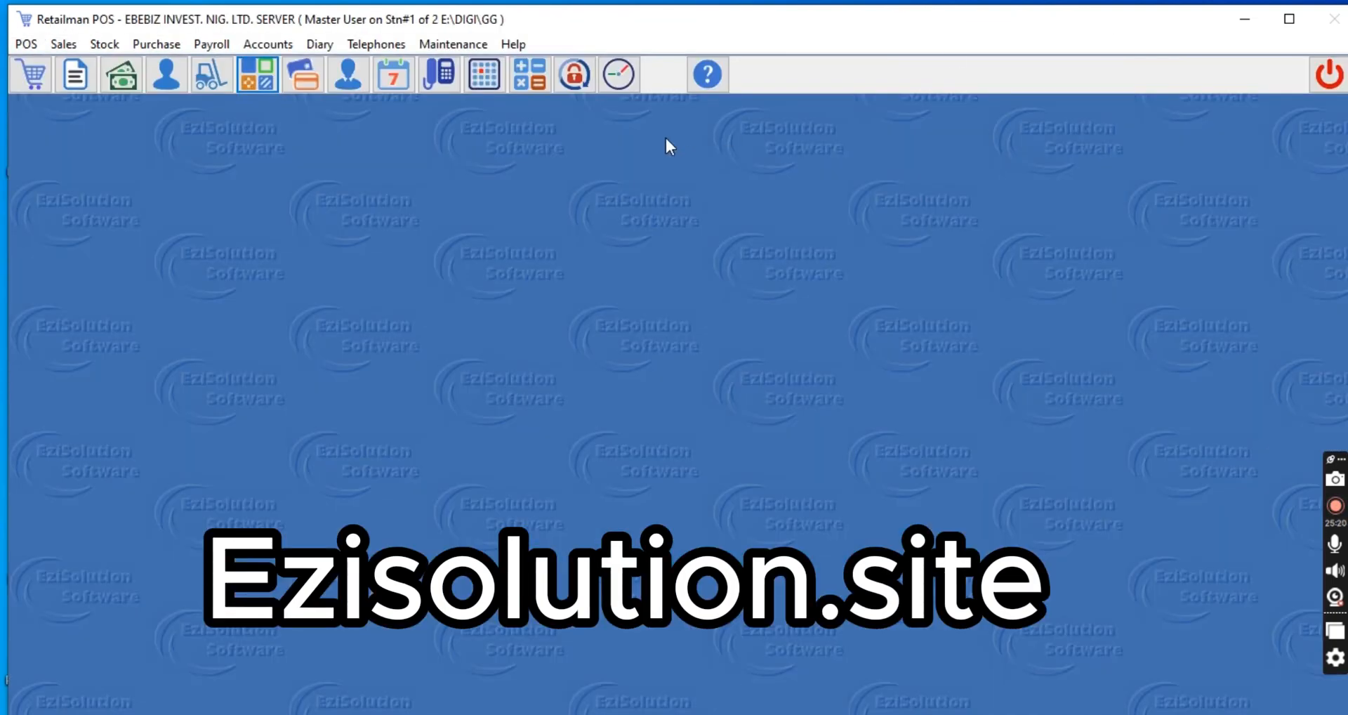
Step: Reopen the Stock Transactions Enquiry Report, preview Transfer Out transactions for SERVER full-size again, and close the preview
{"action": "left_click", "coordinate": [102, 44]}
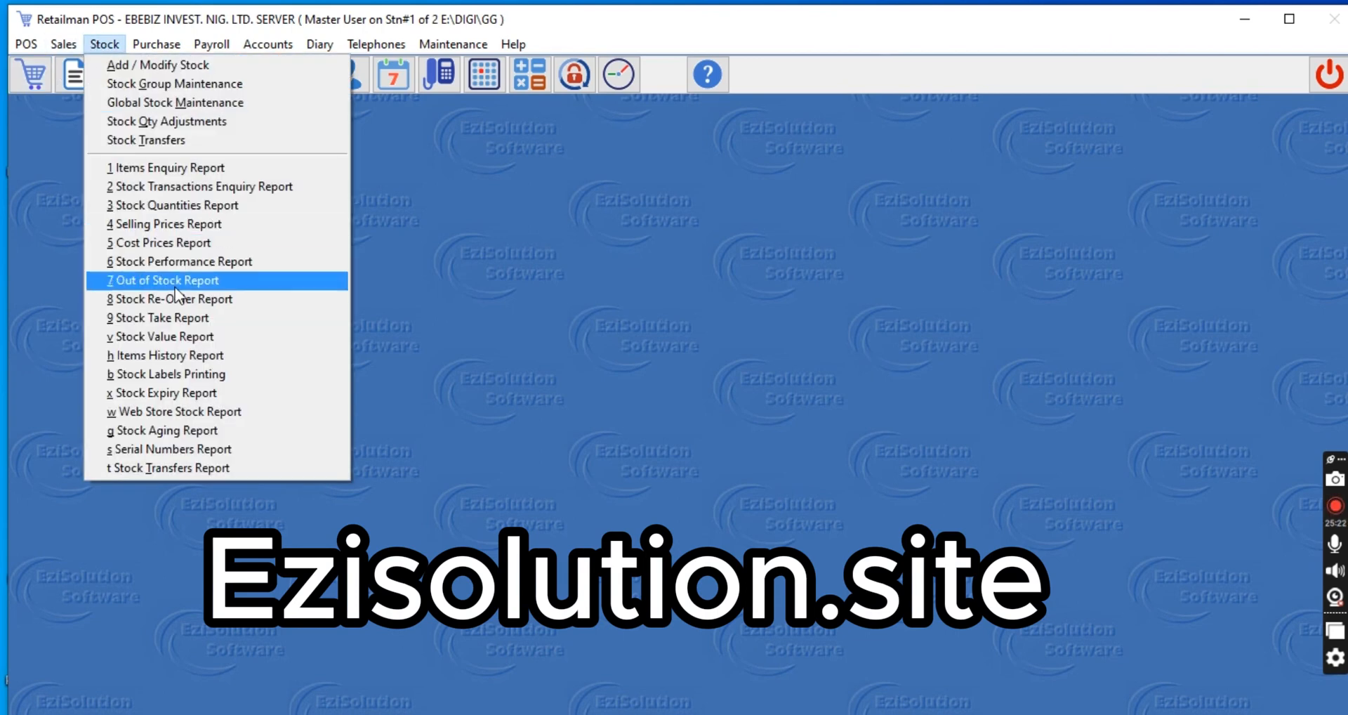
{"action": "left_click", "coordinate": [165, 190]}
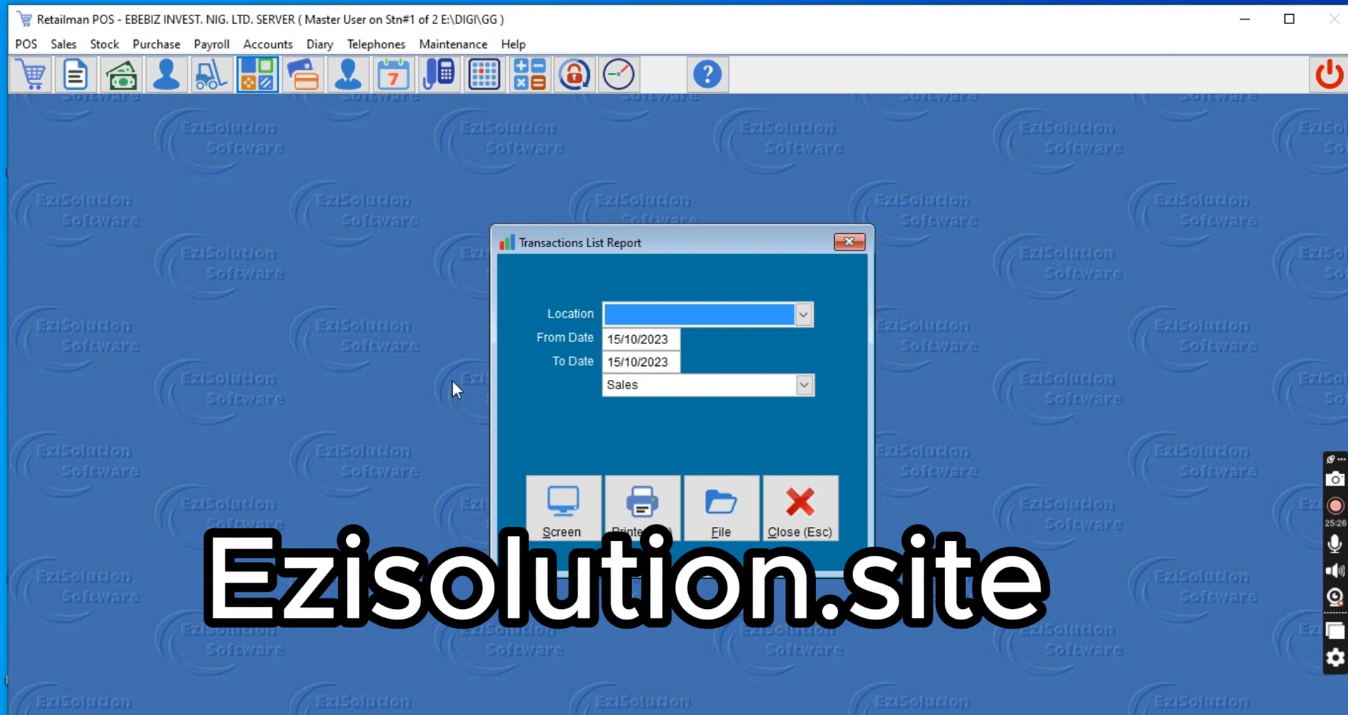
{"action": "left_click", "coordinate": [795, 314]}
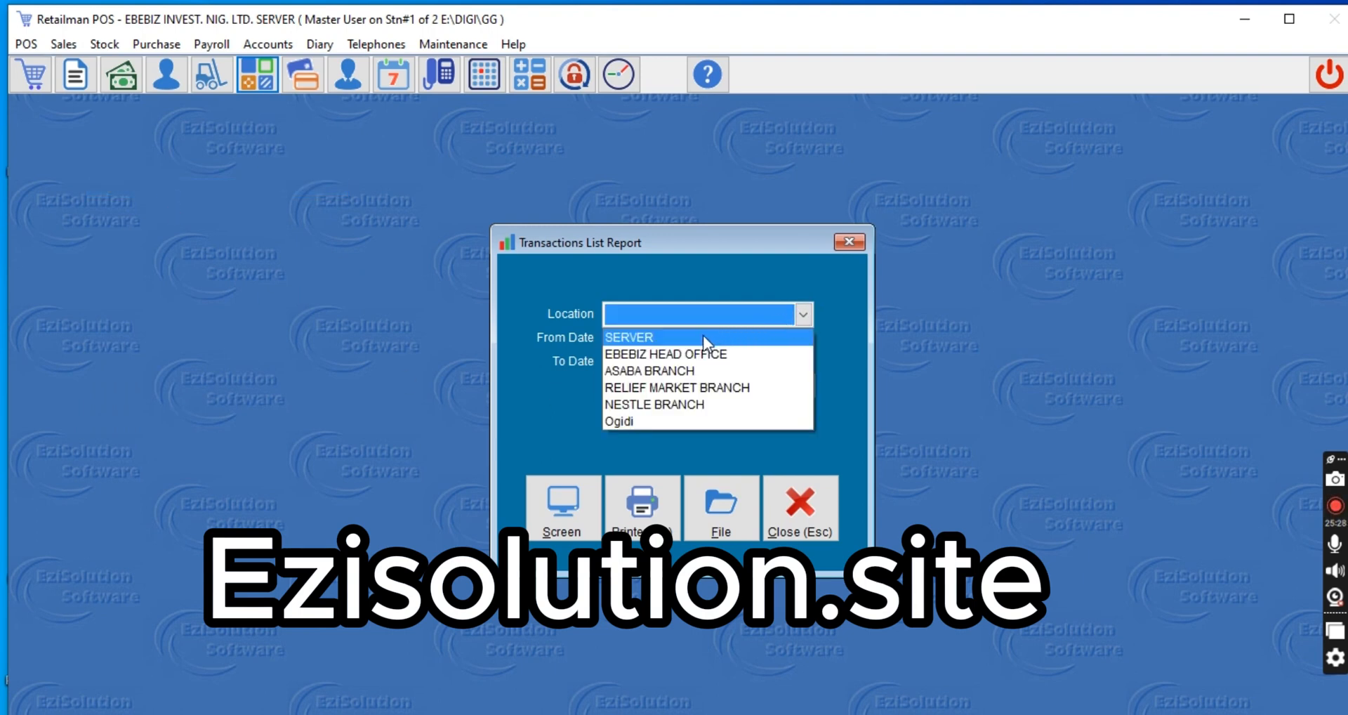
{"action": "left_click", "coordinate": [664, 342]}
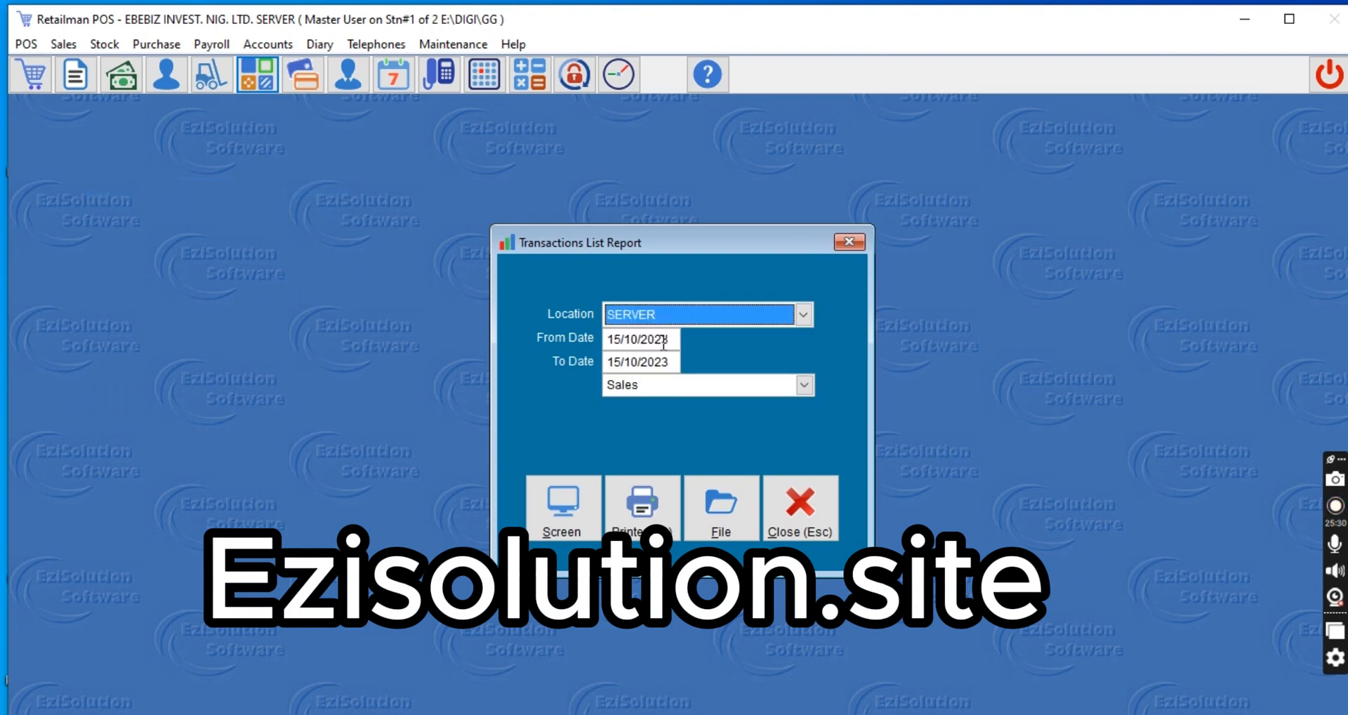
{"action": "left_click", "coordinate": [805, 387]}
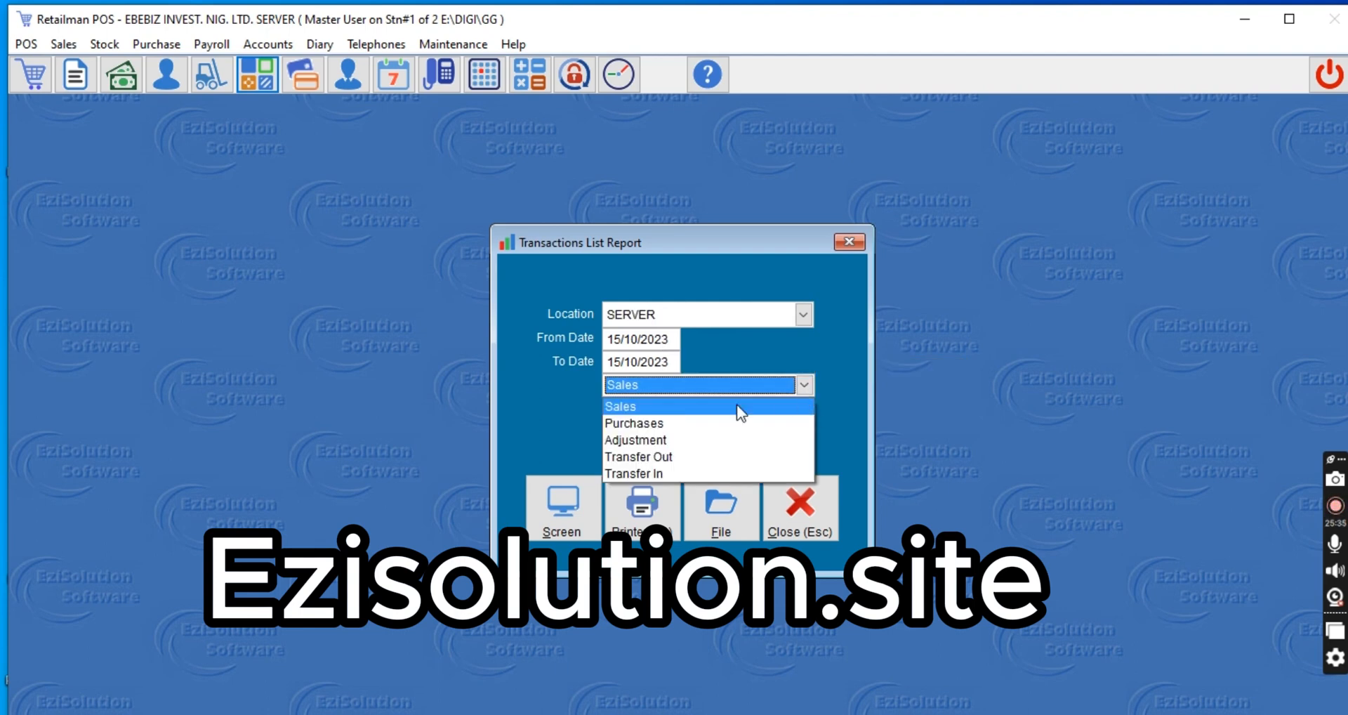
{"action": "left_click", "coordinate": [652, 457]}
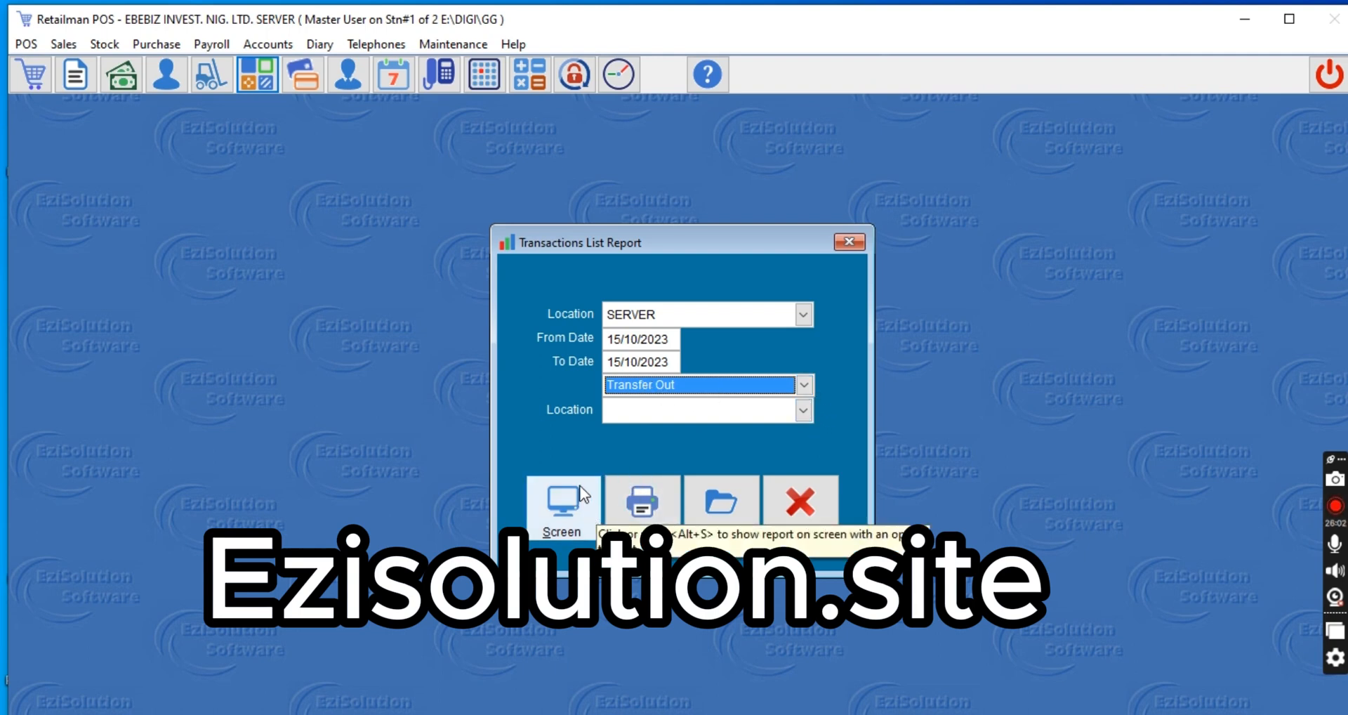
{"action": "left_click", "coordinate": [566, 511]}
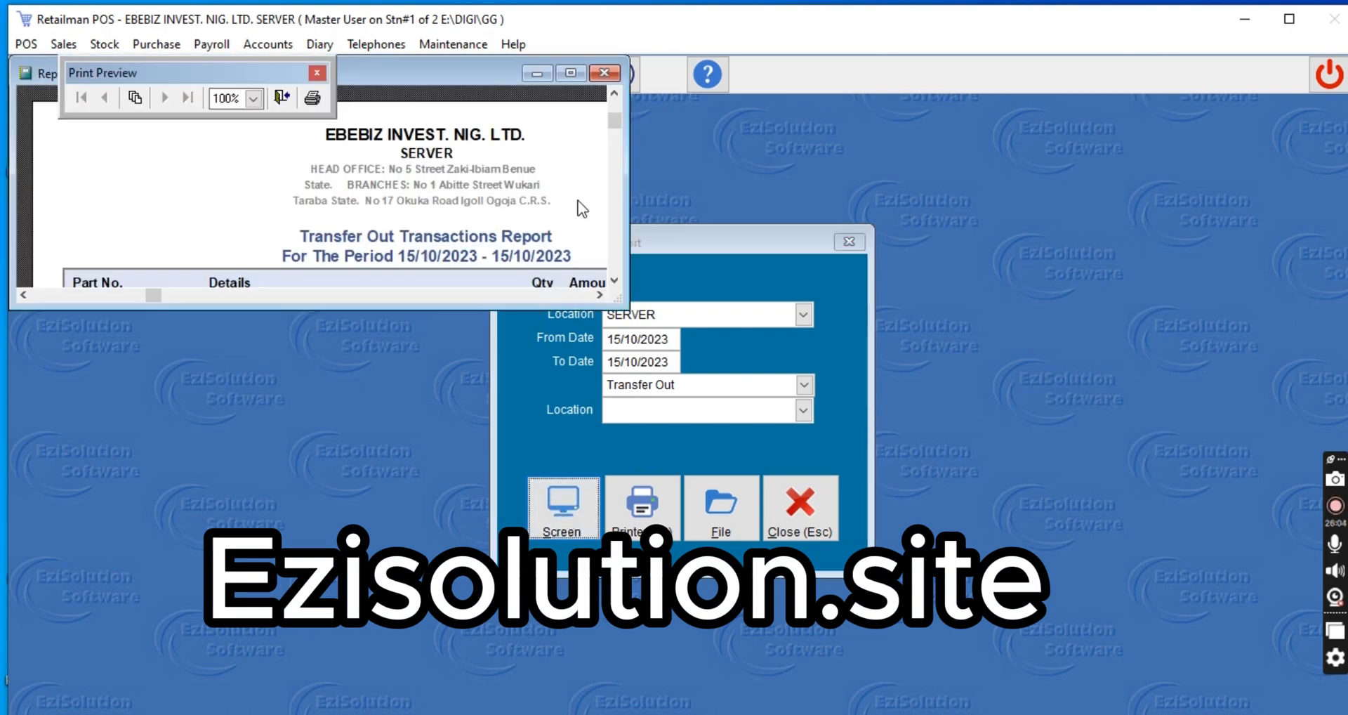
{"action": "left_click", "coordinate": [570, 74]}
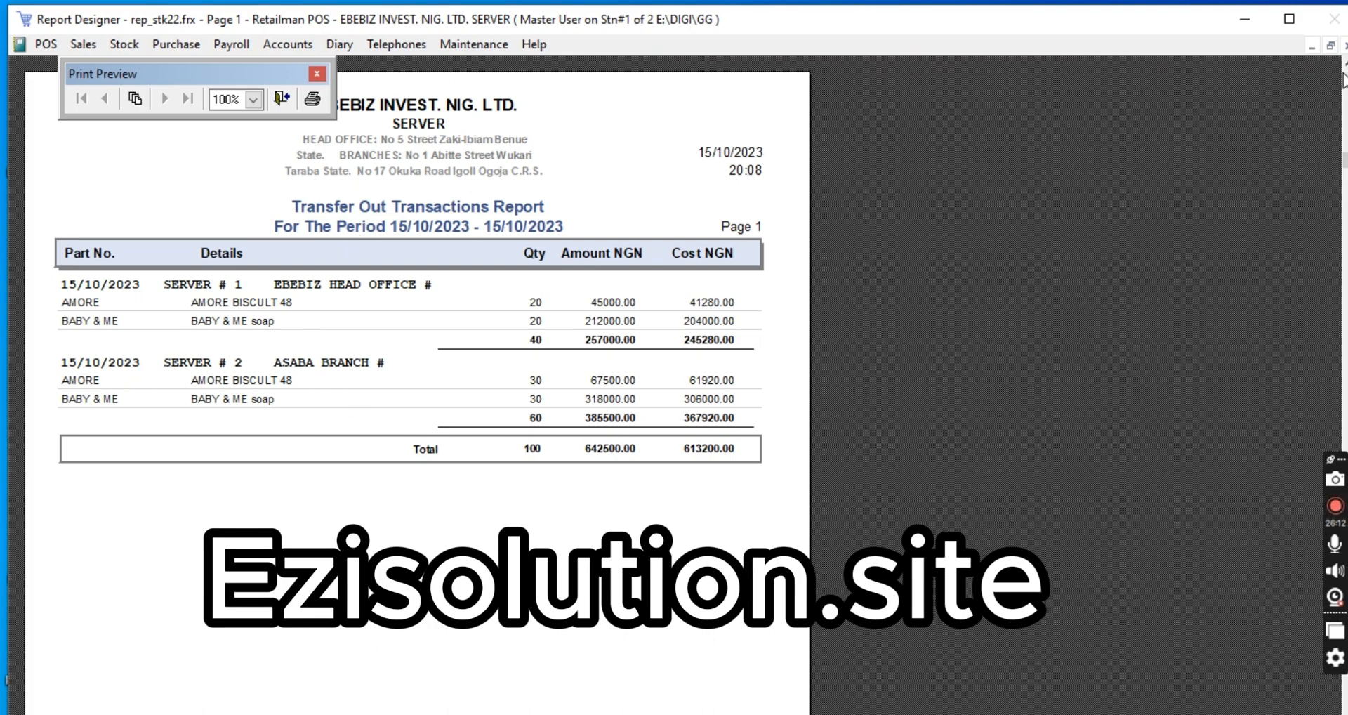
{"action": "left_click", "coordinate": [1346, 48]}
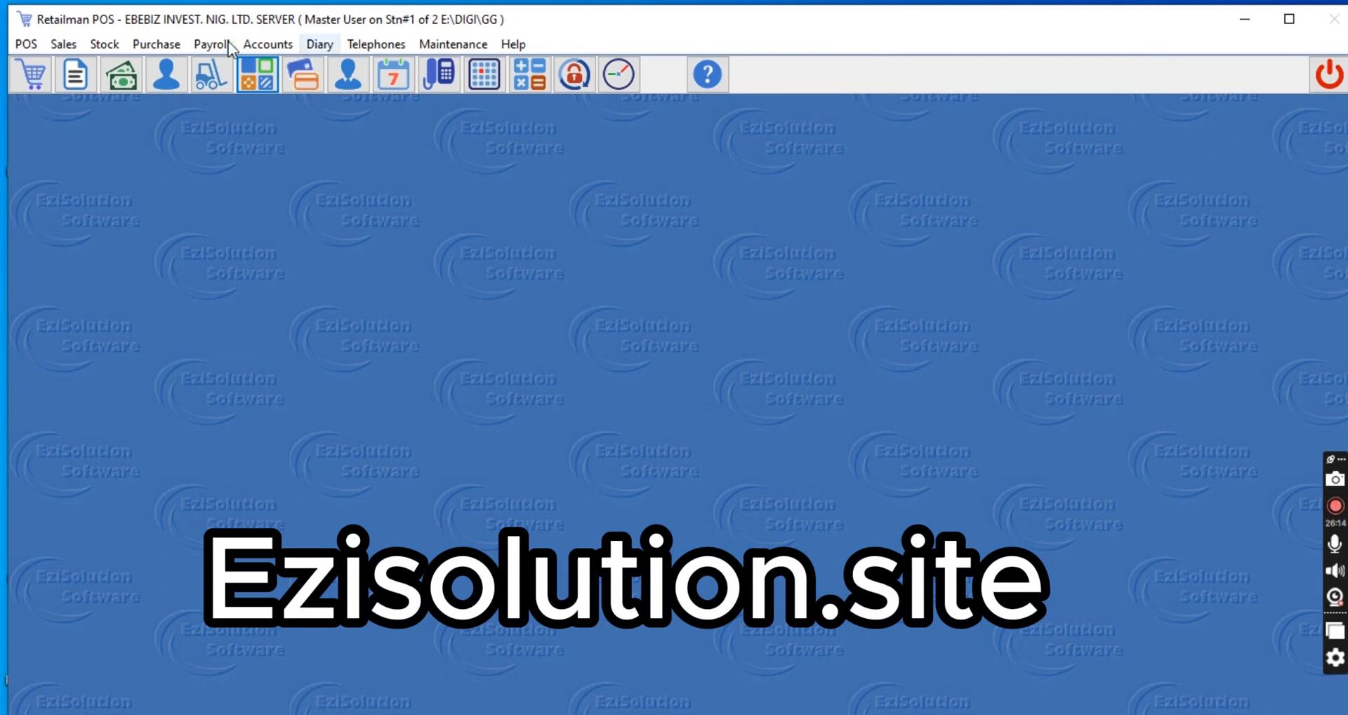
{"action": "left_click", "coordinate": [104, 44]}
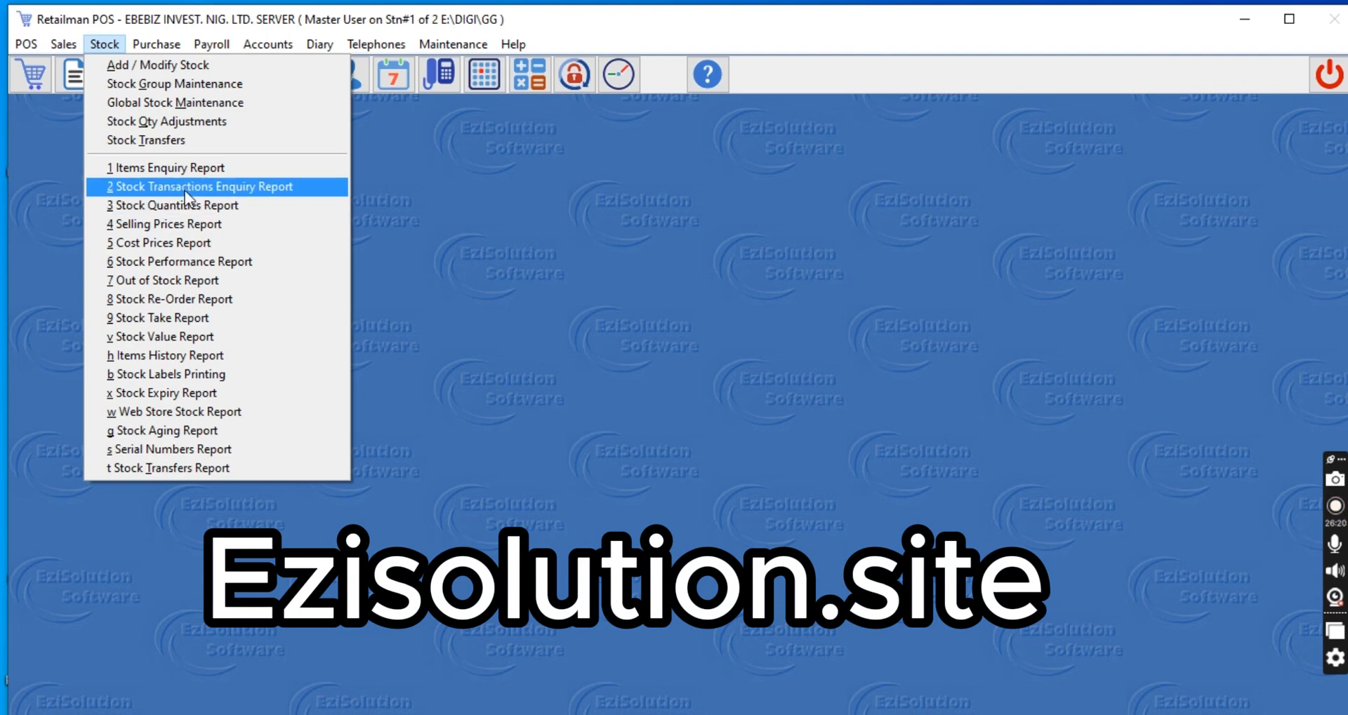
{"action": "left_click", "coordinate": [453, 9]}
{"action": "left_click", "coordinate": [451, 45]}
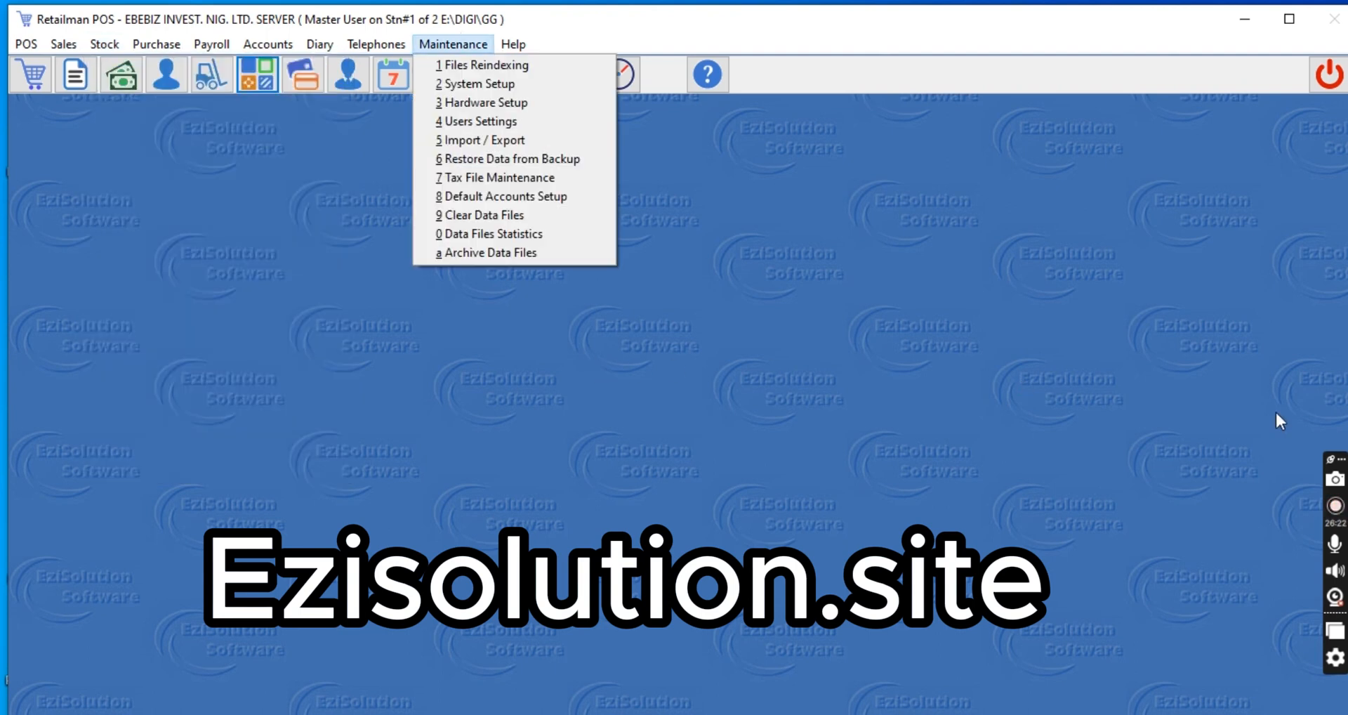
{"action": "left_click", "coordinate": [736, 359]}
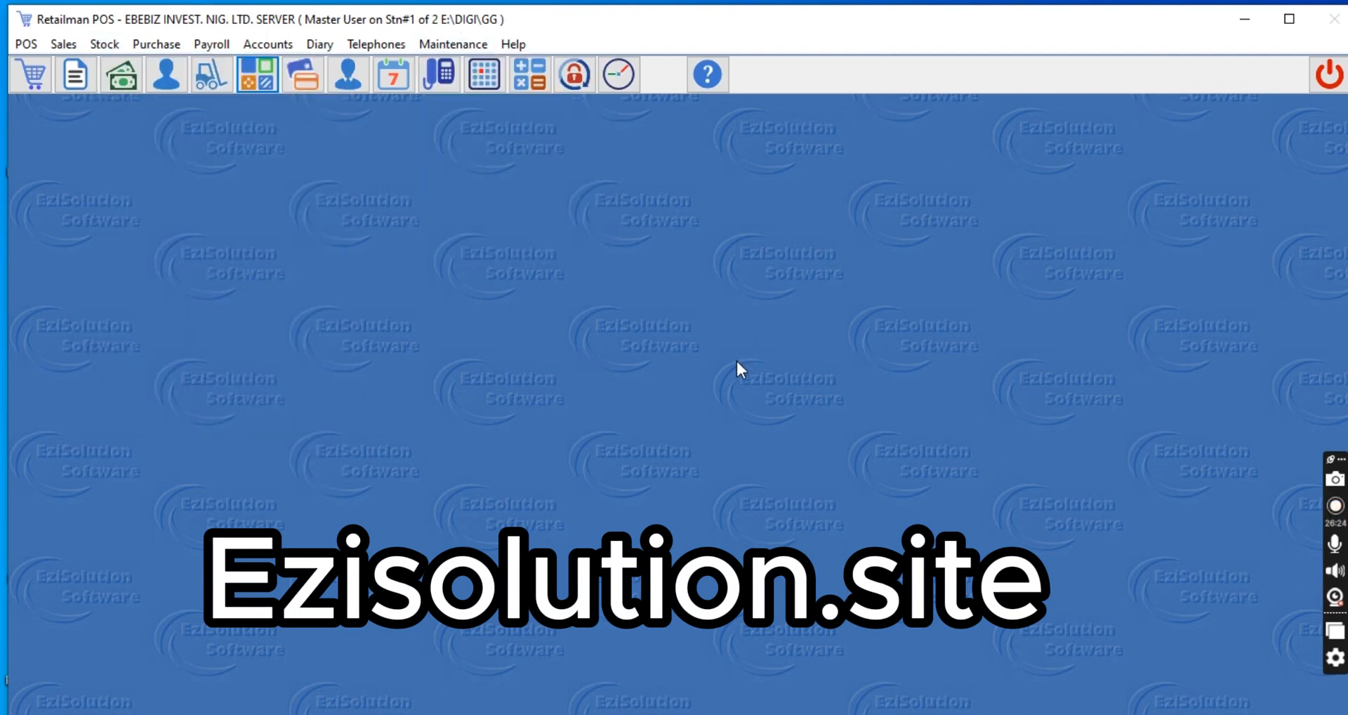